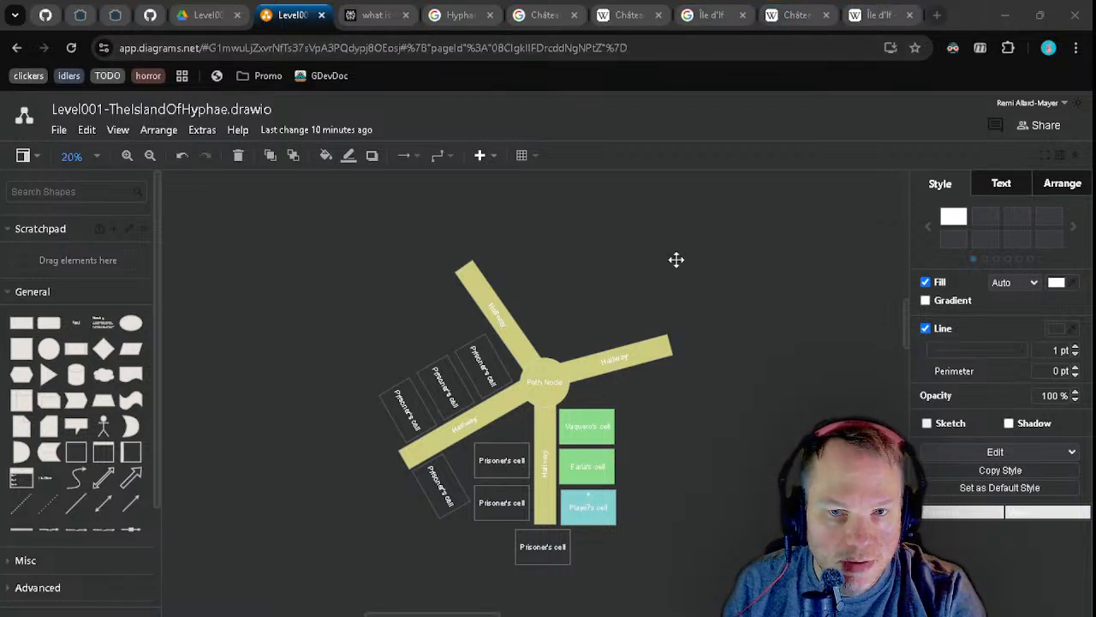
mouse_move(160, 615)
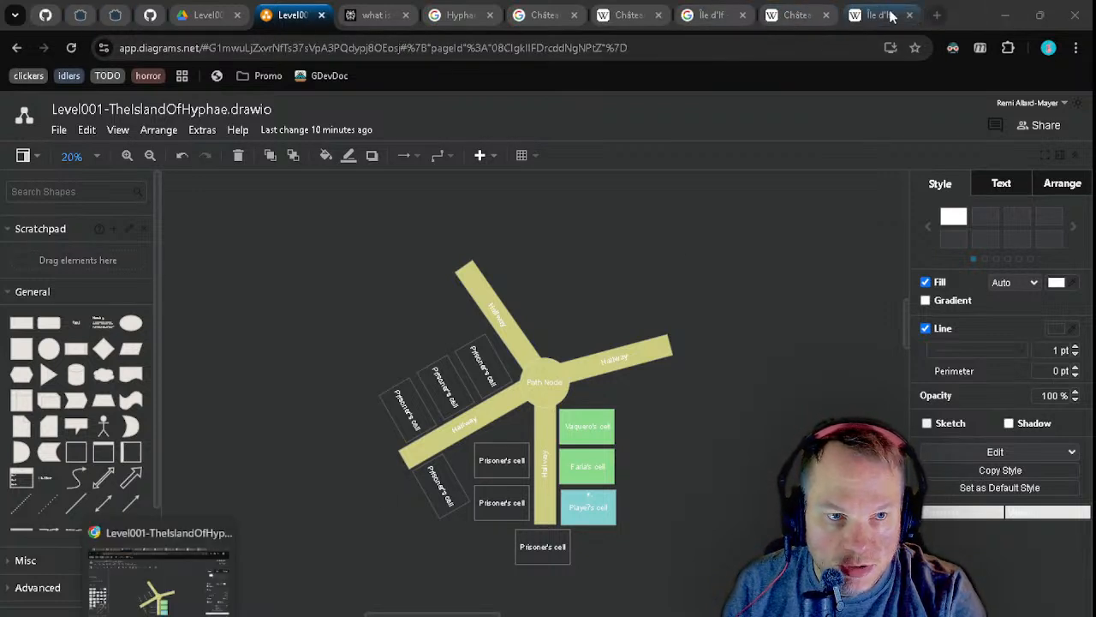
click(937, 14)
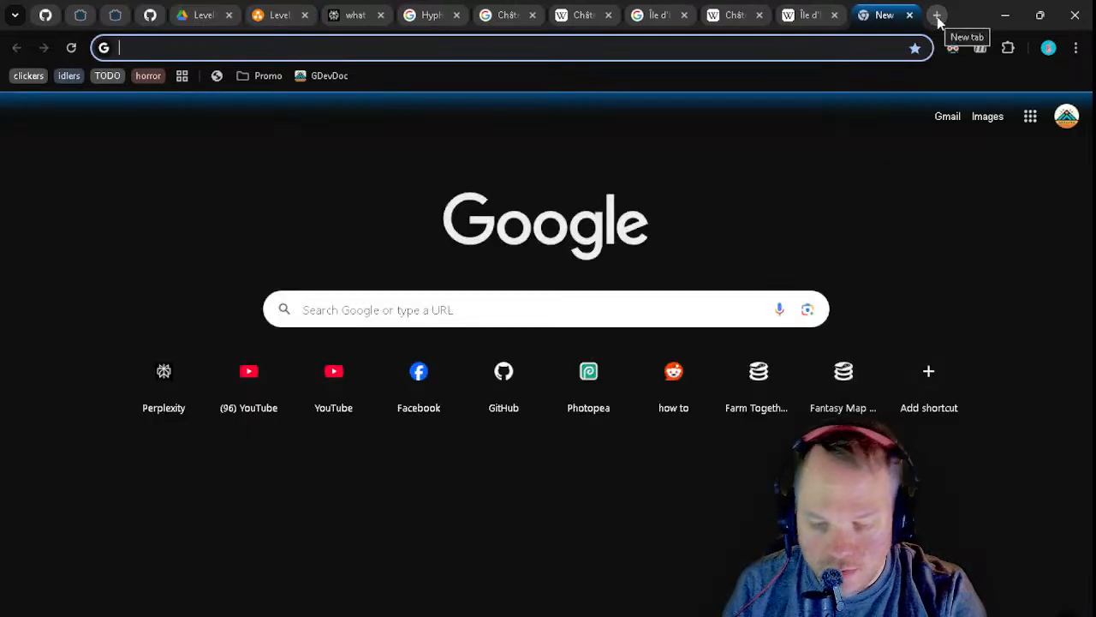
click(910, 16)
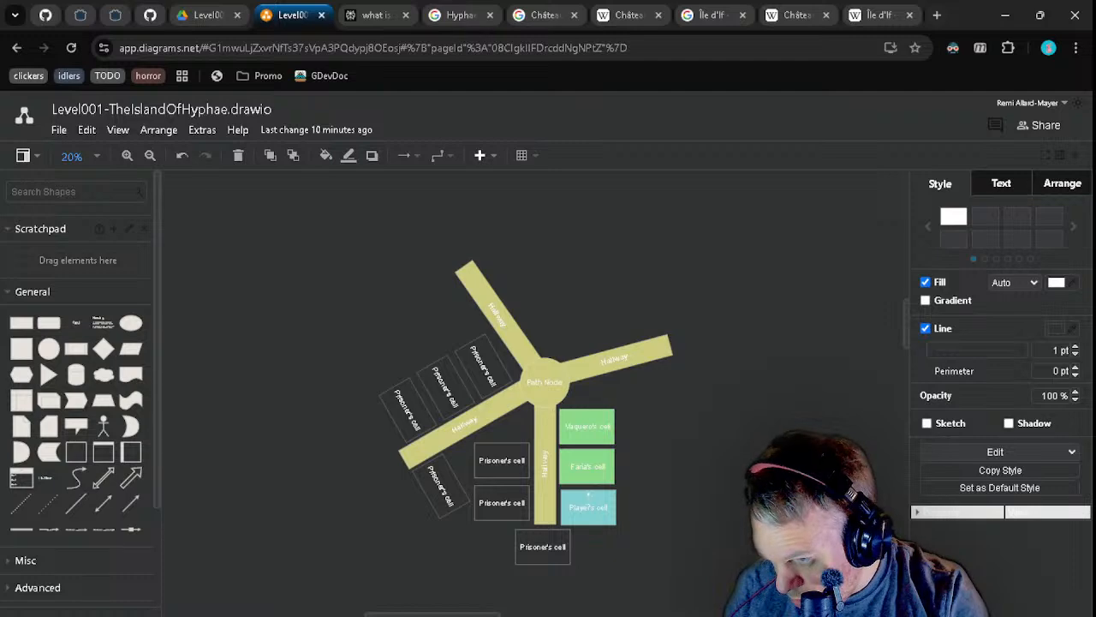
- Switch to the GitHub window with the Mechatriarch MVP roadmap, maximize it, and examine the scheduled tasks across January 2025
drag(0, 101, 429, 98)
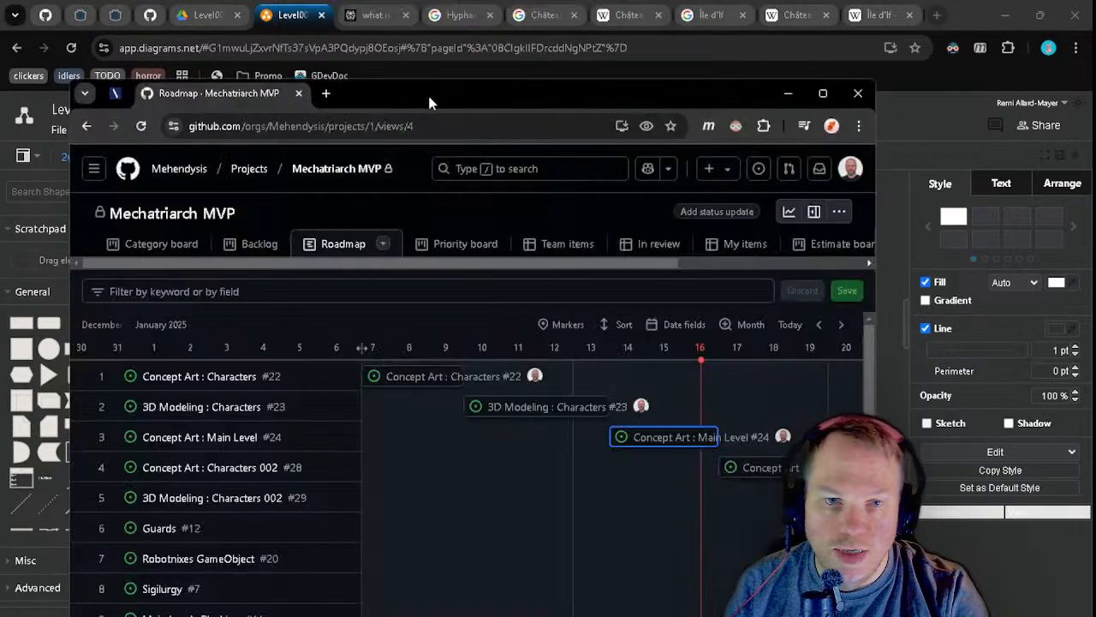
double_click(438, 97)
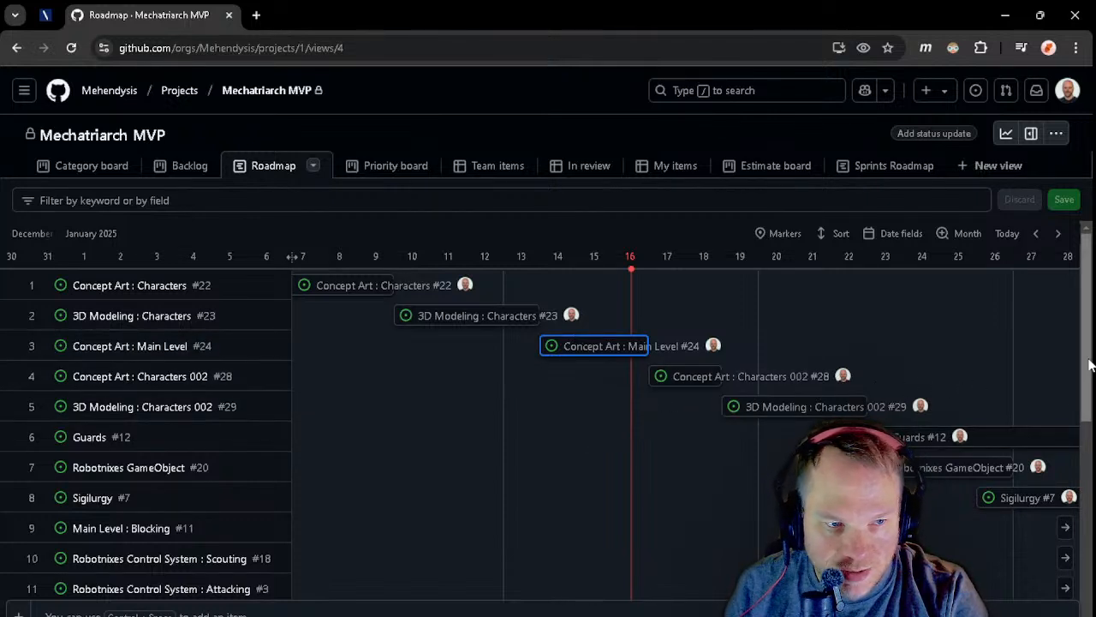
mouse_move(1089, 359)
mouse_down()
mouse_move(1088, 378)
mouse_move(1085, 345)
mouse_up()
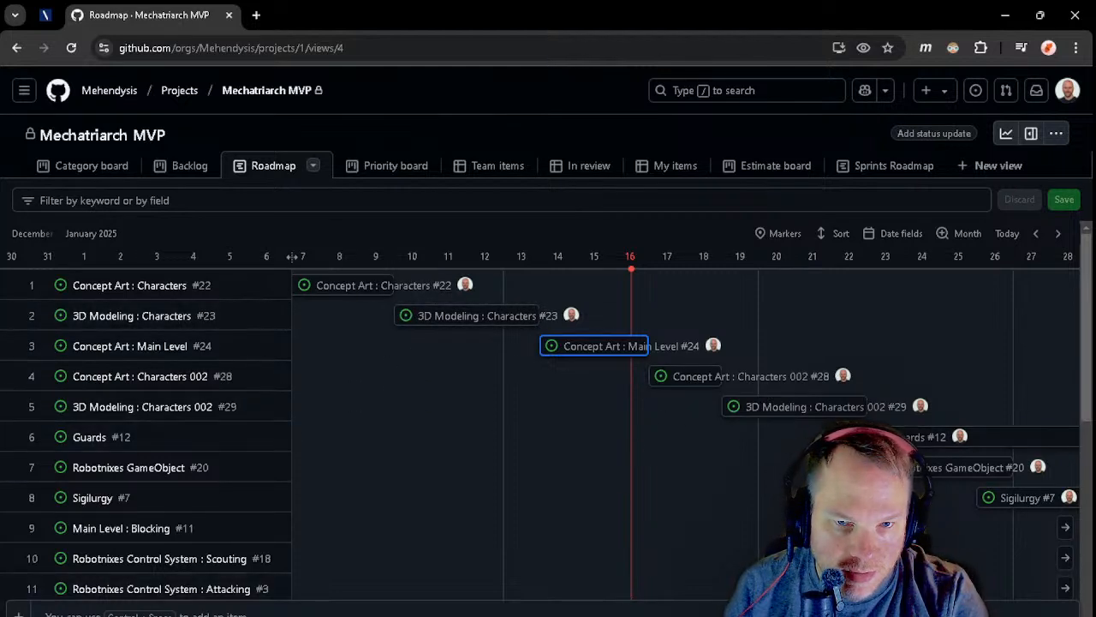
scroll(685, 428, left, 5)
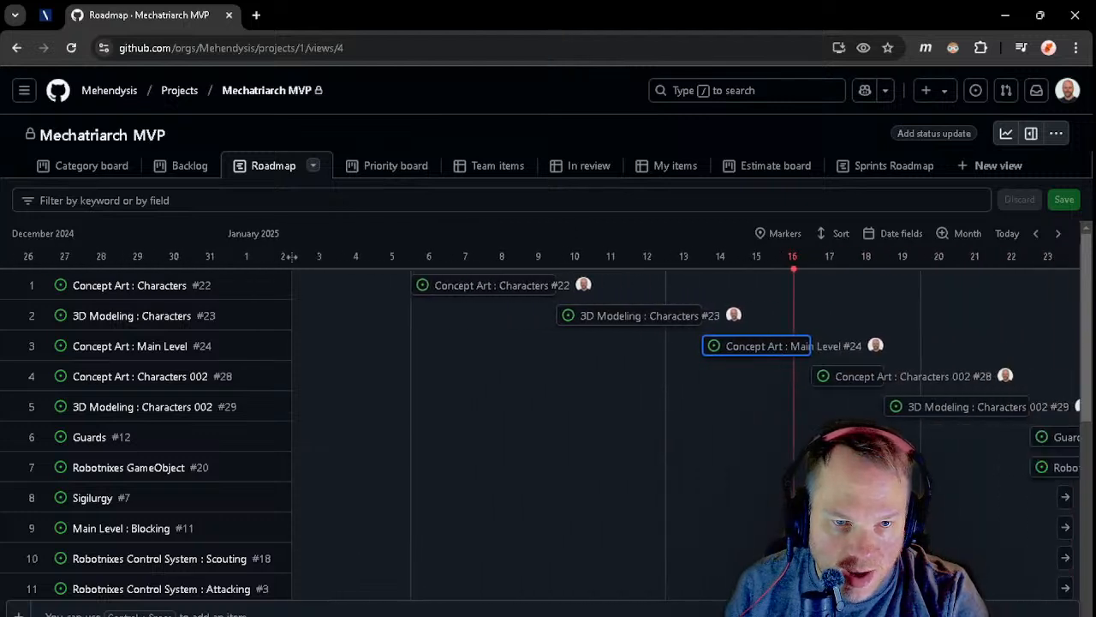
scroll(526, 523, right, 2)
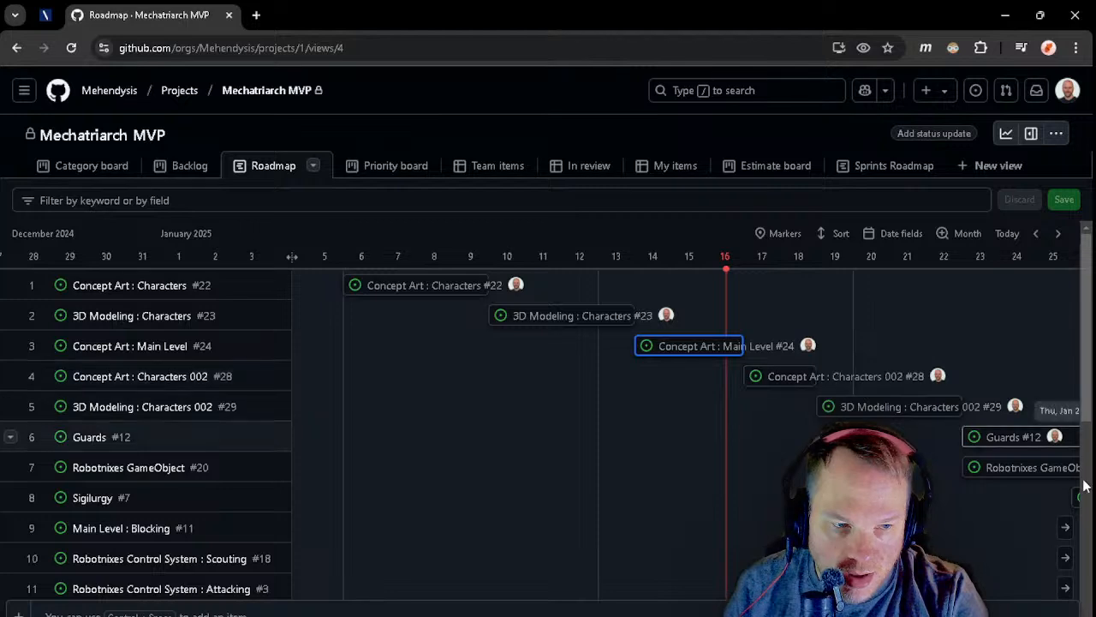
scroll(292, 256, right, 5)
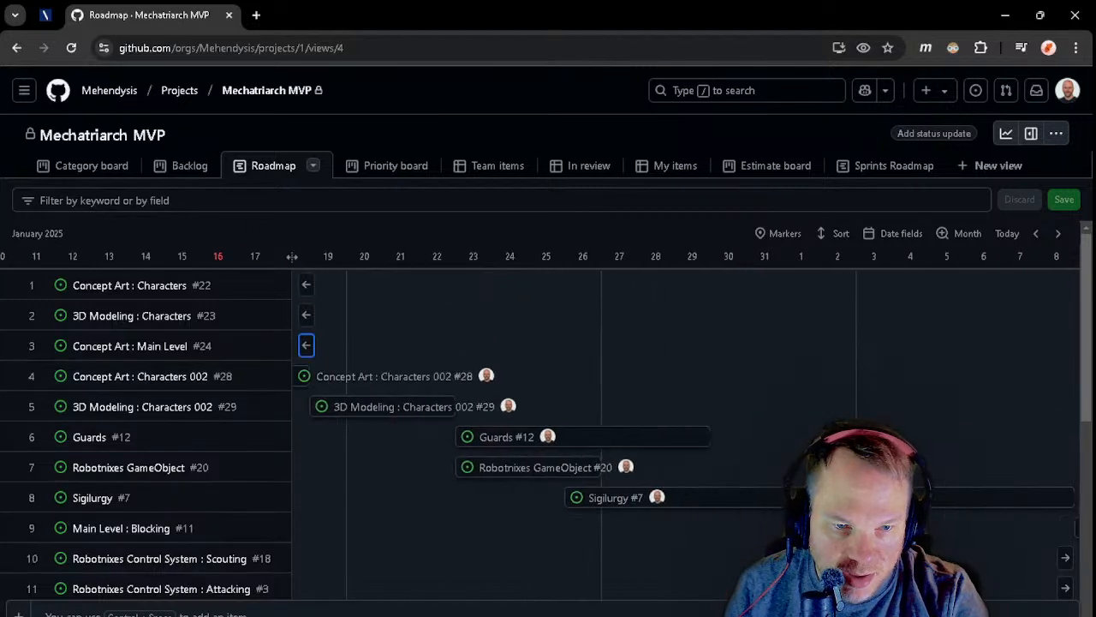
scroll(292, 256, left, 3)
scroll(292, 256, left, 3)
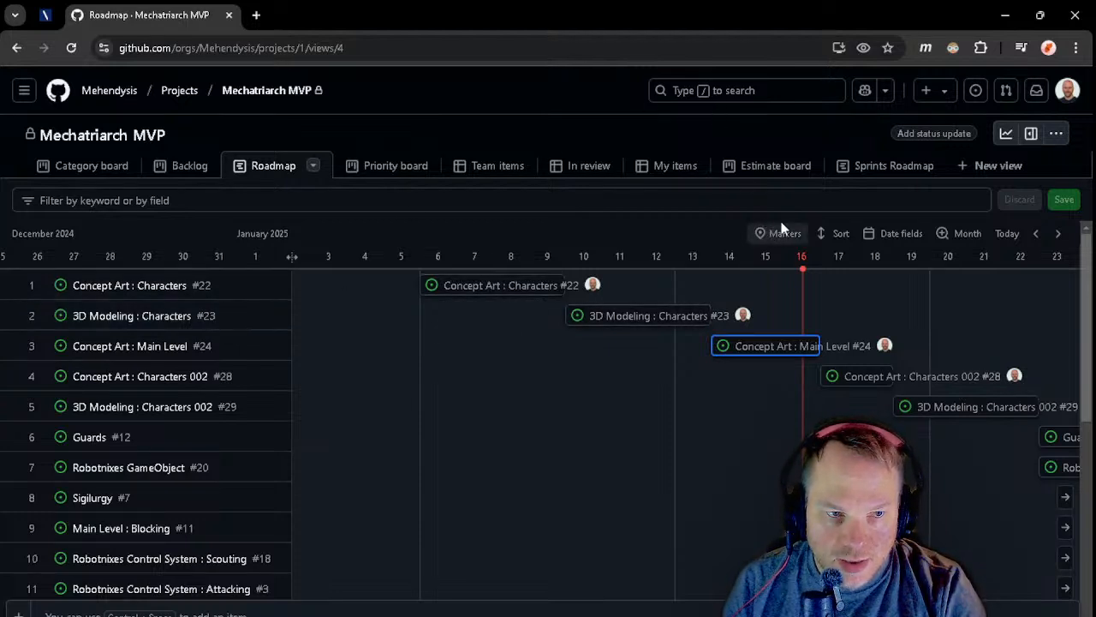
- Review the details of the roadmap issues Concept Art : Characters and Concept Art : Main Level
click(488, 281)
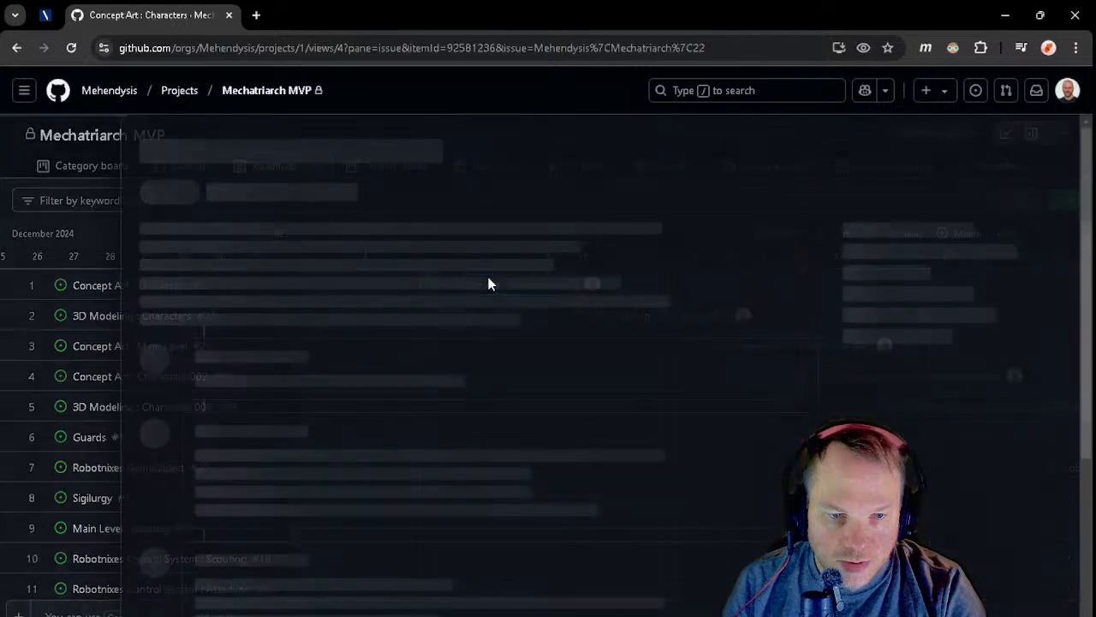
scroll(957, 432, down, 3)
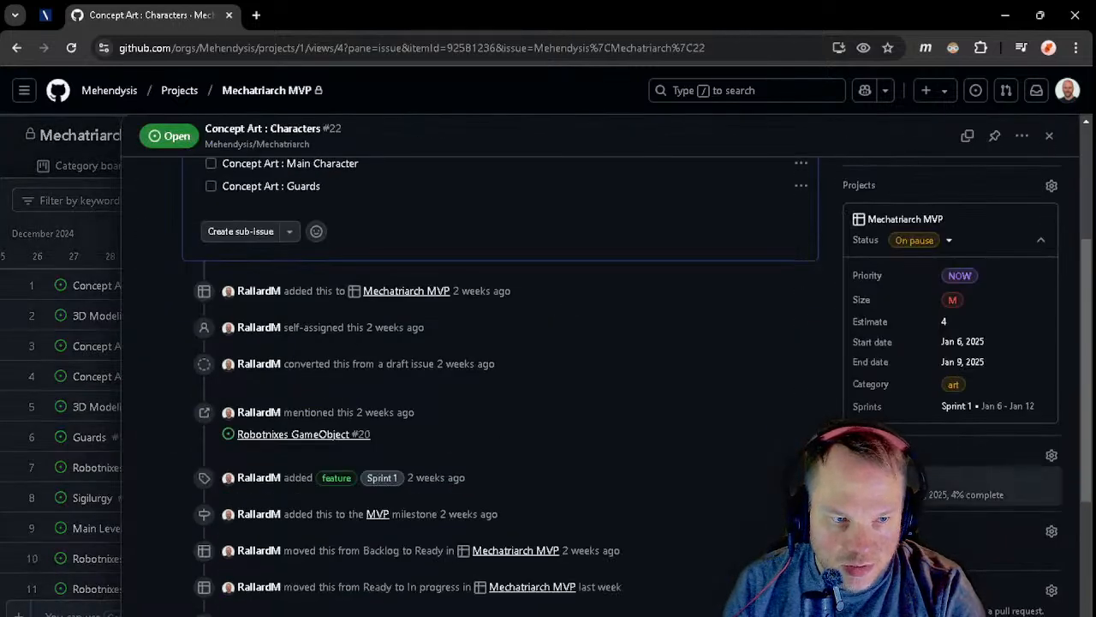
click(1049, 135)
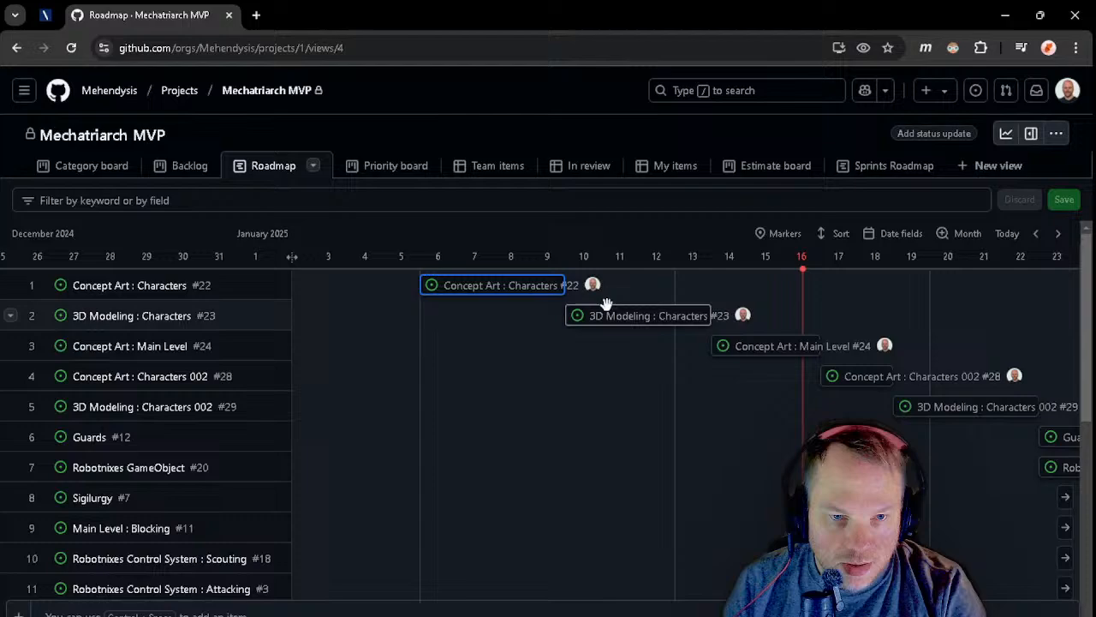
click(750, 350)
scroll(947, 514, down, 3)
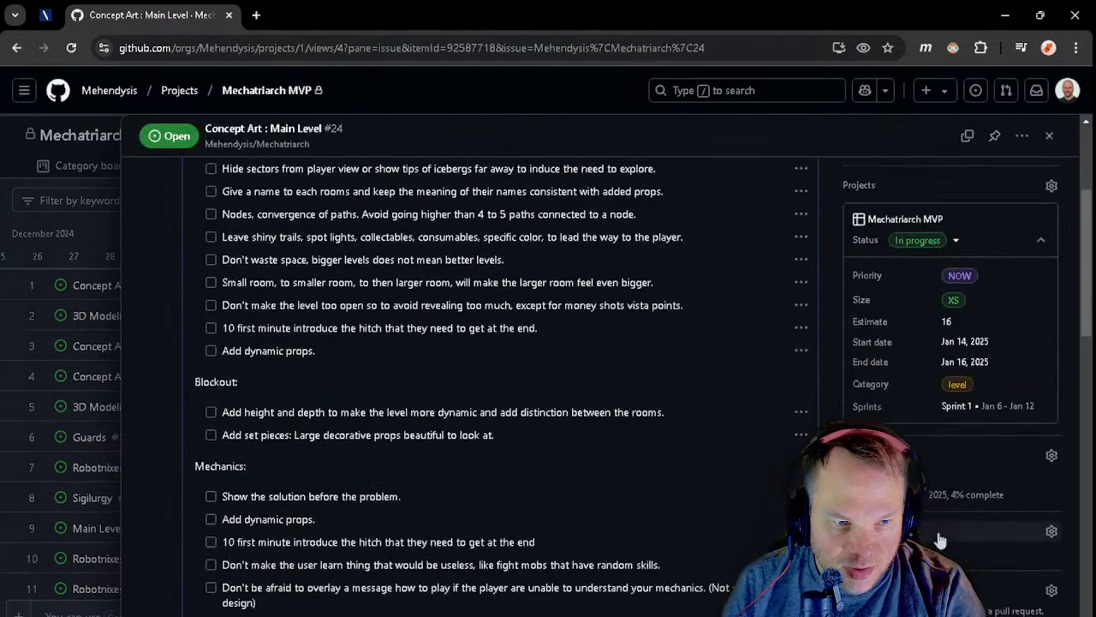
scroll(955, 476, up, 2)
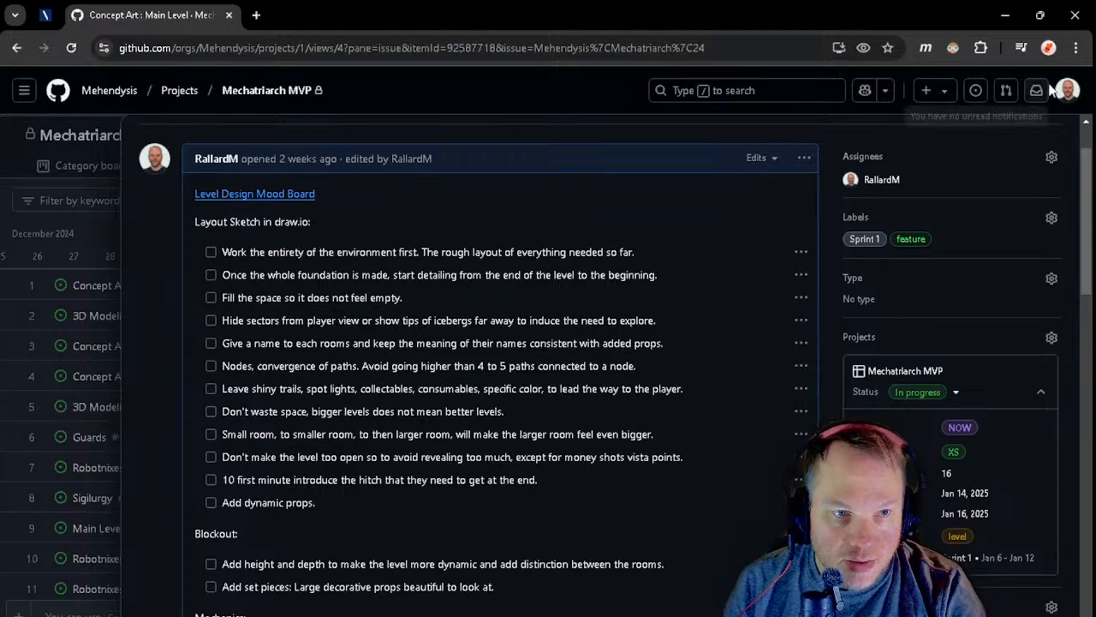
- Reopen the Mechatriarch MVP project from the organization's project list and add a new view with the Board layout
click(182, 90)
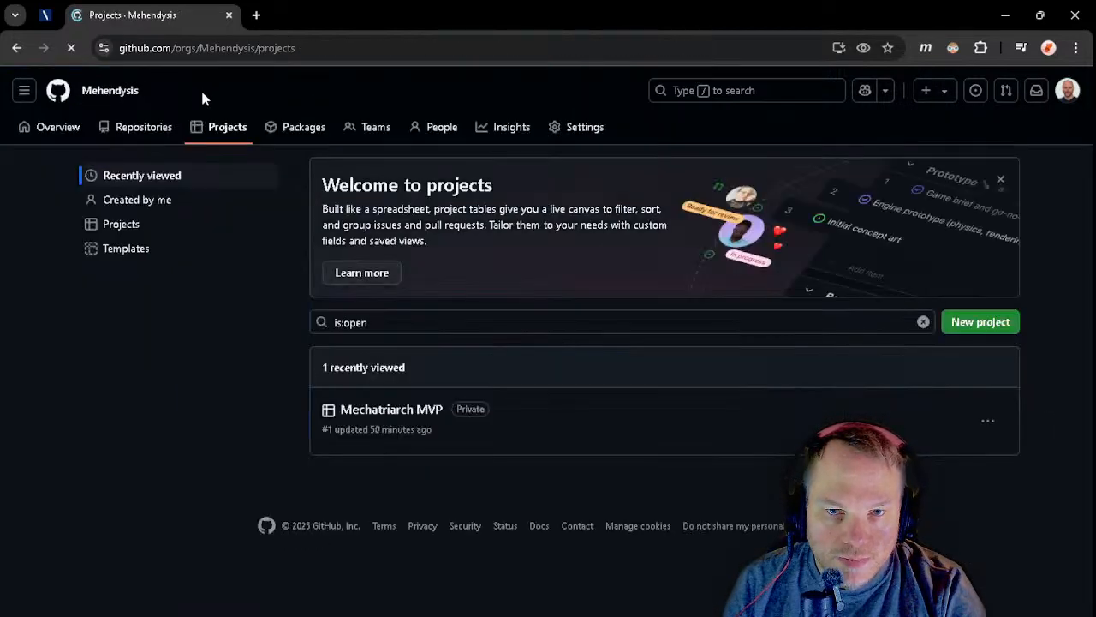
click(374, 410)
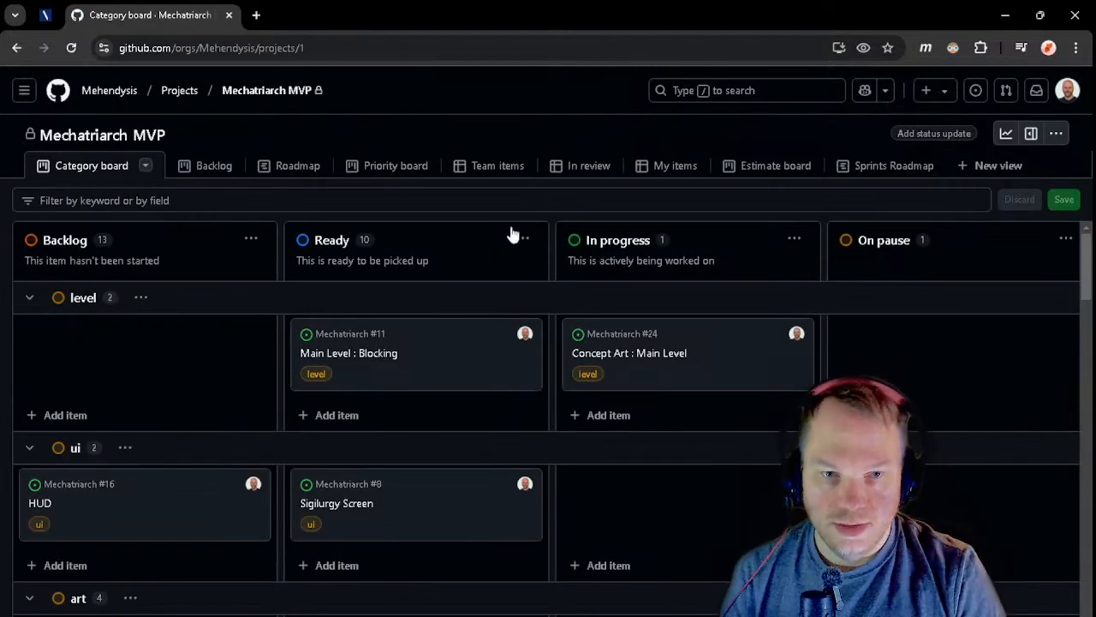
click(991, 165)
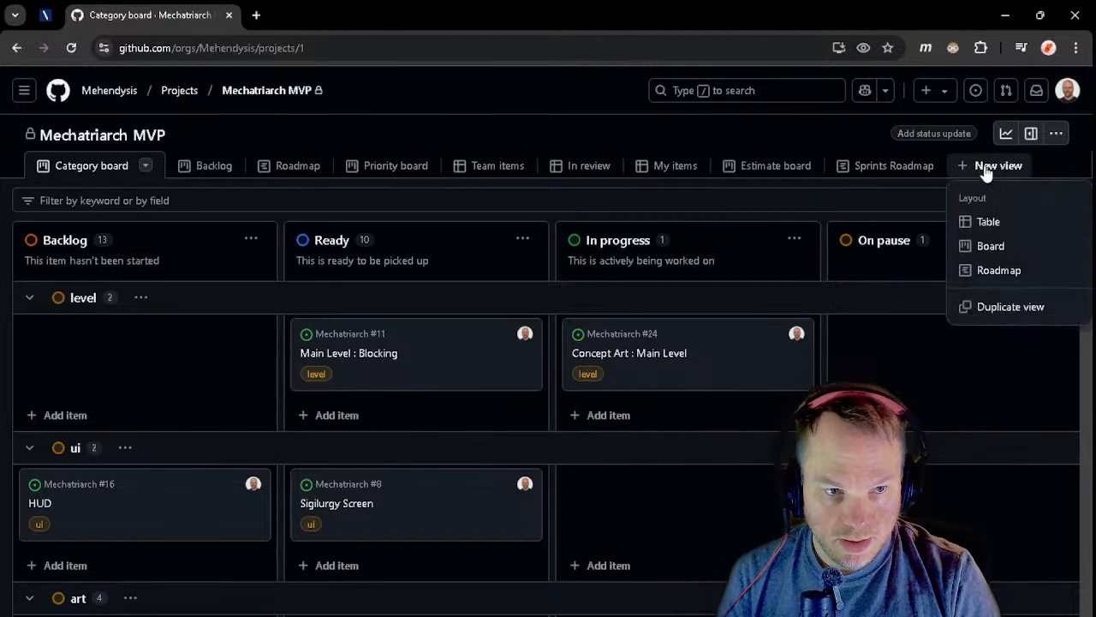
click(991, 247)
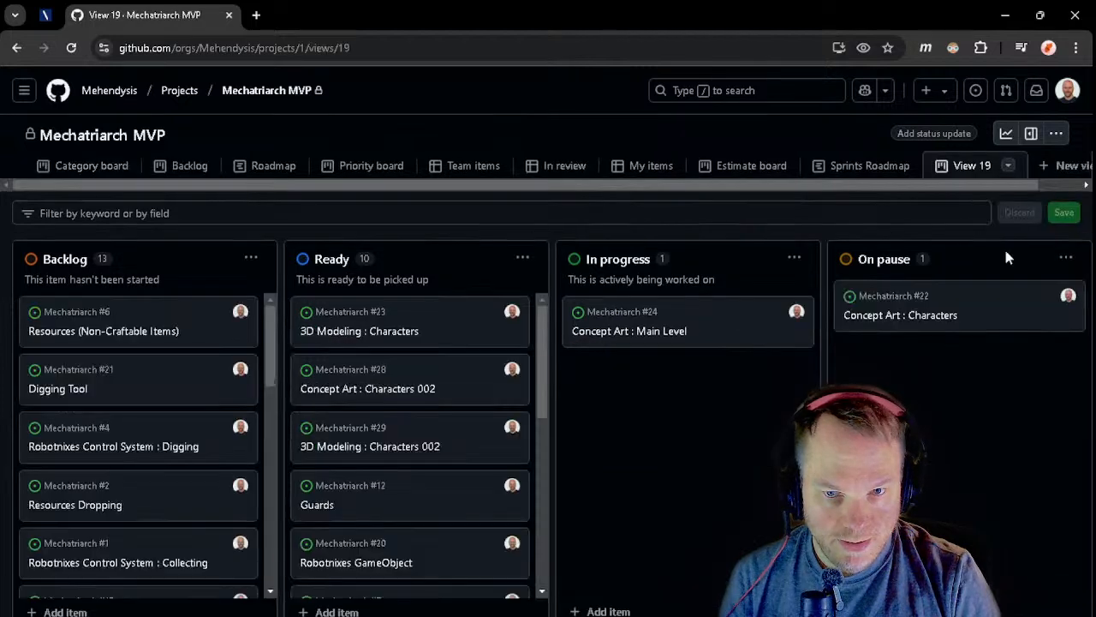
- Group the new board view's items by Sprints
click(1010, 167)
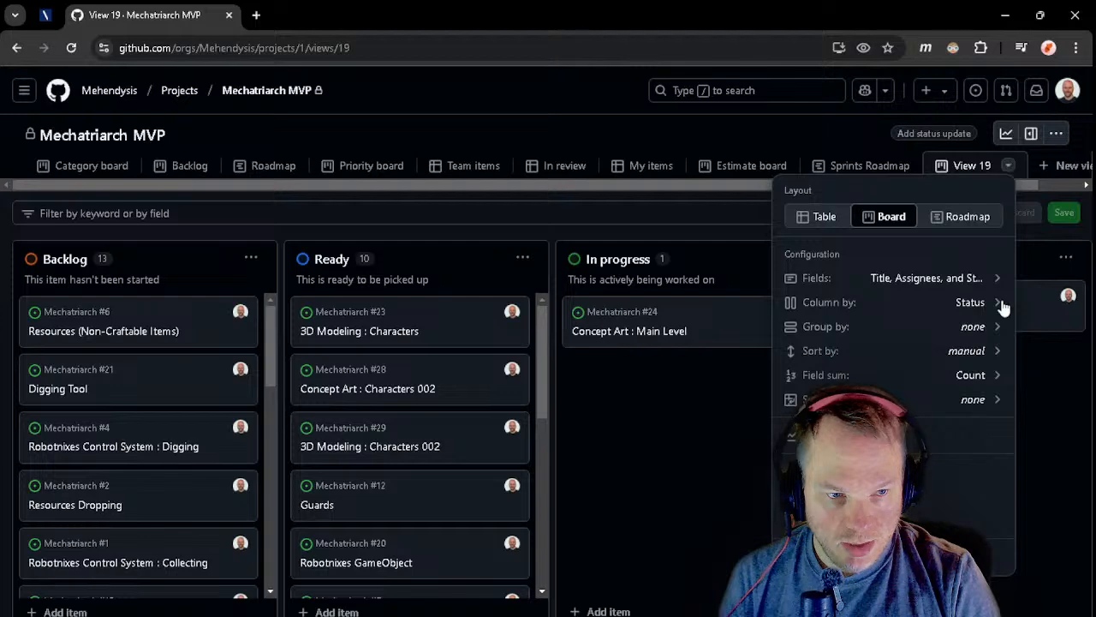
click(997, 327)
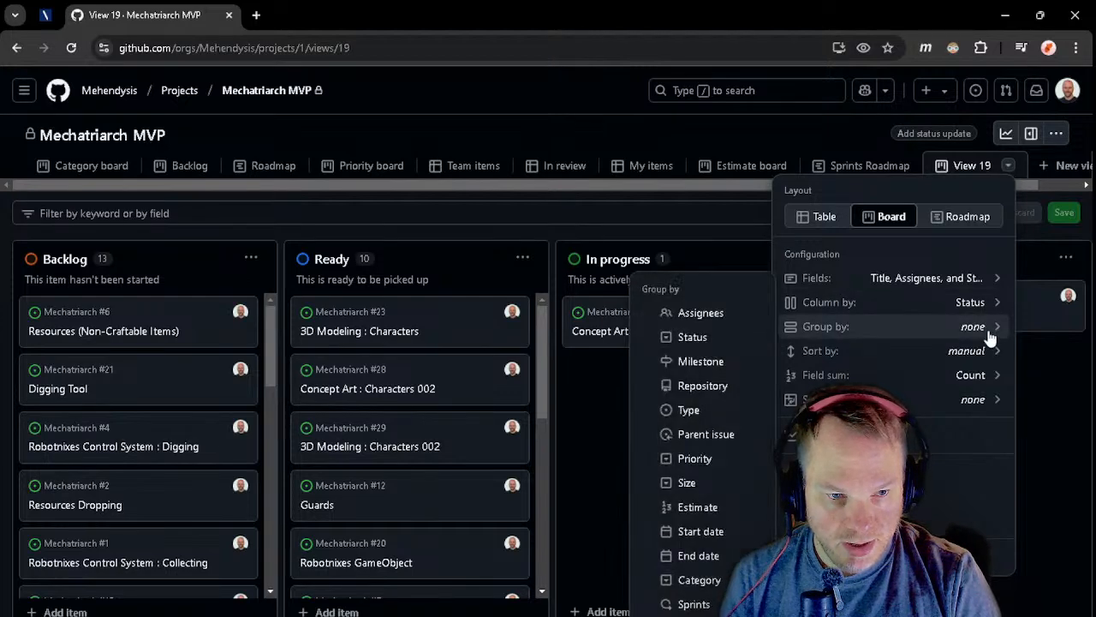
click(695, 604)
scroll(402, 478, down, 2)
scroll(392, 484, up, 2)
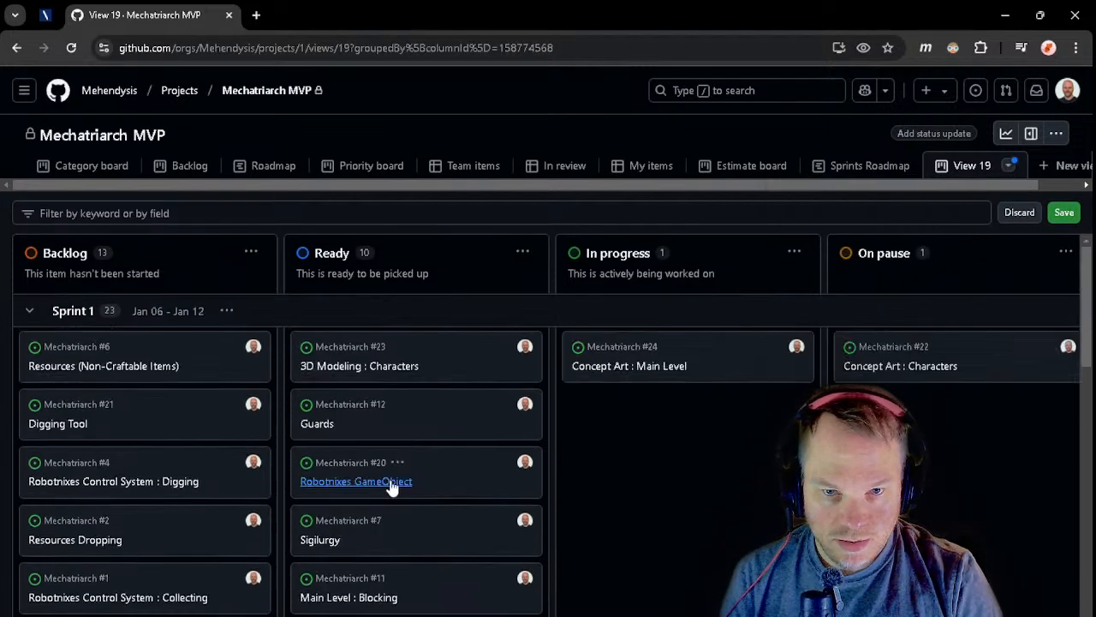
- Collapse the Sprint 1 group and look through the Concept Art : Characters 002 issue in Sprint 2
scroll(86, 352, down, 5)
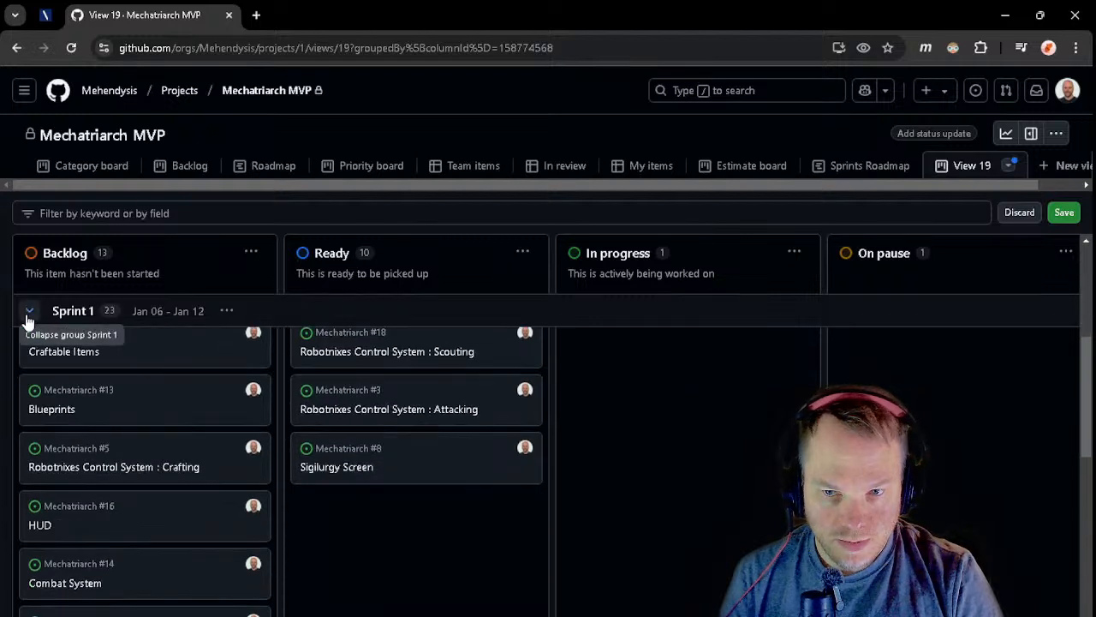
click(29, 314)
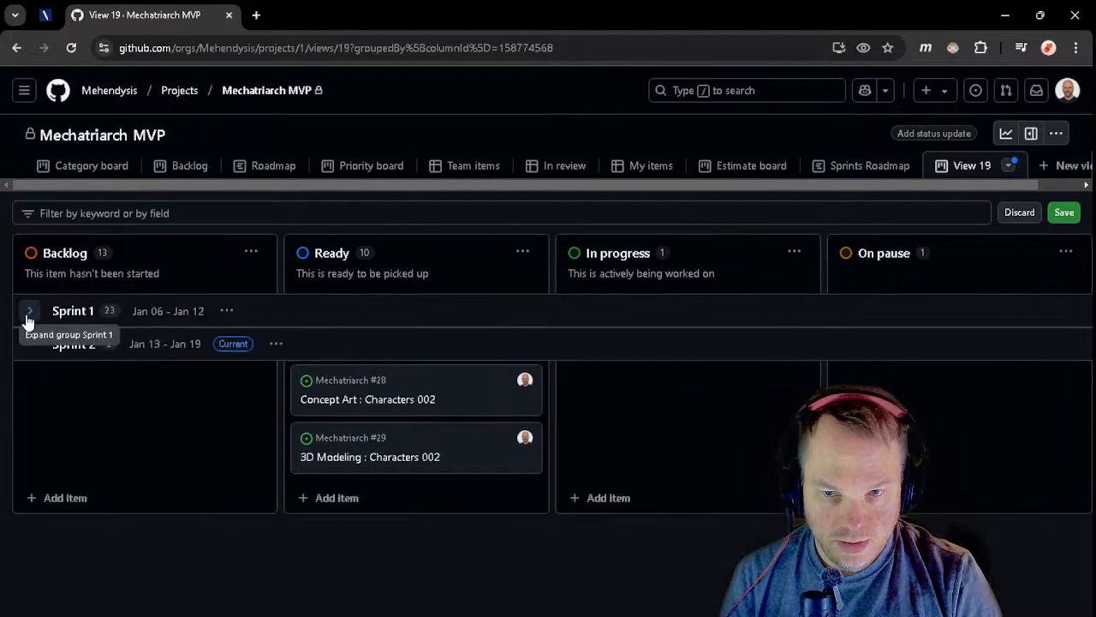
click(404, 399)
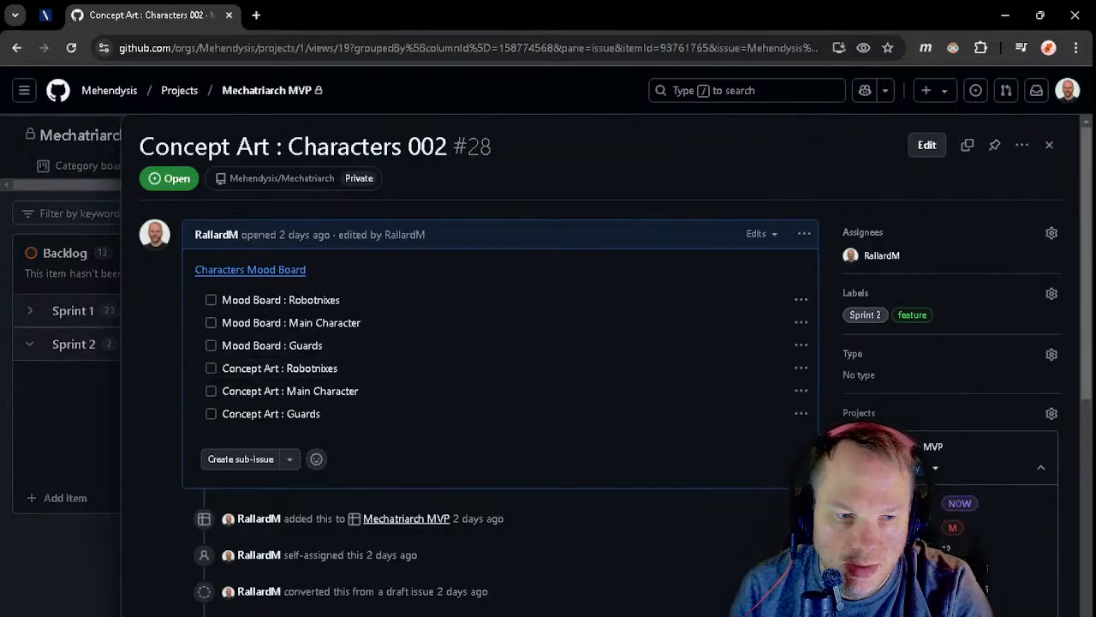
scroll(308, 283, down, 1)
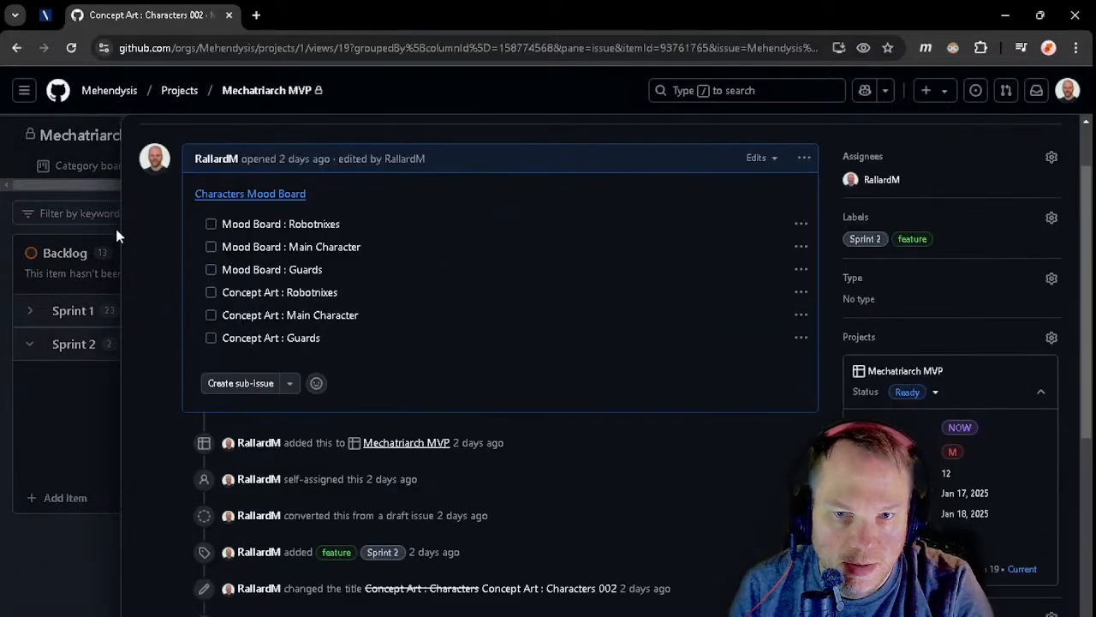
scroll(309, 283, up, 1)
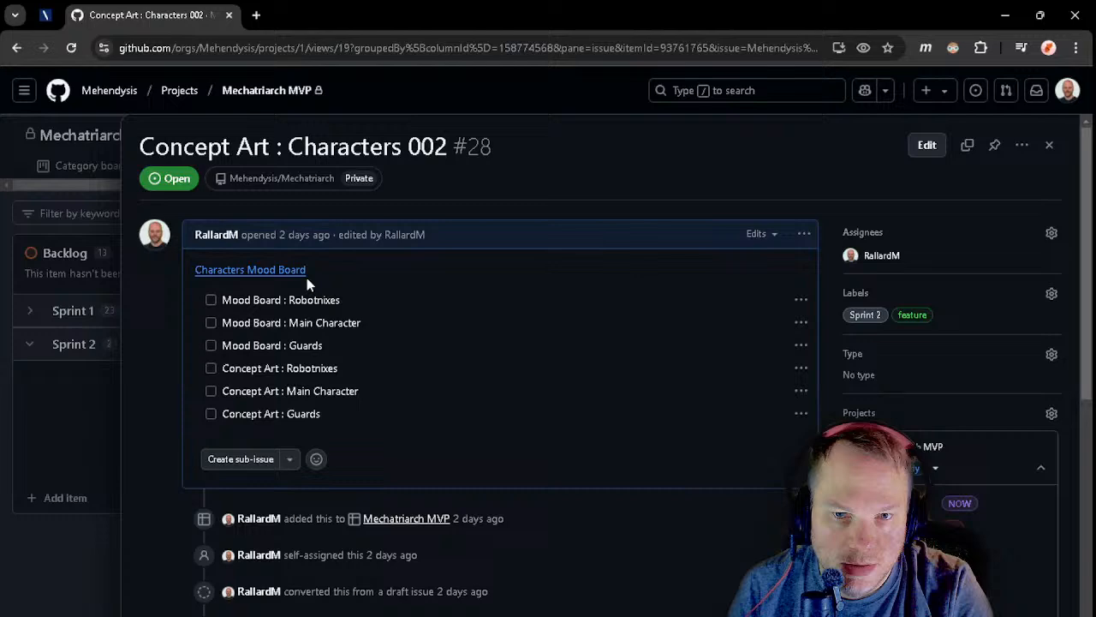
click(1050, 145)
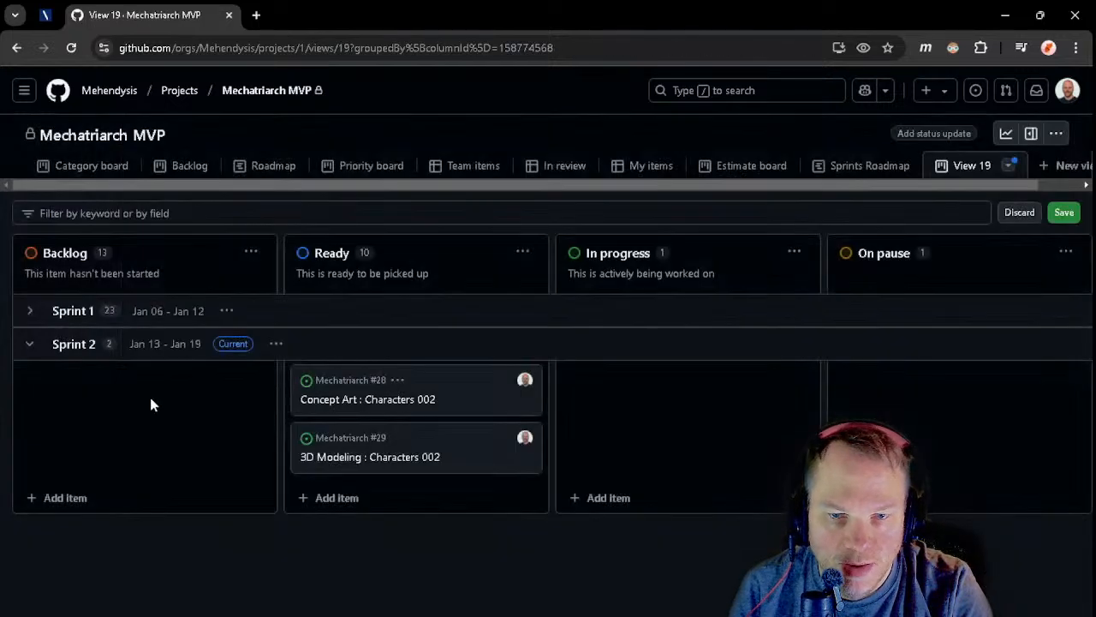
- Expand the Sprint 1 group and examine how the tasks are distributed between Sprint 1 and Sprint 2
click(27, 312)
scroll(484, 509, down, 3)
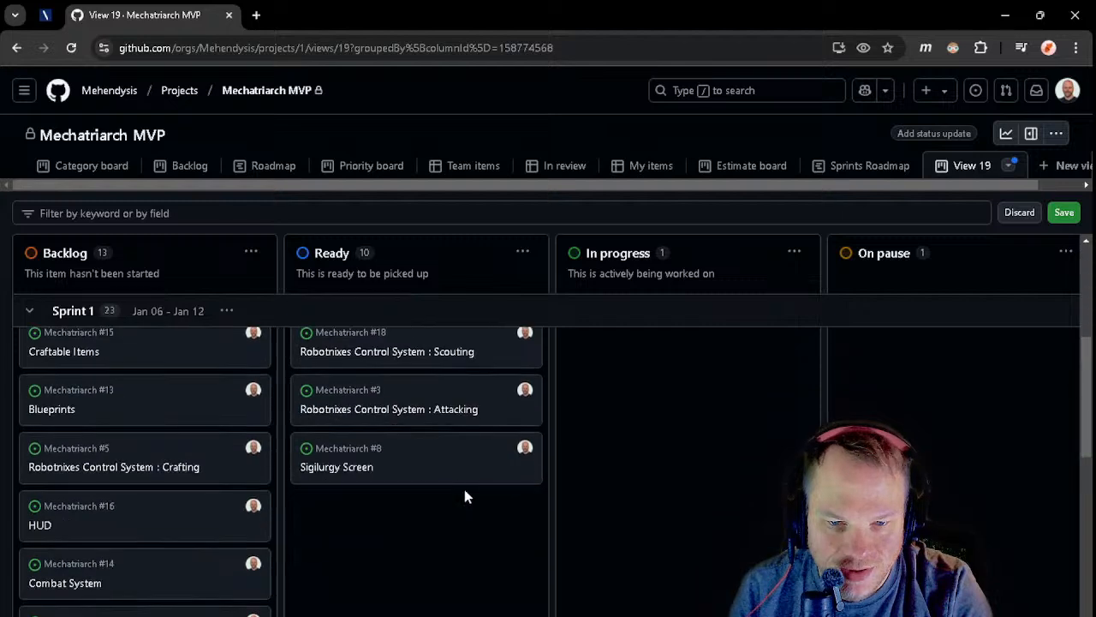
scroll(465, 495, up, 2)
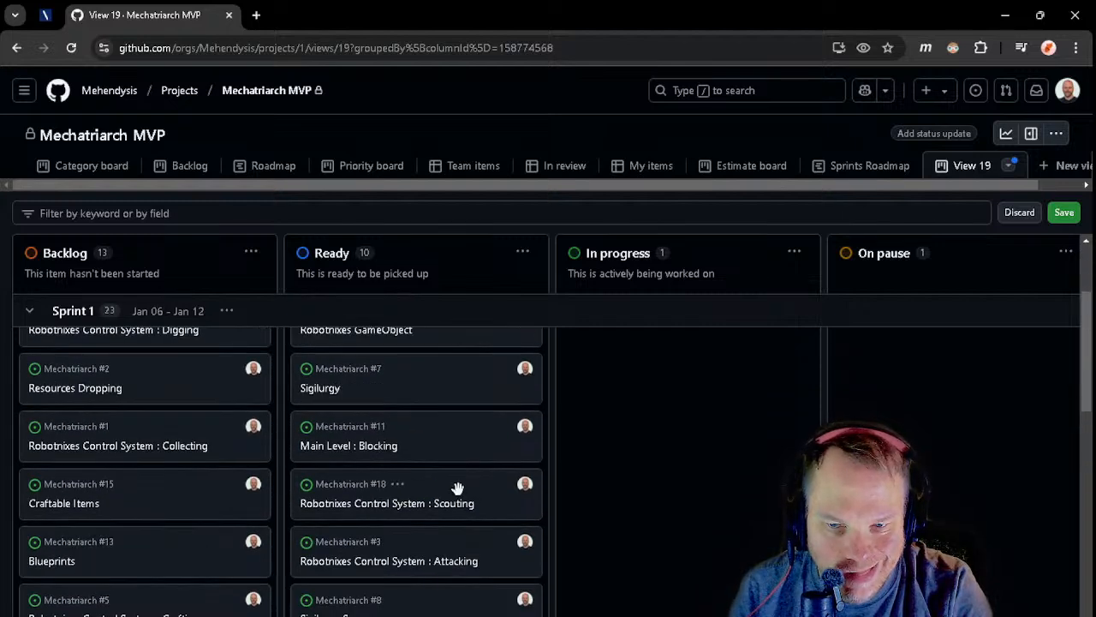
scroll(458, 489, up, 2)
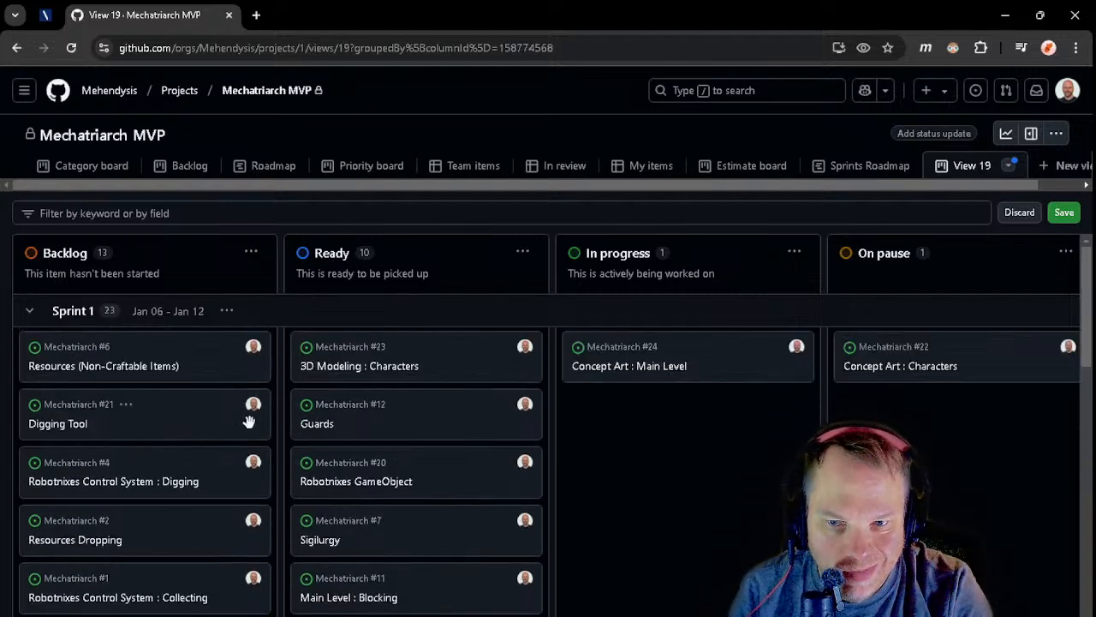
scroll(343, 414, down, 6)
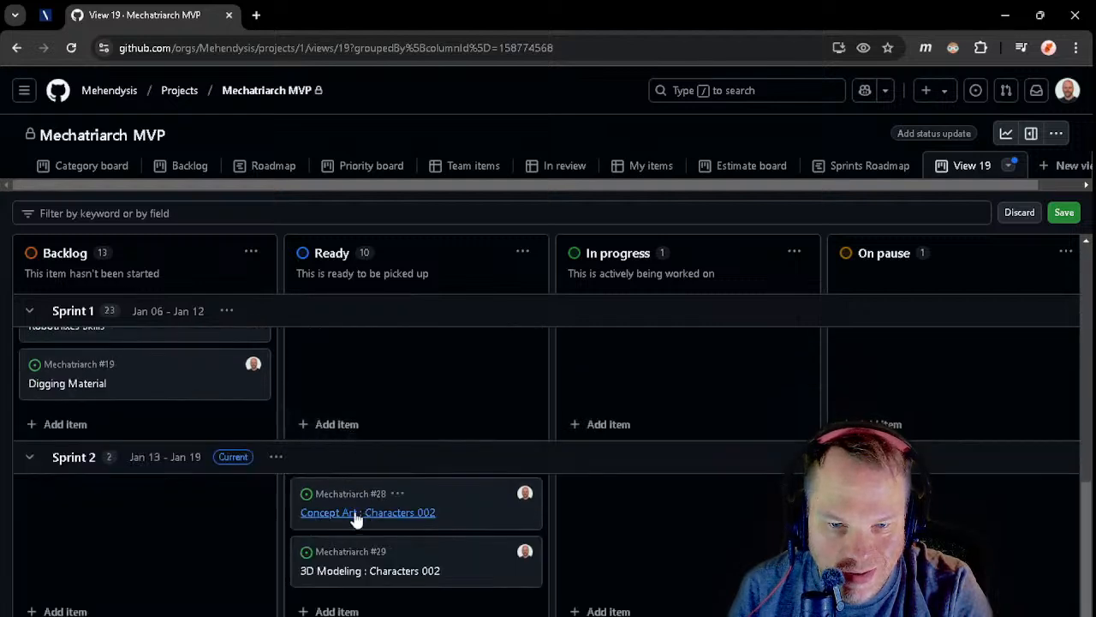
scroll(196, 416, up, 10)
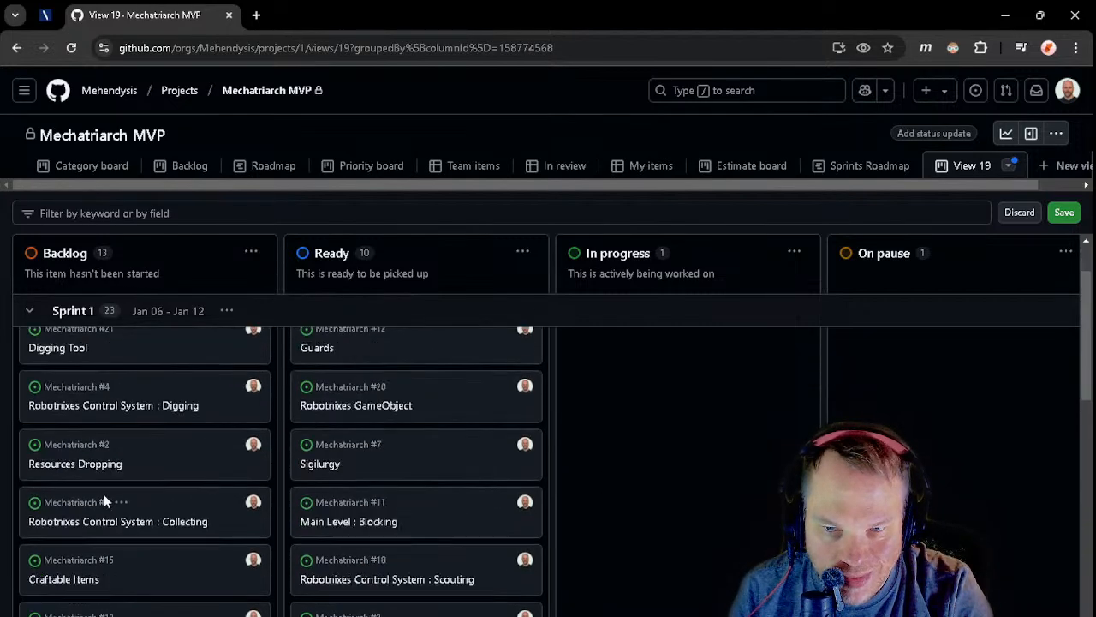
scroll(102, 497, up, 1)
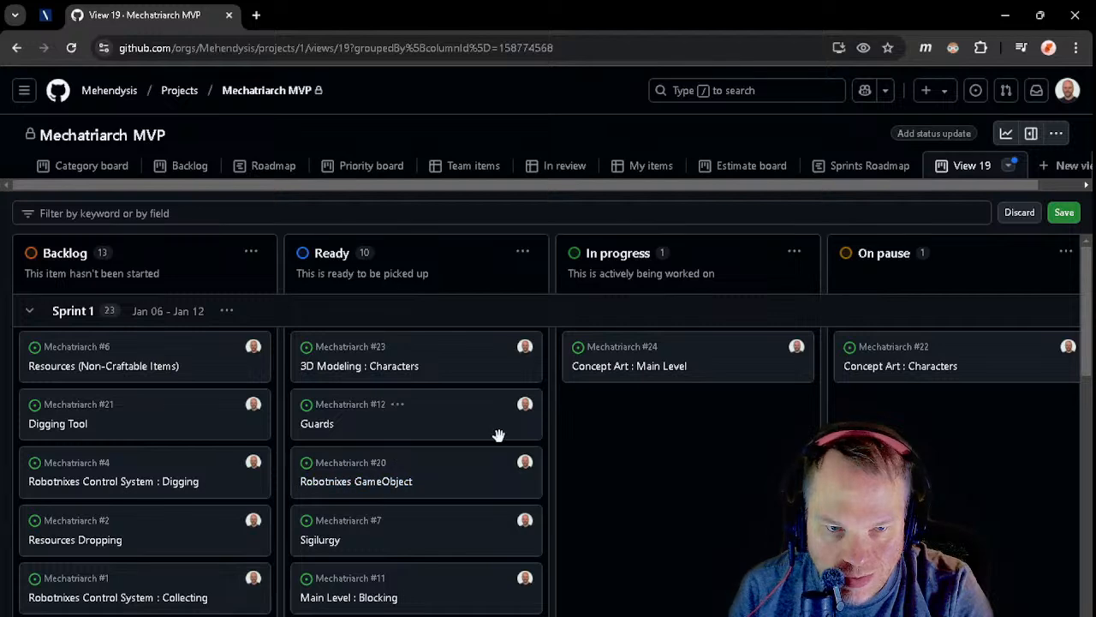
scroll(927, 373, down, 10)
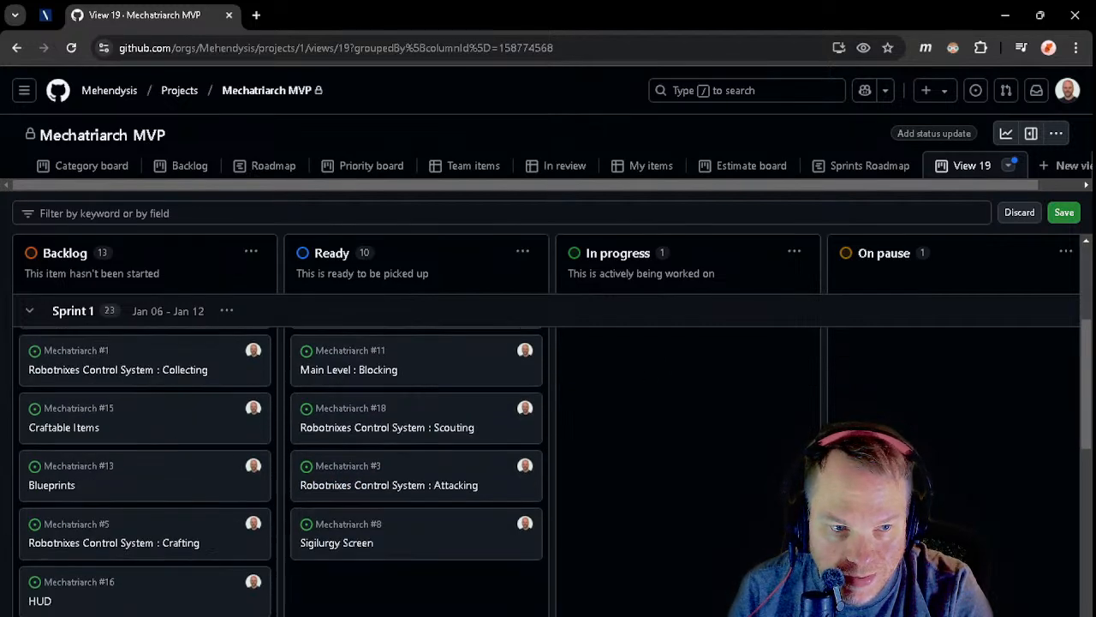
- Compare the details of the Concept Art : Characters issue in Sprint 1 with Concept Art : Characters 002 in Sprint 2
scroll(553, 537, up, 10)
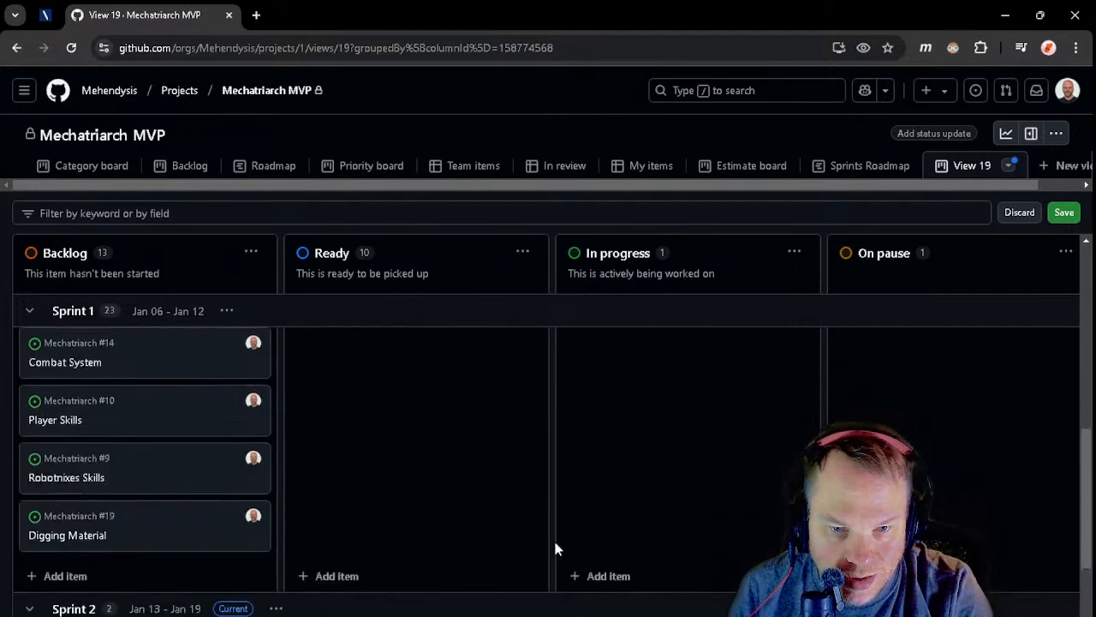
click(901, 368)
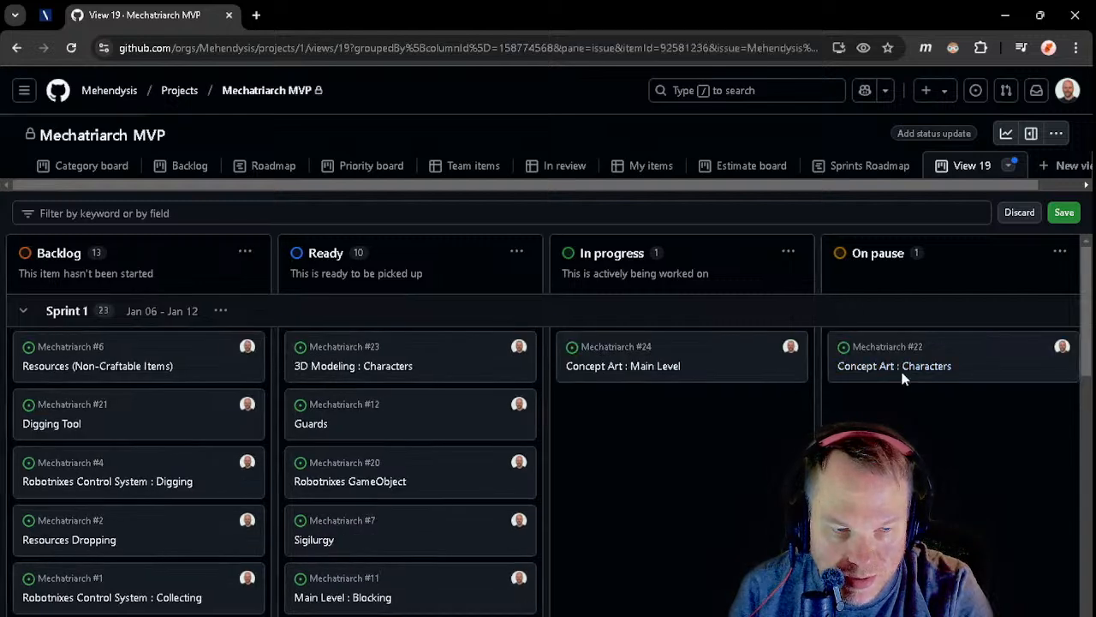
scroll(901, 415, down, 2)
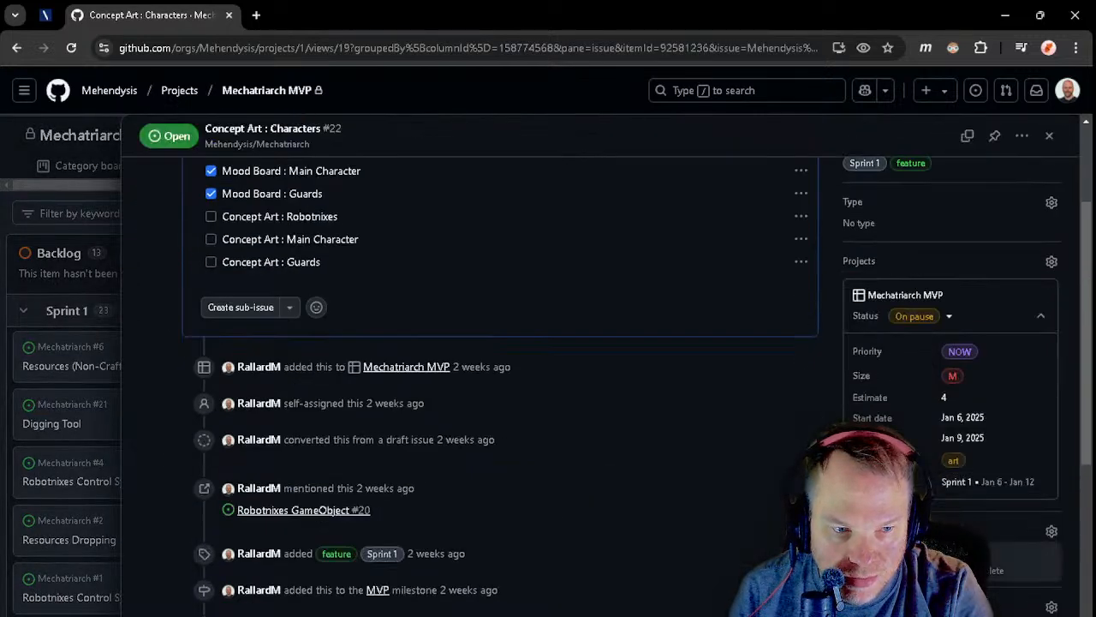
click(1046, 138)
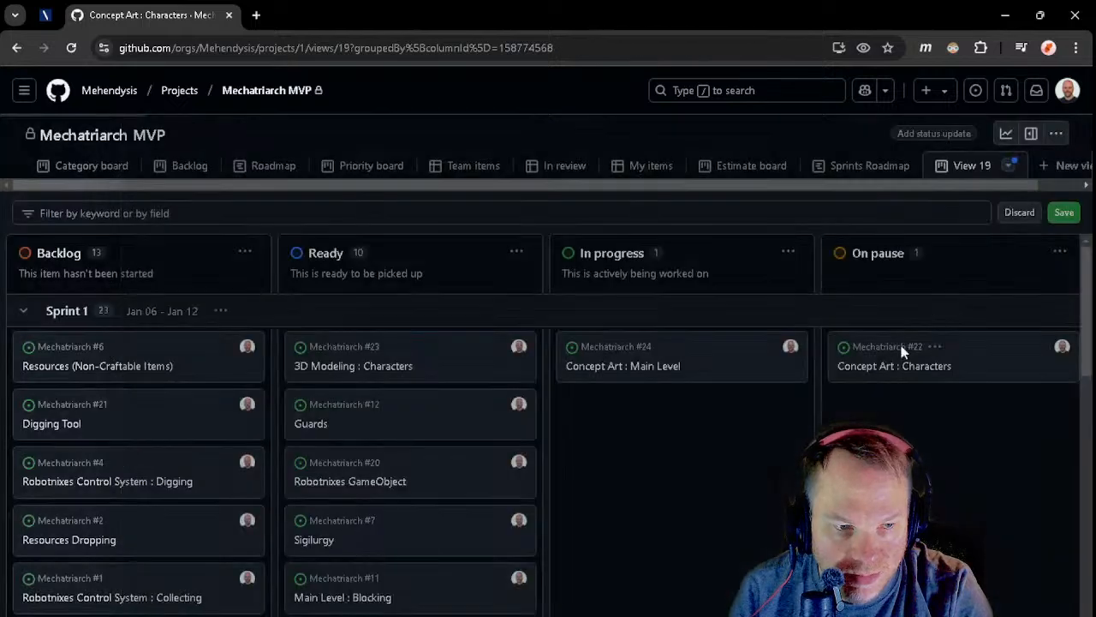
scroll(585, 448, down, 8)
click(383, 514)
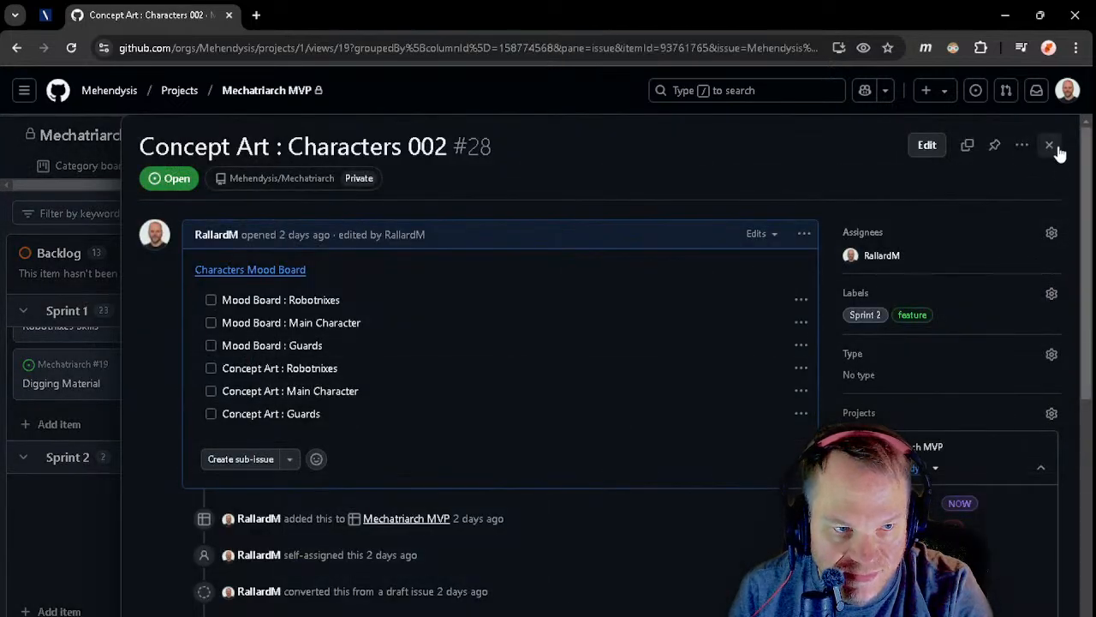
click(1049, 146)
scroll(910, 413, up, 6)
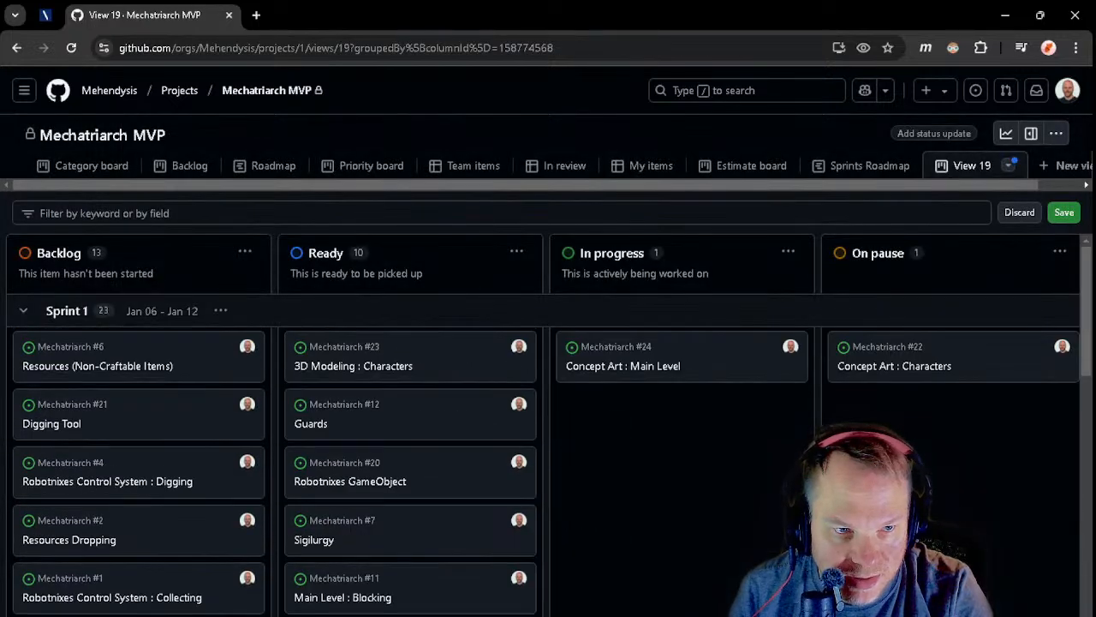
- Update the estimate of the Concept Art : Characters issue in Sprint 1 and return to the board
click(913, 366)
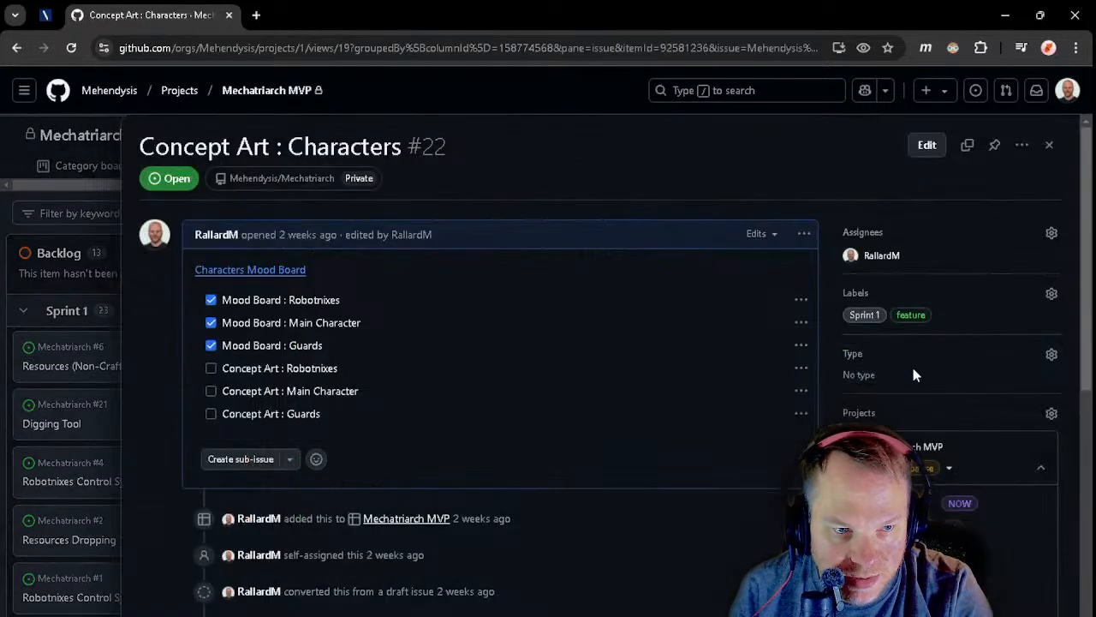
click(940, 551)
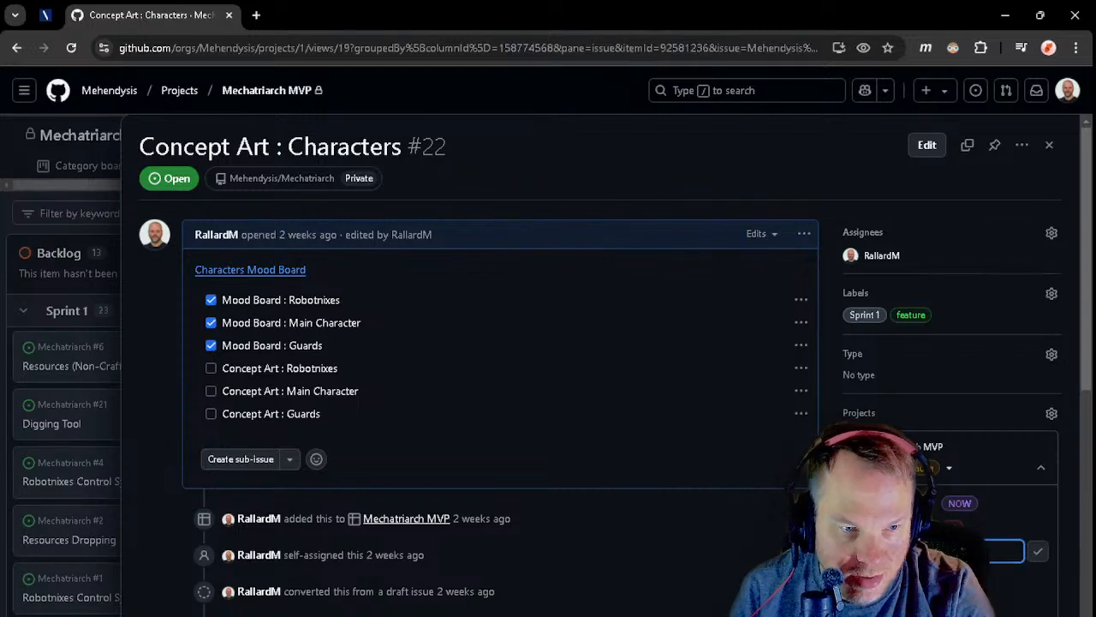
click(1038, 551)
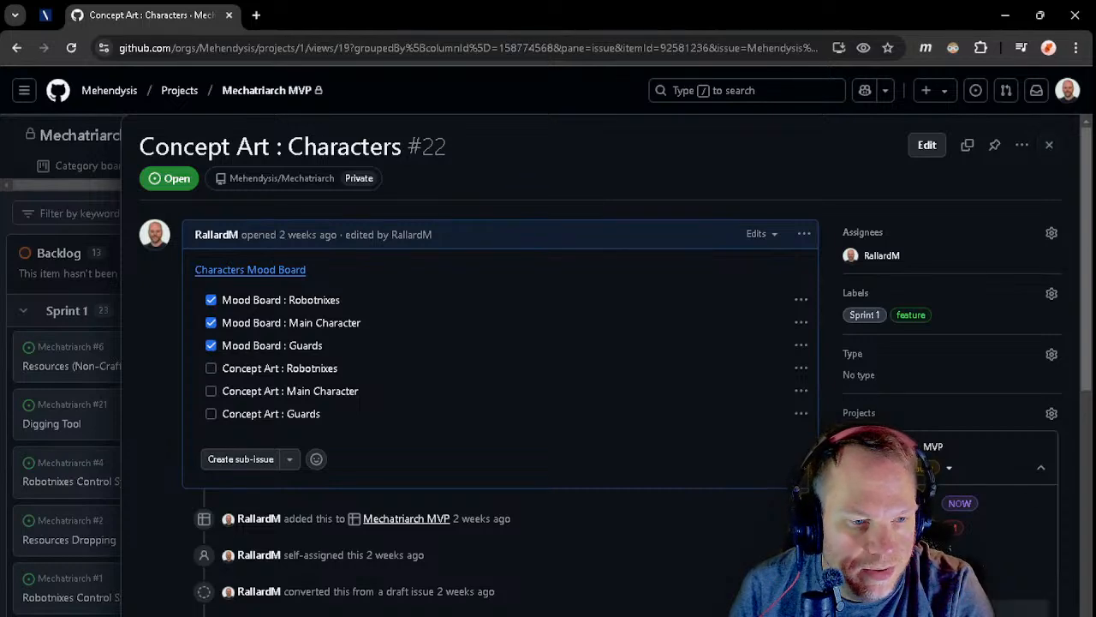
click(1049, 145)
- Examine the project fields of the 3D Modeling : Characters 002 issue in Sprint 2, including its estimate and dates
scroll(582, 531, down, 2)
scroll(610, 490, down, 3)
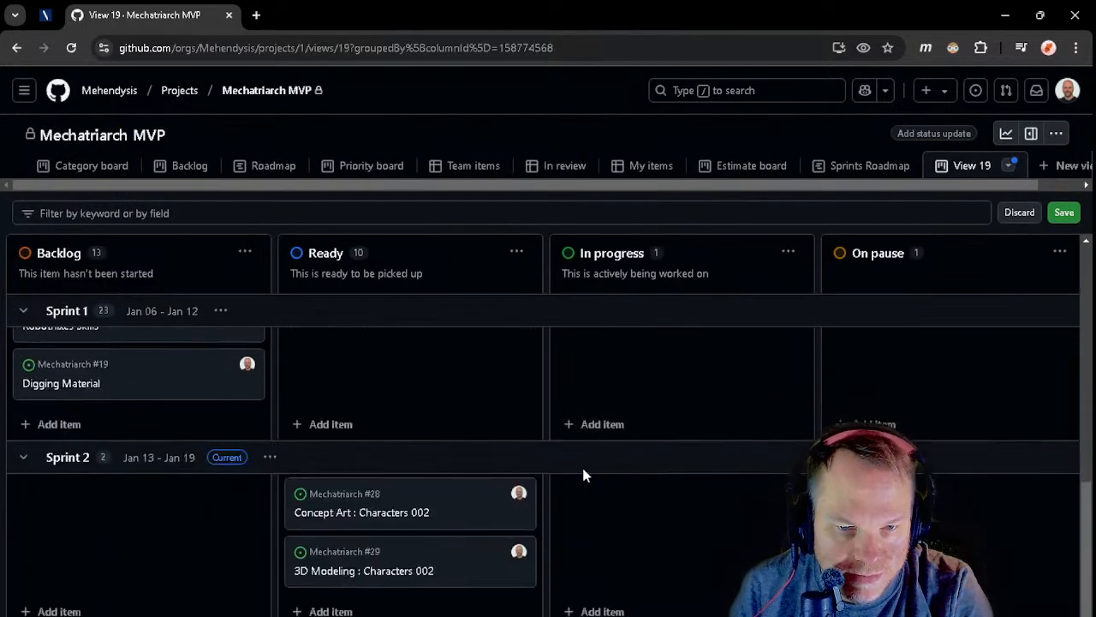
click(380, 571)
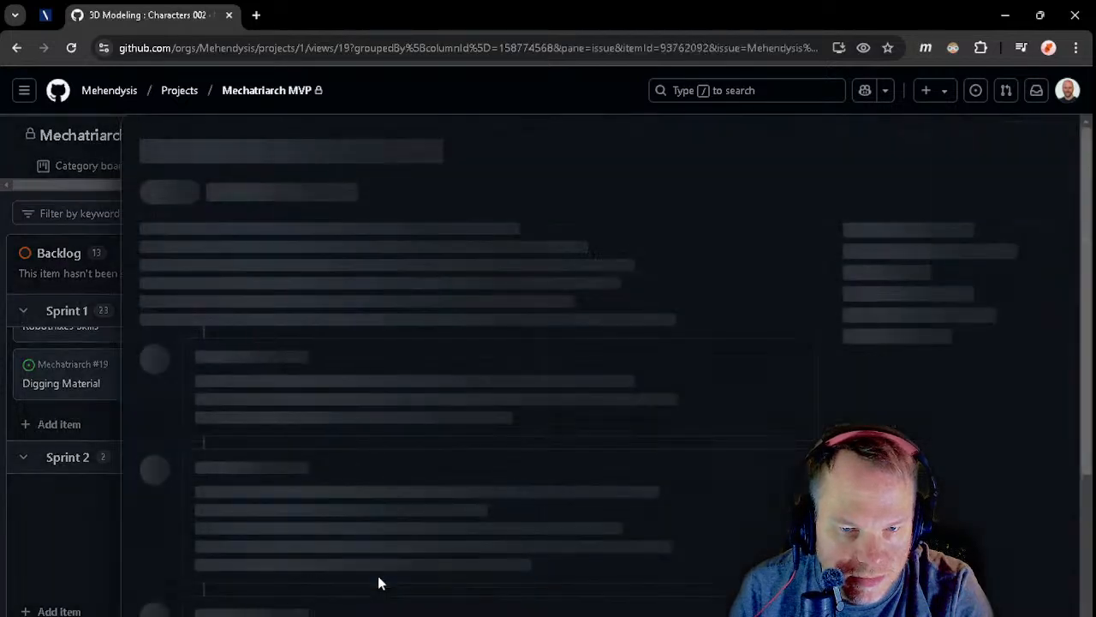
scroll(511, 533, down, 3)
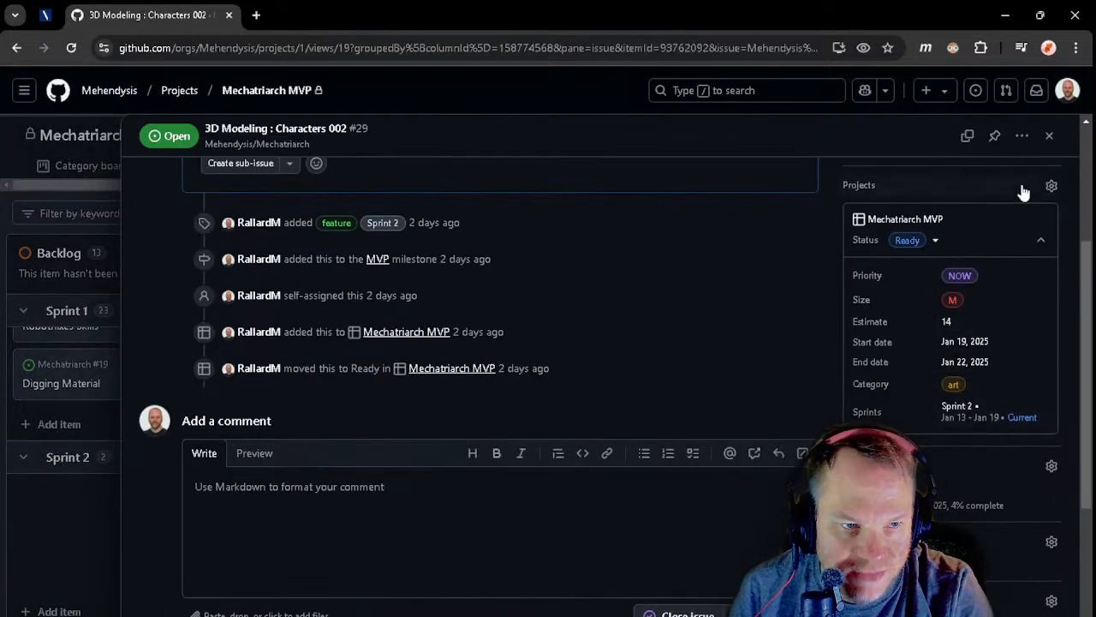
click(1049, 138)
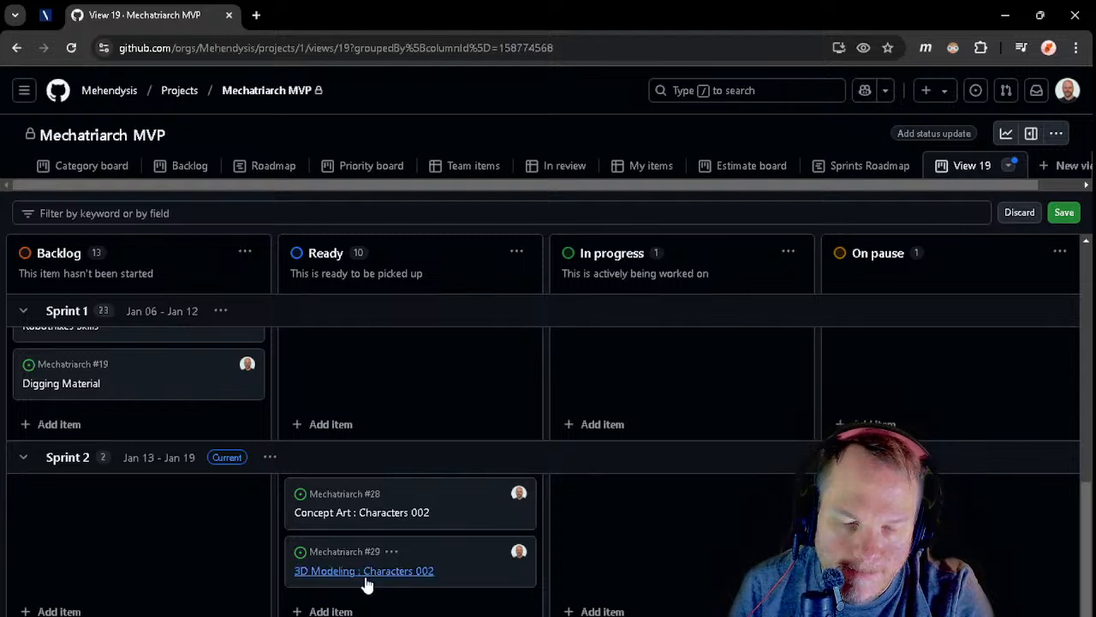
- Move the 3D Modeling : Characters issue in Sprint 1 from Ready to On pause
scroll(868, 381, up, 10)
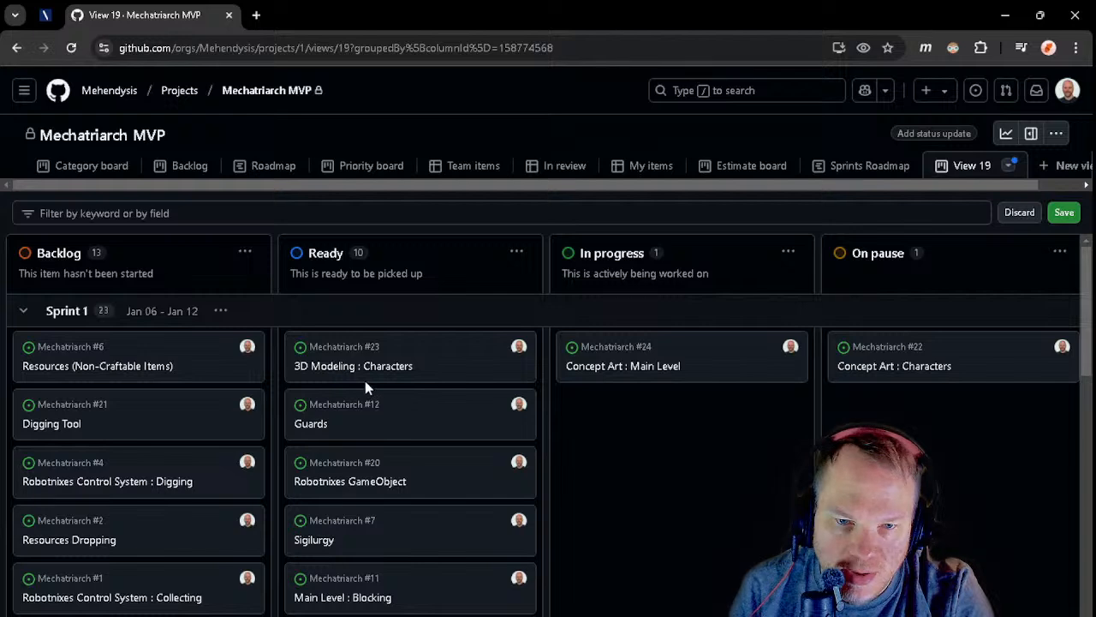
drag(364, 380, 589, 394)
drag(367, 343, 770, 418)
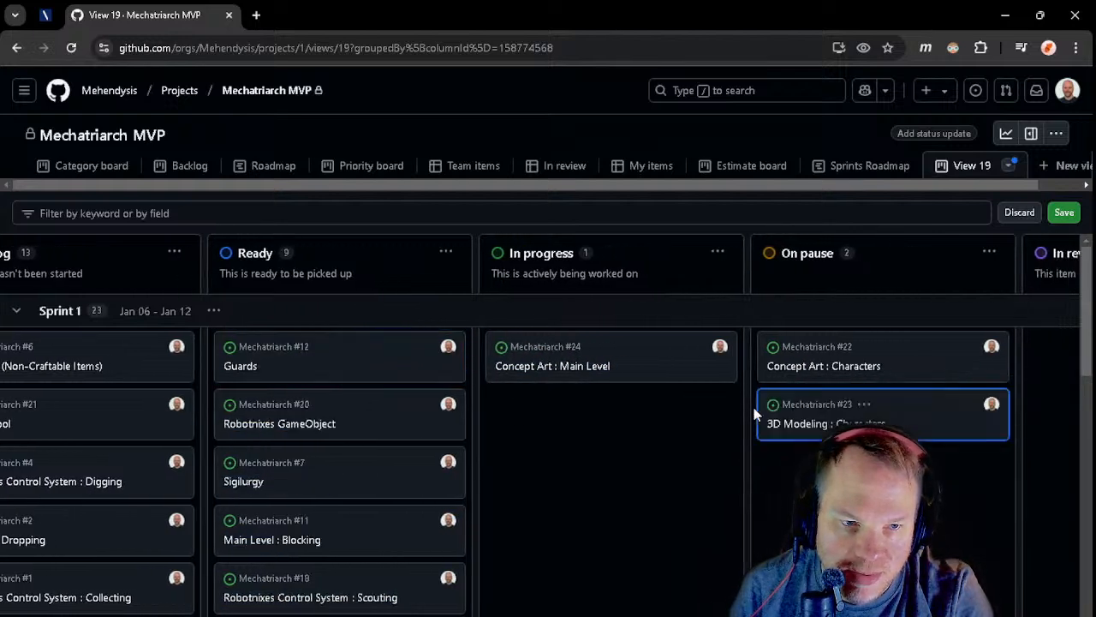
- Set the estimate of the 3D Modeling : Characters issue to 16 and return to the board
click(815, 427)
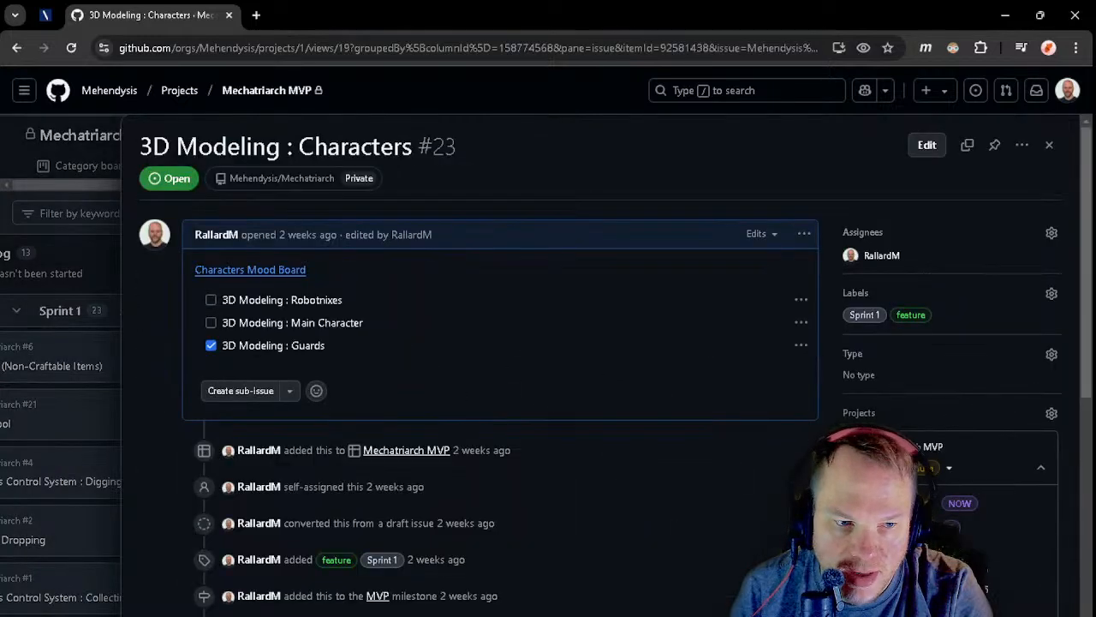
key(BackSpace)
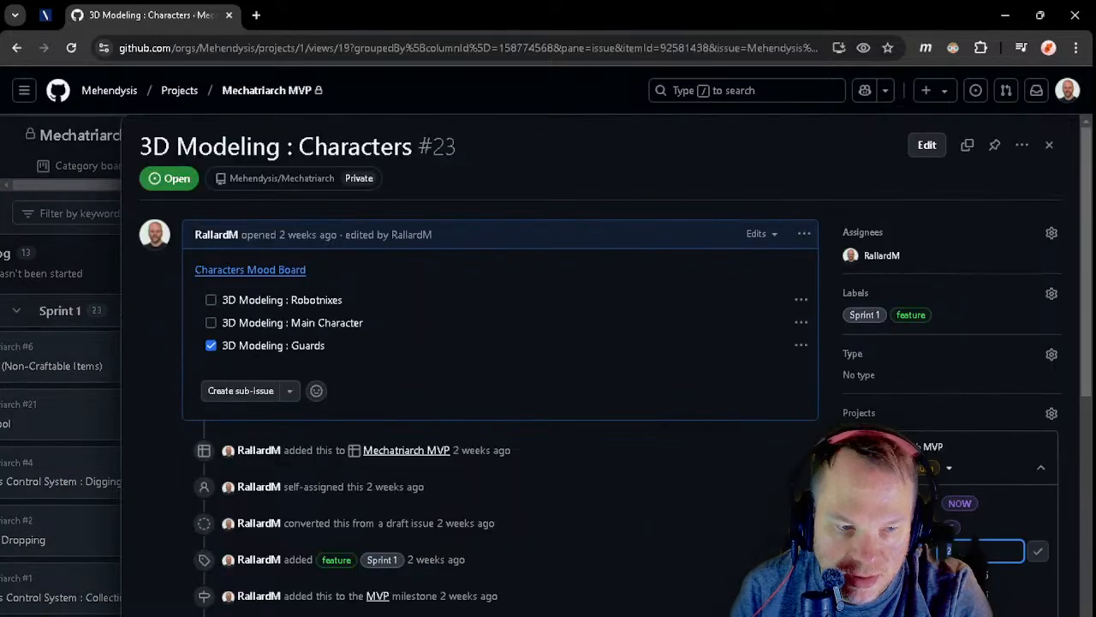
text(16)
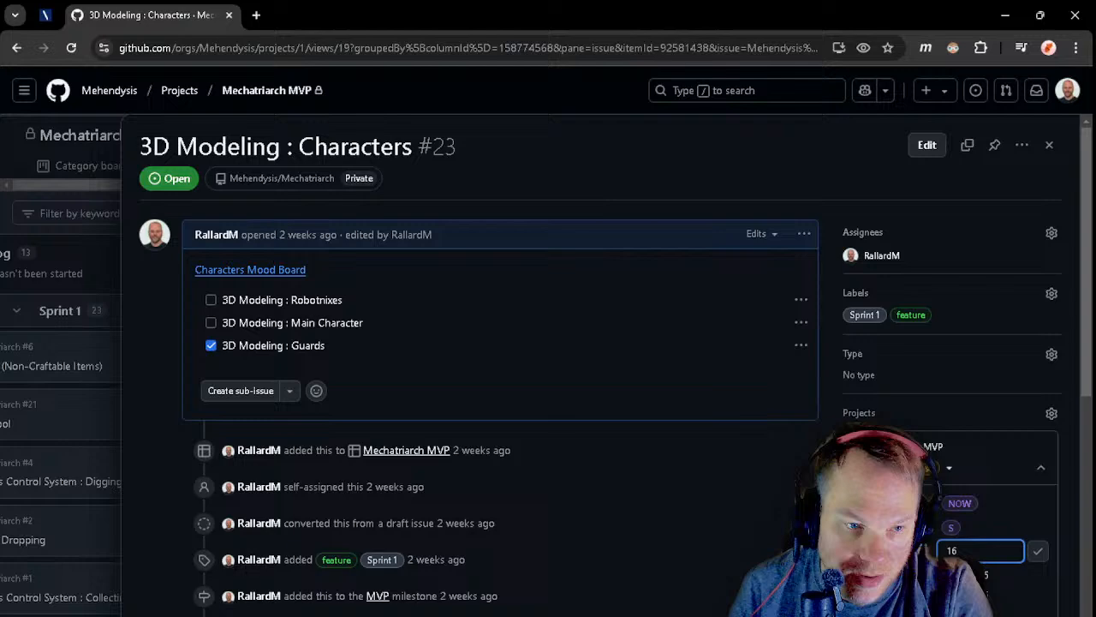
click(1037, 552)
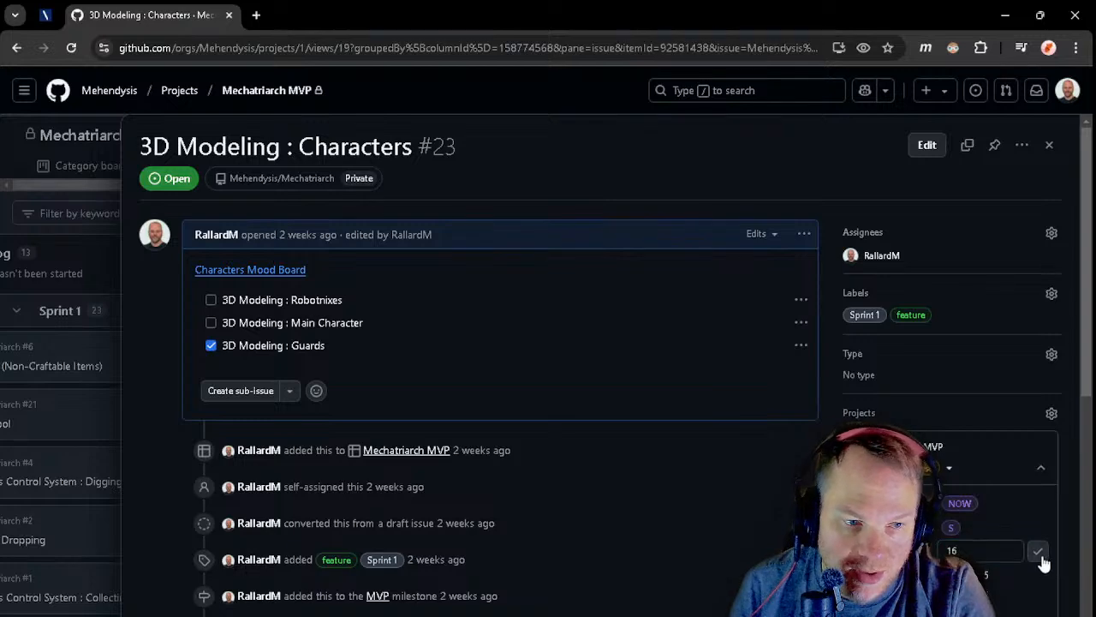
click(1050, 147)
- Delete the Concept Art : Characters 002 issue in Sprint 2 from the project
scroll(539, 531, down, 5)
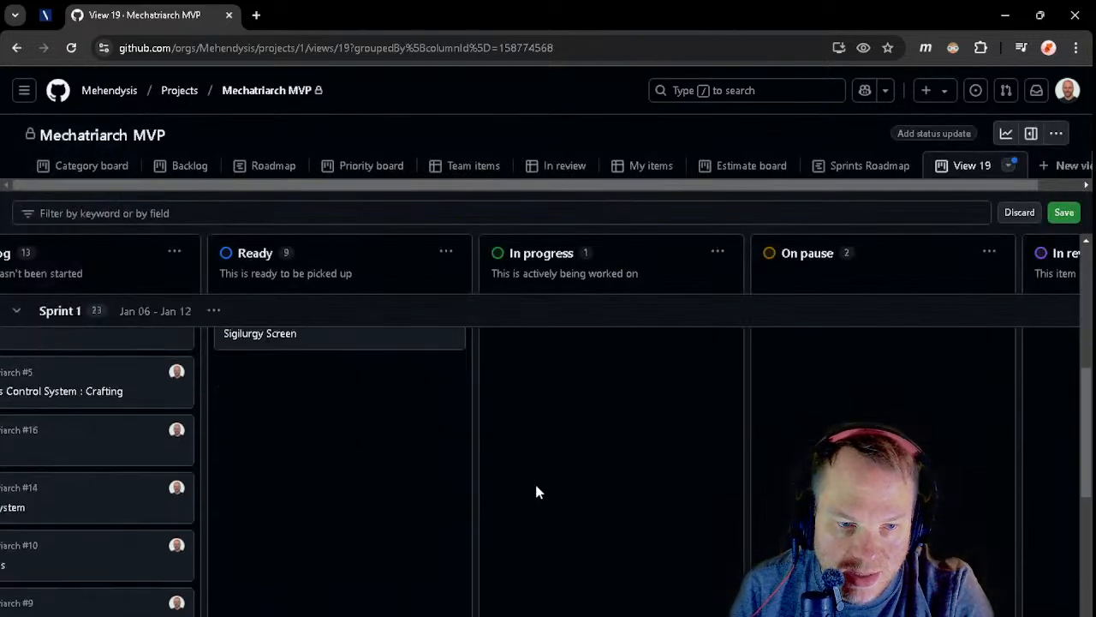
click(328, 516)
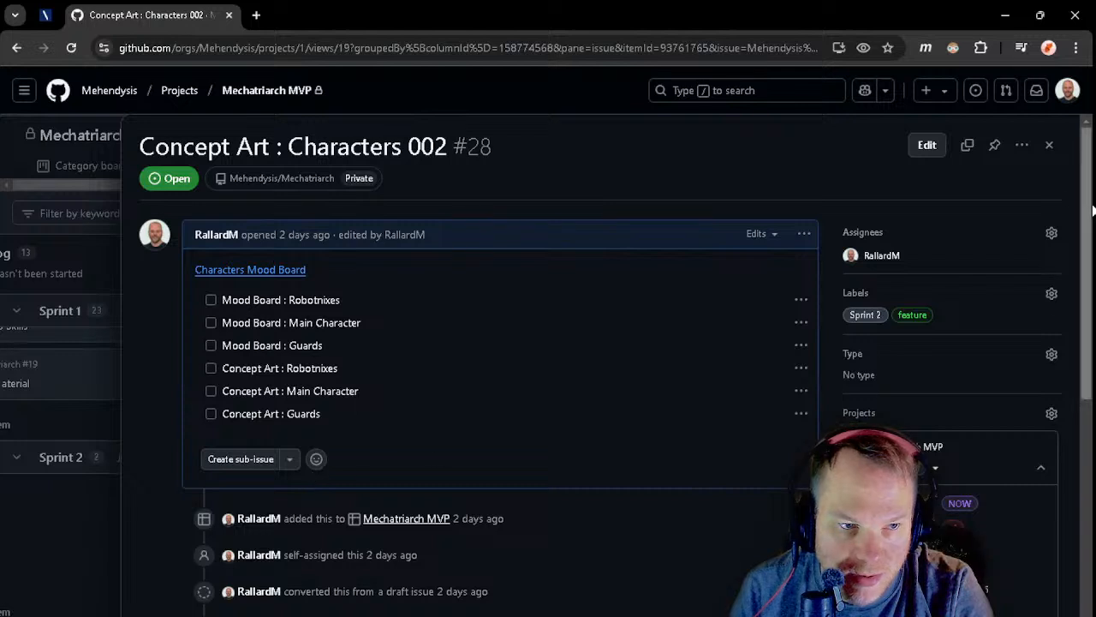
click(1017, 146)
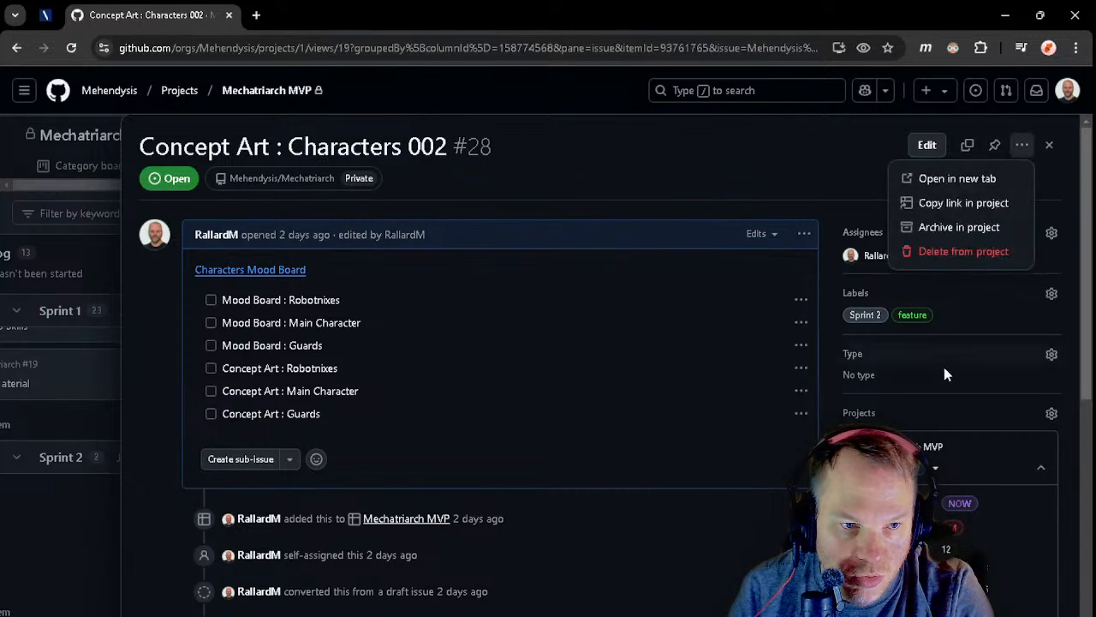
click(938, 253)
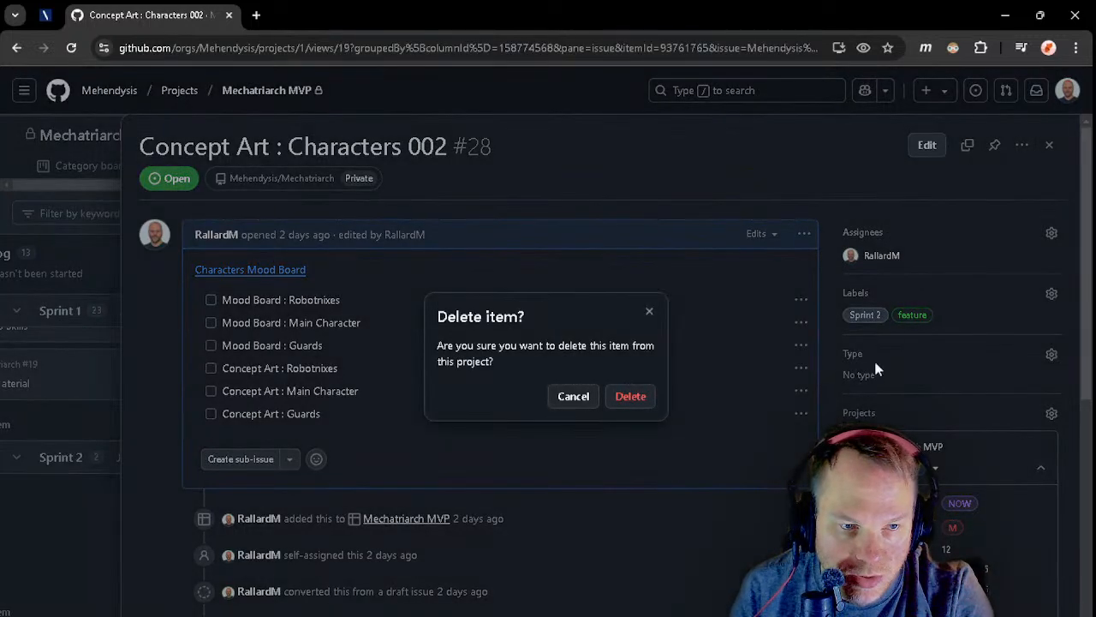
click(630, 397)
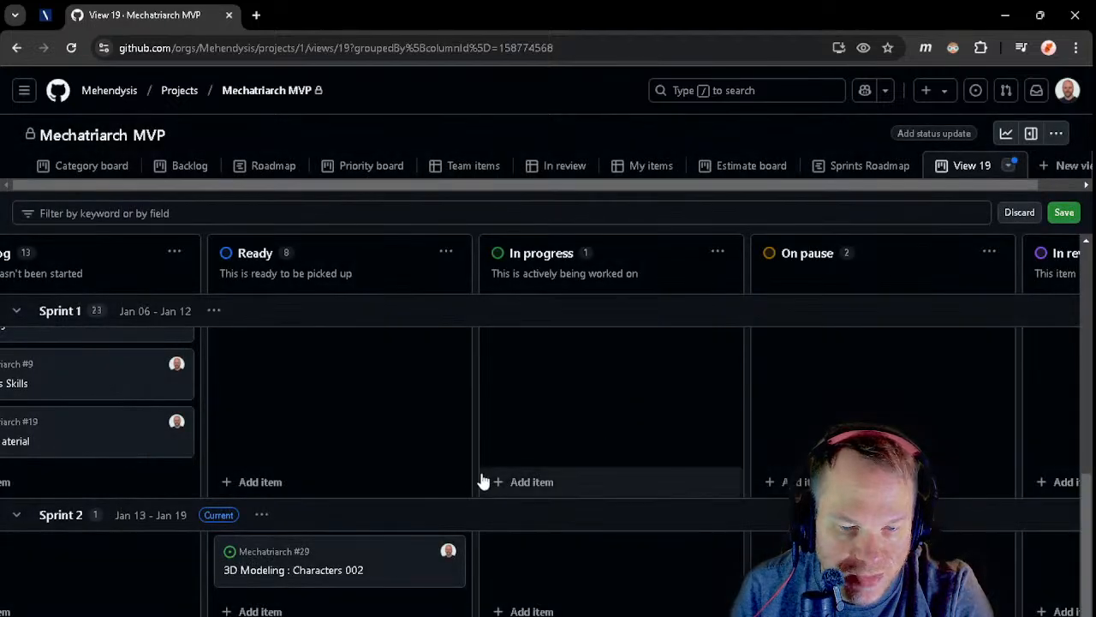
- Delete the 3D Modeling : Characters 002 issue in Sprint 2 from the project
click(341, 572)
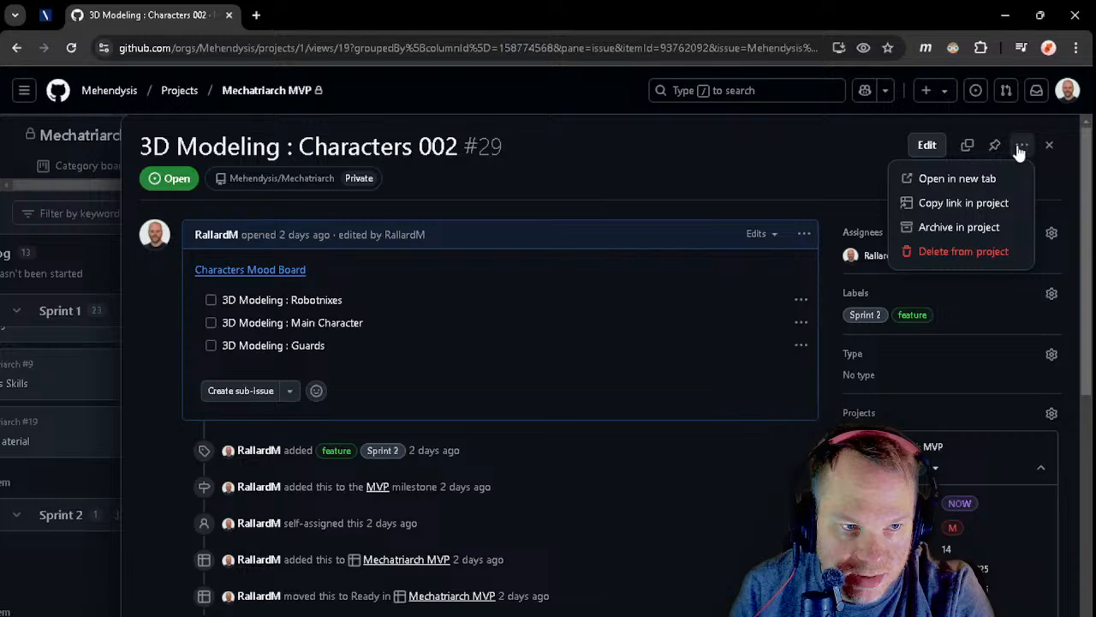
click(952, 253)
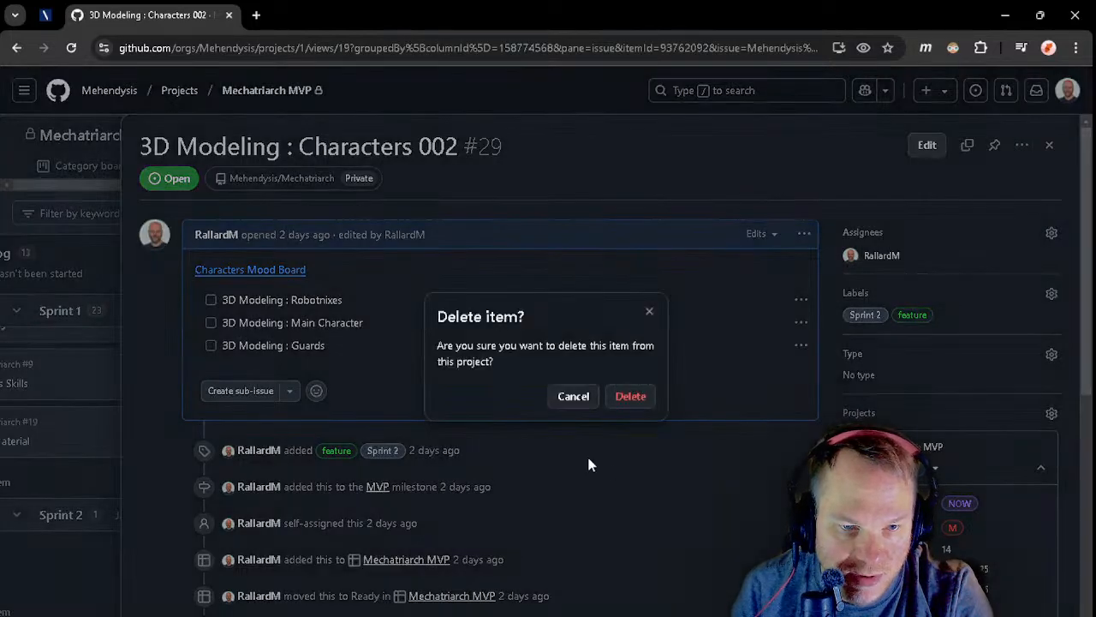
click(628, 396)
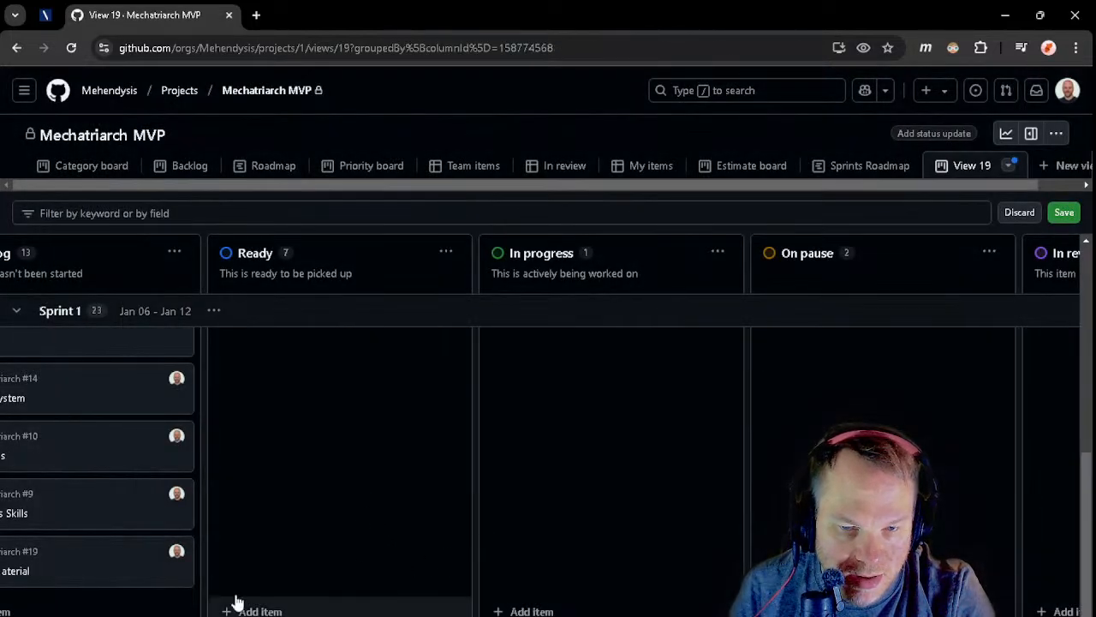
scroll(467, 555, up, 2)
scroll(467, 555, down, 2)
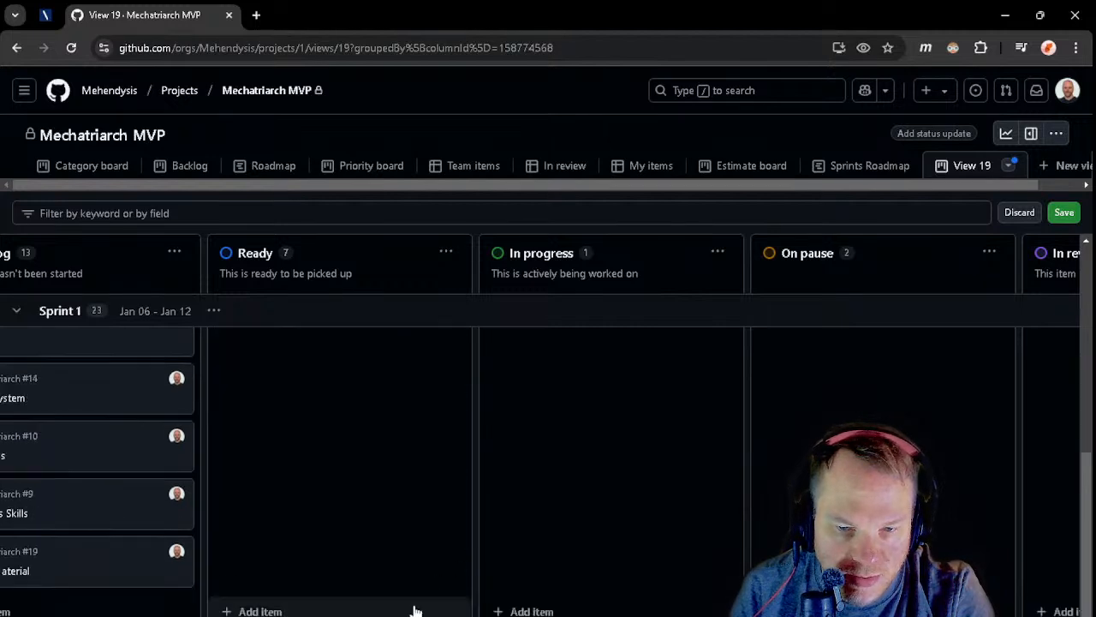
click(281, 610)
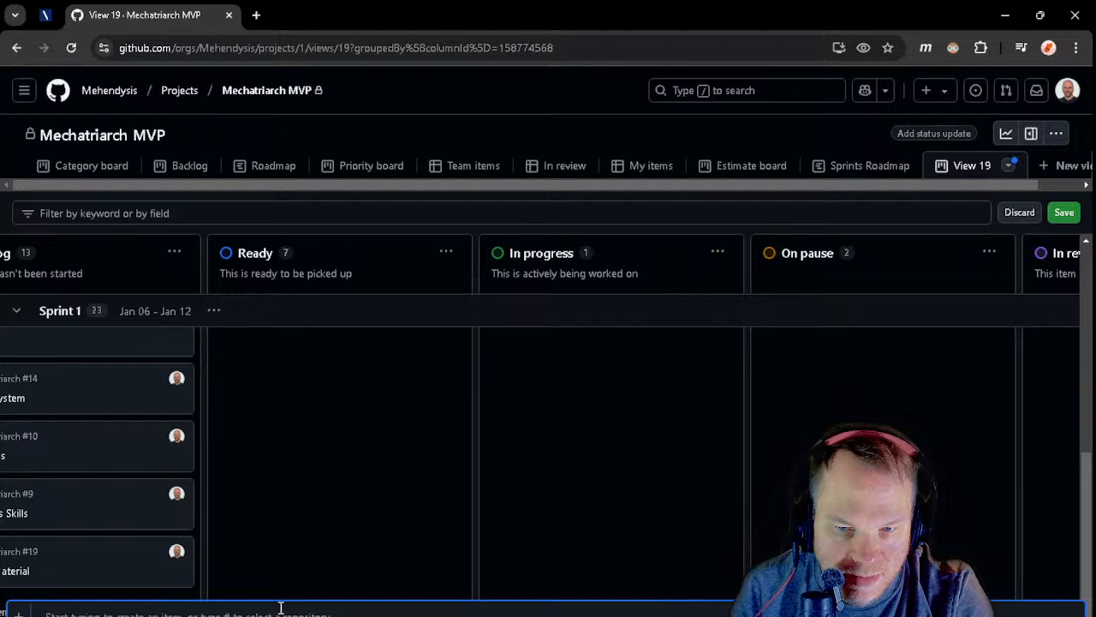
click(456, 478)
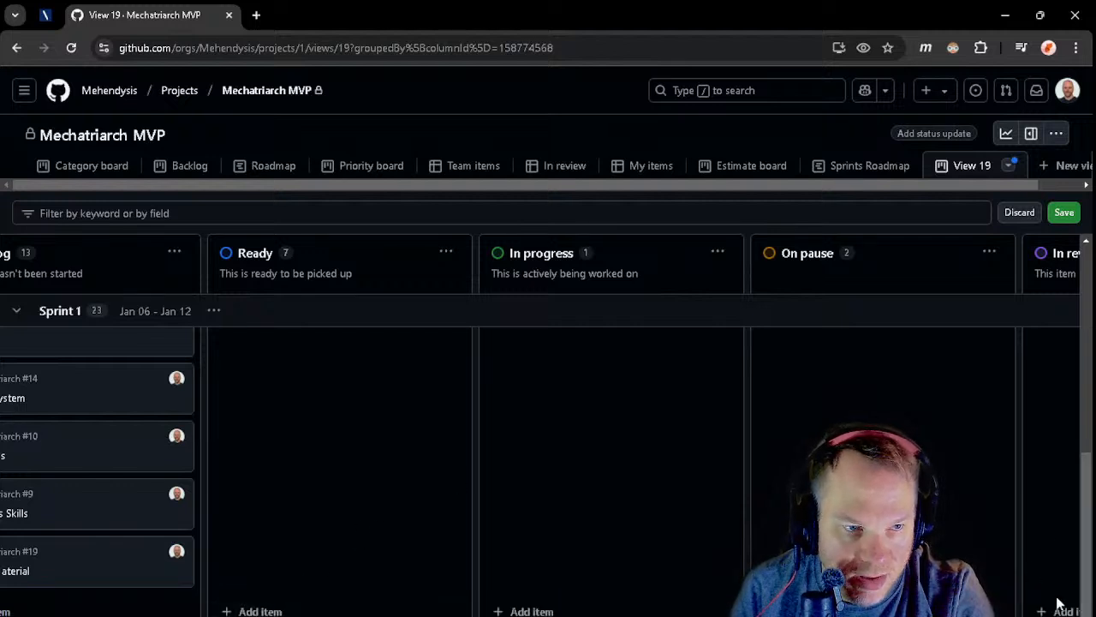
- Start a new issue titled "Sprint 1" in the Done column of the Sprint 1 group
drag(600, 616, 918, 616)
click(918, 612)
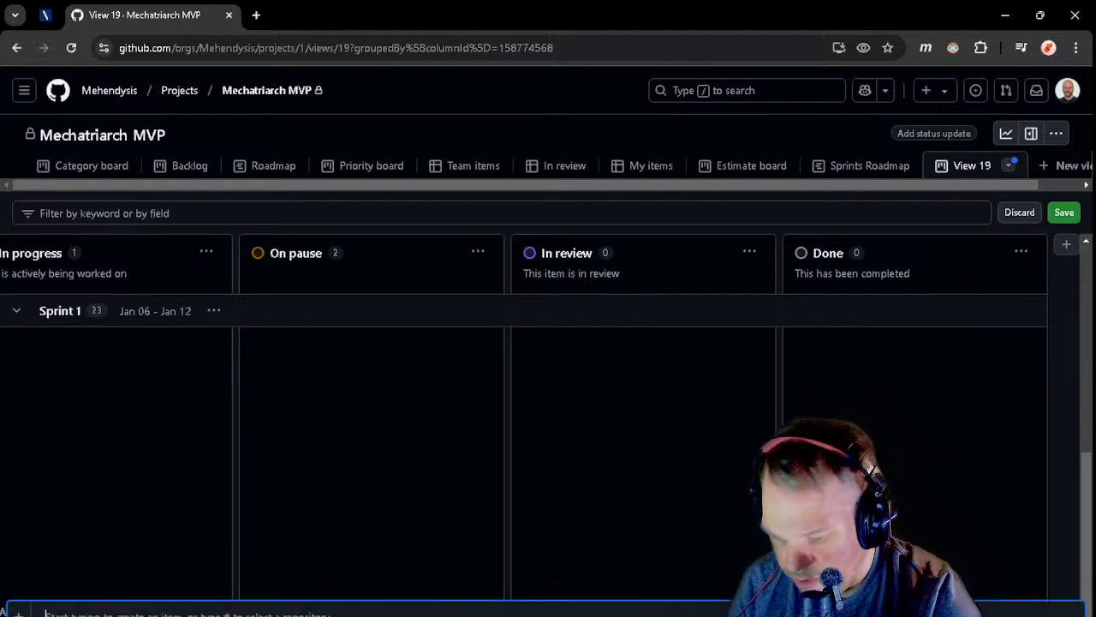
text(Sprint 1)
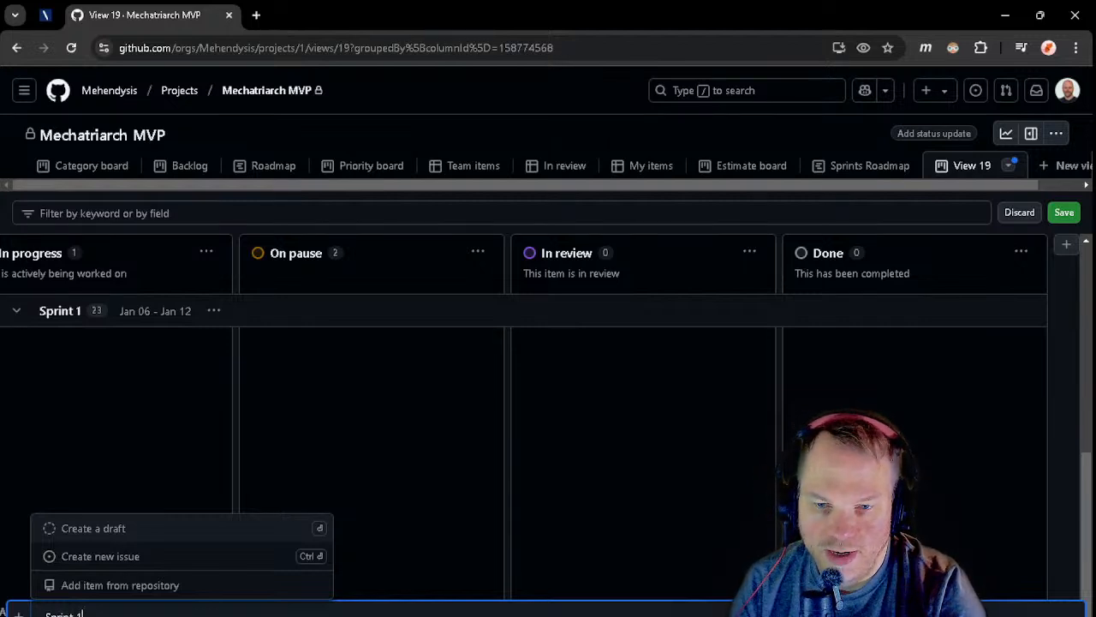
key(Down)
key(Return)
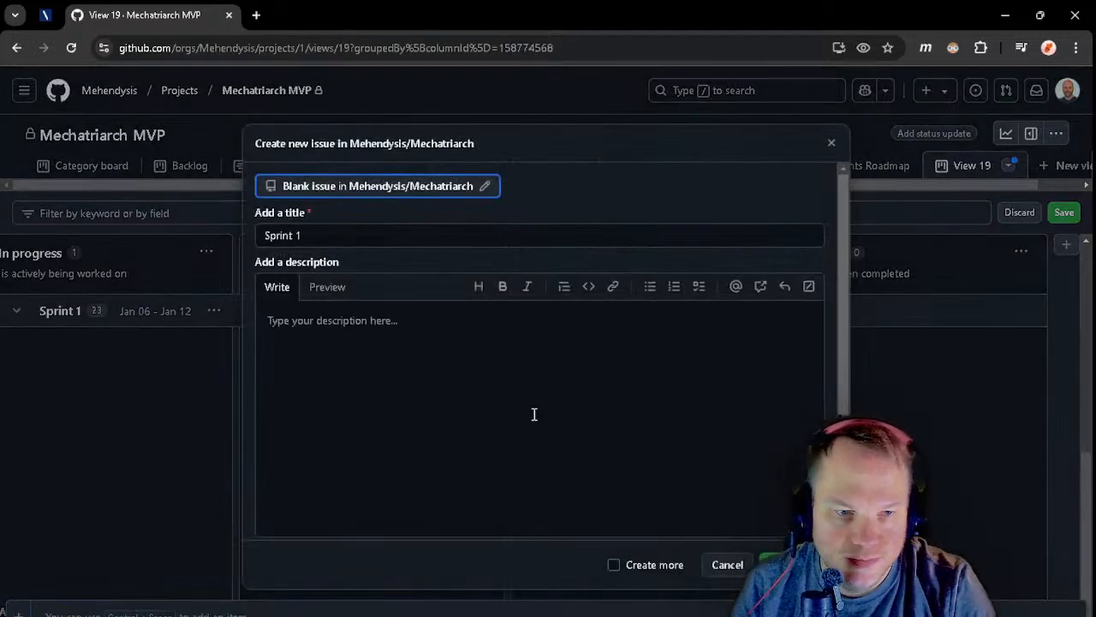
- Complete the new issue's title as "Sprint 1 Estimates" and create the issue
click(342, 237)
text(Estimat)
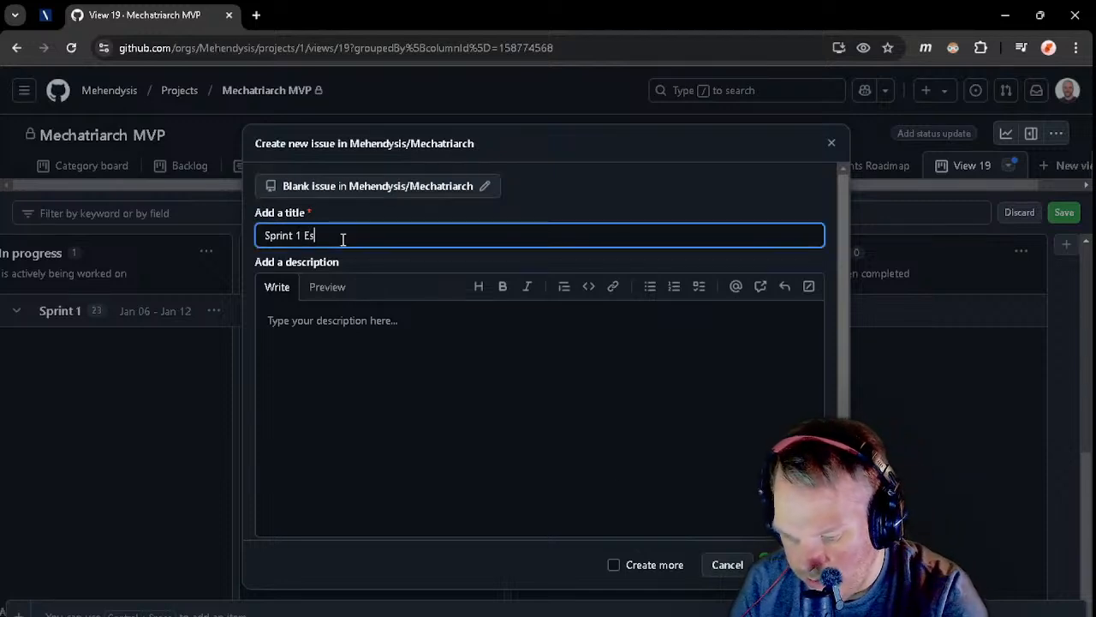
key(BackSpace)
key(BackSpace)
key(BackSpace)
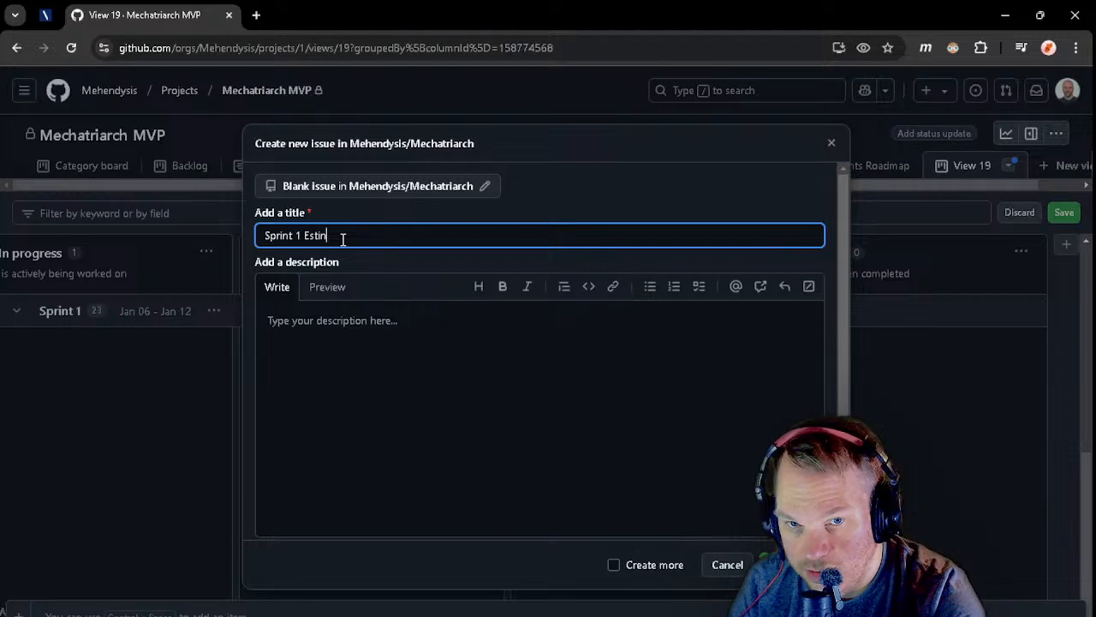
key(BackSpace)
text(mates)
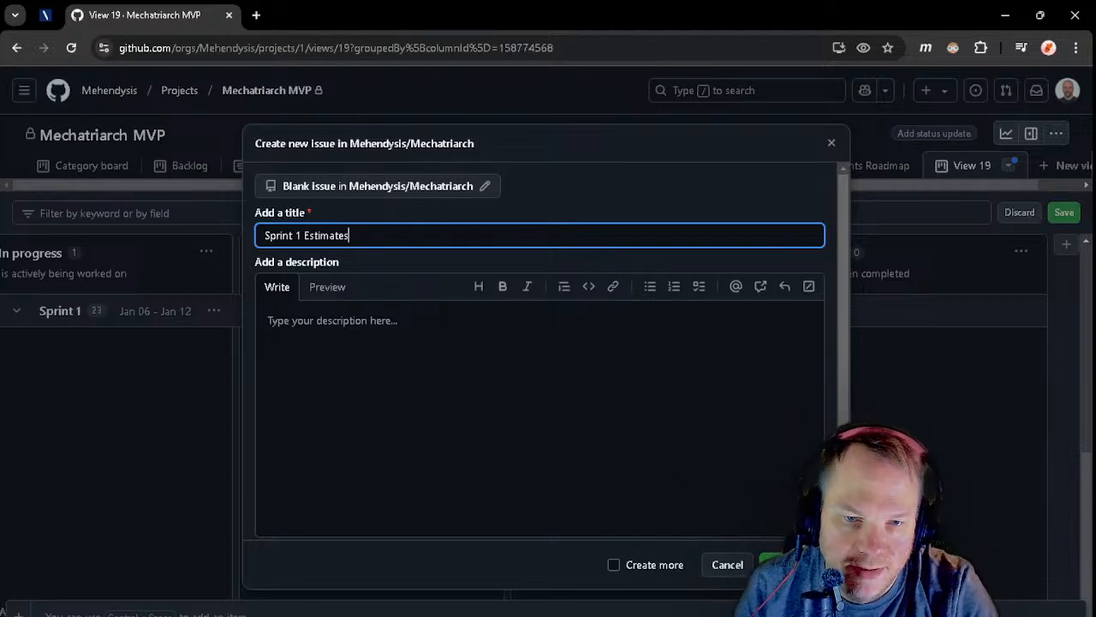
click(792, 564)
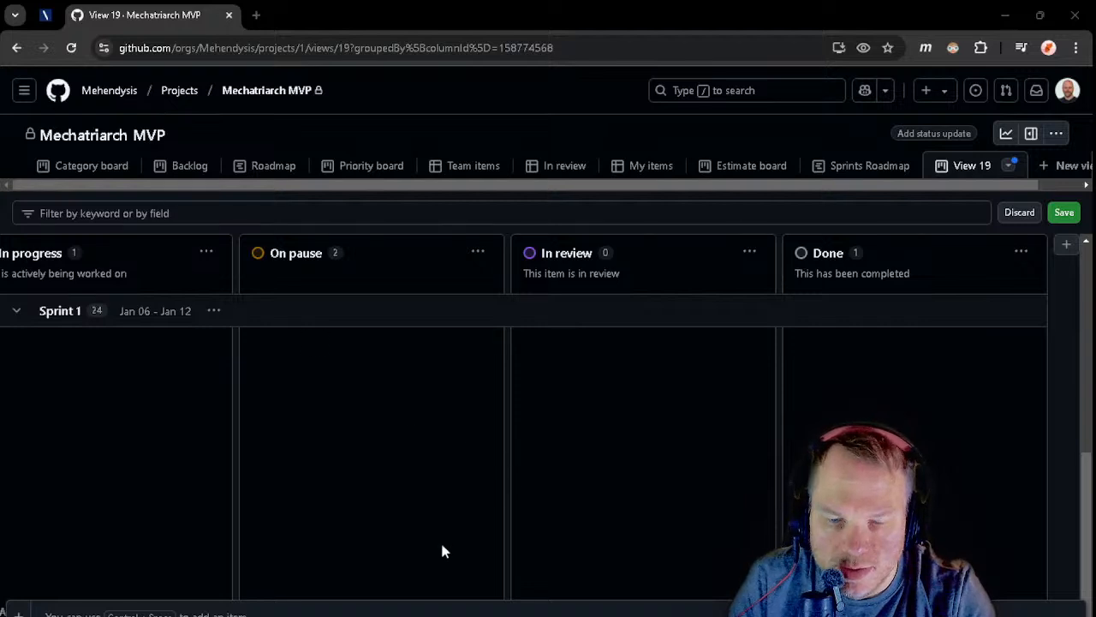
- Review the Sprint 1 cards across the board's status columns and the view's configuration, then collapse the Sprint 1 group
scroll(81, 611, left, 6)
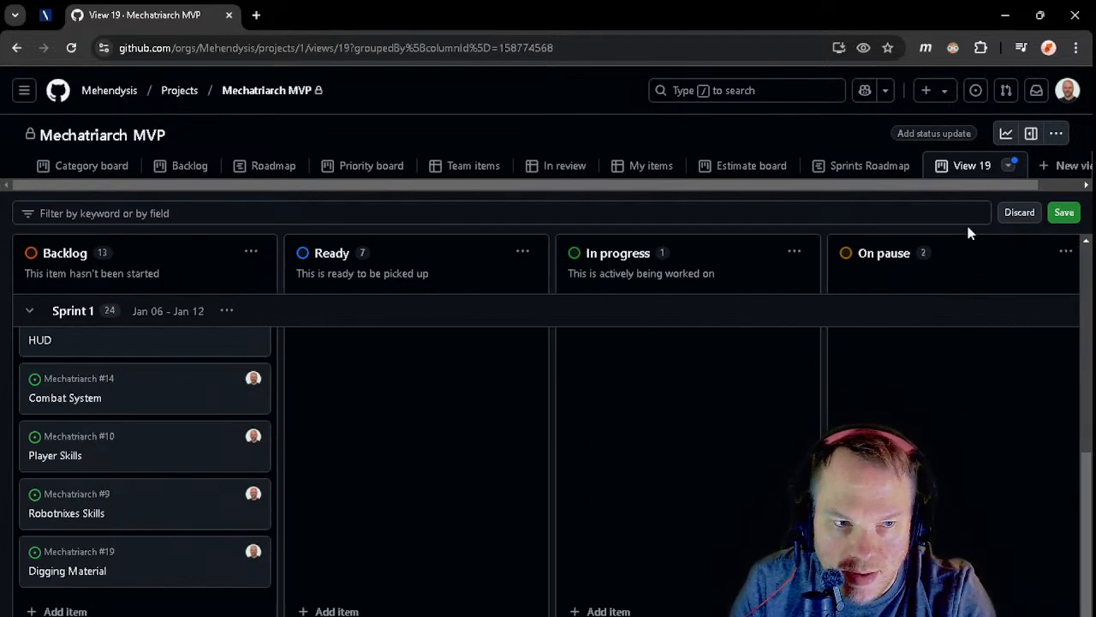
click(1009, 165)
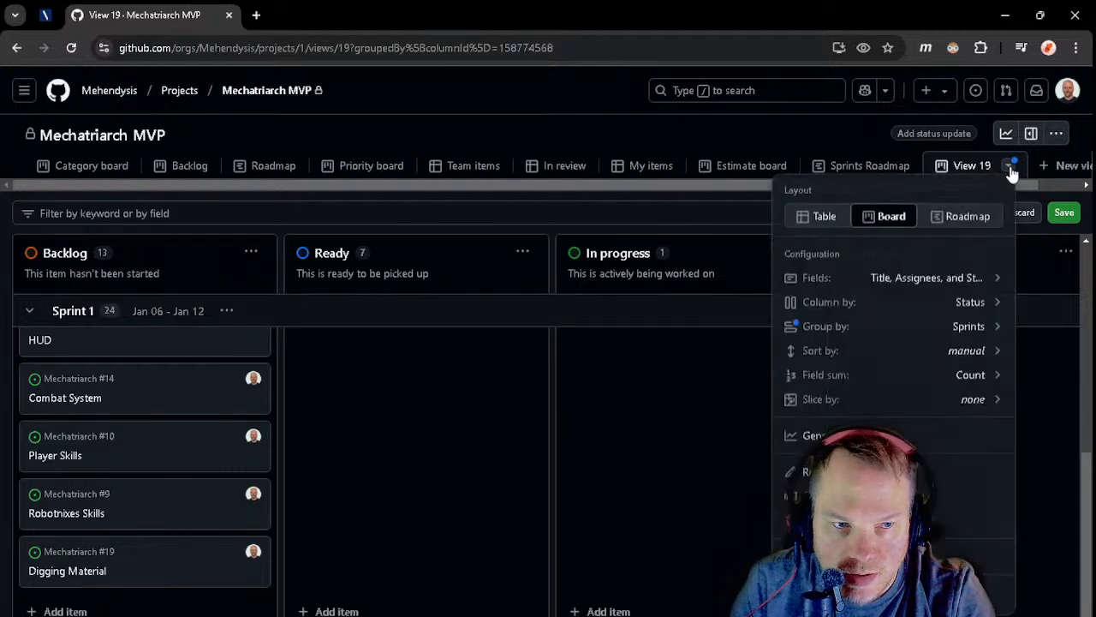
click(608, 332)
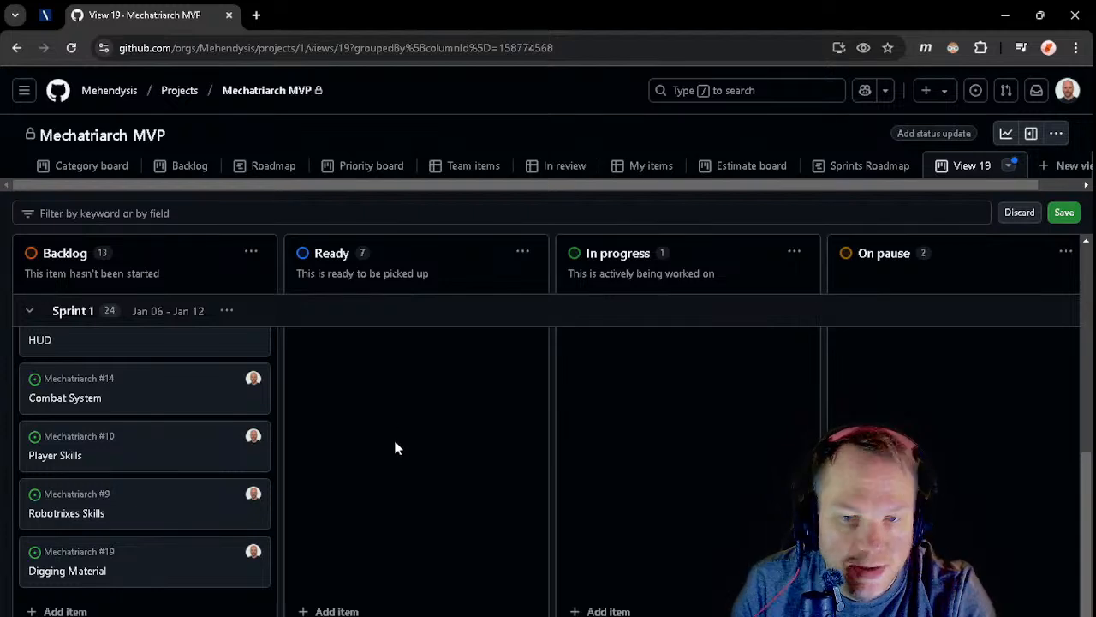
scroll(392, 439, up, 1)
scroll(391, 437, up, 5)
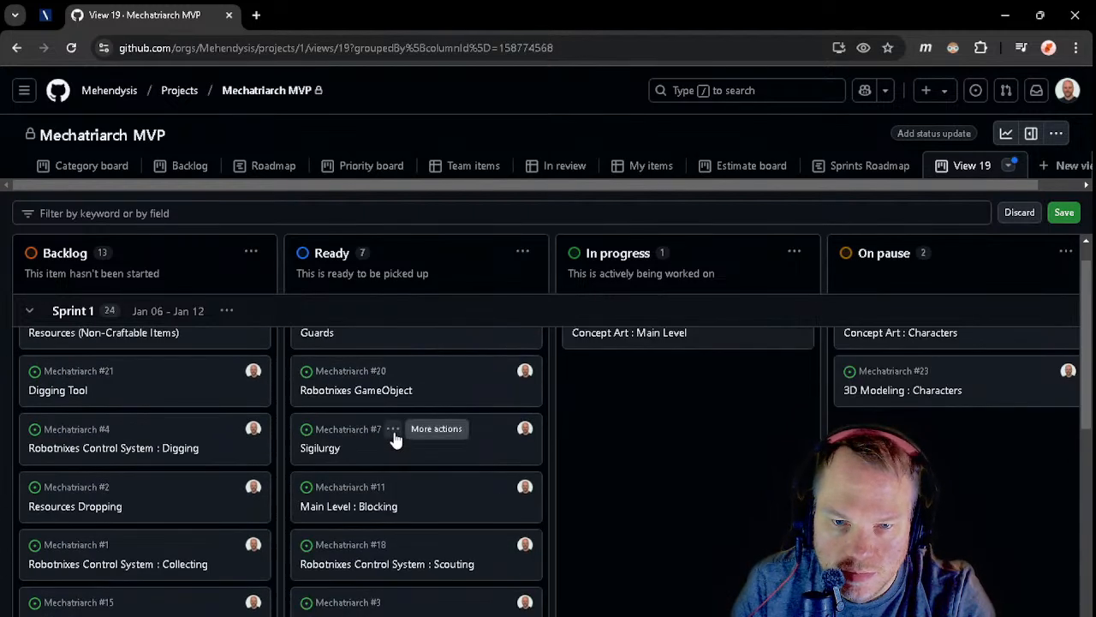
scroll(429, 505, down, 3)
scroll(434, 510, down, 3)
scroll(739, 514, up, 6)
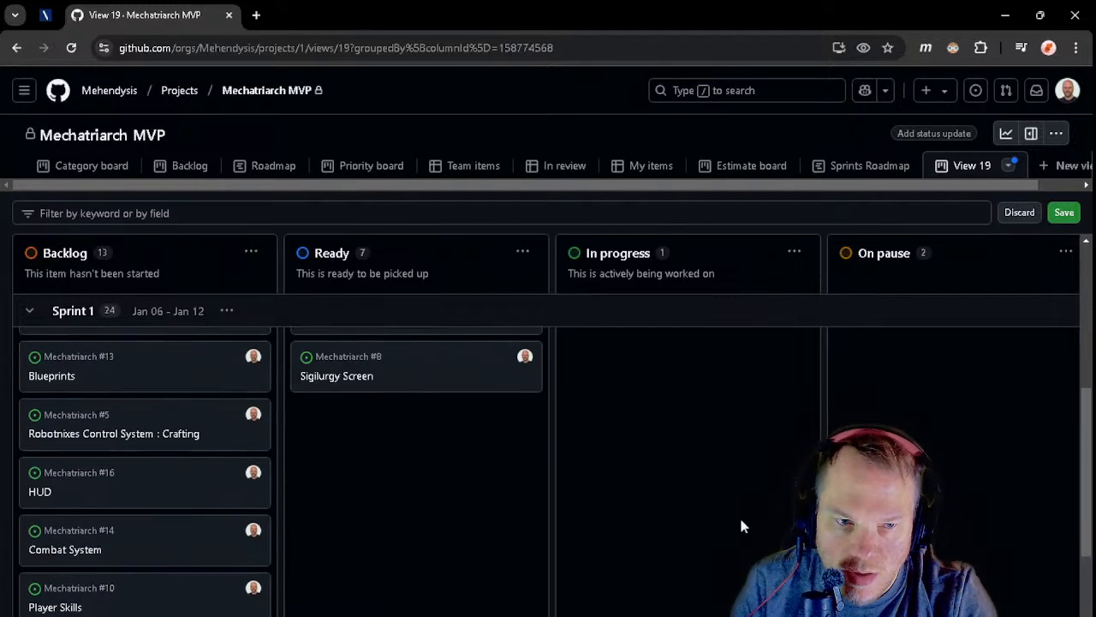
scroll(736, 502, down, 6)
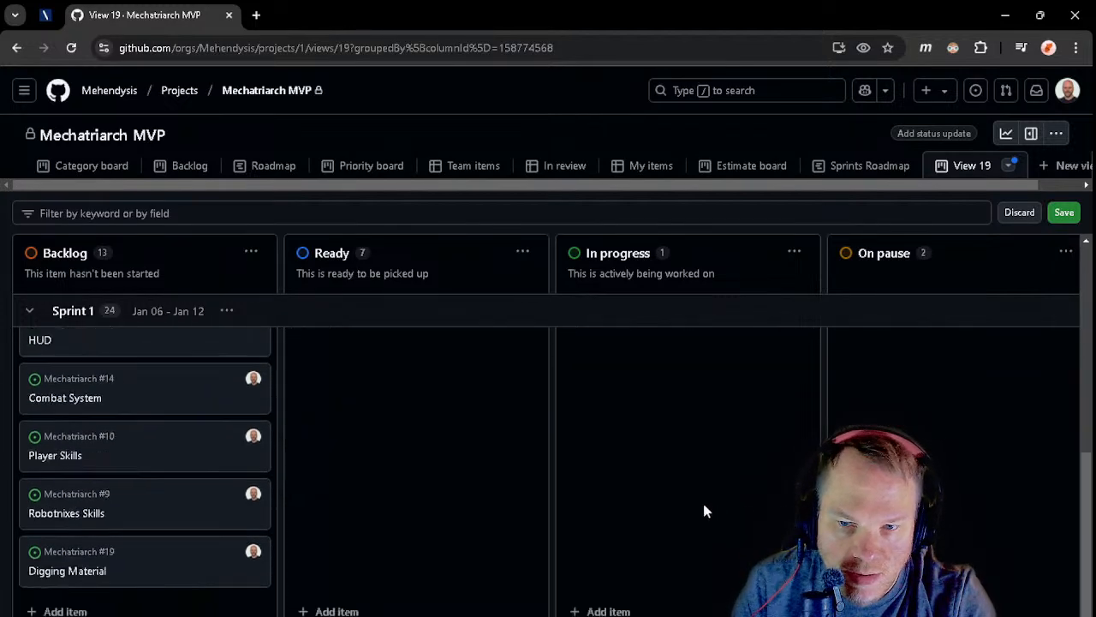
scroll(280, 513, up, 5)
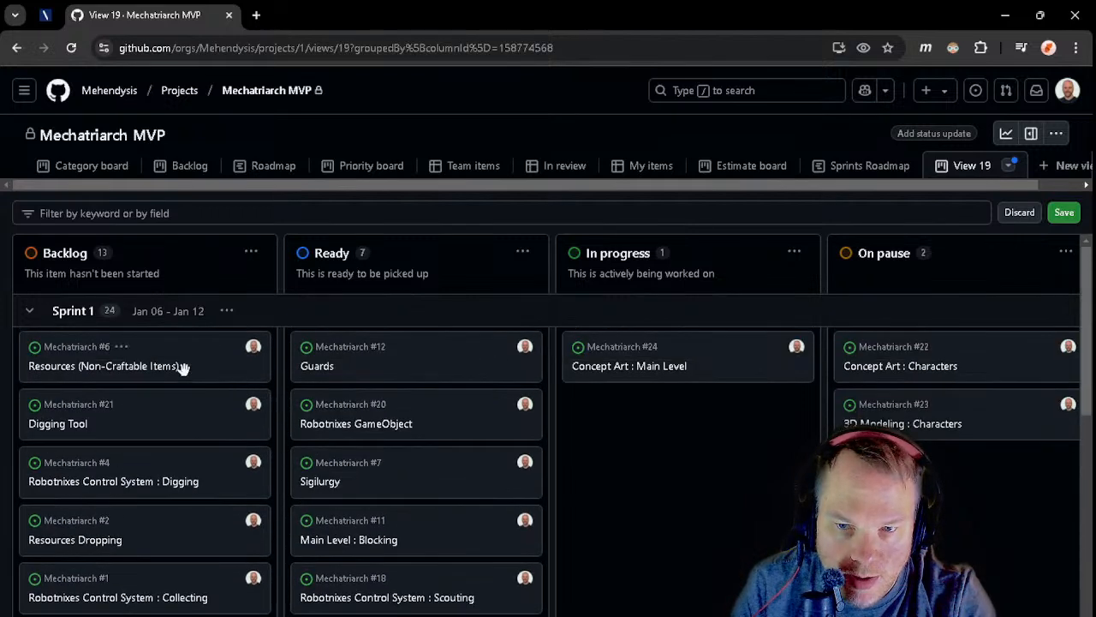
click(31, 319)
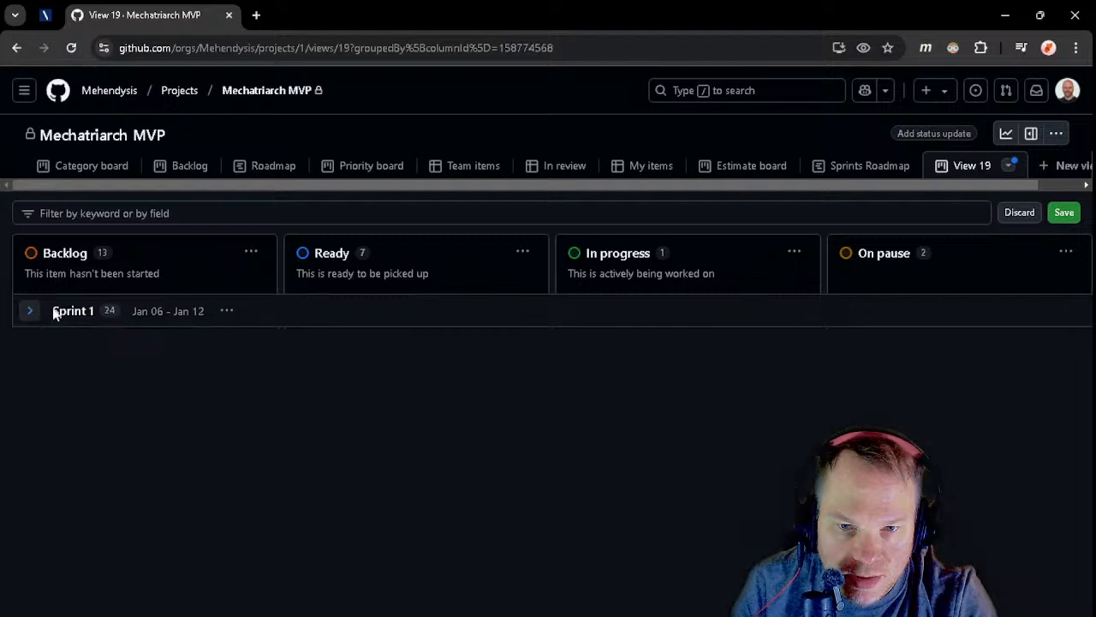
- Switch to the Backlog view and open the Sprint 1 Estimates issue from the Done column
click(176, 167)
scroll(421, 390, down, 3)
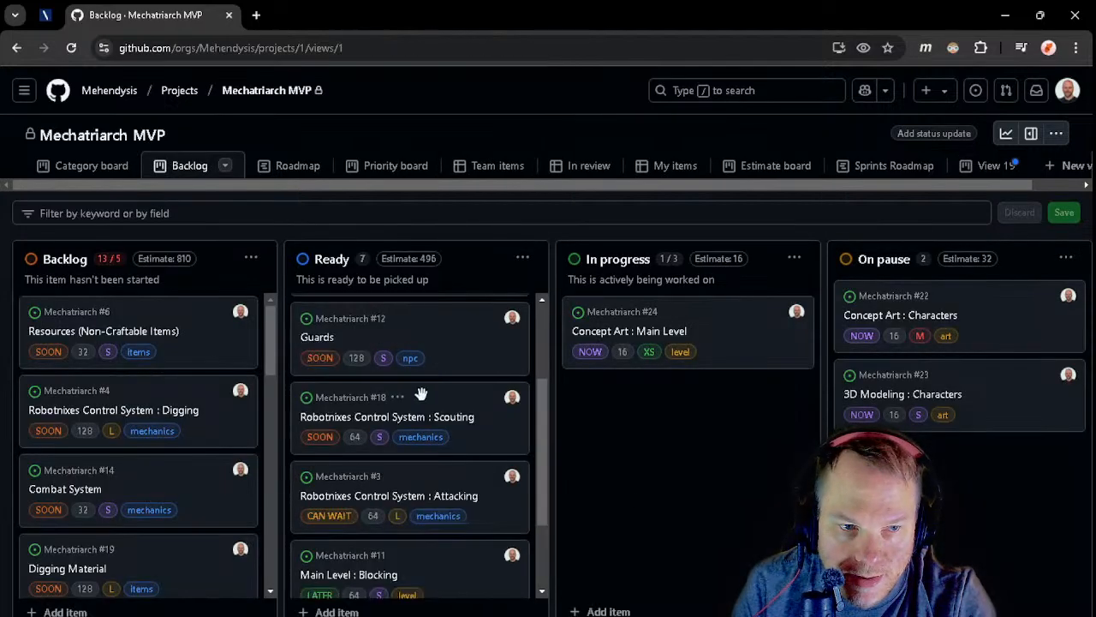
scroll(171, 402, down, 2)
scroll(831, 514, right, 5)
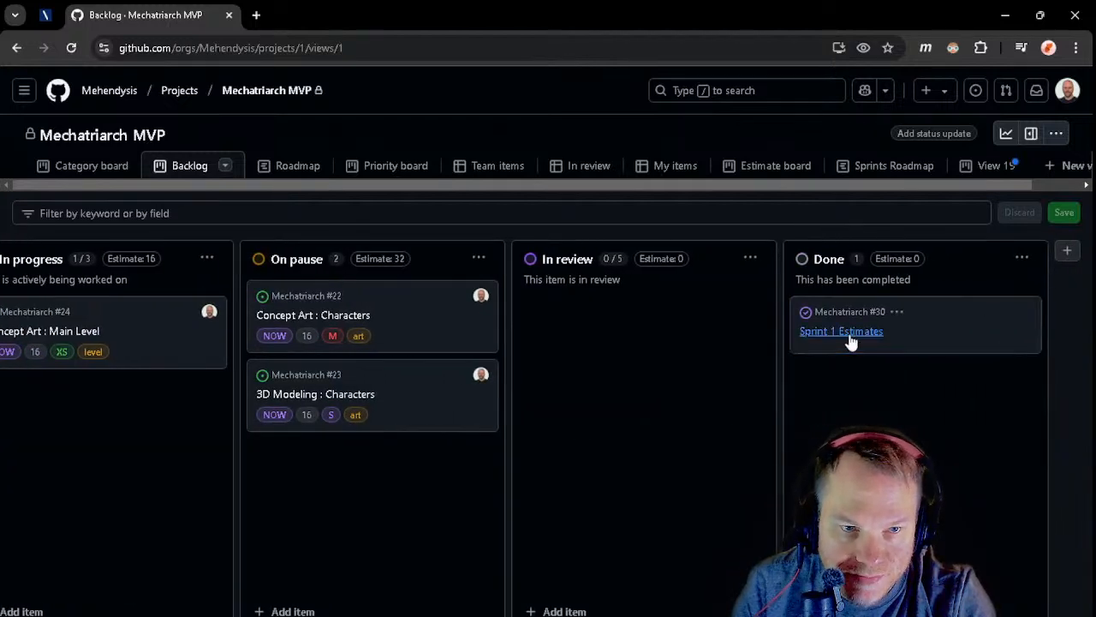
click(843, 332)
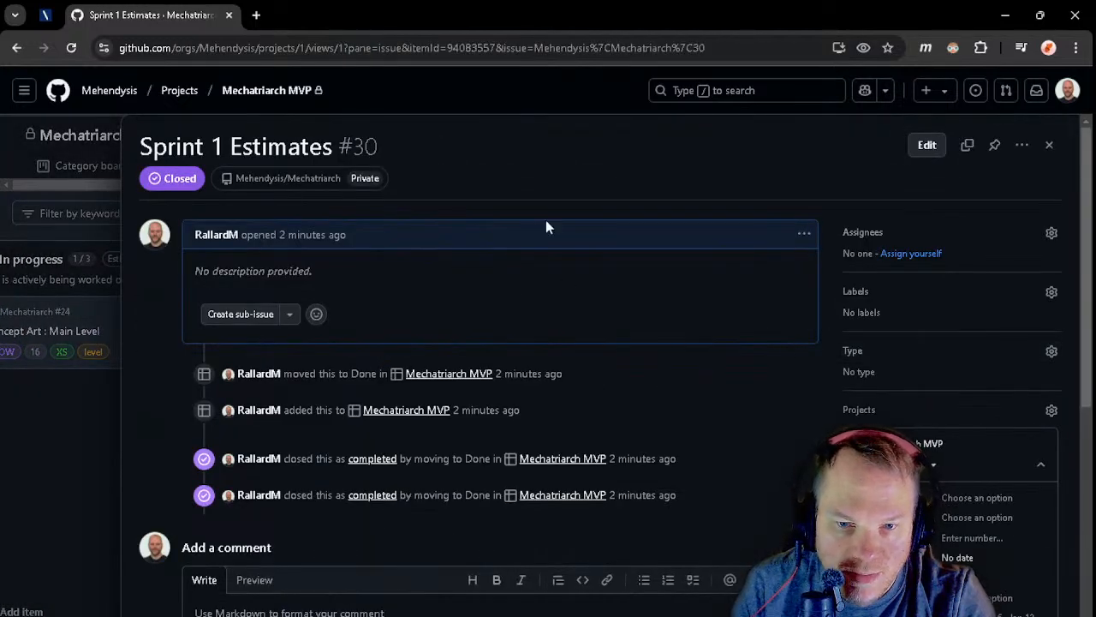
- Duplicate the issue's browser tab and close the issue in the copy to show the Backlog view
right_click(143, 17)
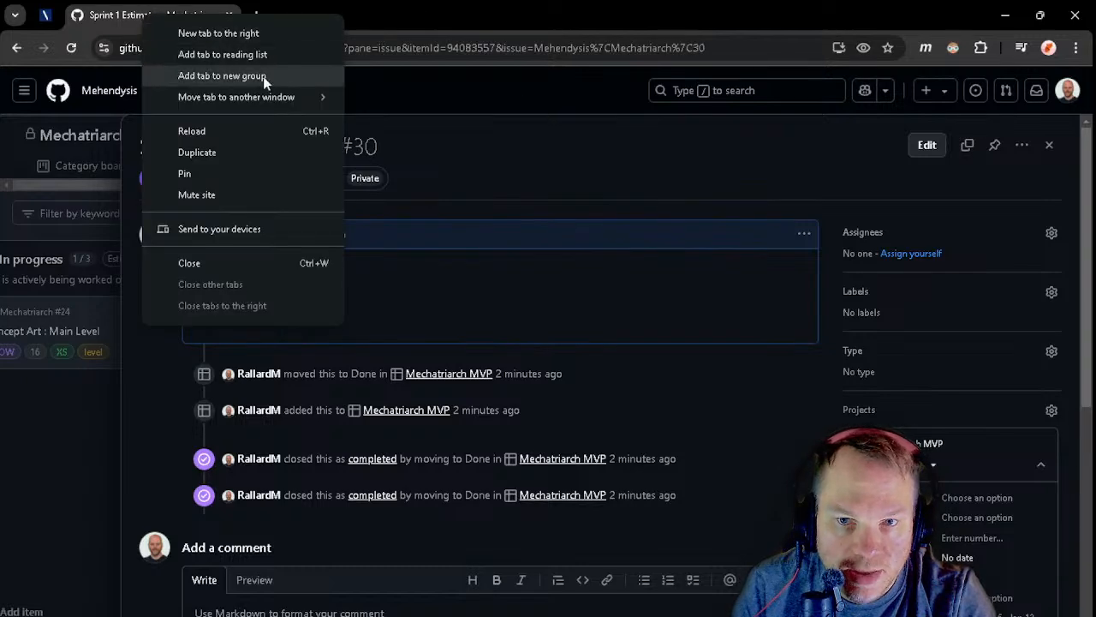
click(224, 149)
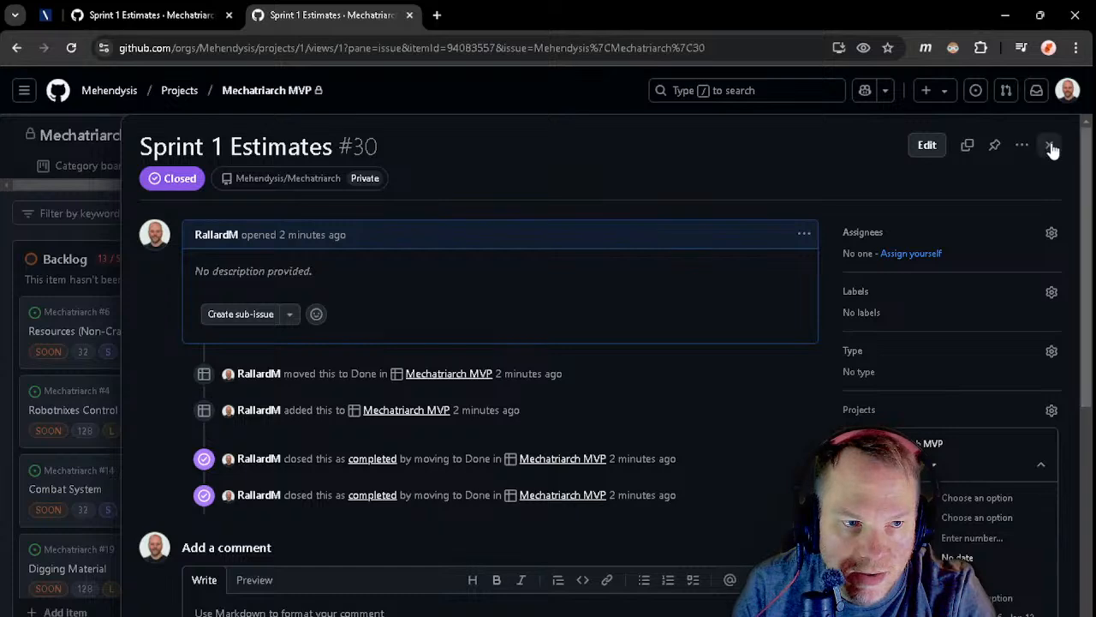
click(1050, 144)
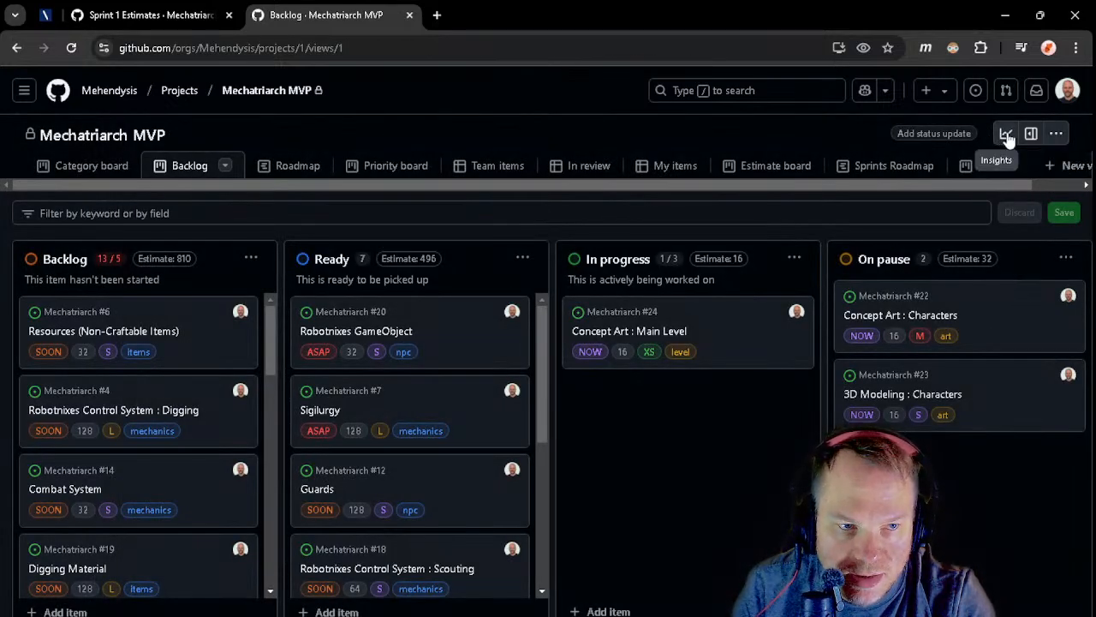
- View the burndown charts by status and by sprint in the project insights, then return to the board
click(1007, 137)
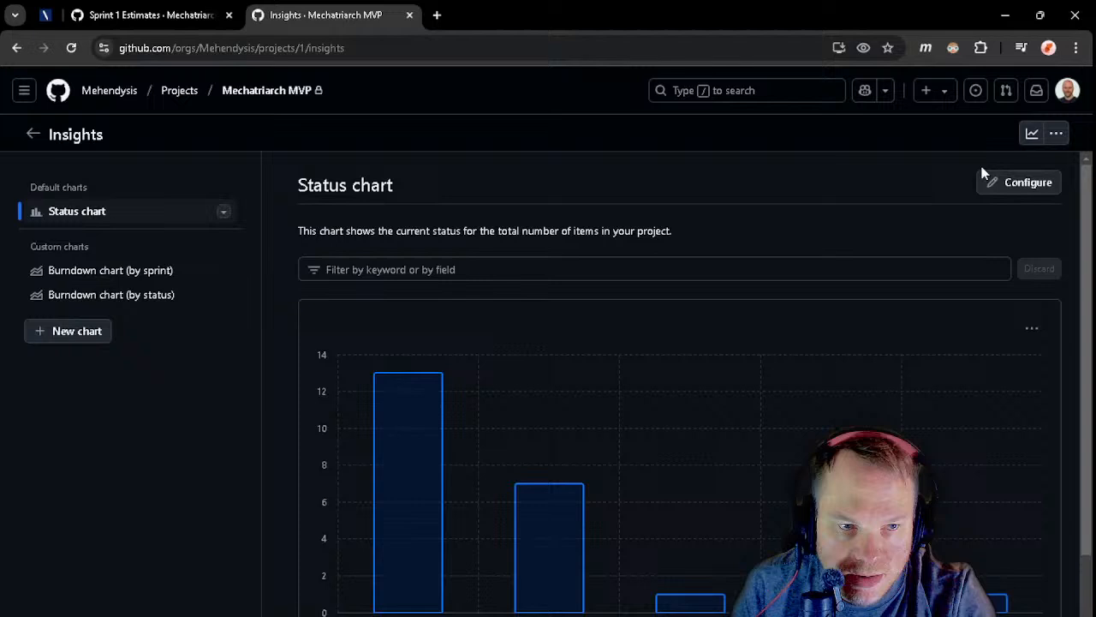
click(111, 295)
click(119, 276)
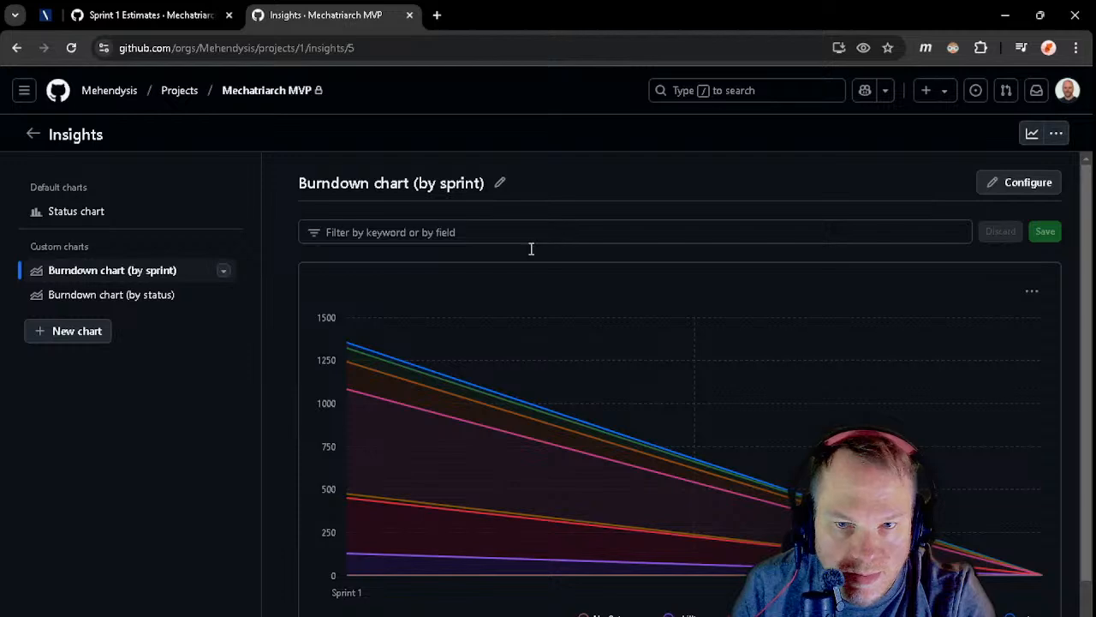
click(33, 137)
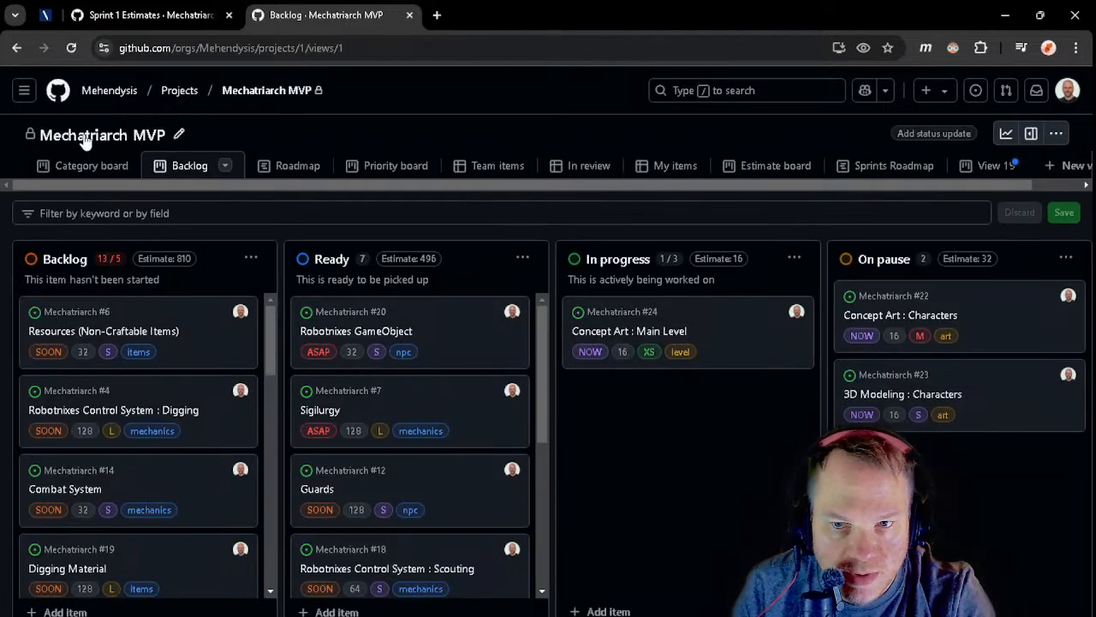
- Open the project settings and check which field types are available for a new custom field, without creating one
click(83, 137)
click(189, 252)
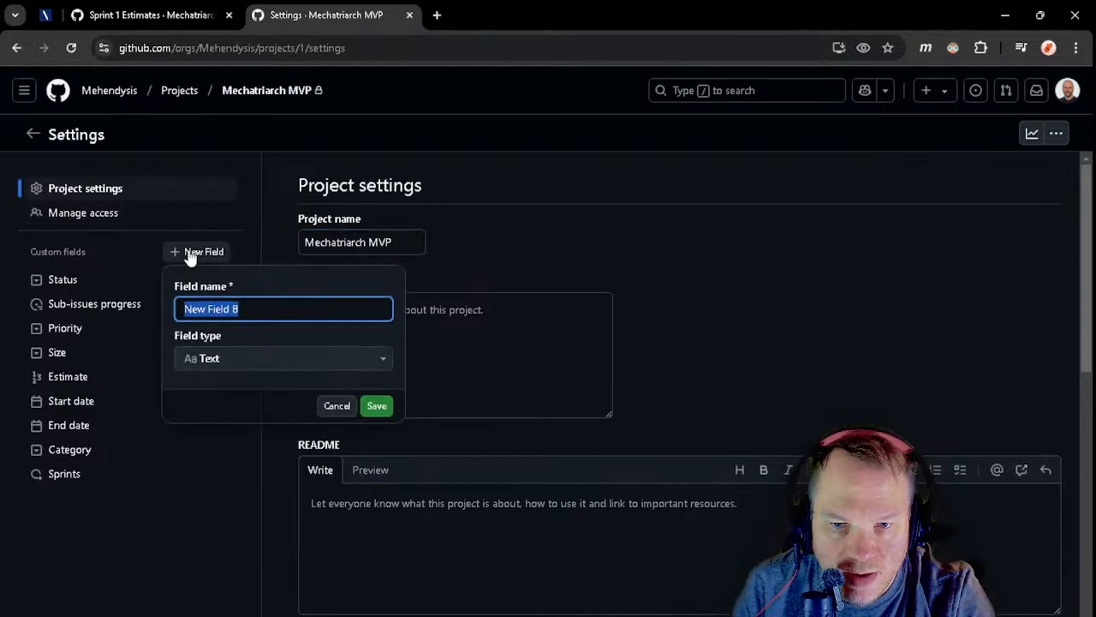
click(203, 360)
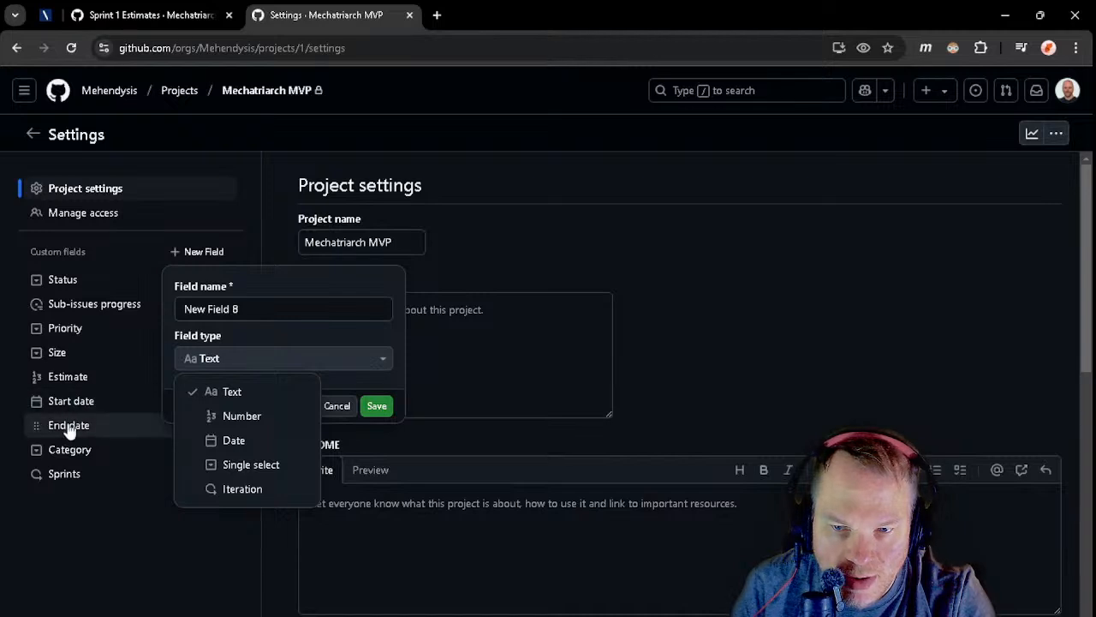
click(346, 396)
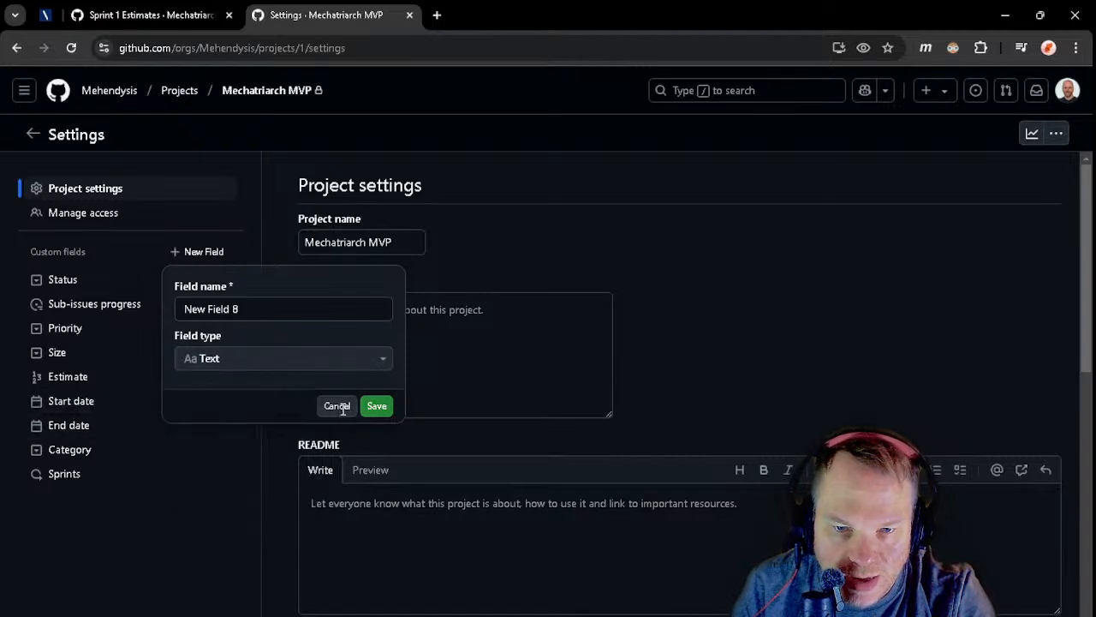
click(337, 405)
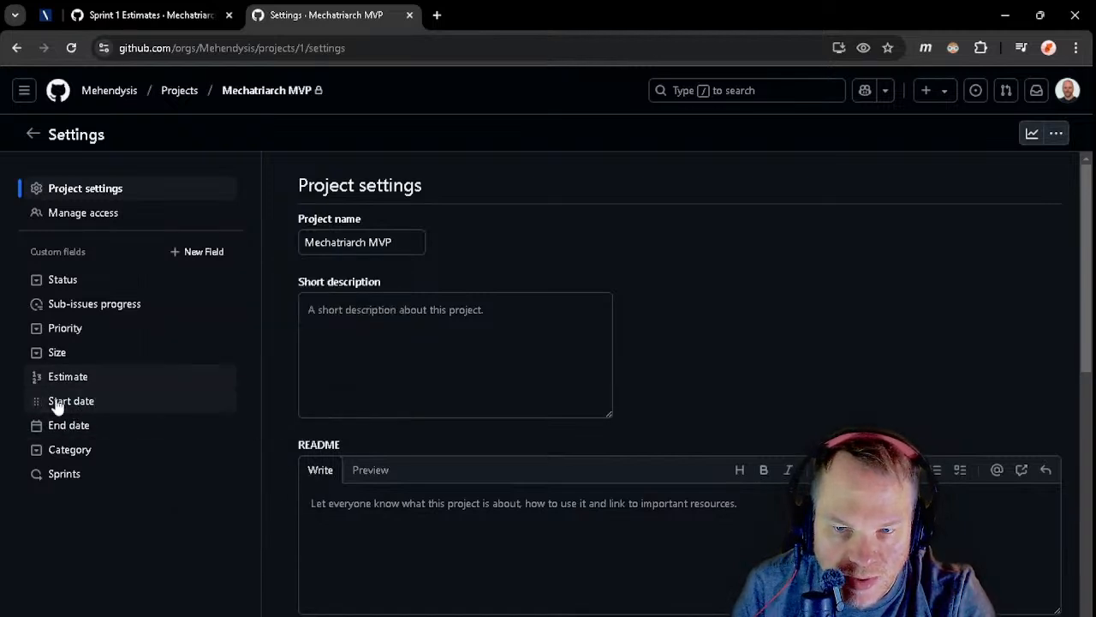
- Open the Sprints field settings and examine the list of iterations with their dates
click(65, 483)
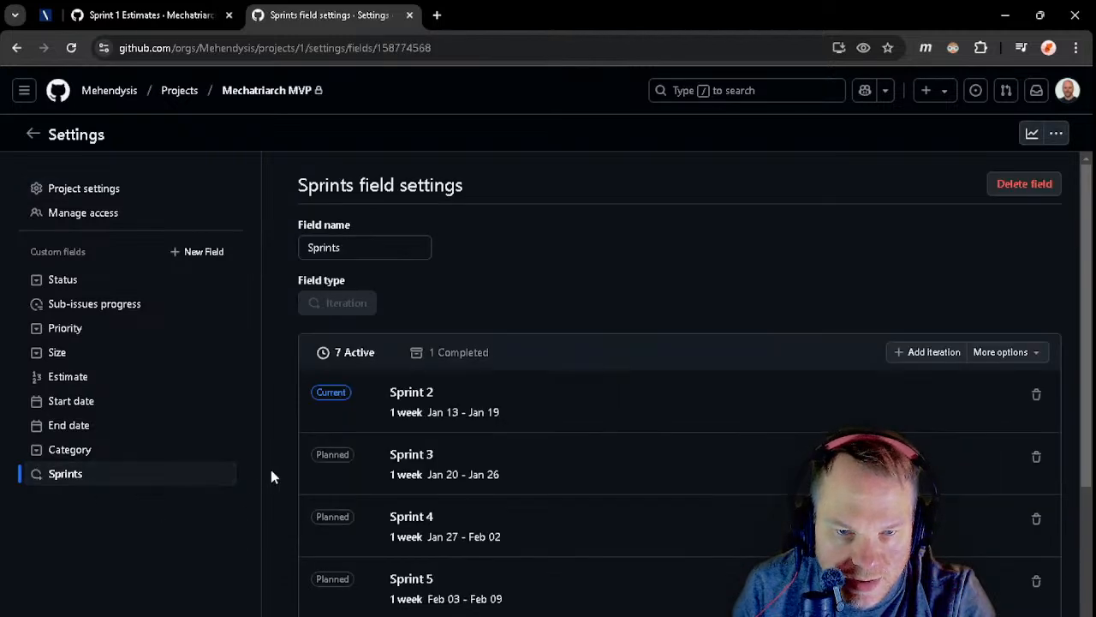
scroll(80, 564, down, 3)
scroll(72, 523, up, 2)
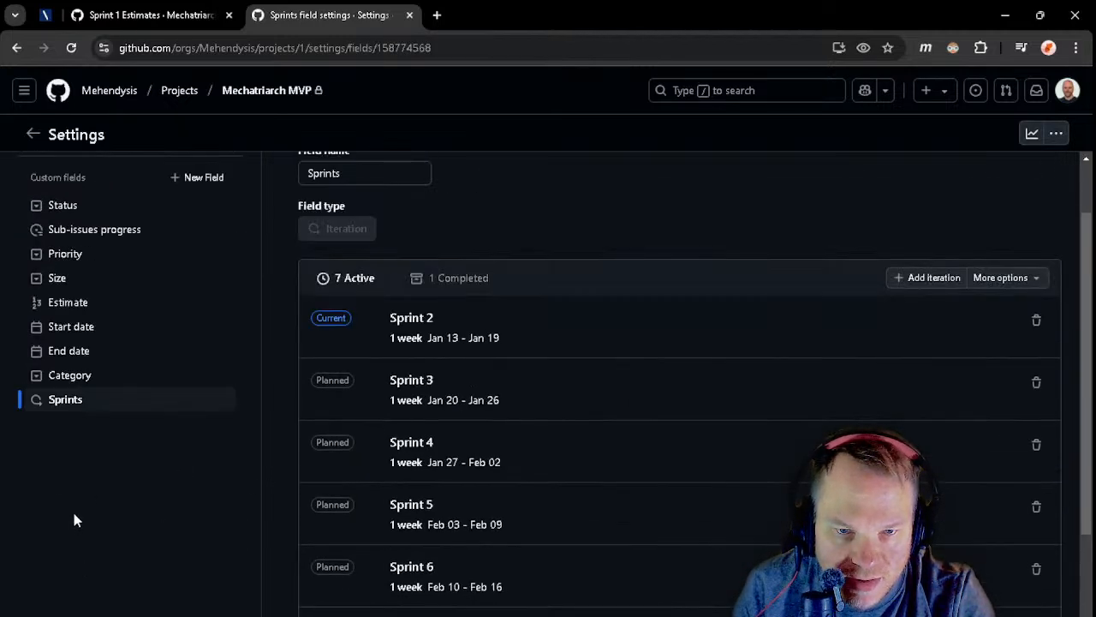
scroll(74, 518, up, 1)
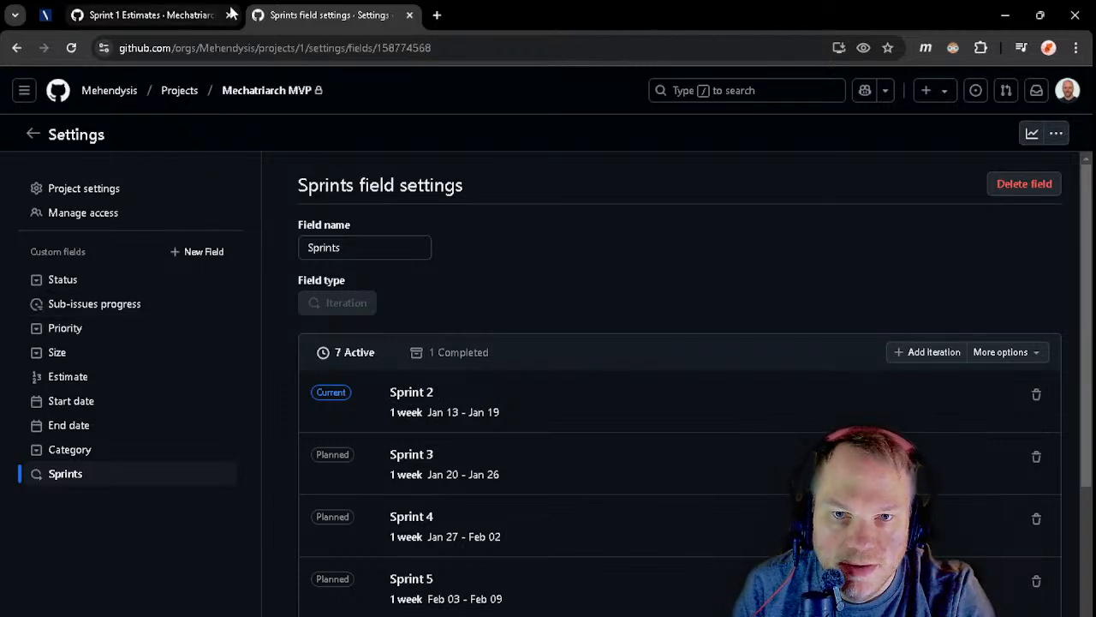
- Reopen the Burndown chart (by sprint) in the project insights and examine its category estimates
click(1029, 134)
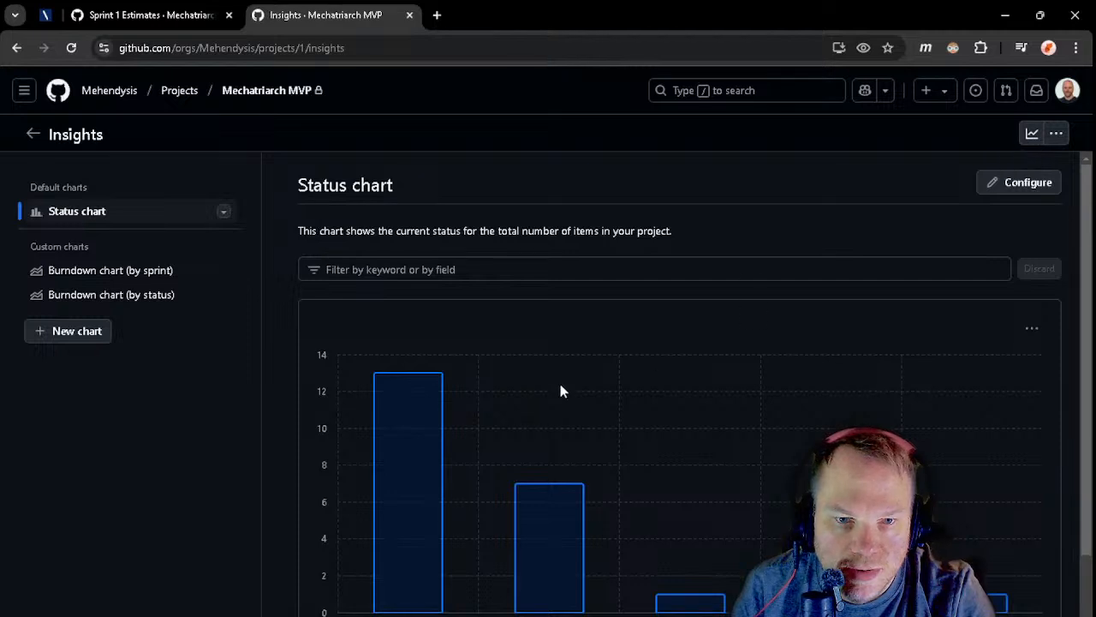
click(115, 274)
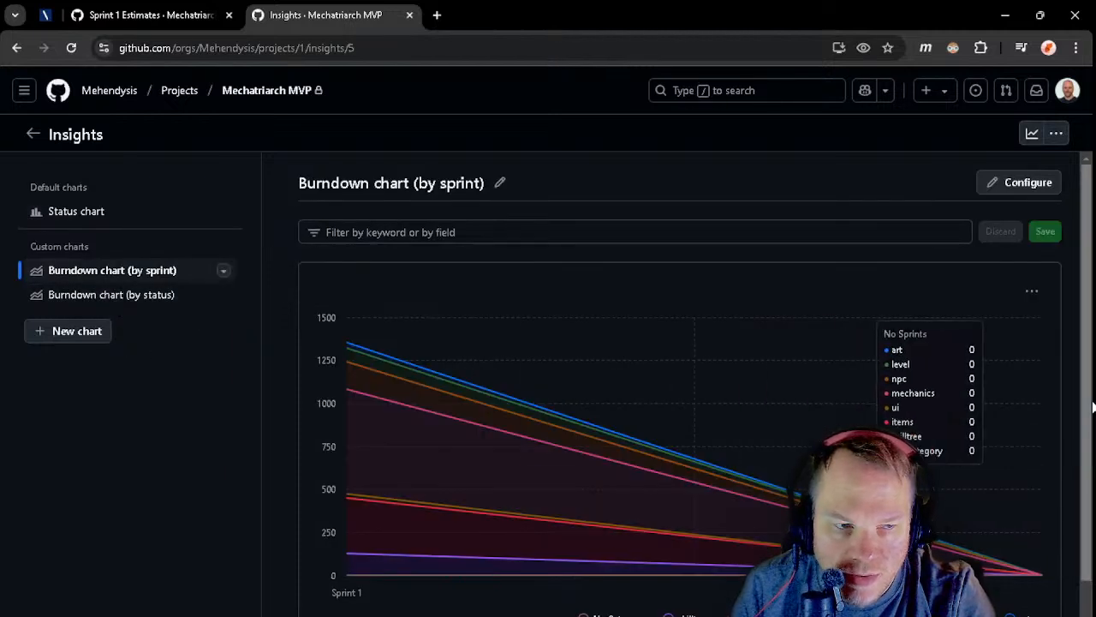
scroll(942, 476, down, 1)
scroll(114, 246, up, 1)
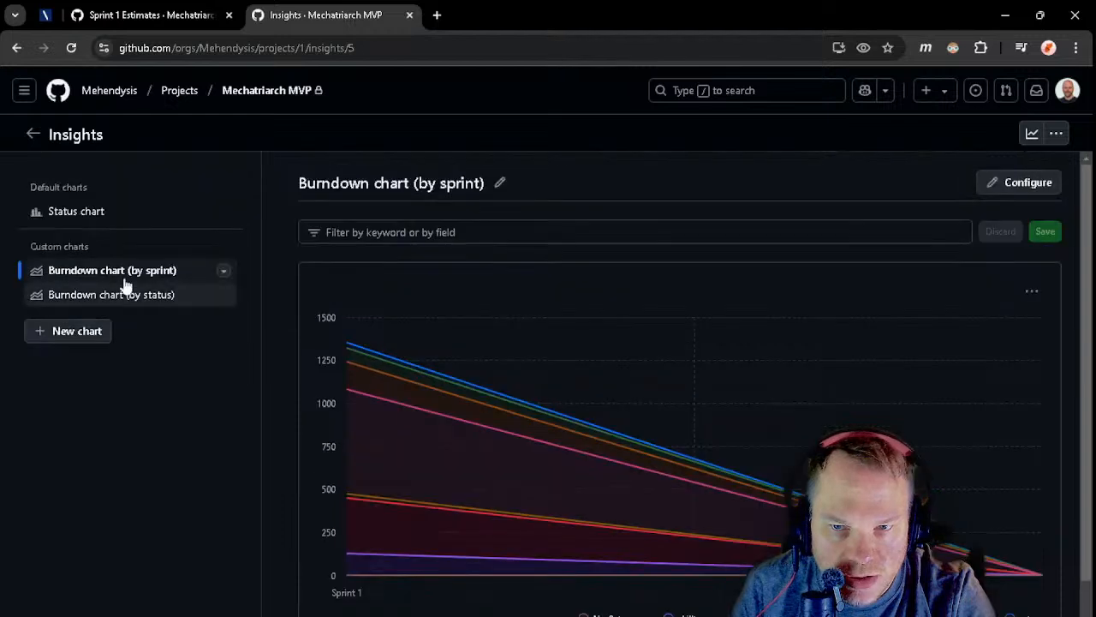
scroll(771, 510, down, 1)
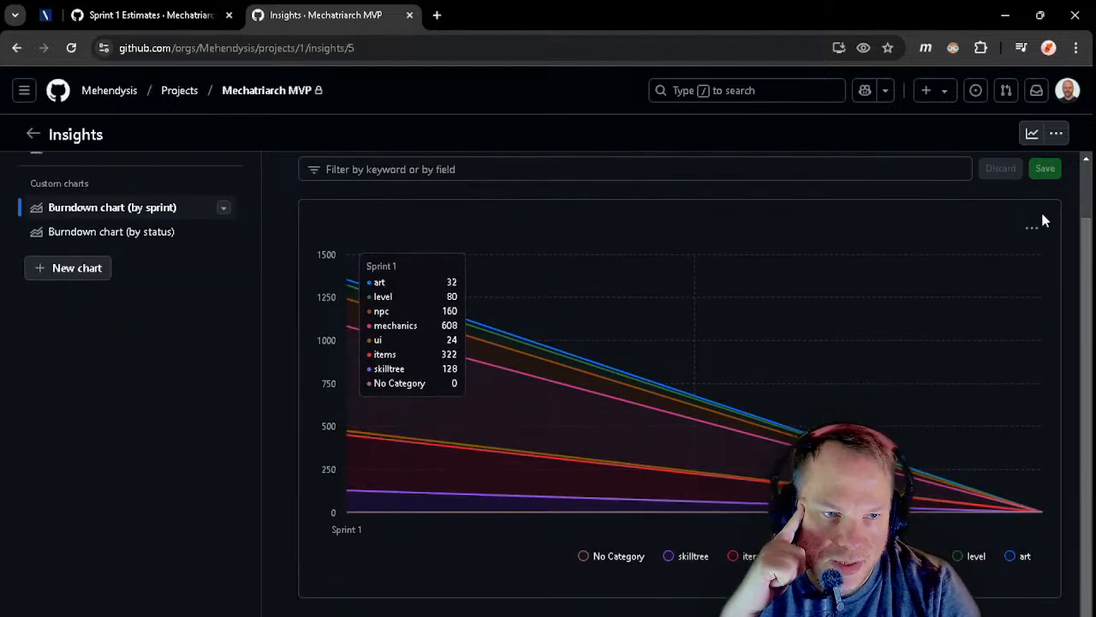
scroll(1045, 196, up, 1)
- Check the layout, axis and grouping configuration of the Burndown chart (by sprint) and close it without changes
click(1043, 182)
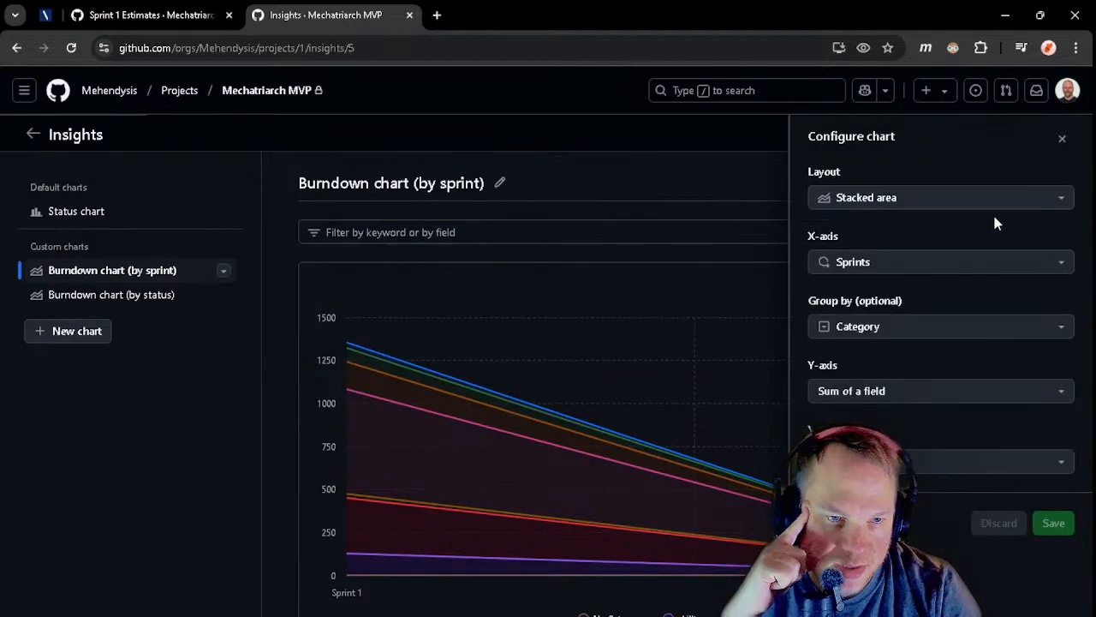
click(876, 198)
click(876, 197)
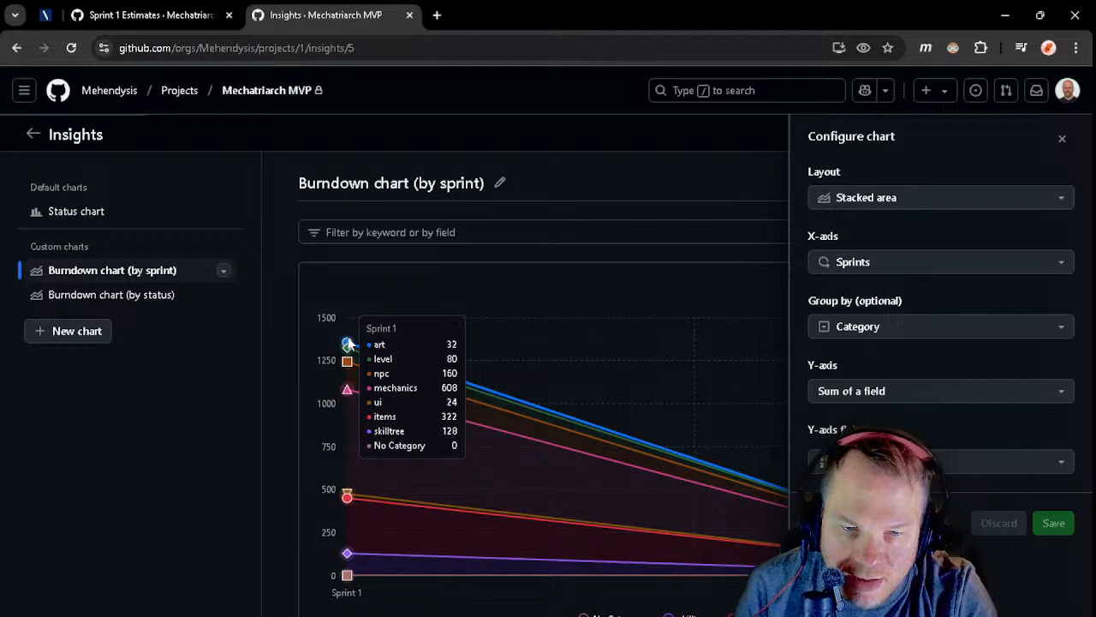
click(1060, 140)
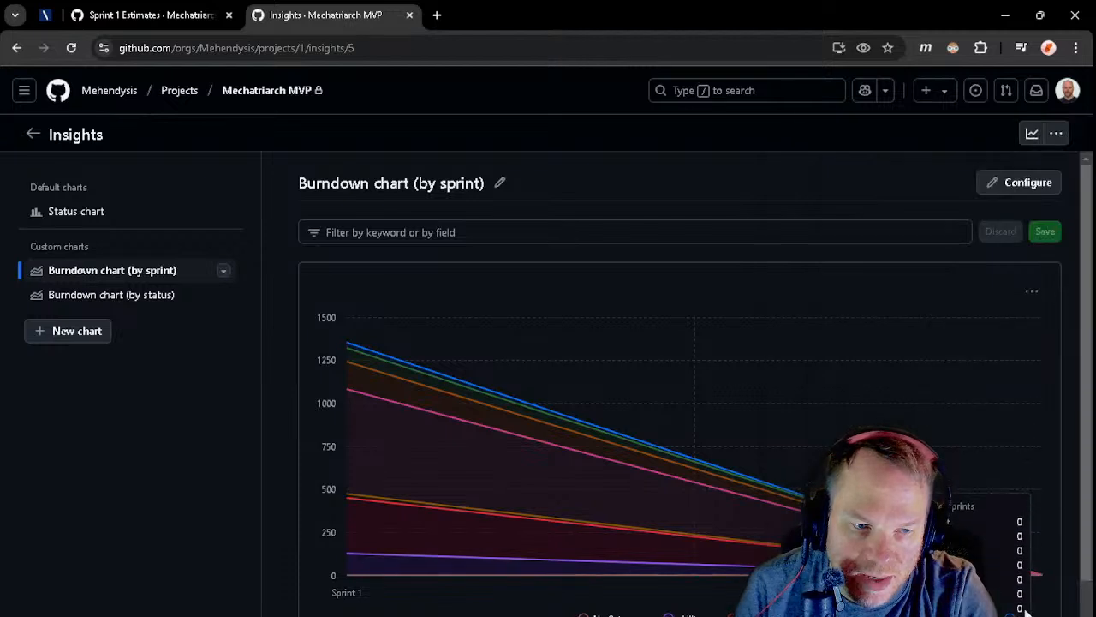
- Preview the Burndown chart (by sprint) with a Line layout and no grouping, and read the estimate total for Sprint 1
click(1033, 182)
click(908, 197)
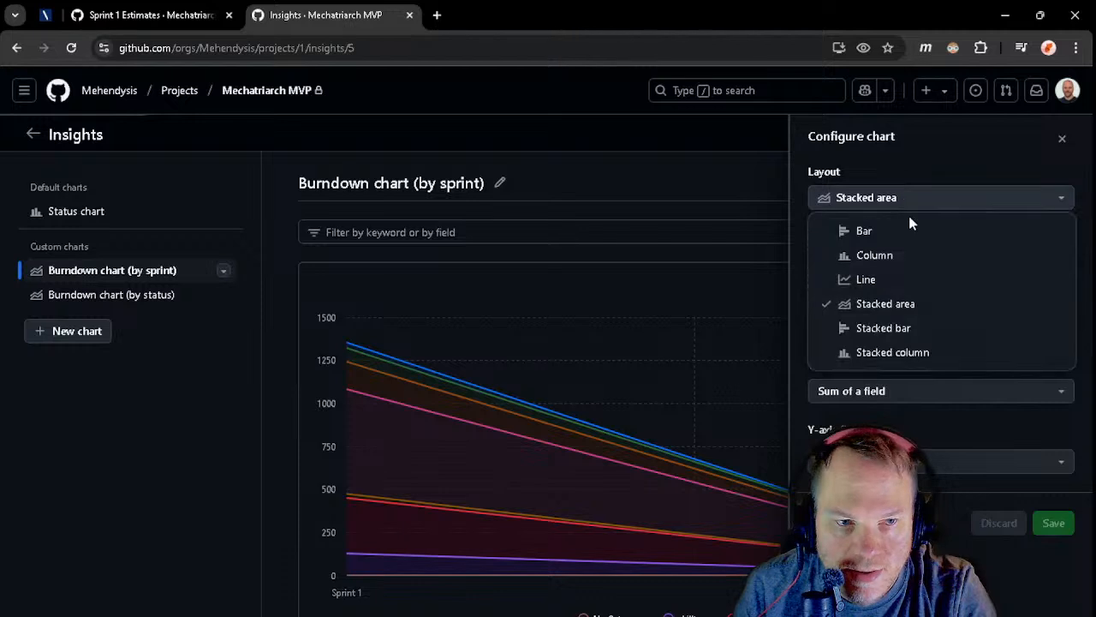
click(893, 281)
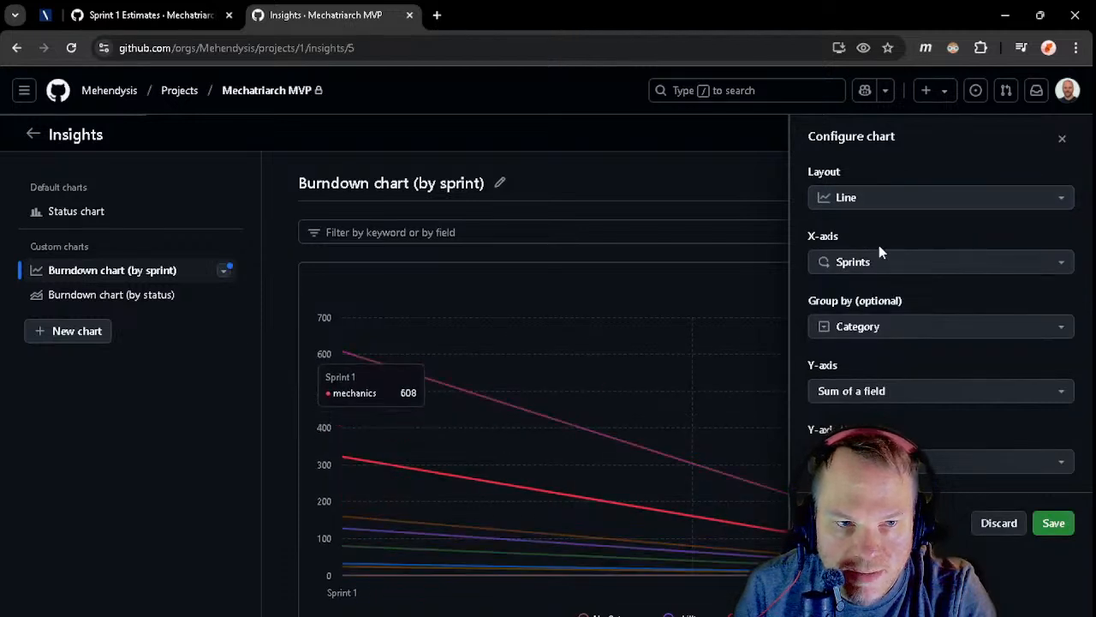
click(884, 267)
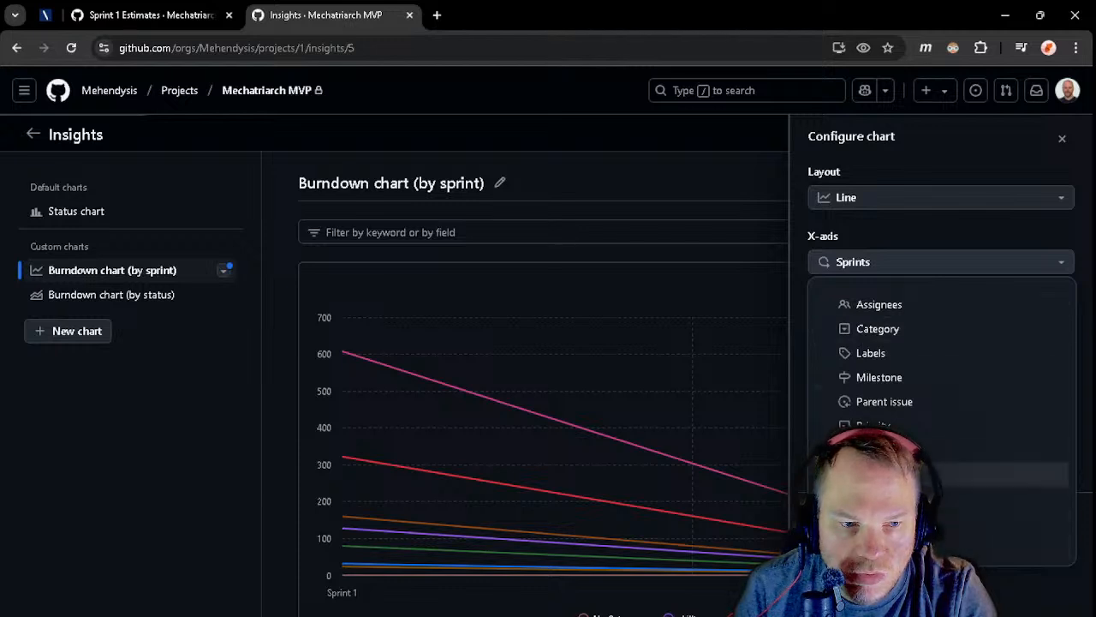
click(907, 227)
click(889, 331)
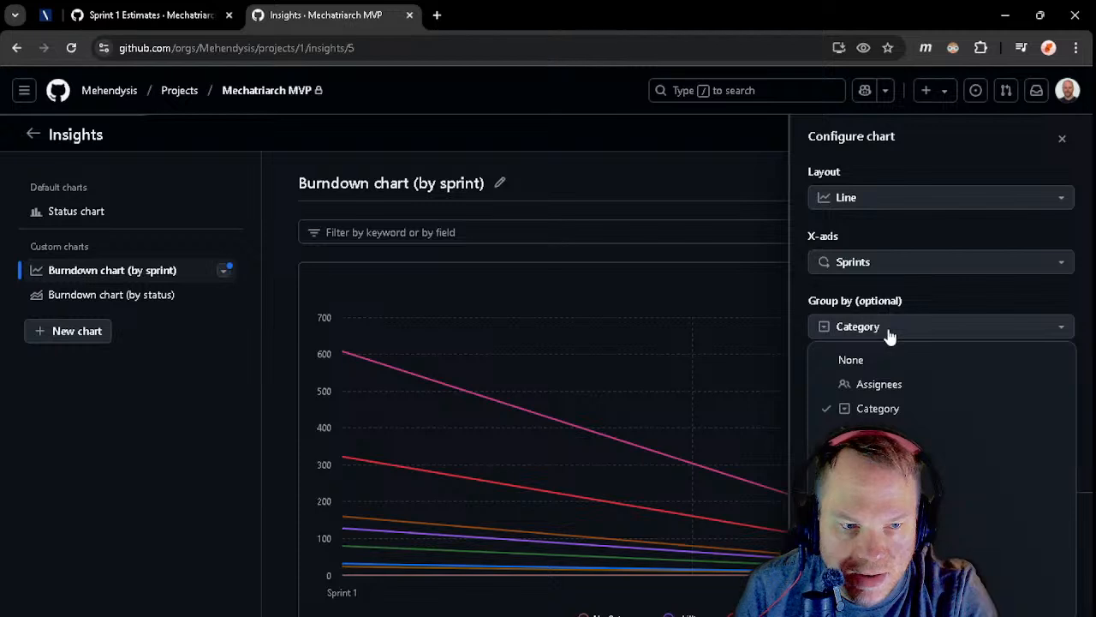
click(889, 334)
click(888, 334)
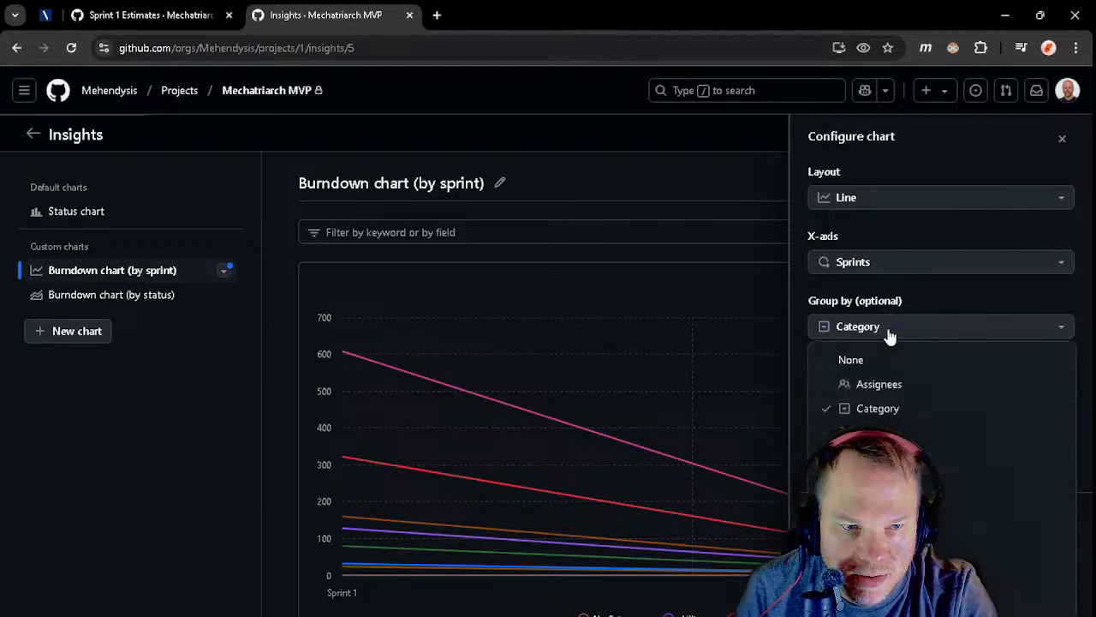
click(871, 360)
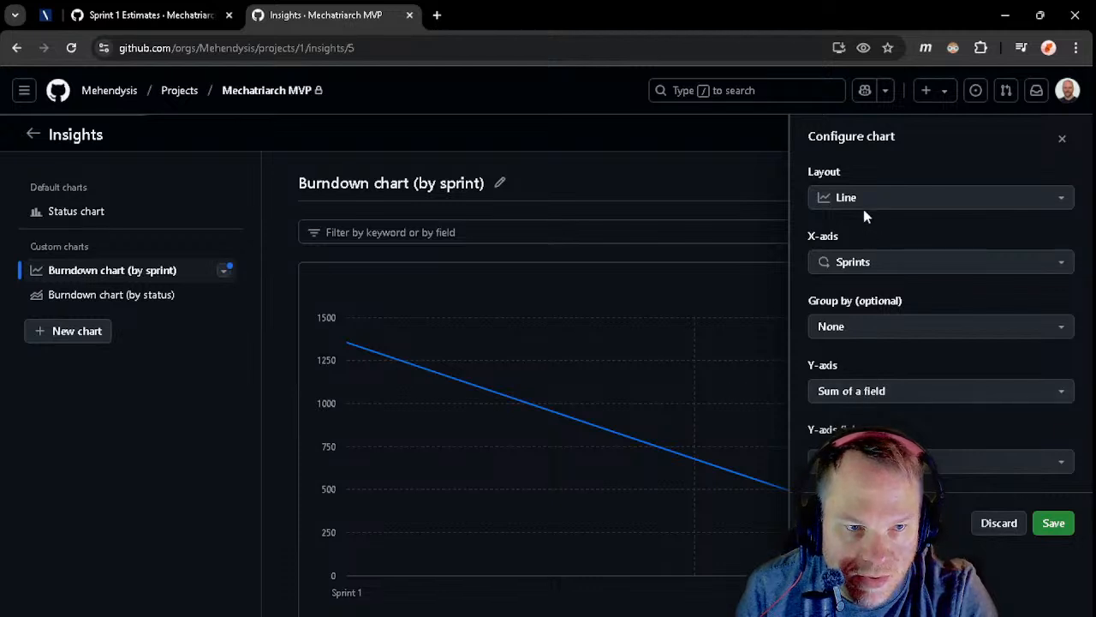
mouse_move(357, 351)
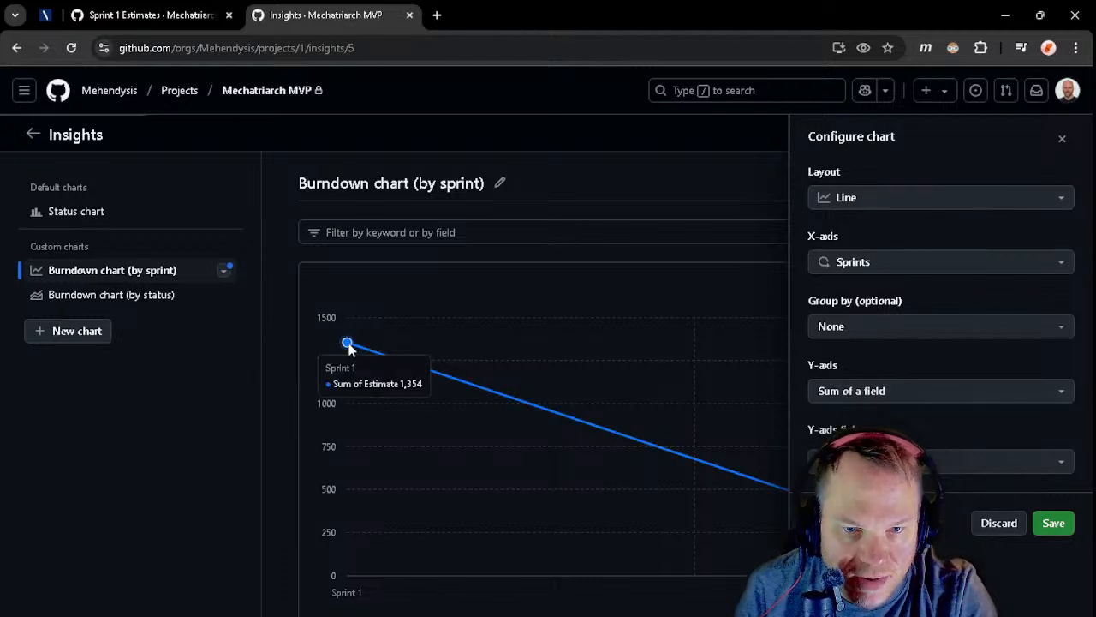
- Set the Estimate of the Sprint 1 Estimates issue to 1354, rechecking the value against the burndown chart
click(151, 28)
scroll(602, 391, down, 2)
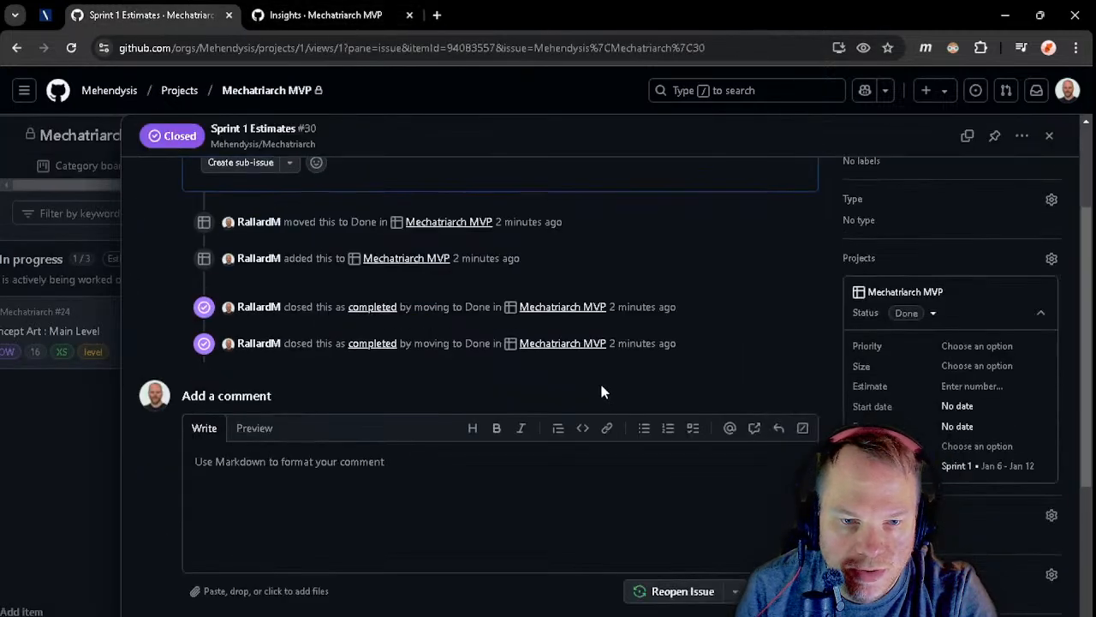
scroll(790, 457, up, 1)
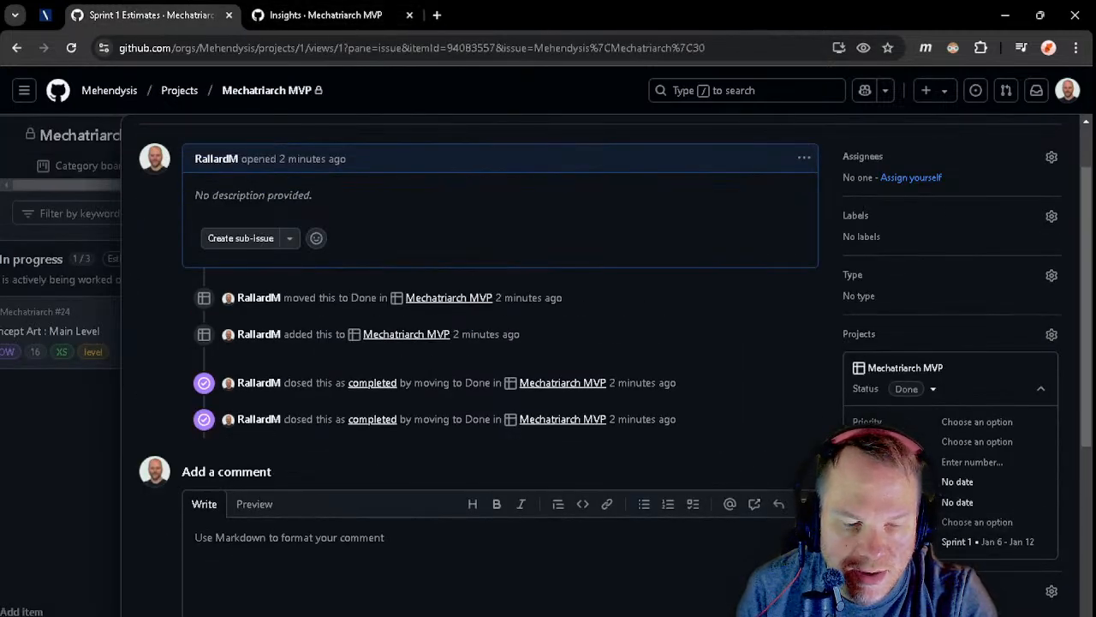
click(974, 462)
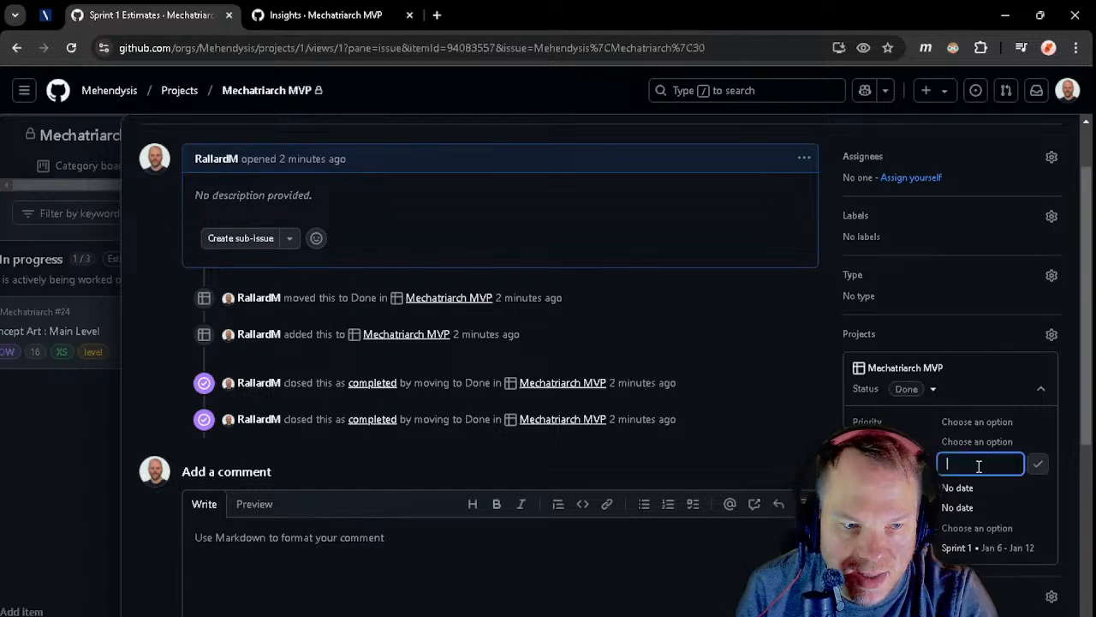
text(1354)
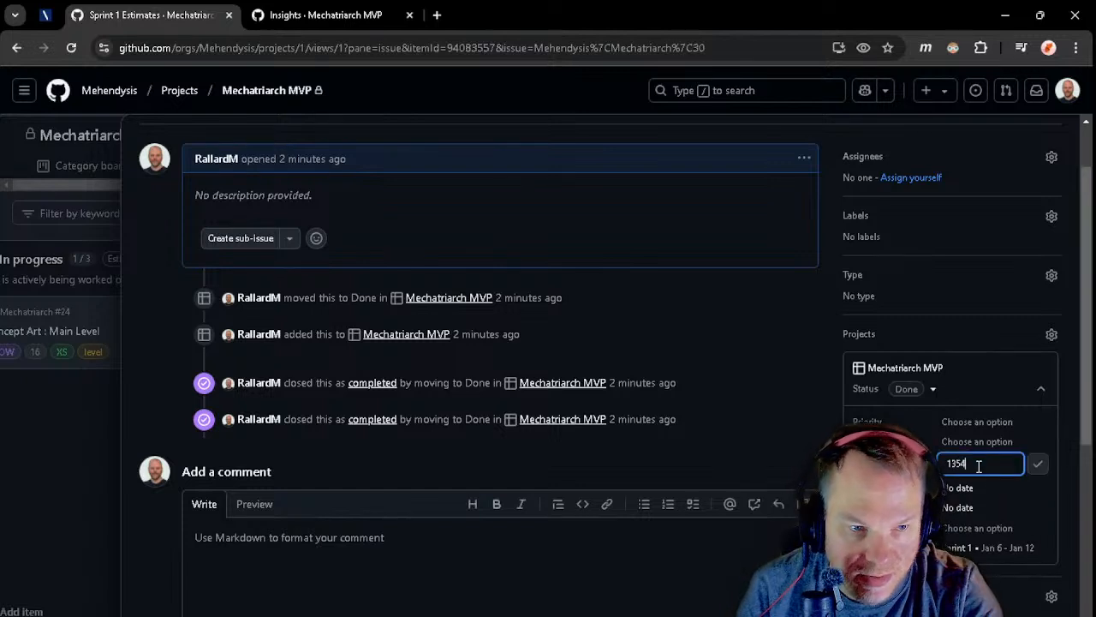
key(ctrl+Tab)
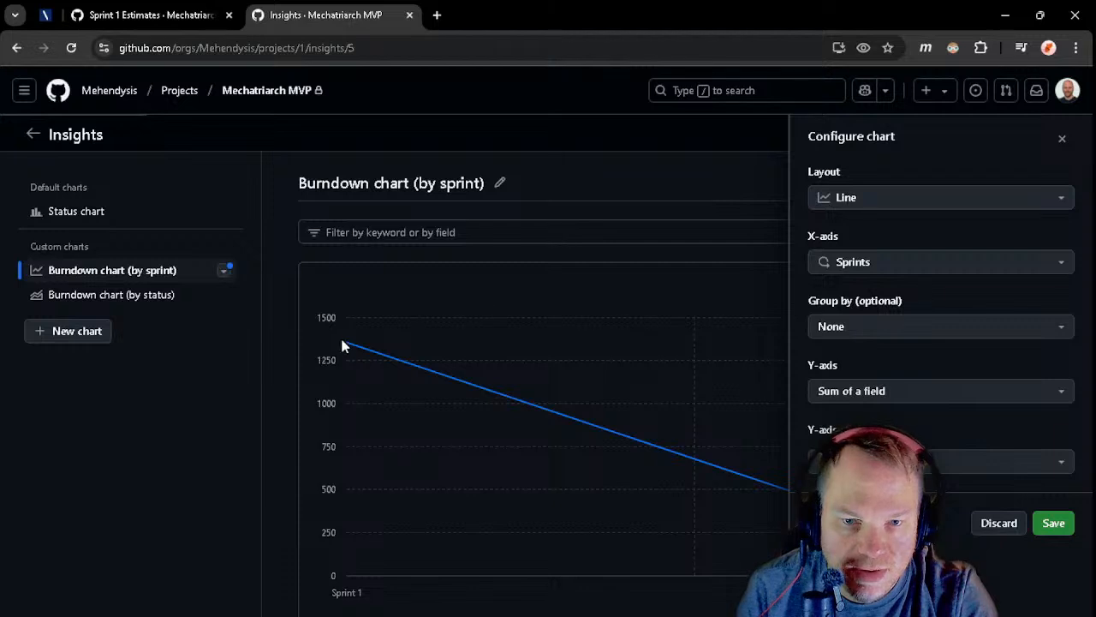
mouse_move(349, 345)
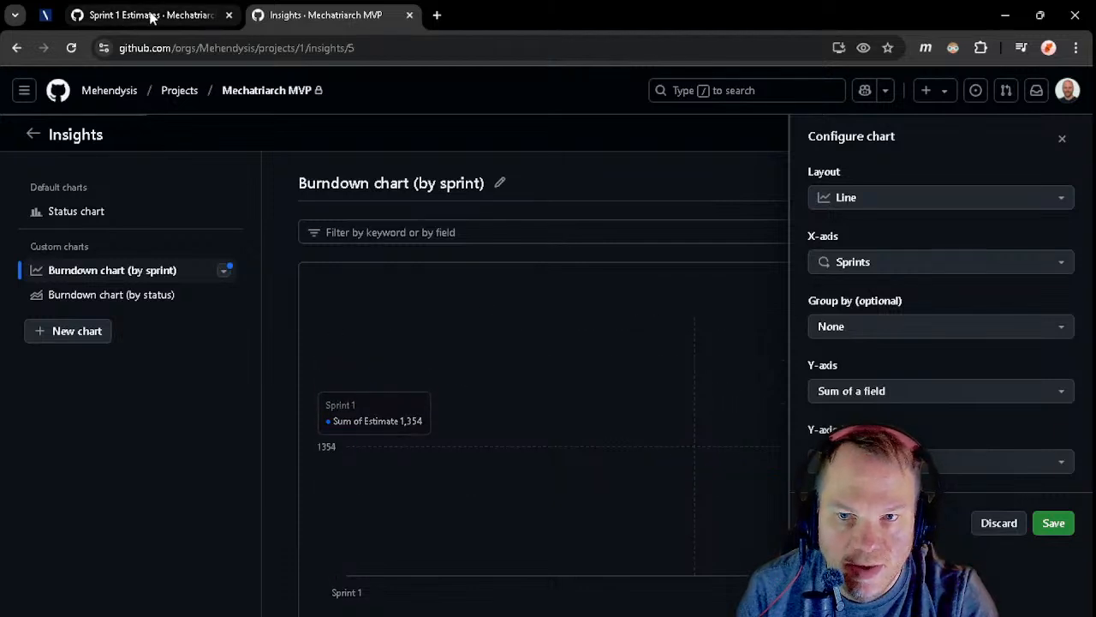
click(150, 15)
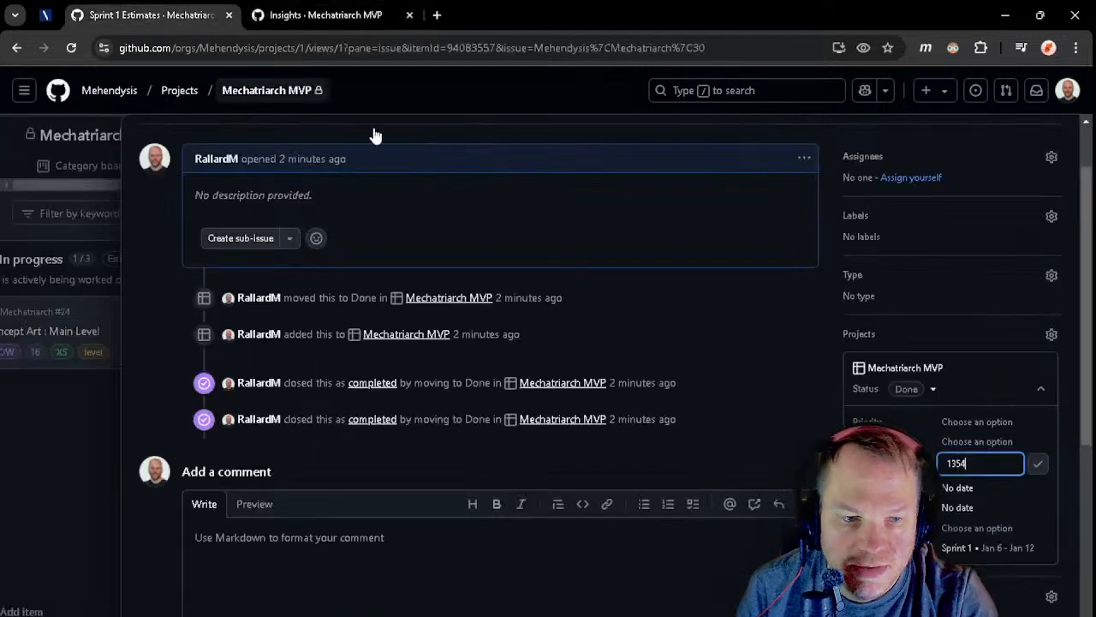
click(1037, 463)
- Check which sprints can be assigned to the Sprint 1 Estimates issue and close the issue, keeping Sprint 1
scroll(773, 540, down, 2)
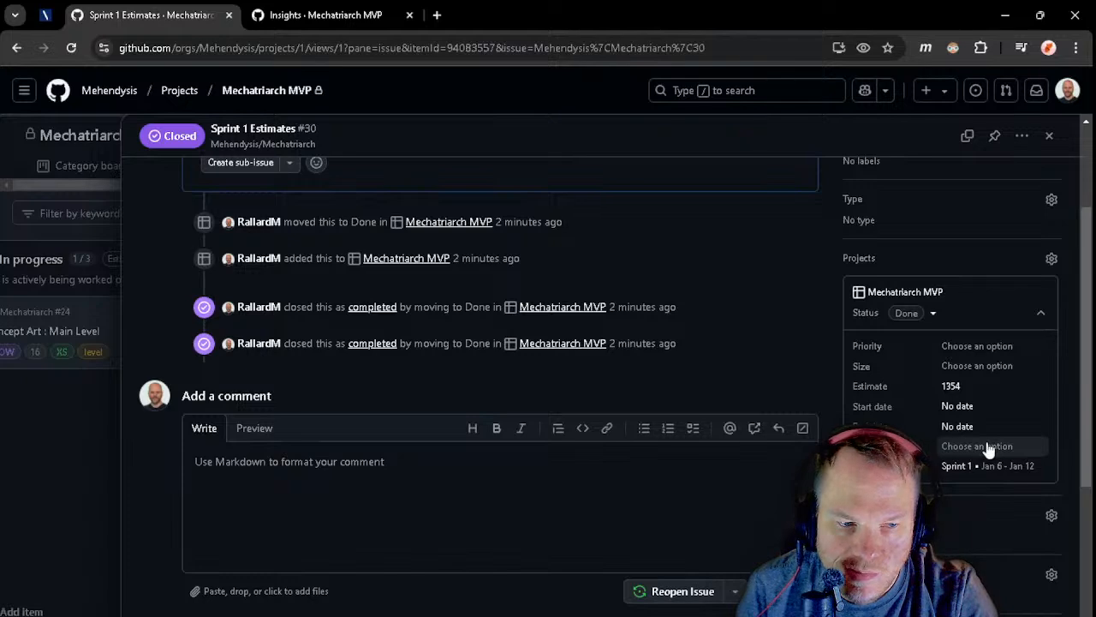
click(952, 467)
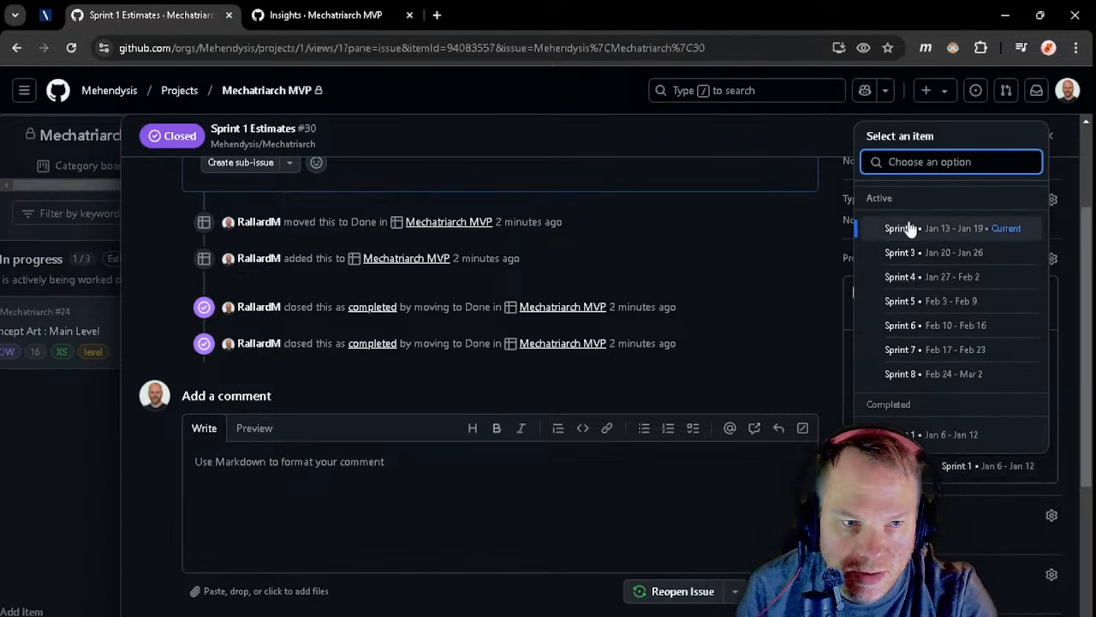
click(600, 550)
scroll(692, 555, up, 3)
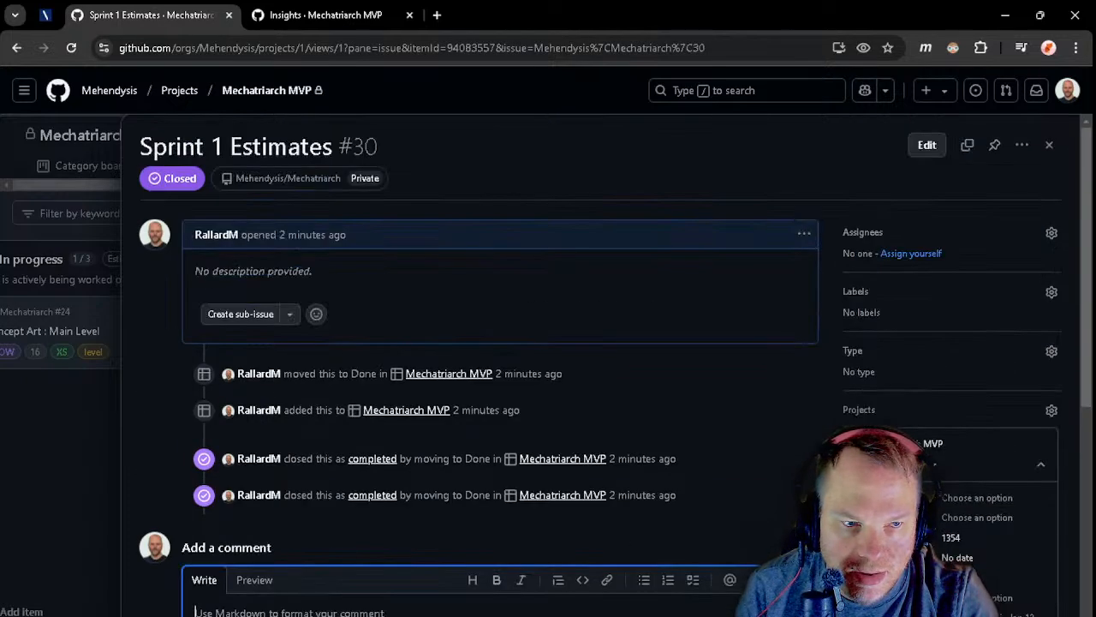
click(1052, 146)
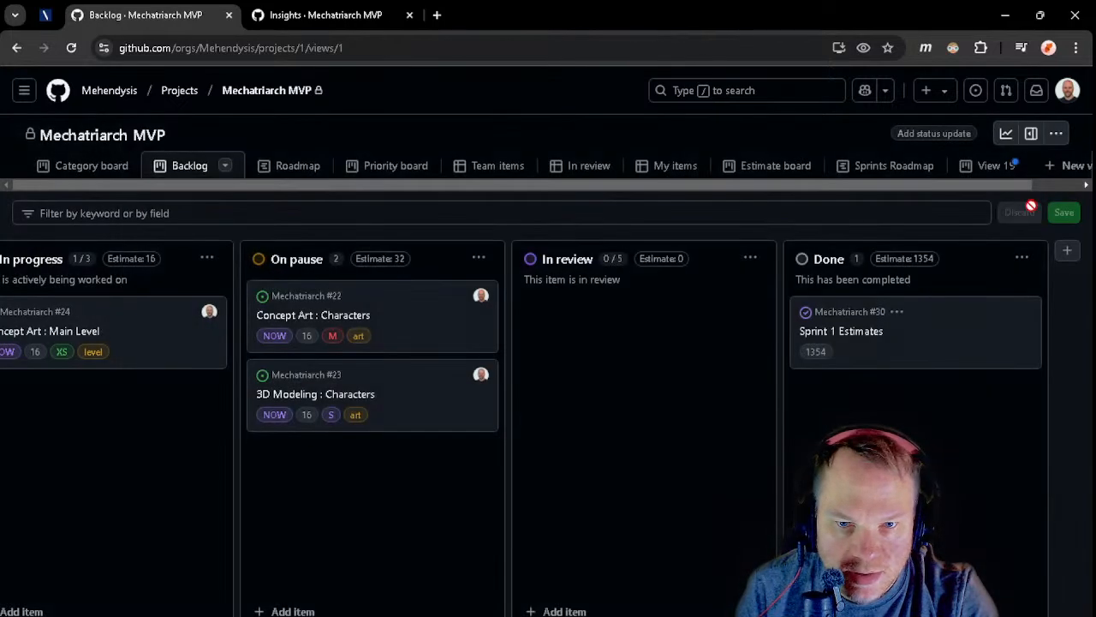
- Return to the burndown chart by sprint, check its grouping options and discard the unsaved layout and grouping changes
click(310, 19)
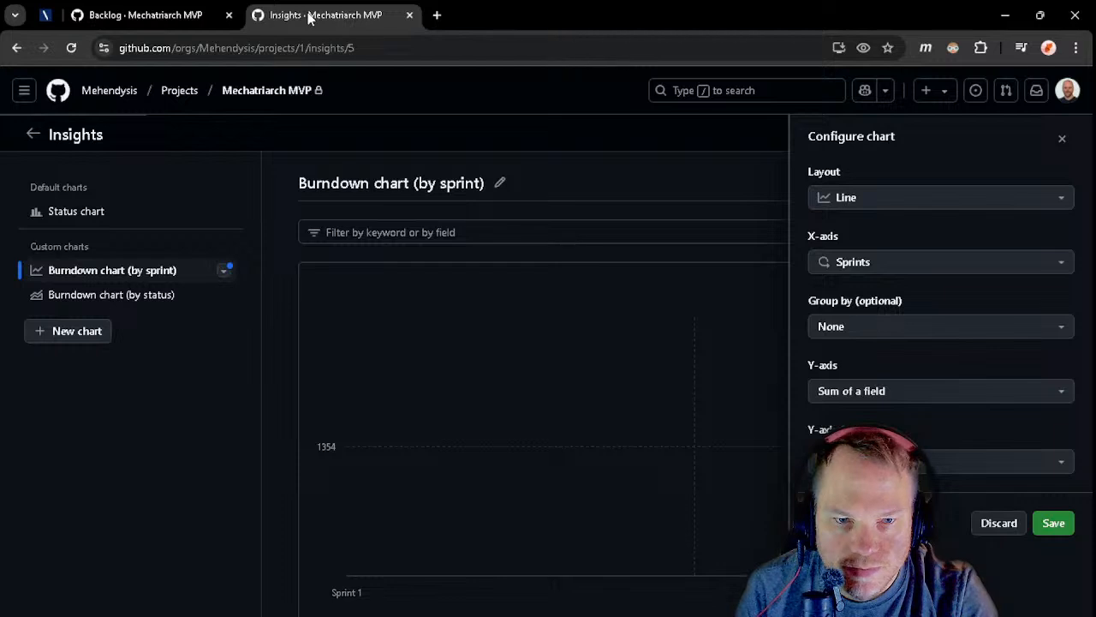
click(877, 324)
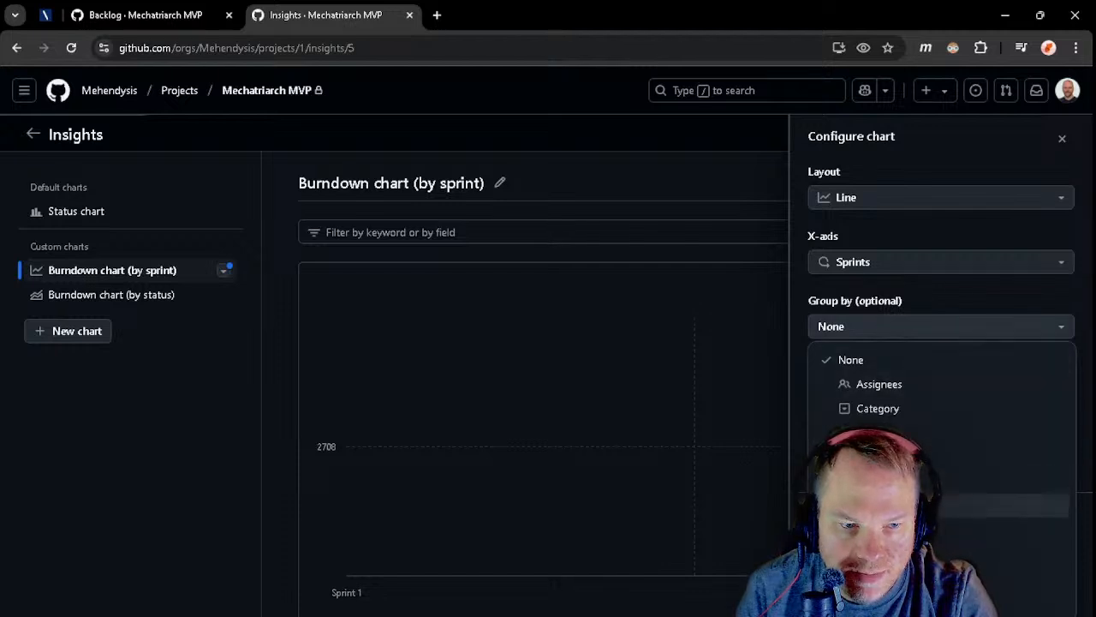
click(915, 179)
click(1002, 524)
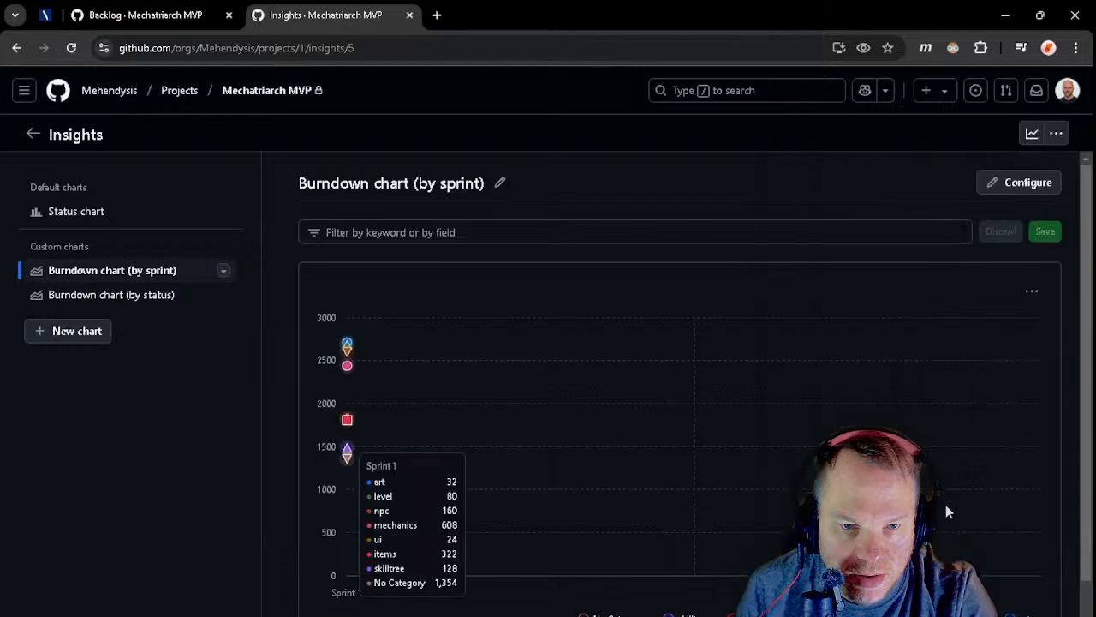
- Reopen the Burndown chart (by sprint), check its configuration and layout options, and examine the Sprint 1 estimates per category
click(1032, 135)
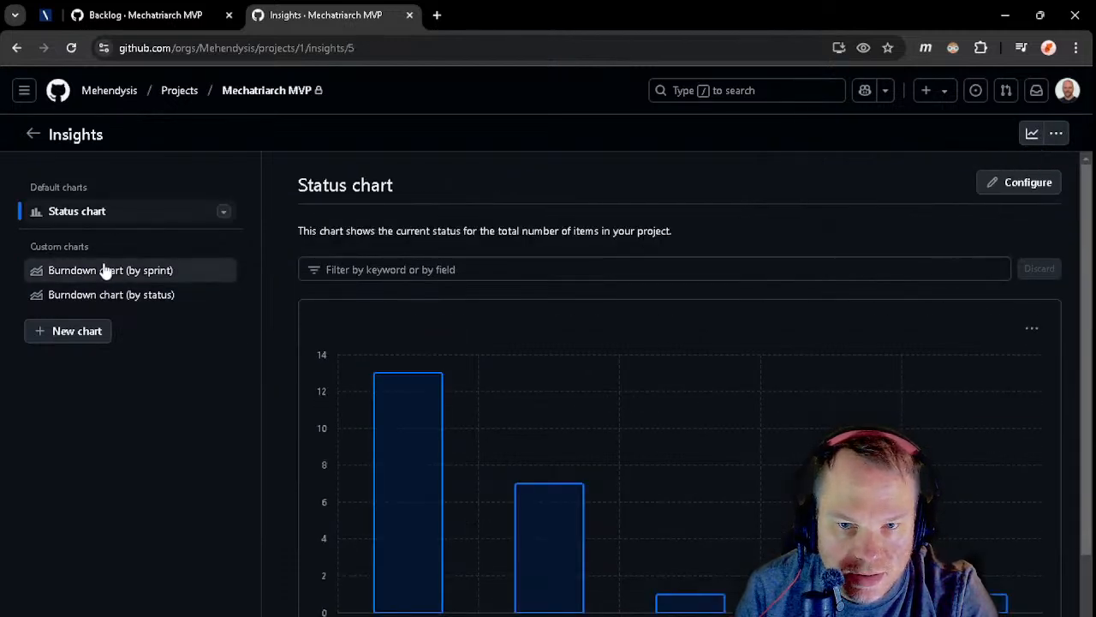
click(108, 270)
click(1034, 188)
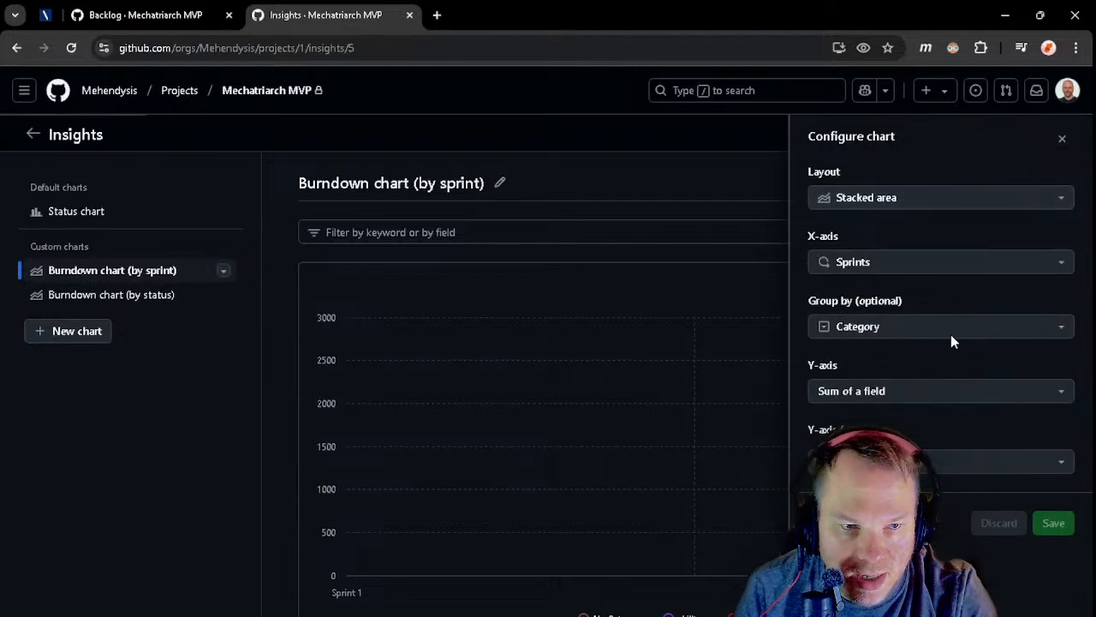
click(880, 203)
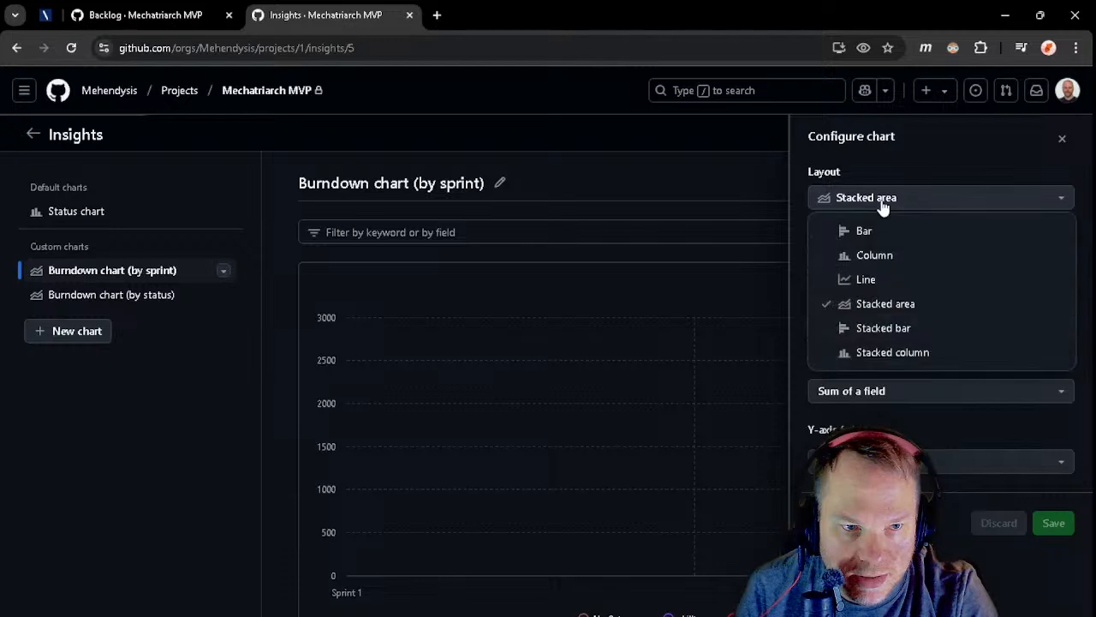
click(880, 205)
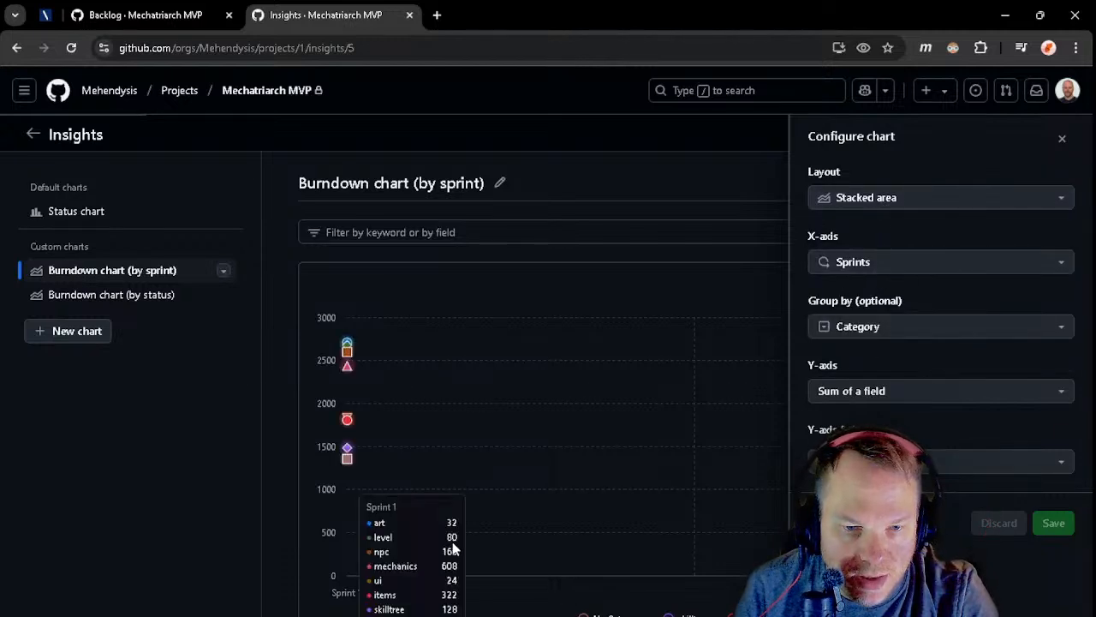
click(453, 549)
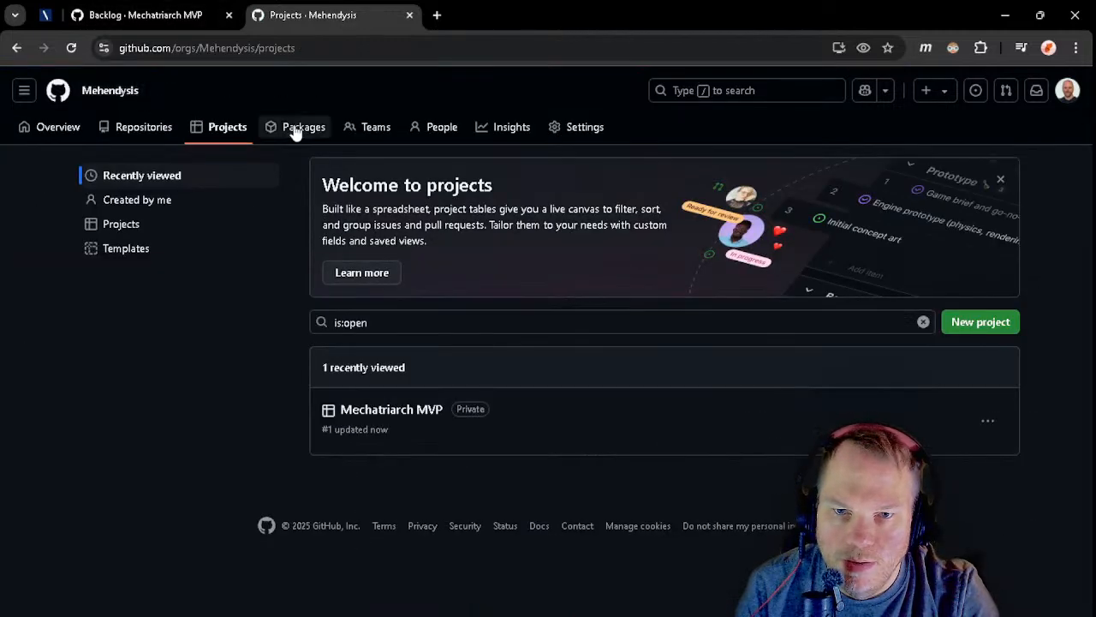
- Open the Mechatriarch MVP project from the organization's project list and check the layout and grouping configuration of View 19
click(145, 126)
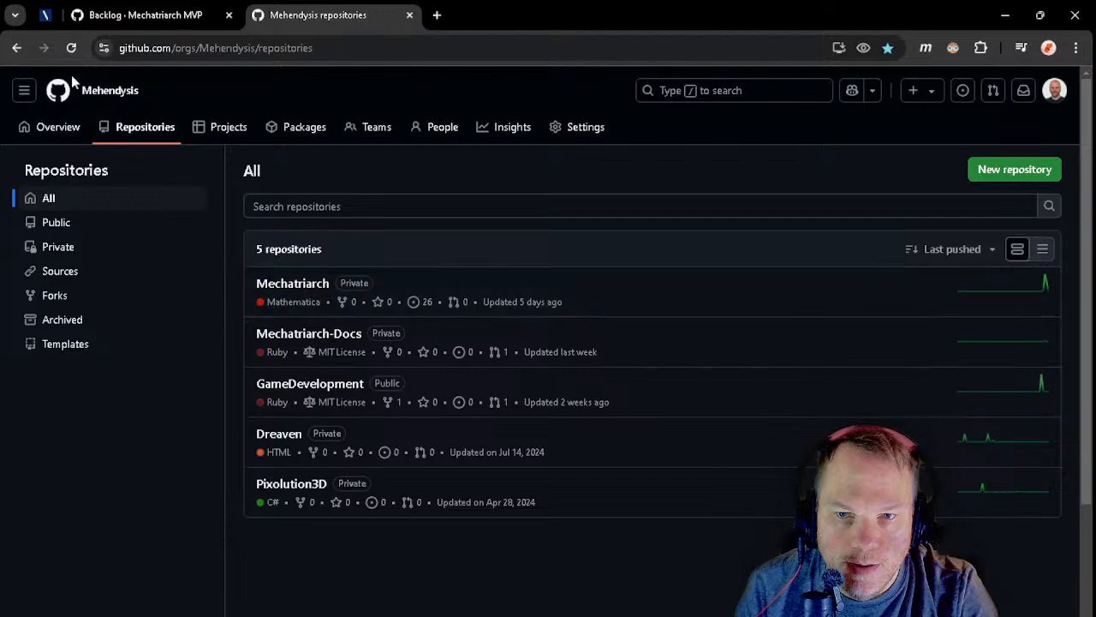
click(206, 129)
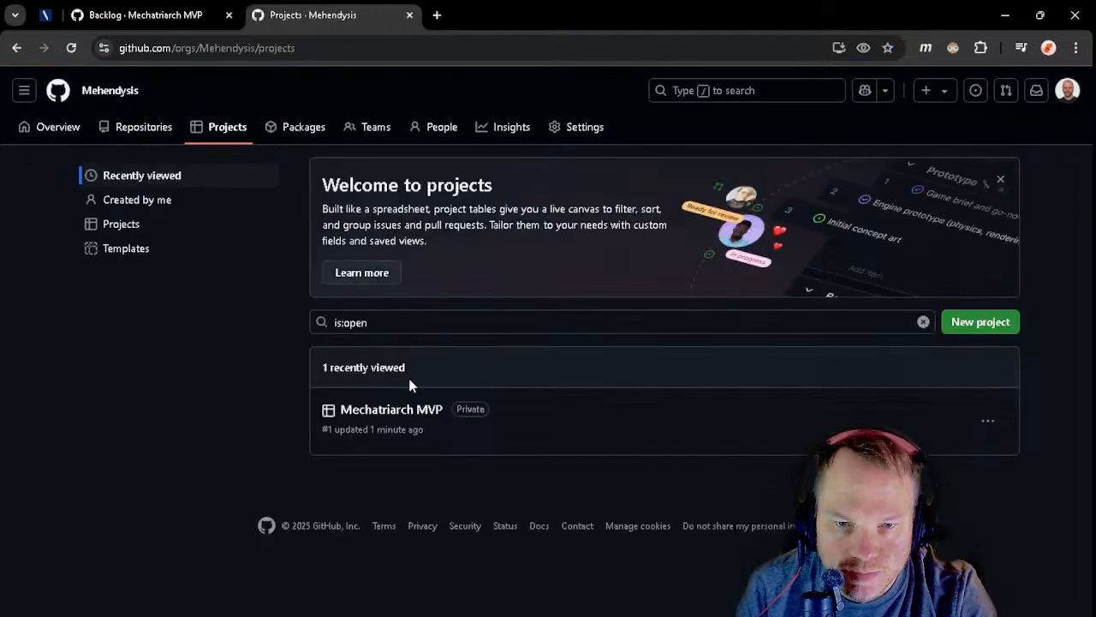
click(402, 409)
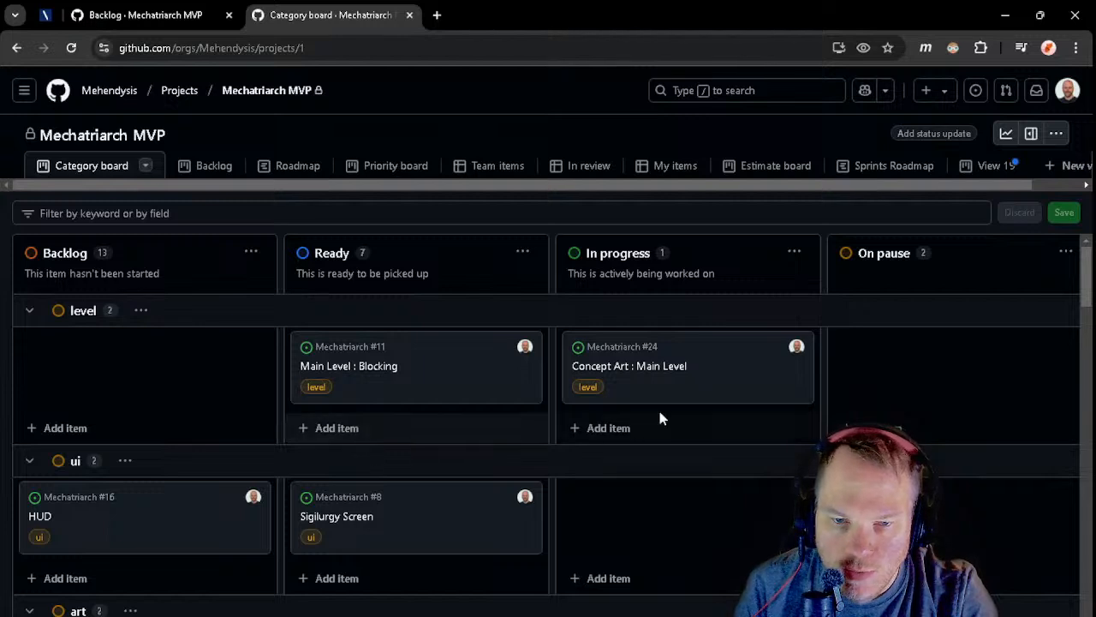
click(970, 169)
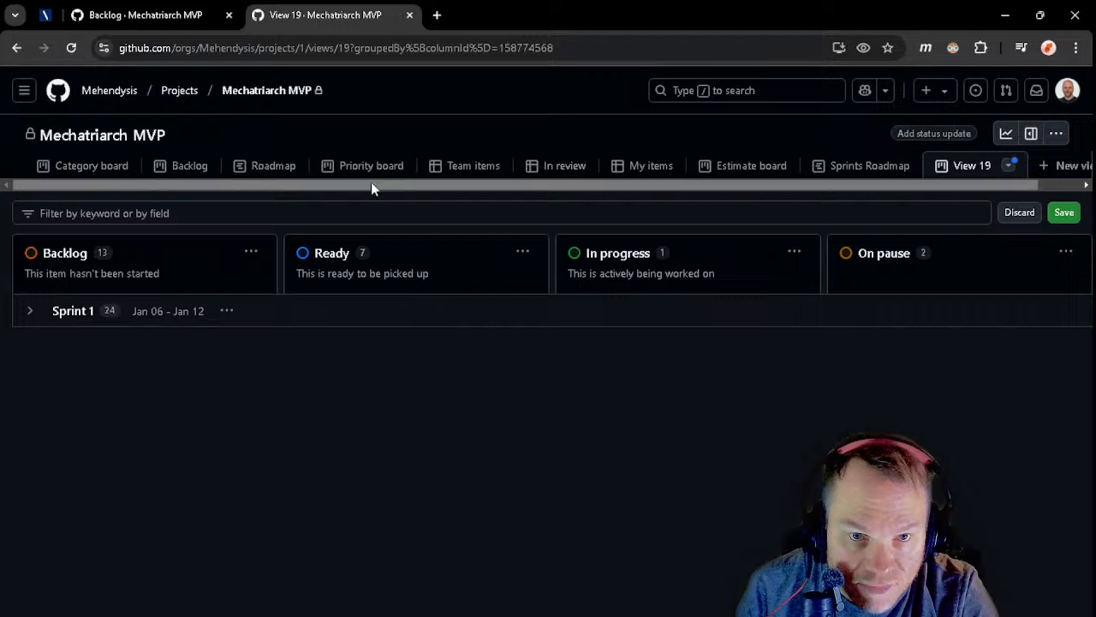
click(1011, 166)
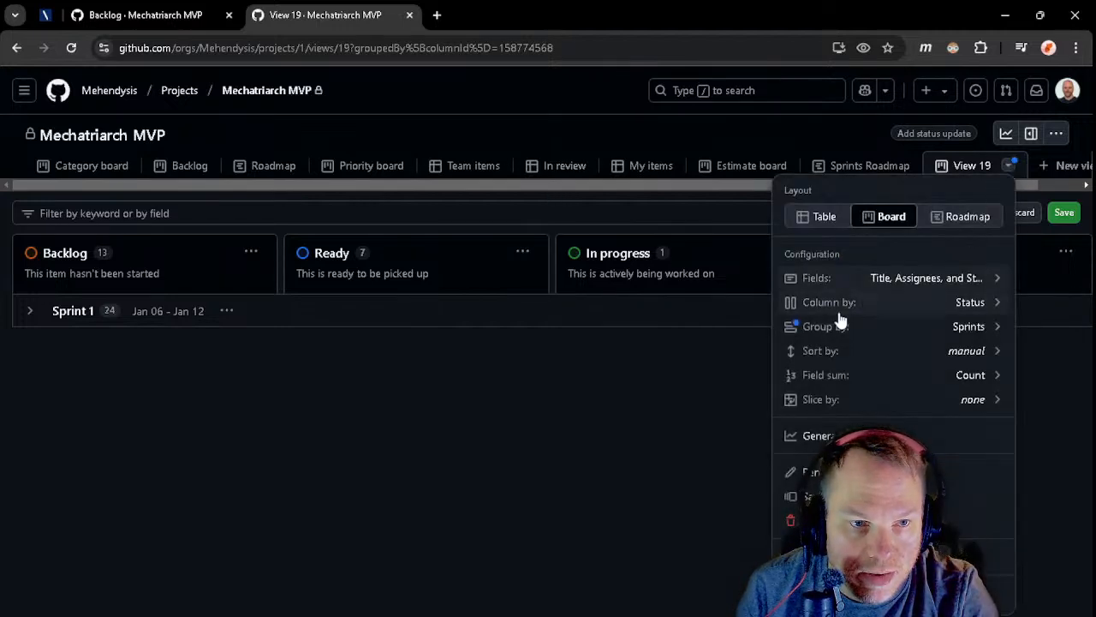
click(676, 382)
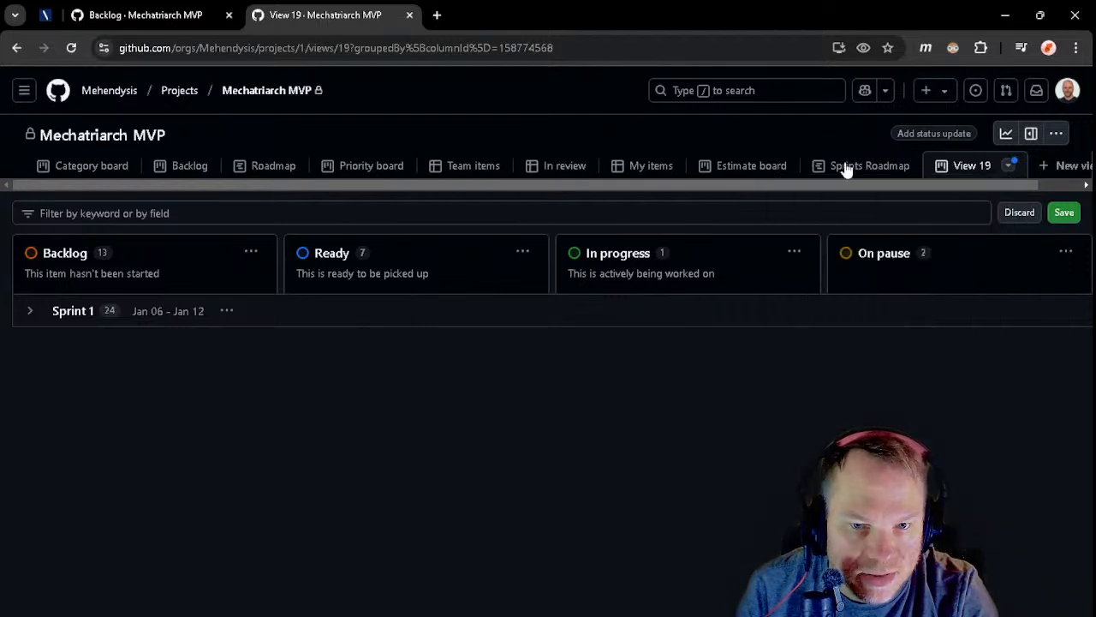
- Look through the Sprints Roadmap, Estimate board and My items views, and examine the list of assigned items
click(846, 171)
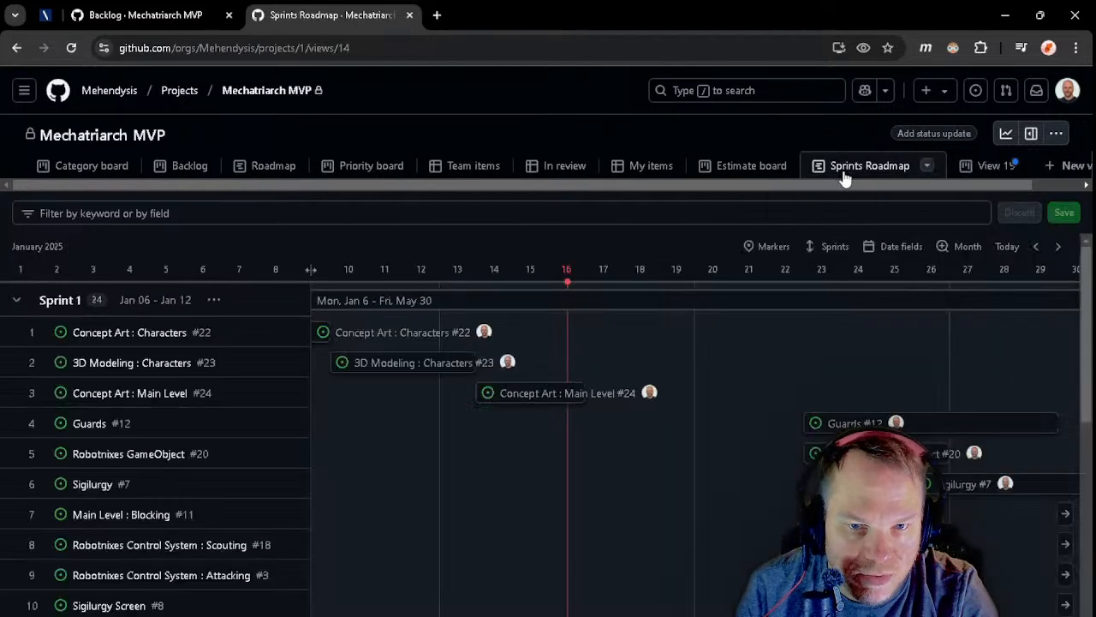
click(754, 168)
click(633, 167)
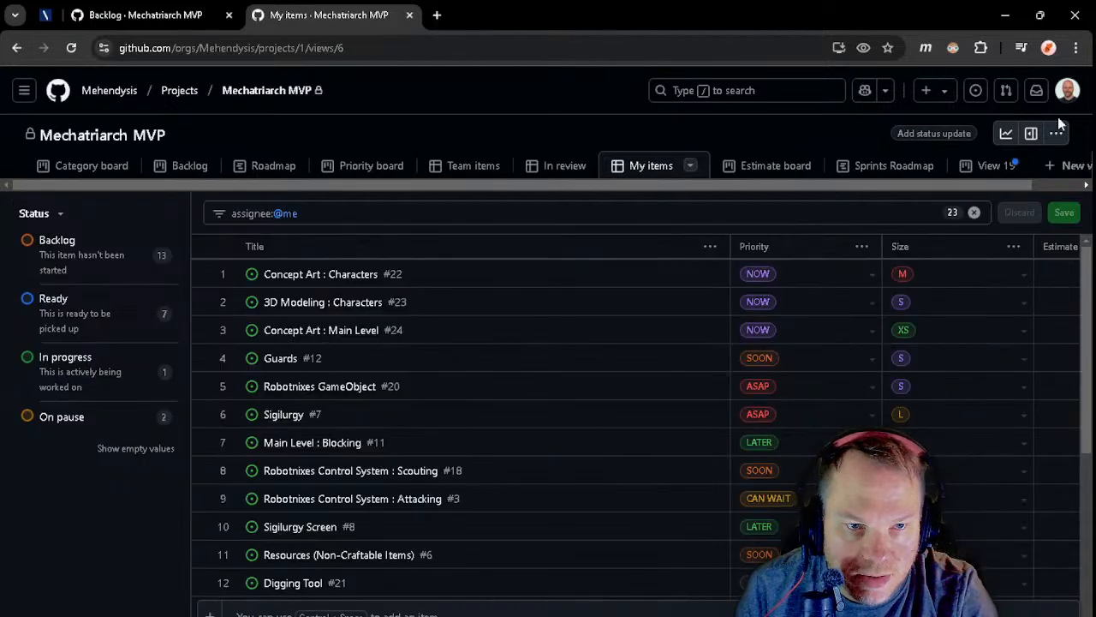
scroll(494, 389, down, 4)
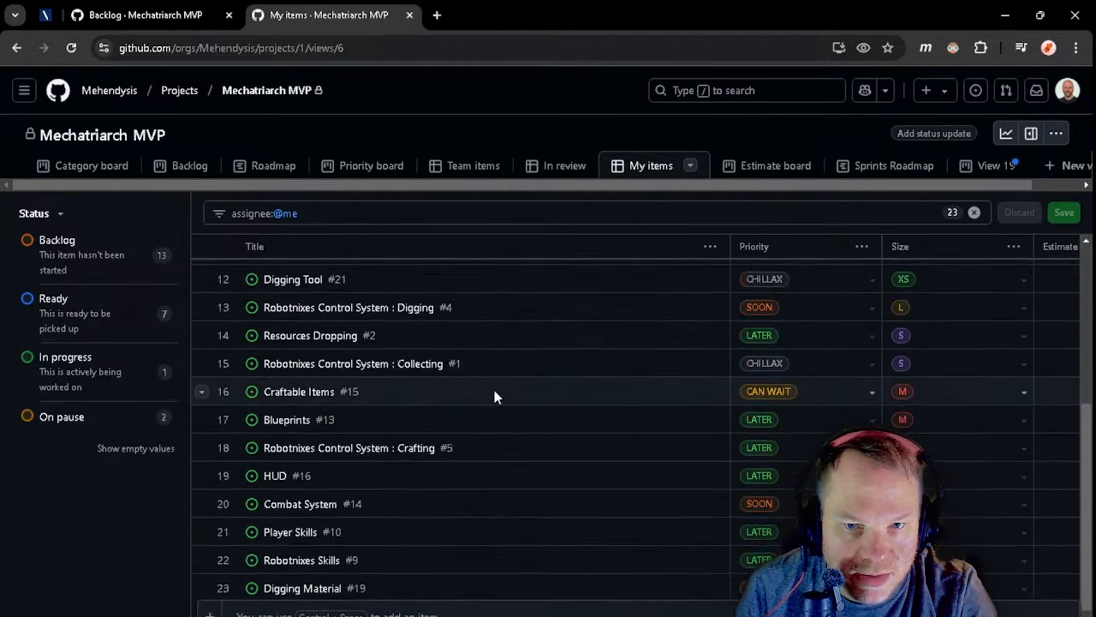
- Delete View 19 from the Mechatriarch MVP project and confirm the deletion
scroll(494, 390, up, 4)
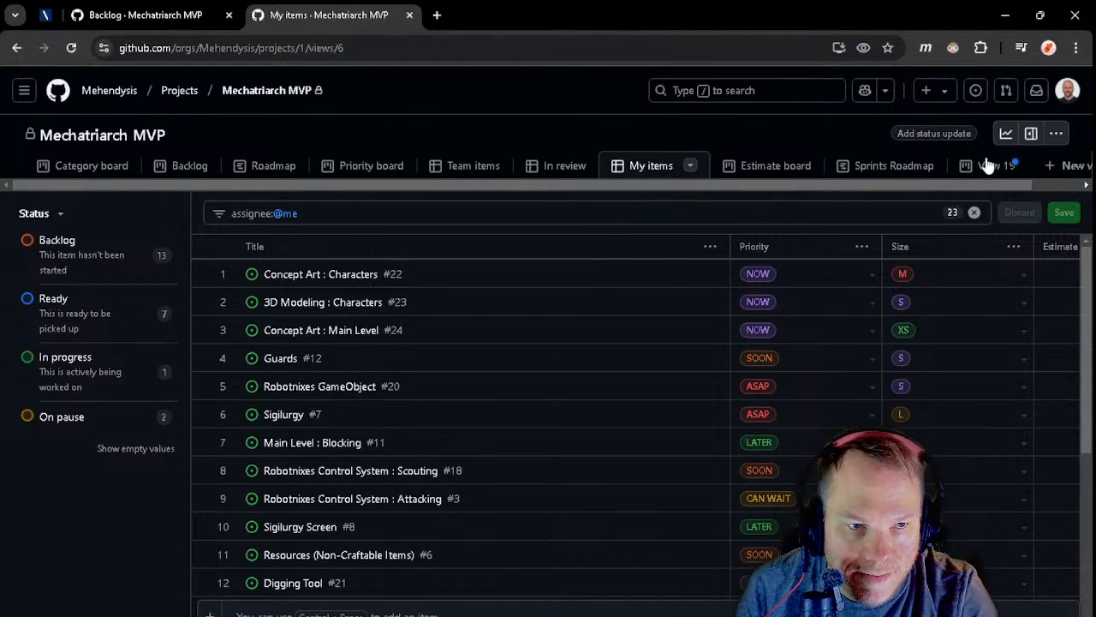
scroll(550, 393, down, 4)
scroll(543, 393, up, 4)
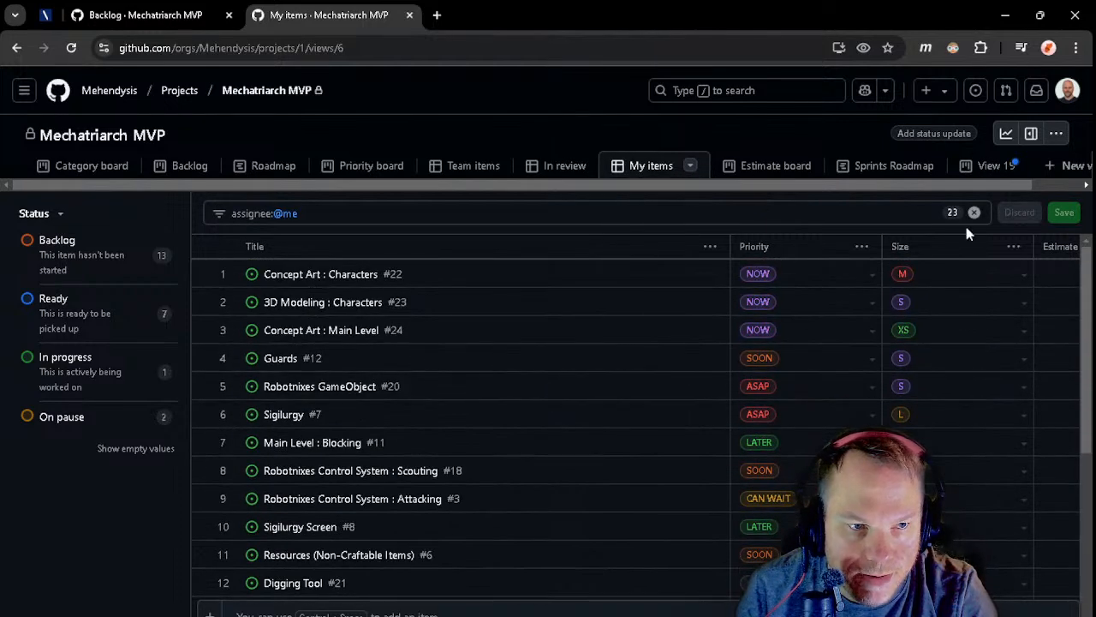
click(989, 166)
click(1010, 166)
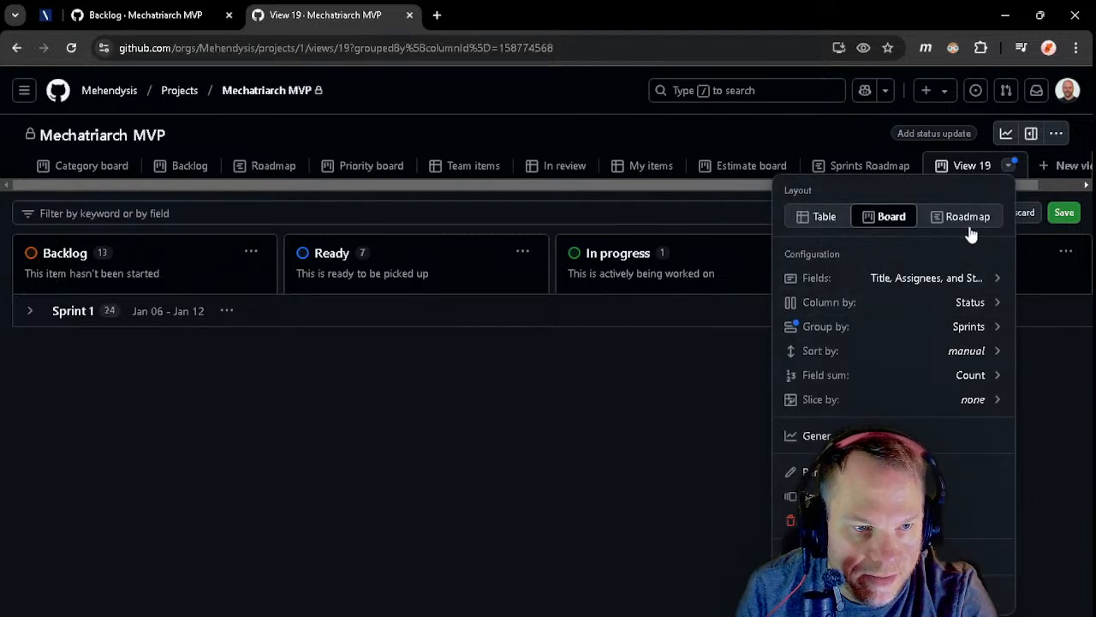
click(993, 519)
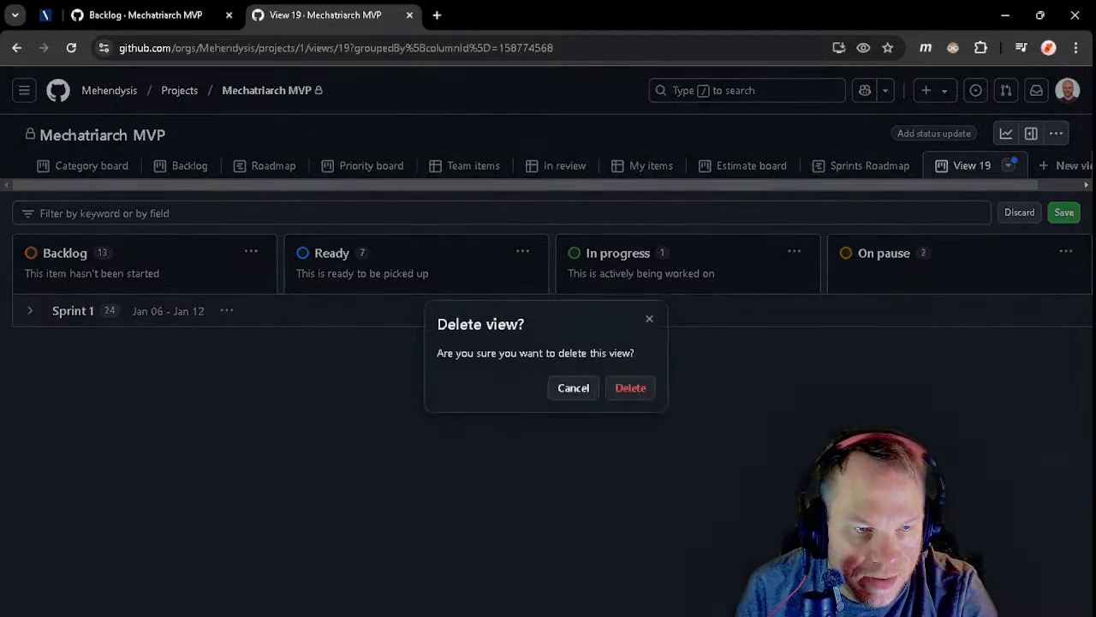
click(634, 401)
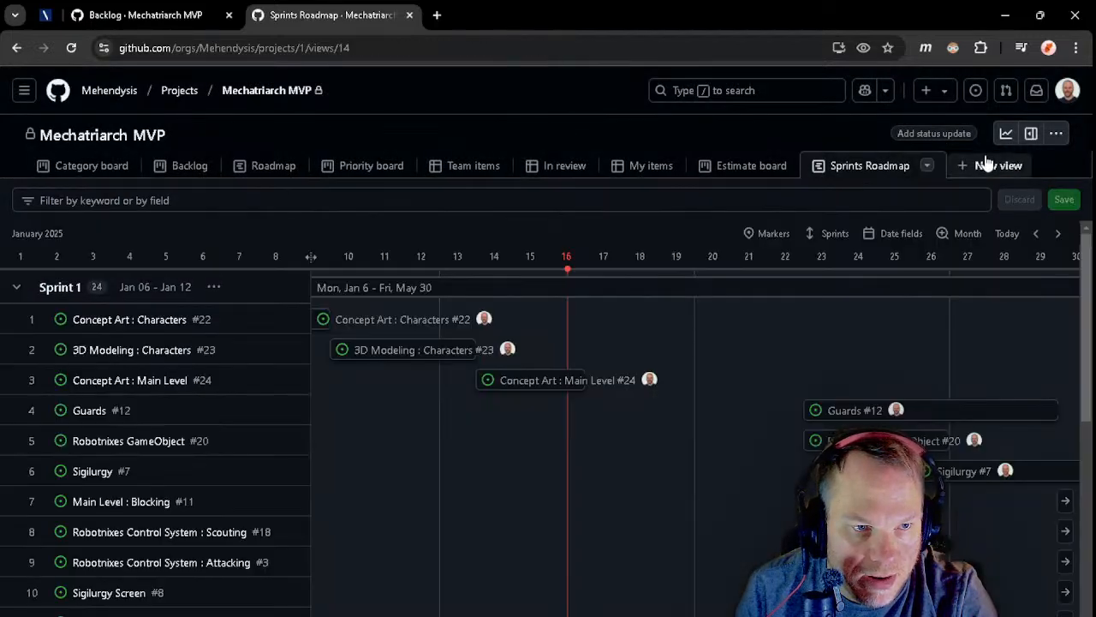
- Create a new project view with the Table layout and group its items by Sprints
click(985, 165)
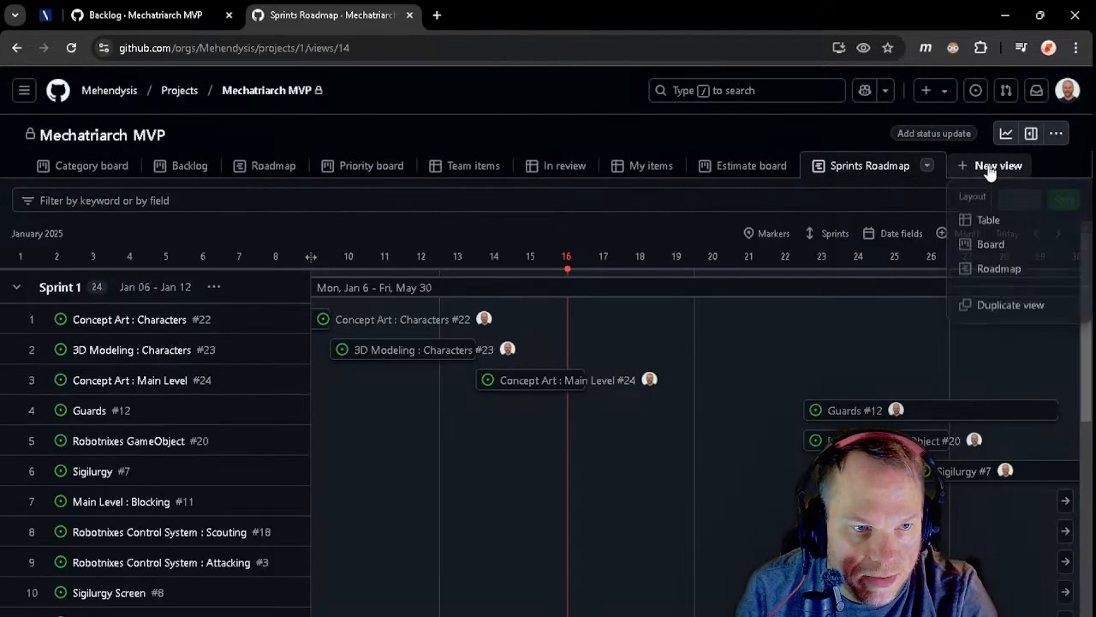
click(997, 220)
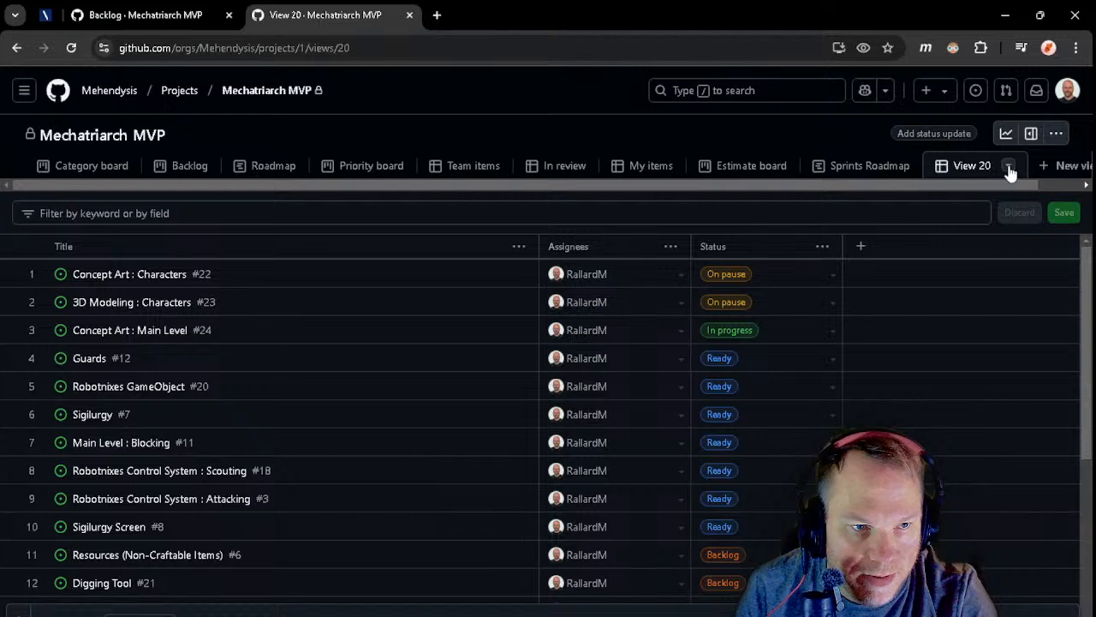
click(1010, 167)
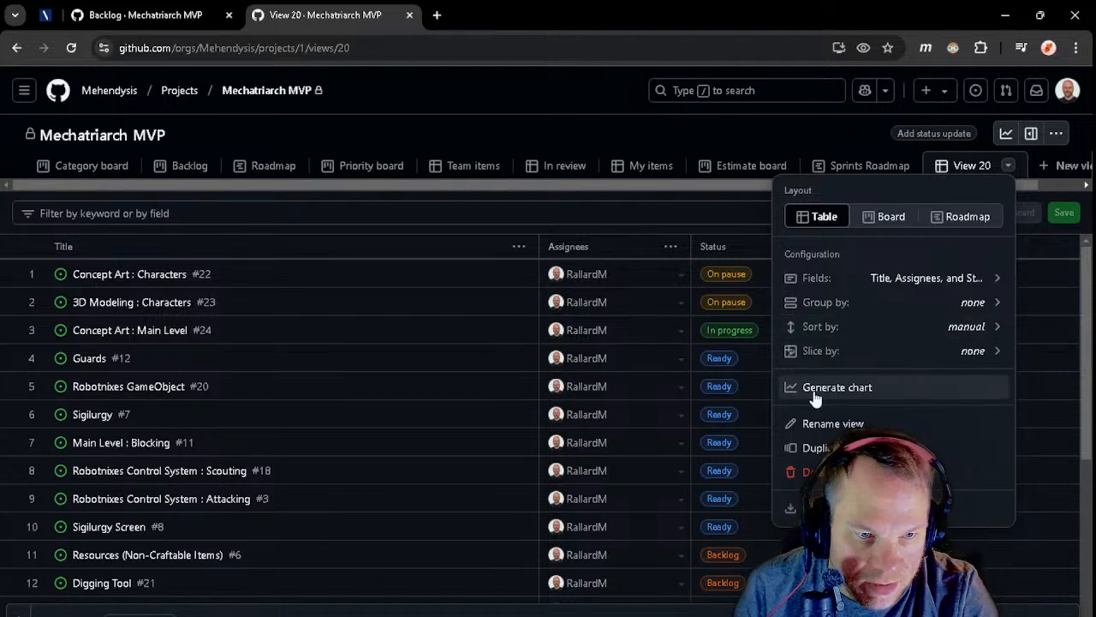
click(982, 308)
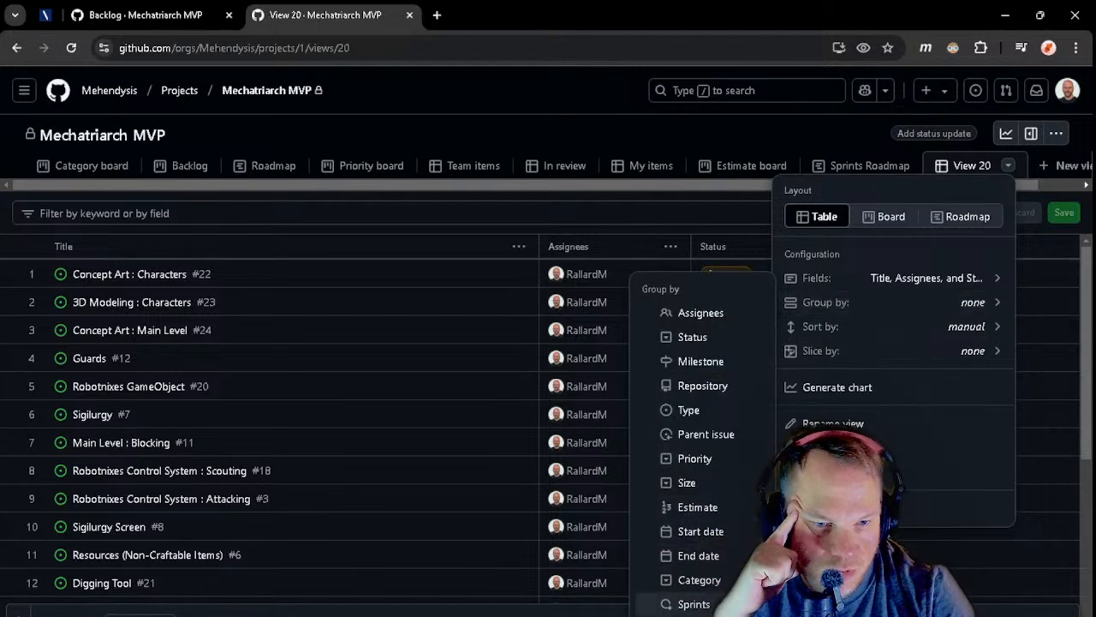
click(694, 603)
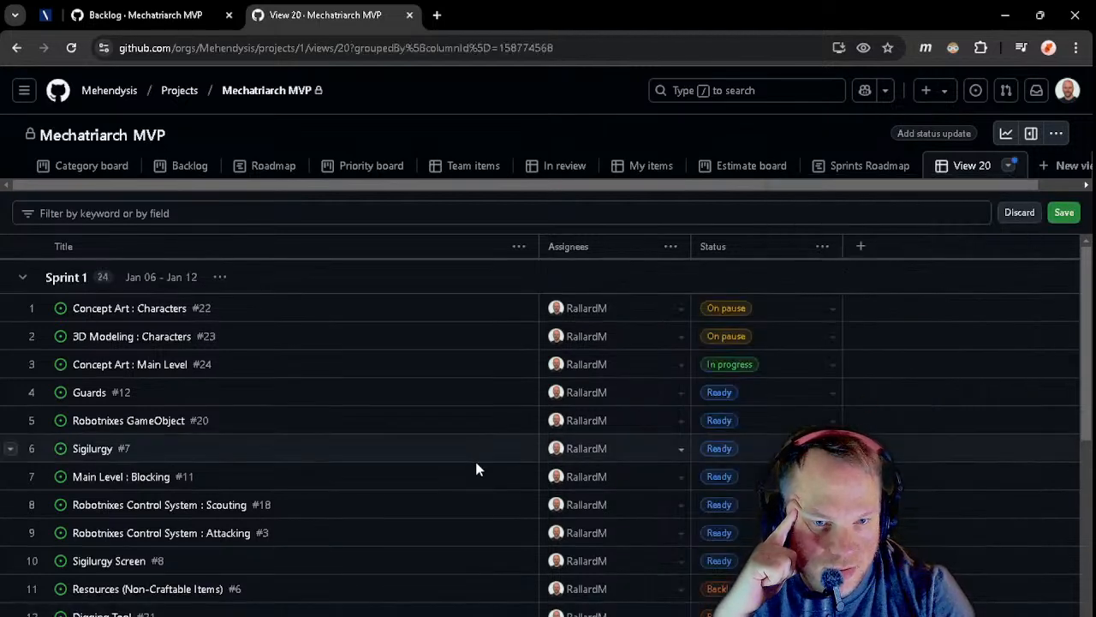
- Look through all items grouped under Sprint 1 in the new table view
scroll(475, 458, down, 3)
scroll(485, 444, up, 5)
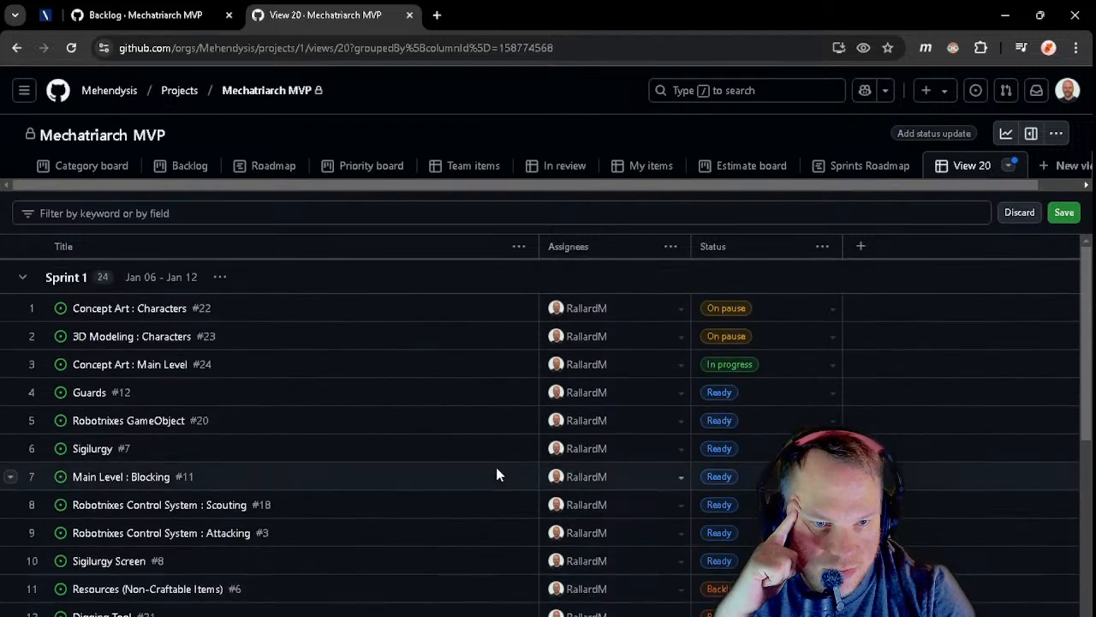
scroll(134, 429, down, 6)
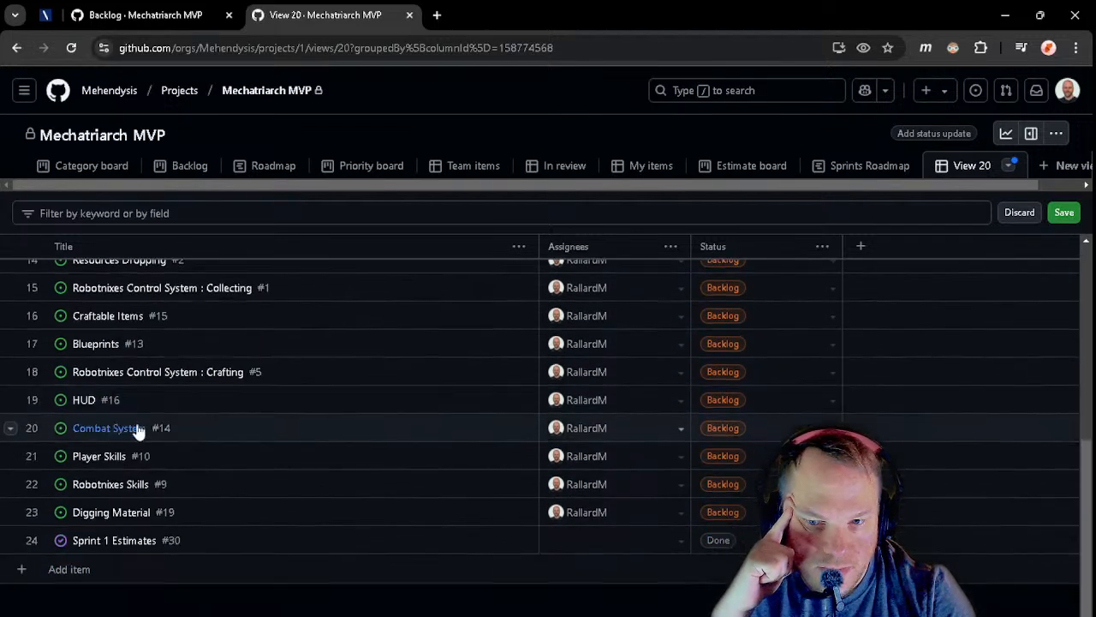
scroll(129, 466, up, 1)
scroll(128, 467, up, 5)
scroll(127, 362, down, 6)
scroll(129, 397, up, 5)
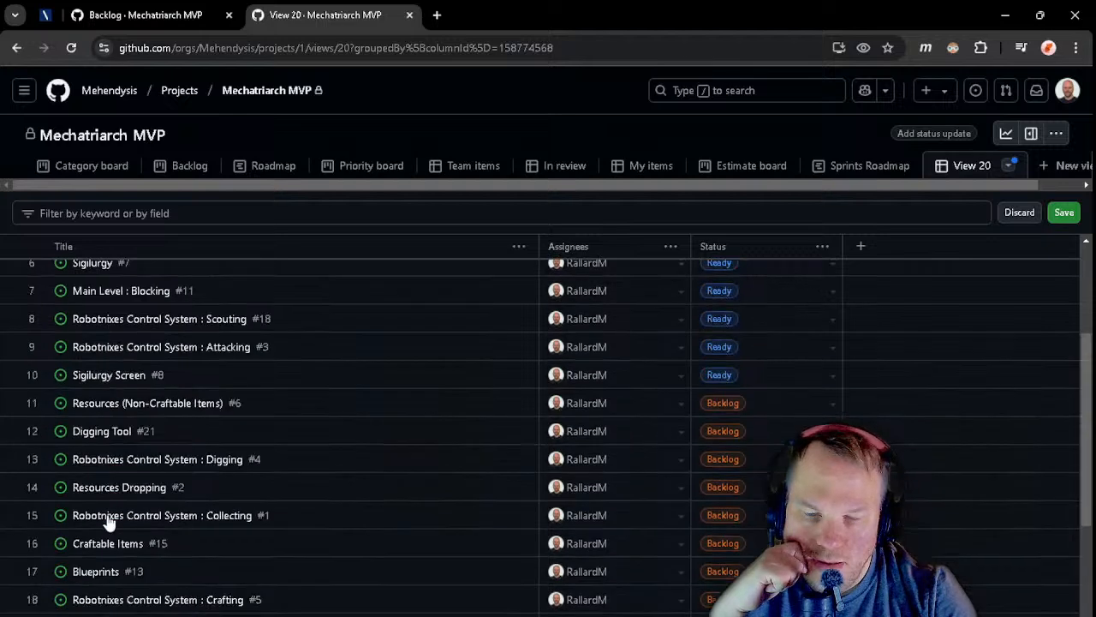
- Review the Concept Art : Characters issue's checklist and project fields, and set its estimate to 14
click(100, 309)
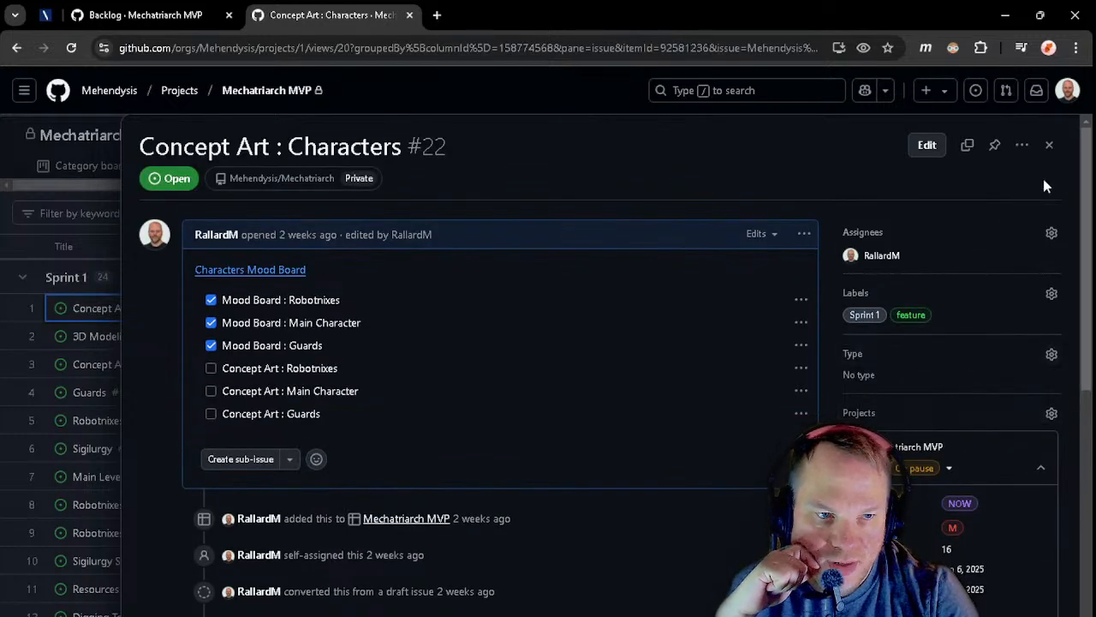
scroll(985, 368, down, 4)
scroll(964, 480, up, 2)
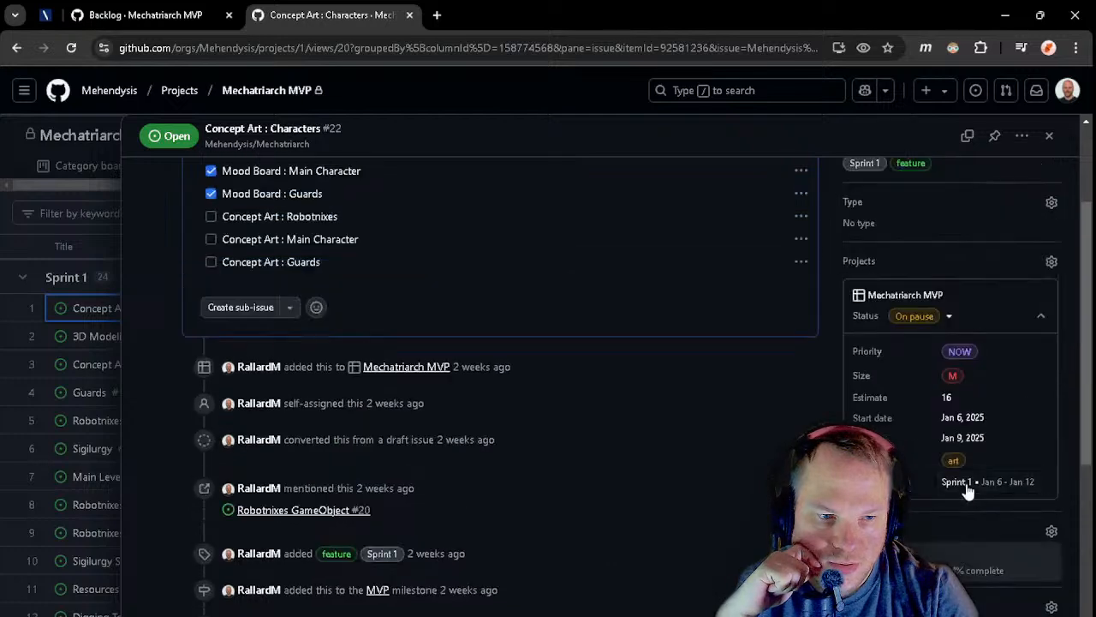
scroll(964, 479, down, 2)
scroll(963, 428, up, 2)
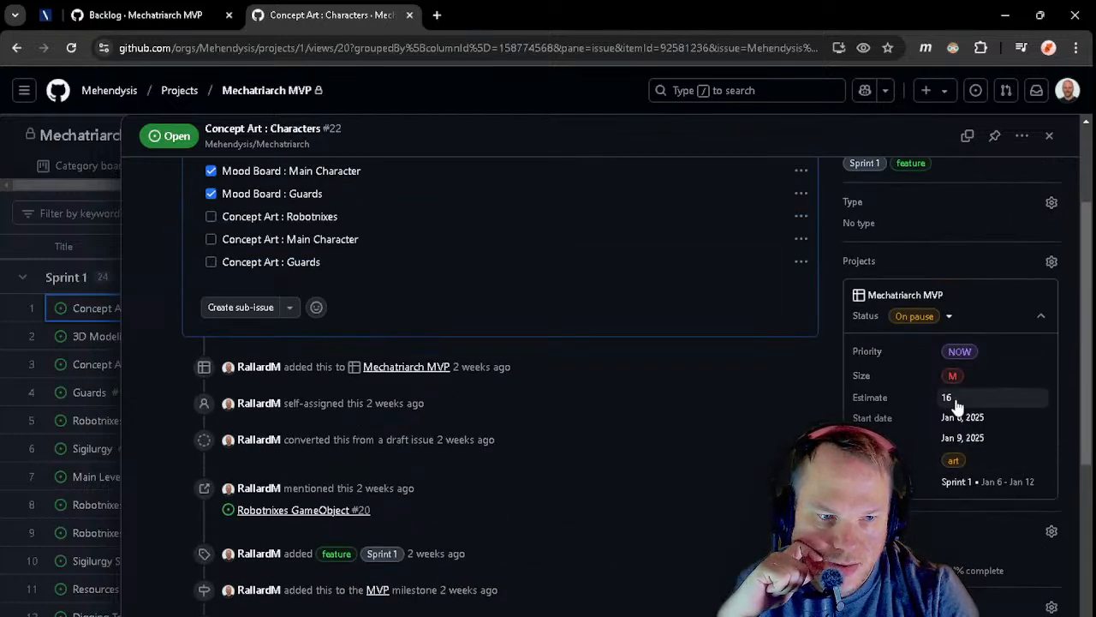
click(951, 398)
scroll(532, 350, up, 1)
scroll(274, 253, up, 1)
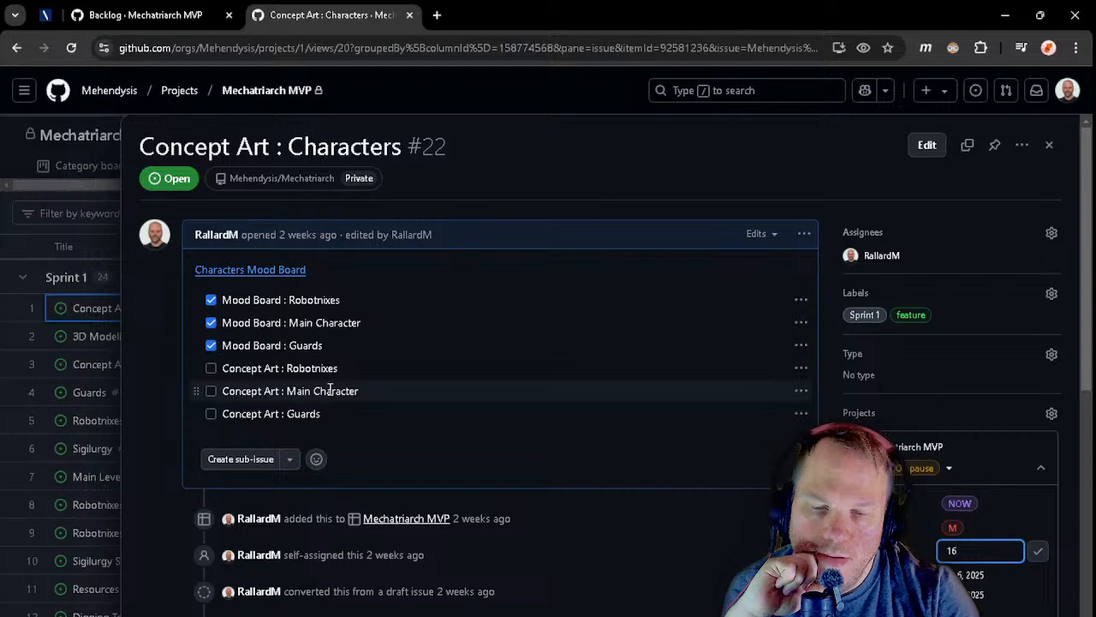
scroll(494, 432, down, 2)
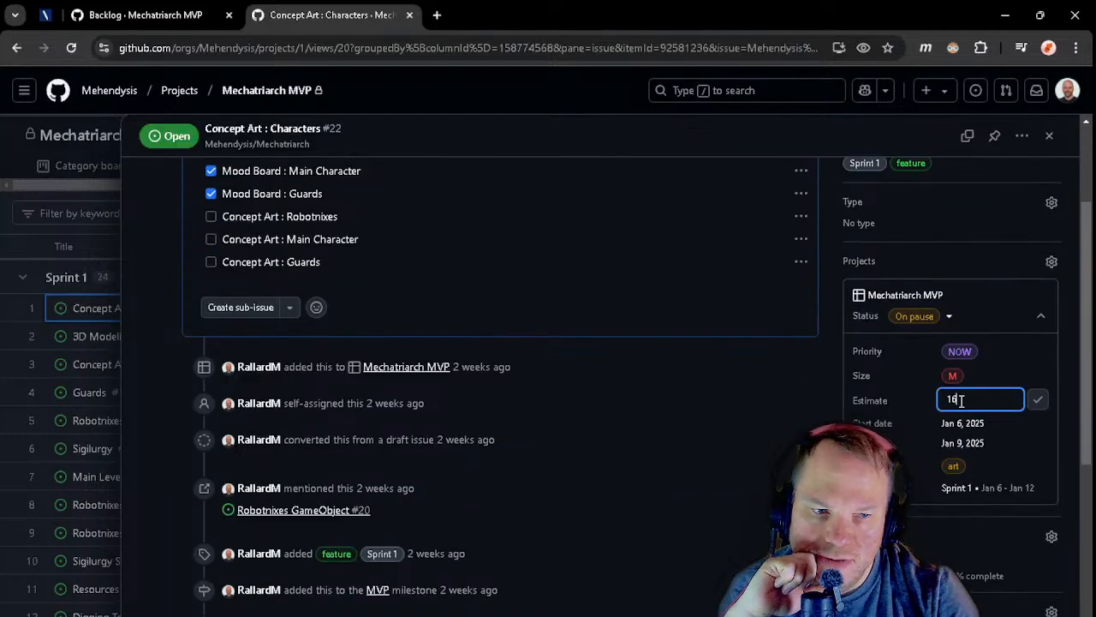
drag(961, 400, 905, 404)
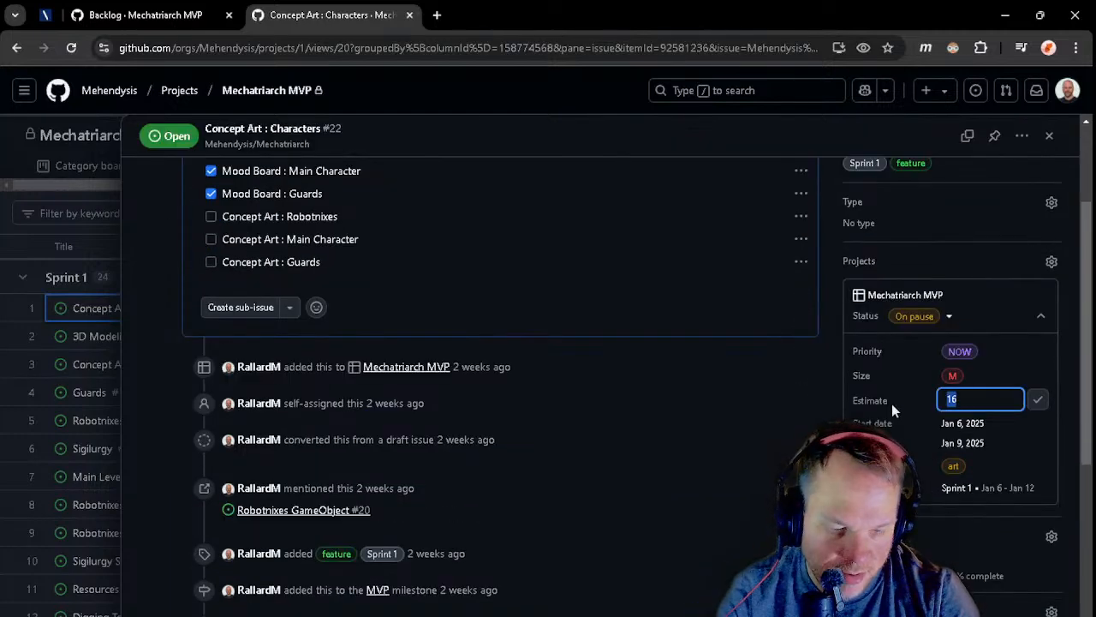
text(14)
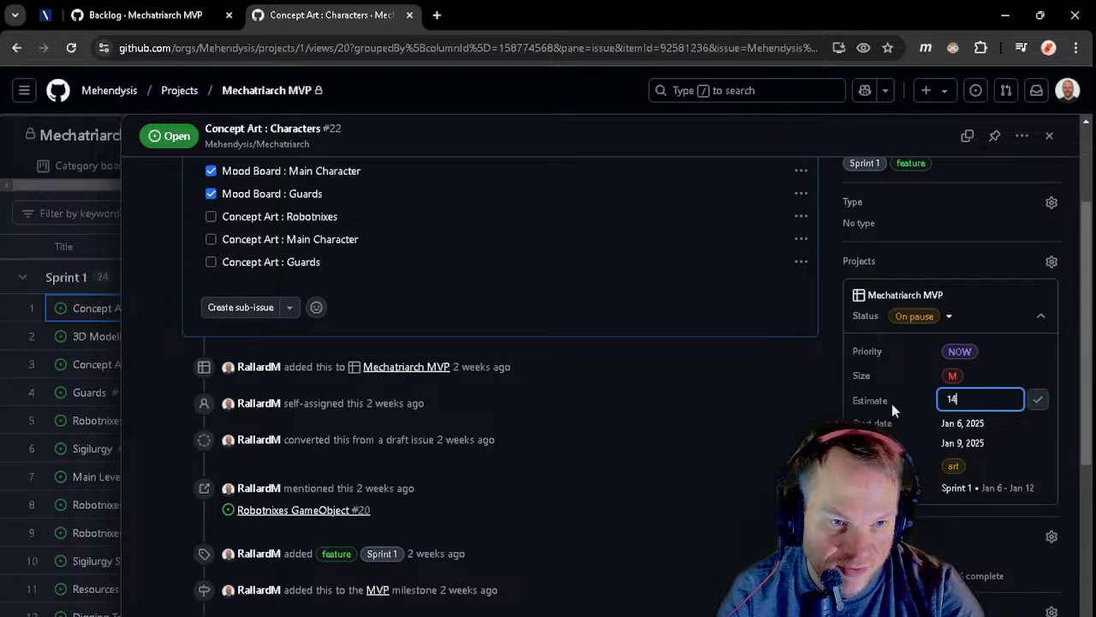
click(1037, 399)
scroll(783, 472, down, 1)
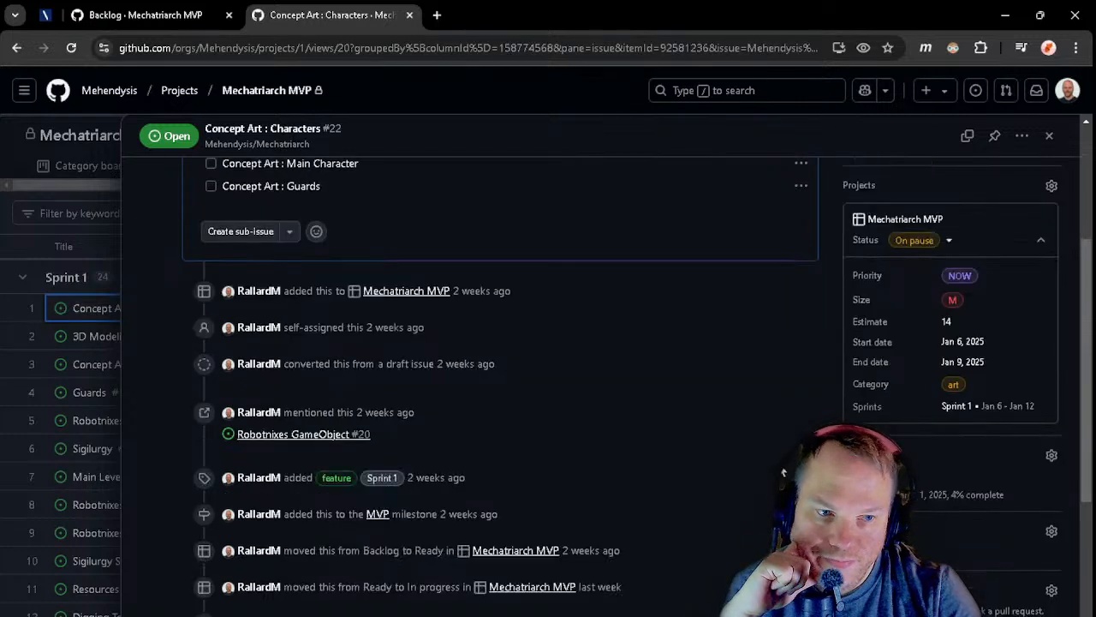
scroll(708, 543, down, 1)
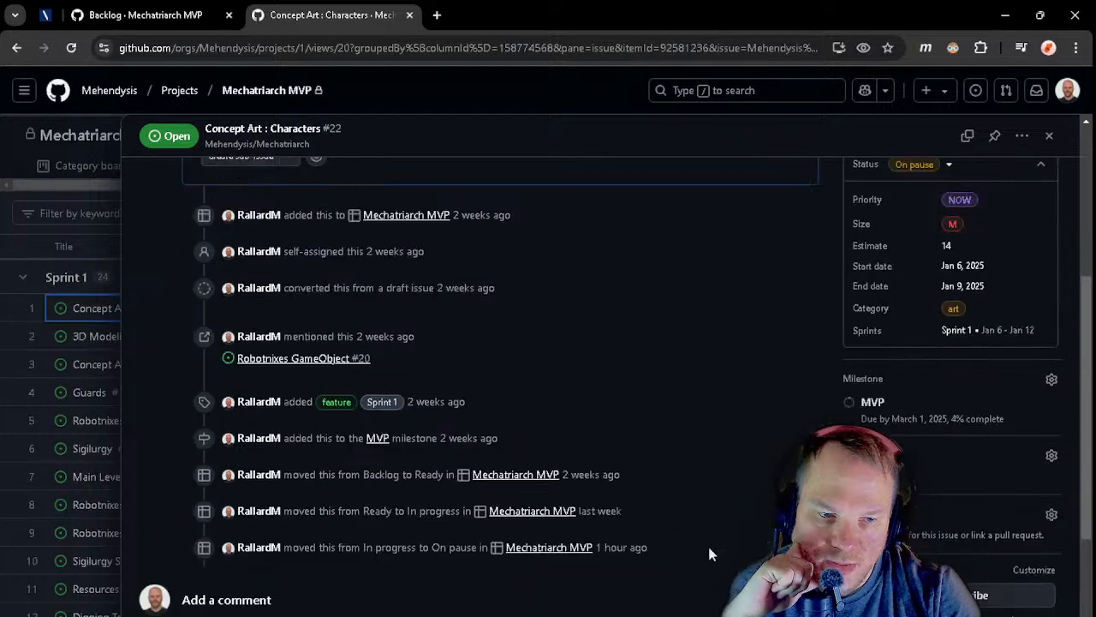
scroll(1027, 319, up, 4)
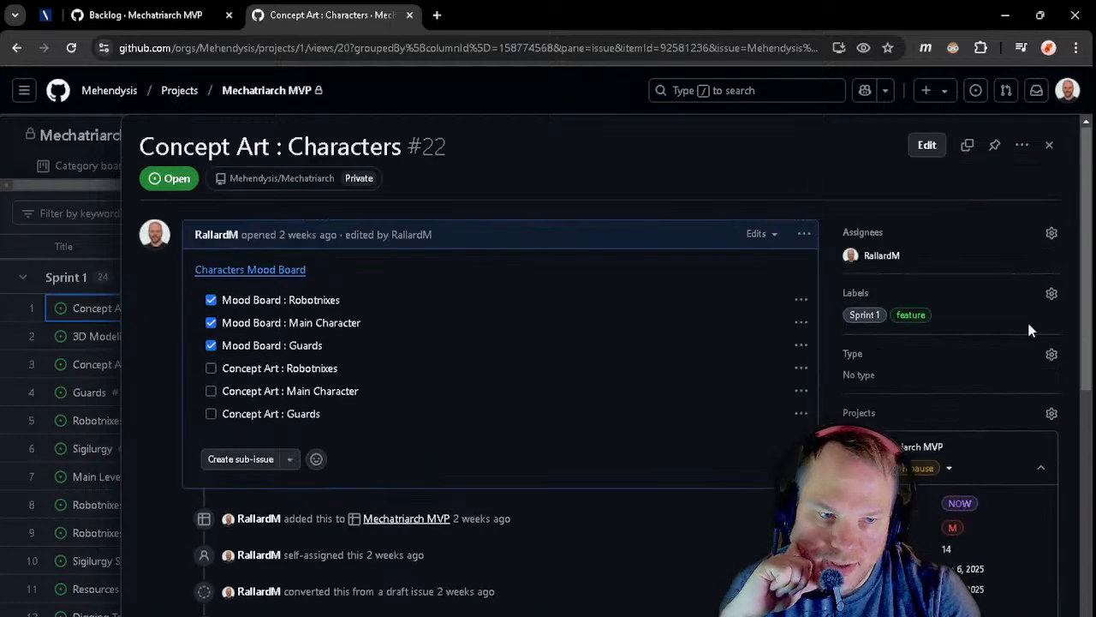
click(1050, 146)
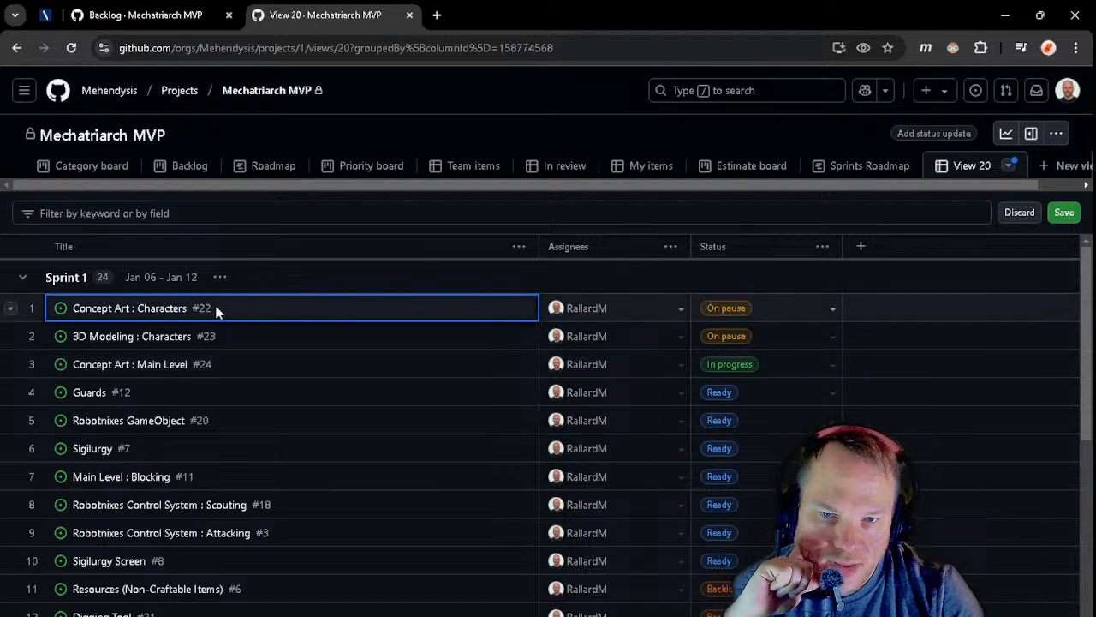
- Move the Concept Art : Characters issue from Sprint 1 to Sprint 2
click(156, 308)
scroll(856, 402, down, 3)
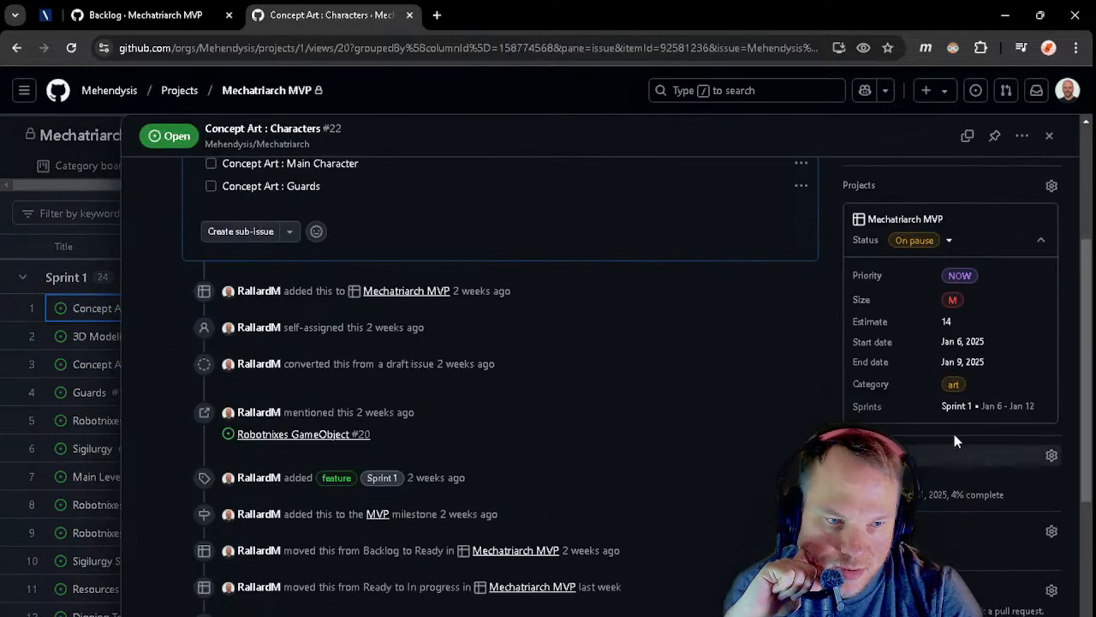
click(958, 408)
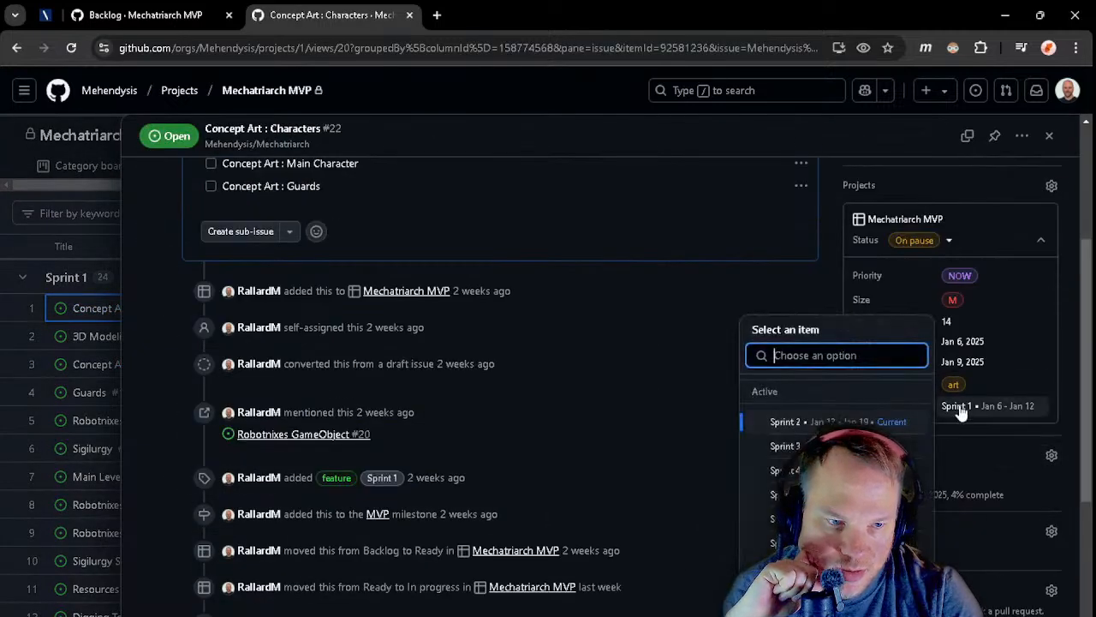
click(795, 424)
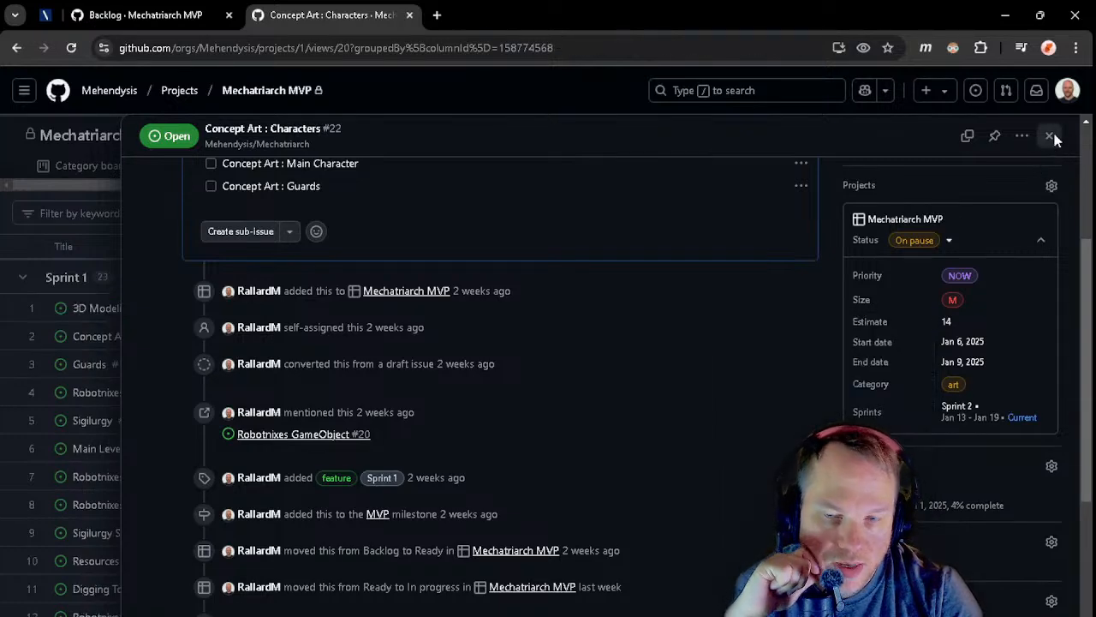
click(1051, 136)
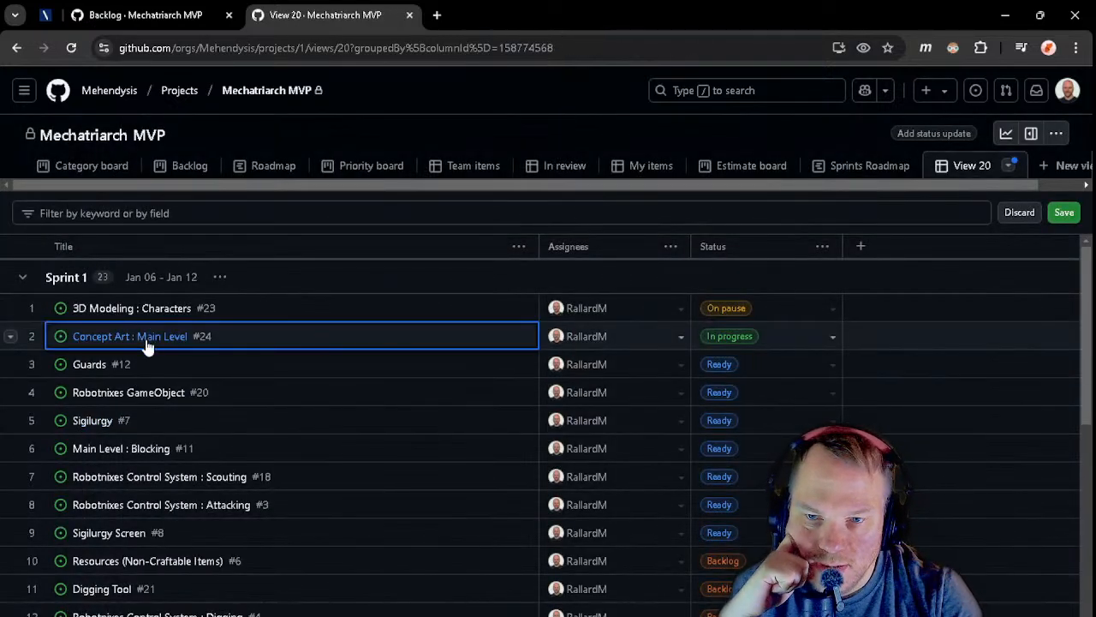
- Check the Concept Art : Main Level issue and set the 3D Modeling : Characters issue's estimate to 15
click(145, 339)
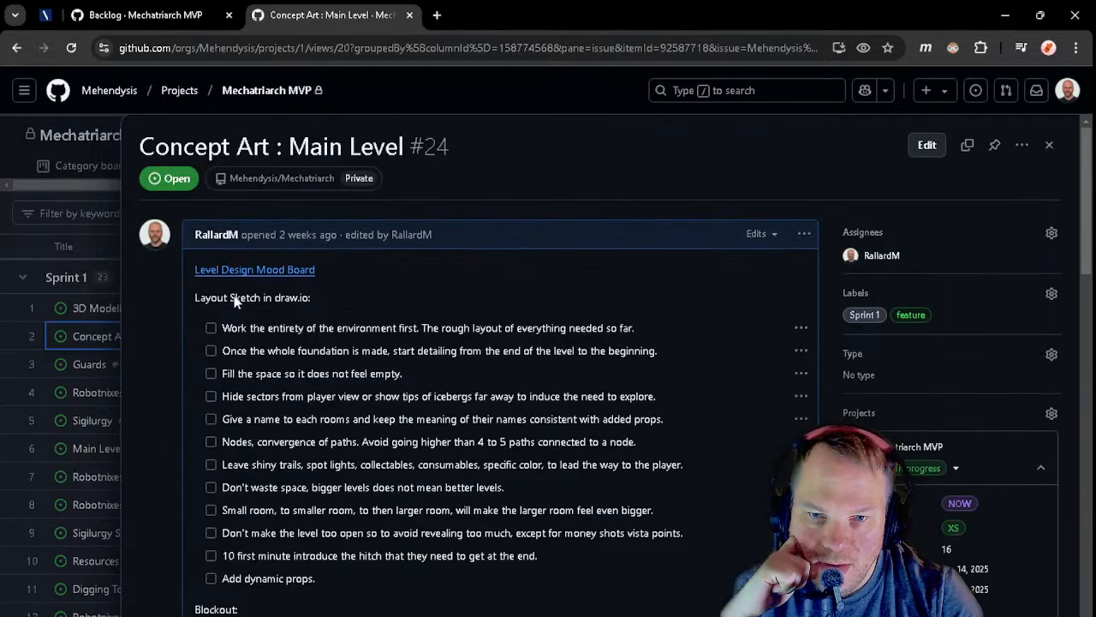
click(1051, 146)
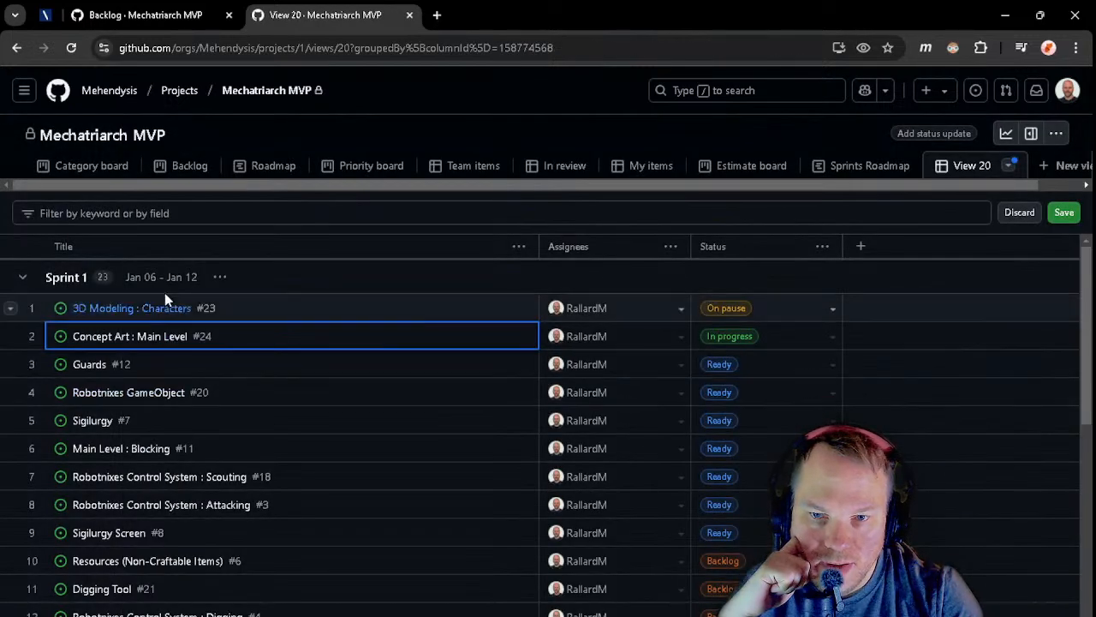
click(157, 310)
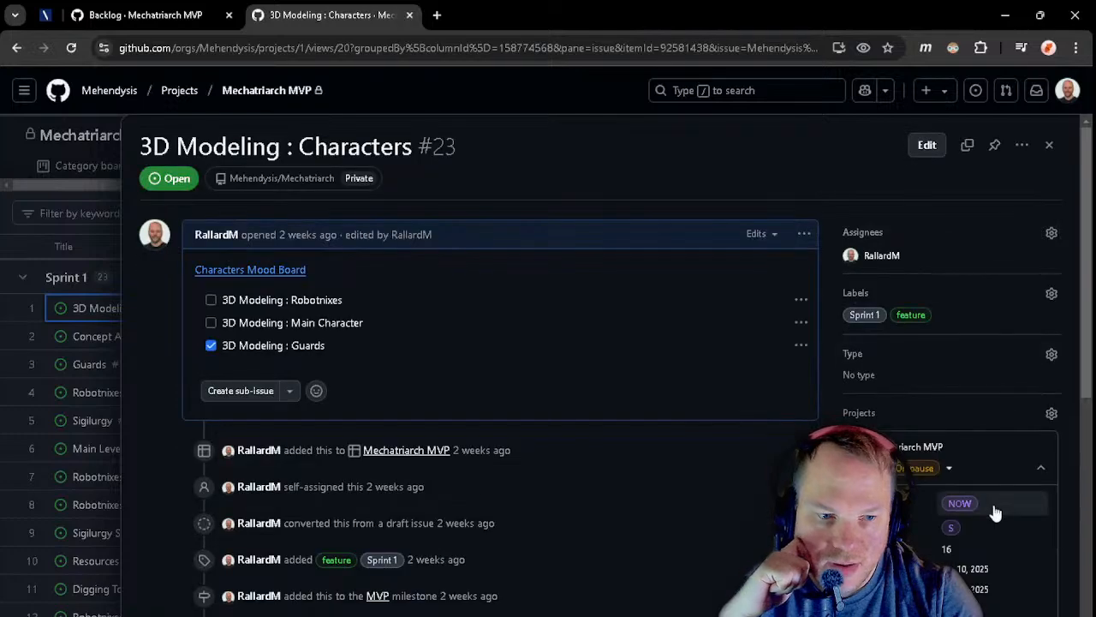
scroll(1002, 479, down, 1)
scroll(865, 418, down, 1)
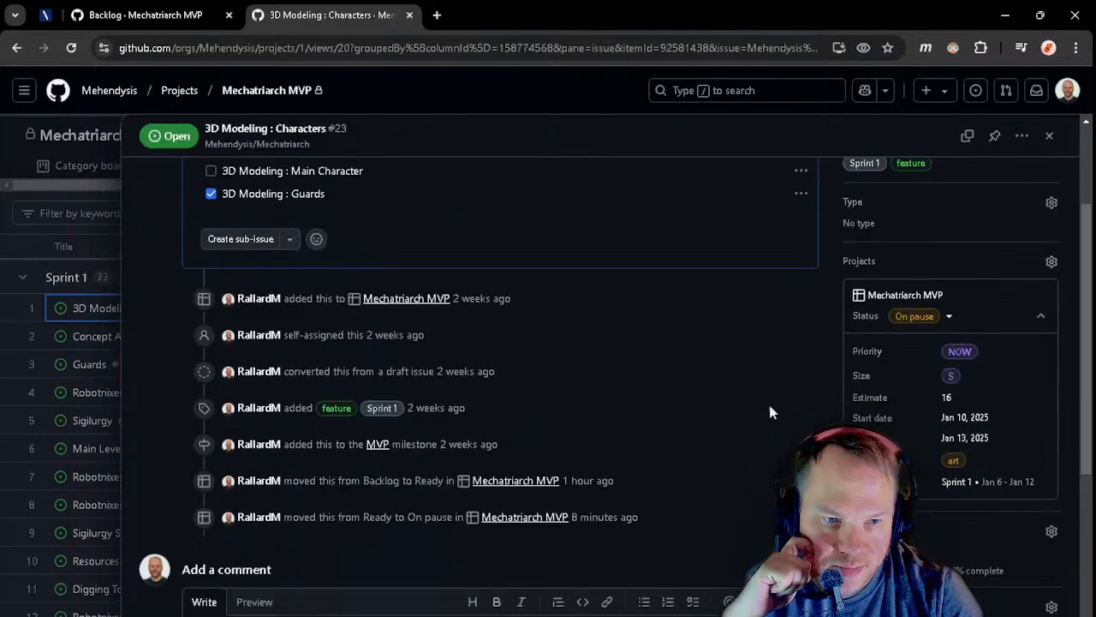
scroll(514, 401, up, 2)
scroll(961, 488, down, 1)
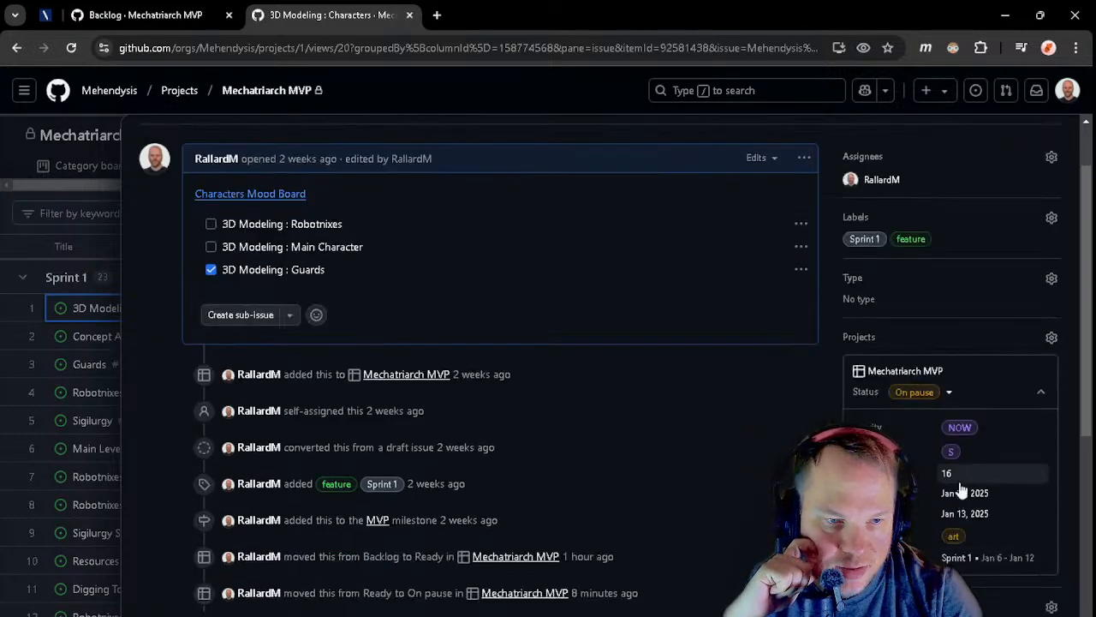
click(959, 476)
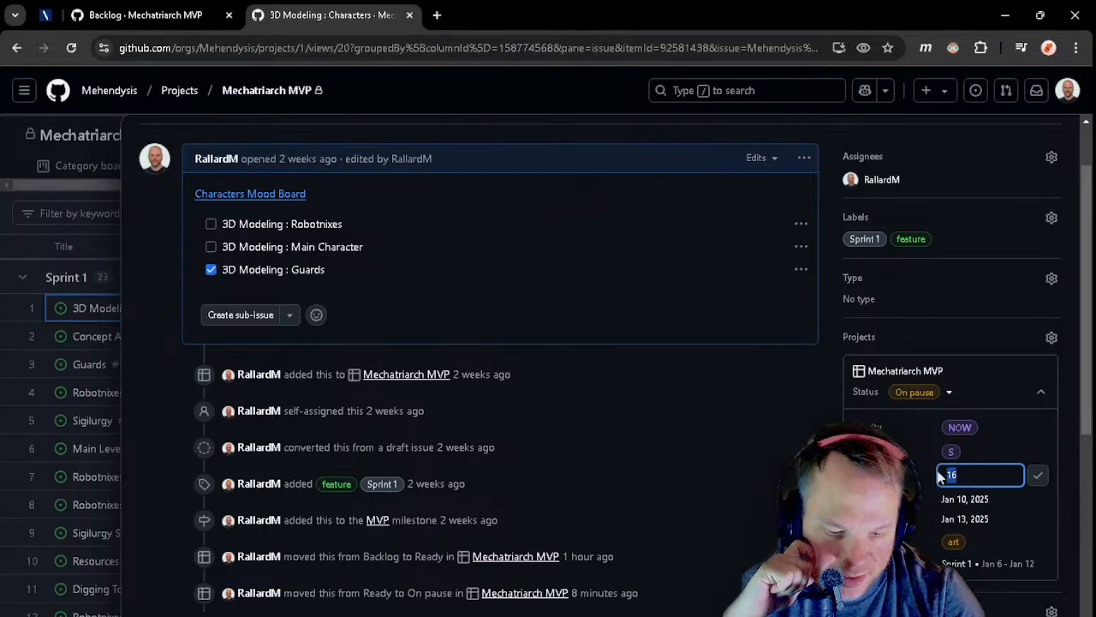
scroll(951, 428, down, 2)
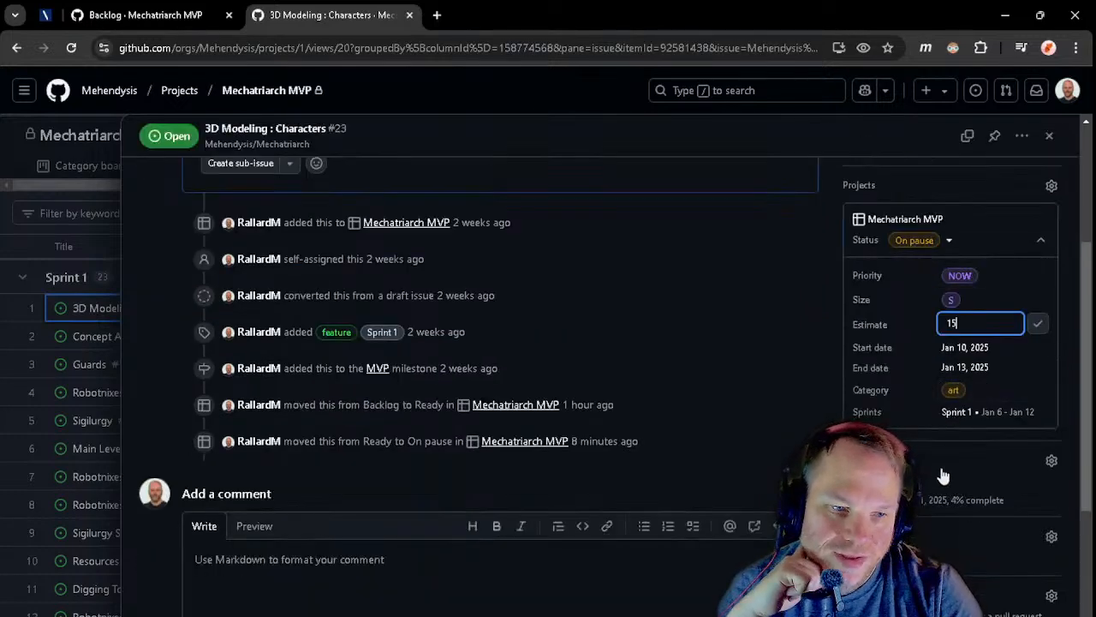
scroll(808, 390, up, 3)
click(806, 384)
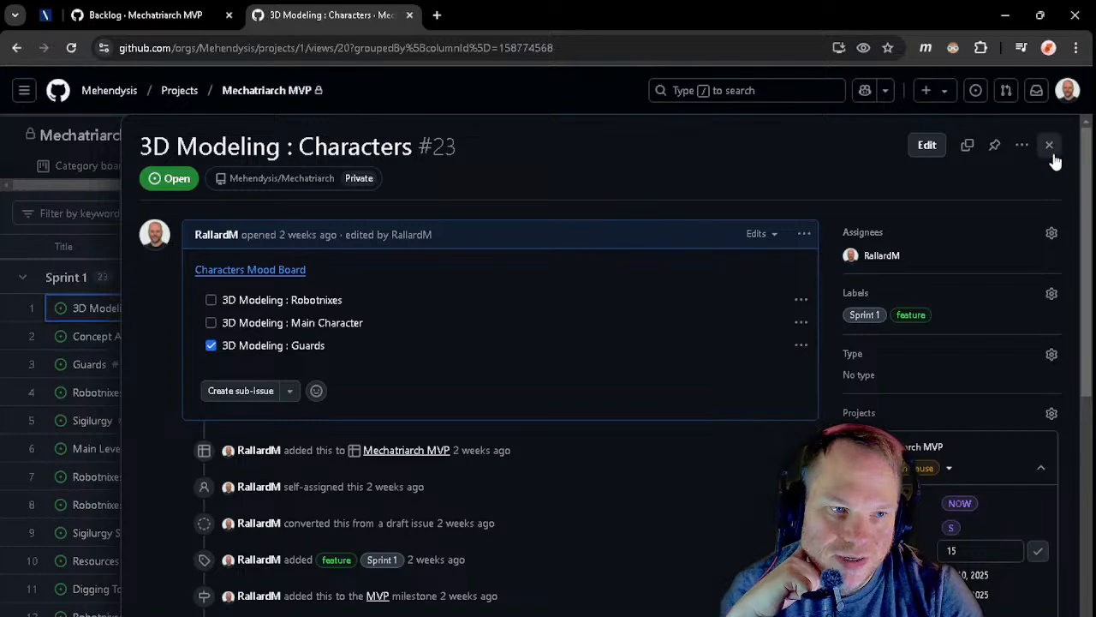
click(1050, 147)
- Move the Digging Material, Robotnixes Skills, Player Skills and Combat System issues from Sprint 1 to Sprint 2
scroll(312, 441, down, 5)
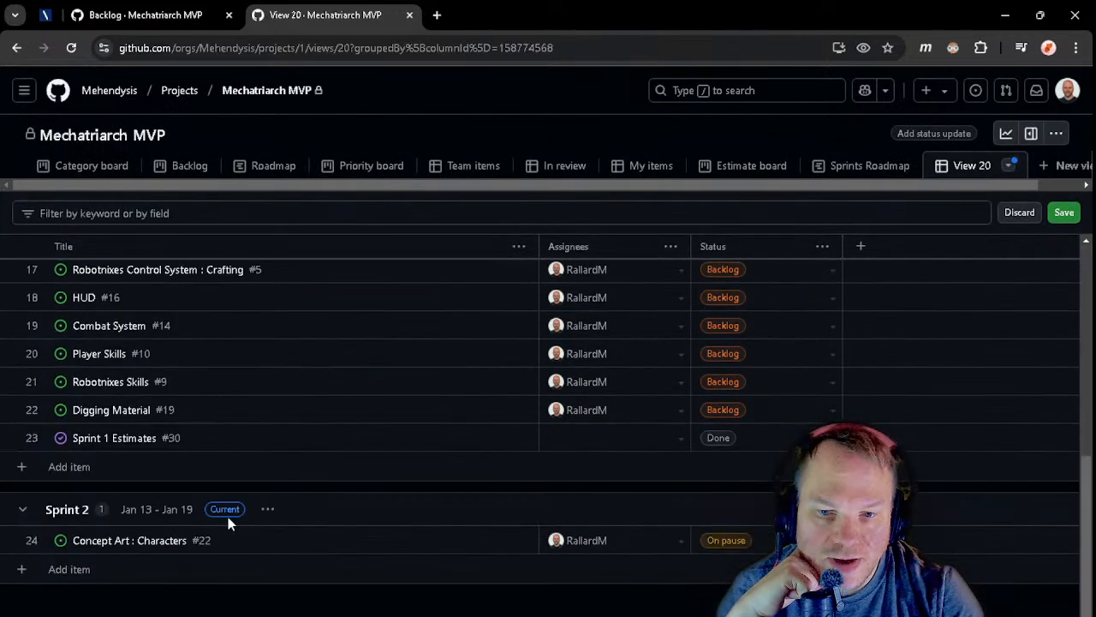
drag(125, 411, 128, 541)
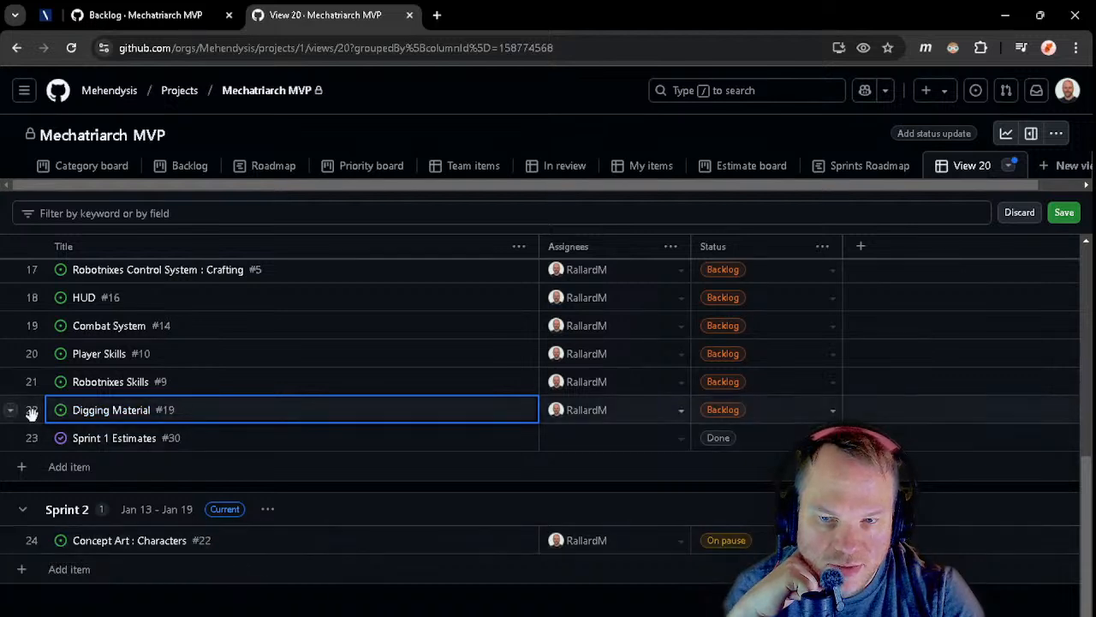
drag(29, 408, 55, 544)
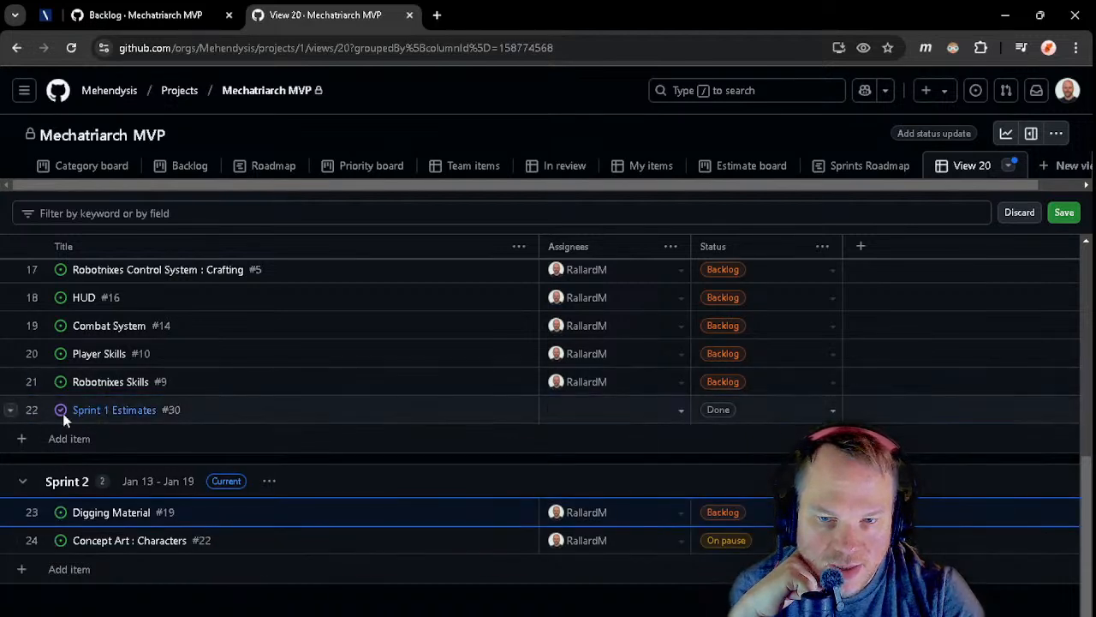
drag(33, 384, 29, 495)
drag(32, 354, 79, 471)
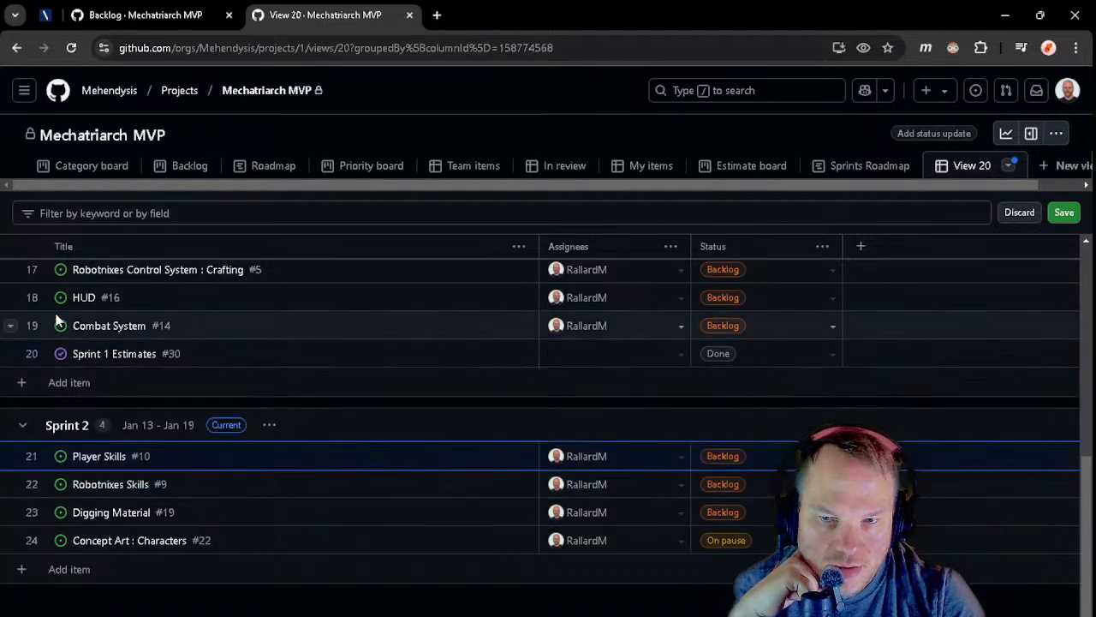
drag(34, 326, 80, 447)
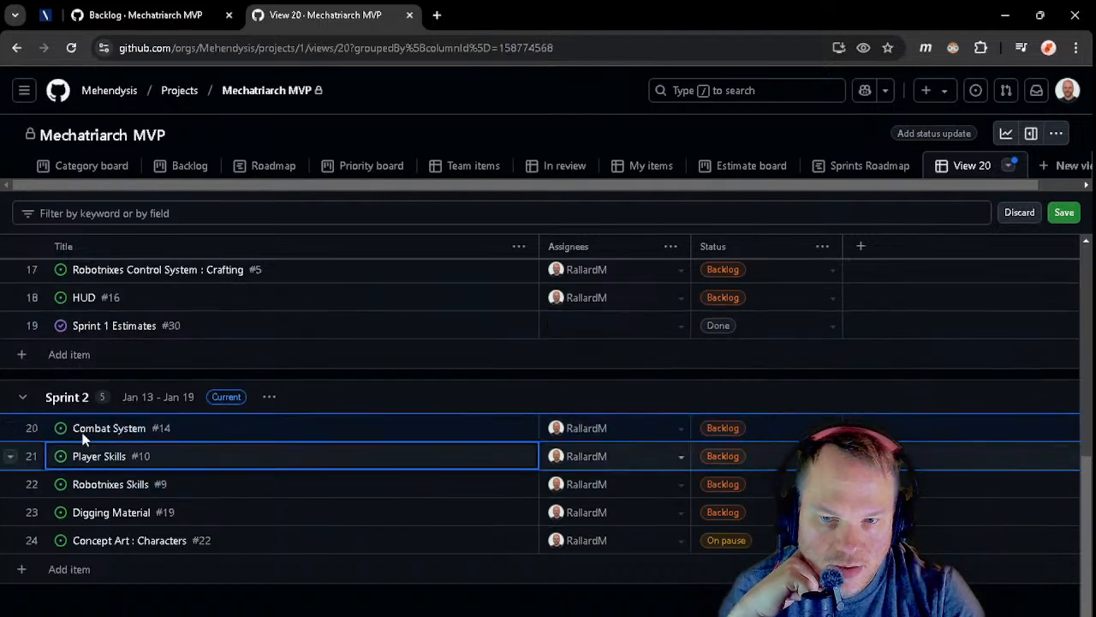
- Move the HUD, Robotnixes Control System : Crafting and Blueprints issues from Sprint 1 to Sprint 2
scroll(59, 406, up, 2)
scroll(60, 411, down, 1)
drag(32, 376, 85, 467)
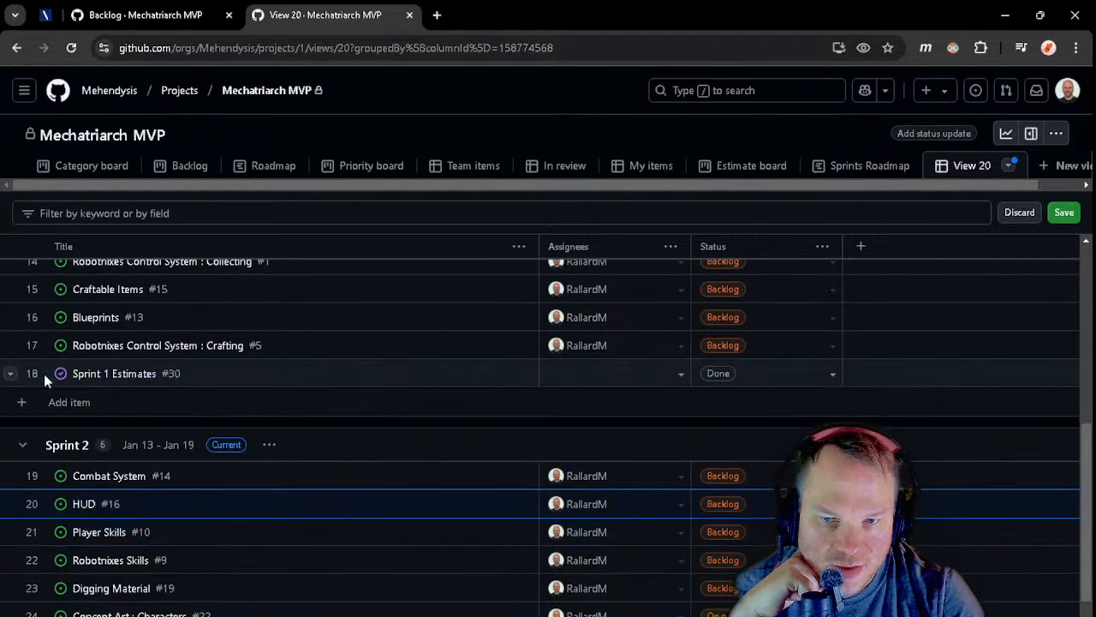
drag(27, 347, 90, 475)
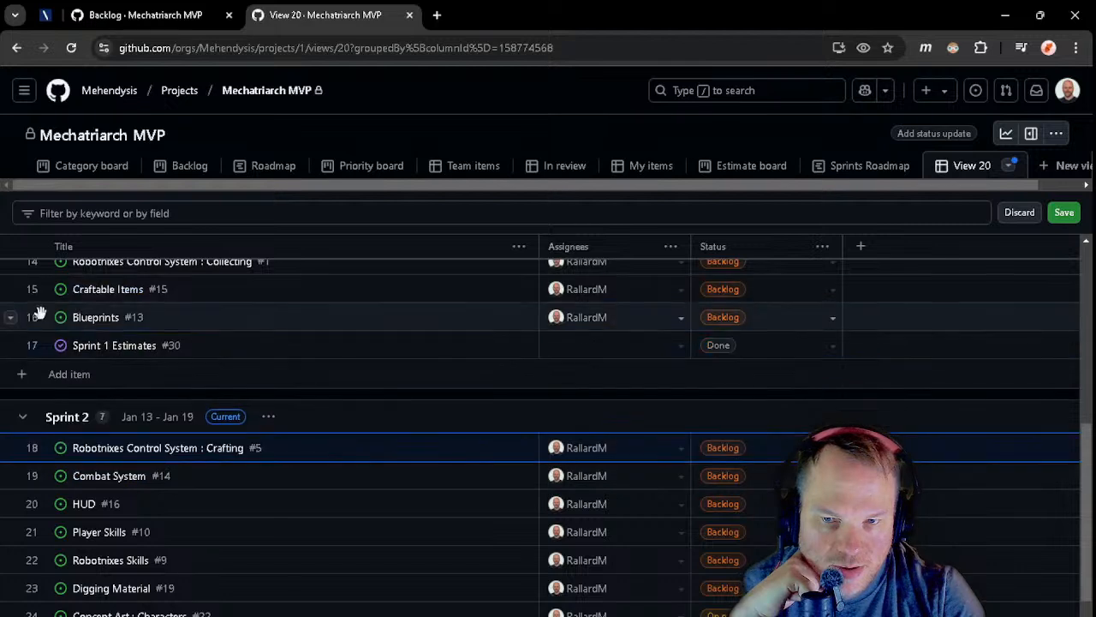
drag(30, 319, 135, 419)
- Move Craftable Items, Resources Dropping, and the Robotnixes Control System : Collecting and Digging issues from Sprint 1 to Sprint 2
scroll(64, 409, up, 2)
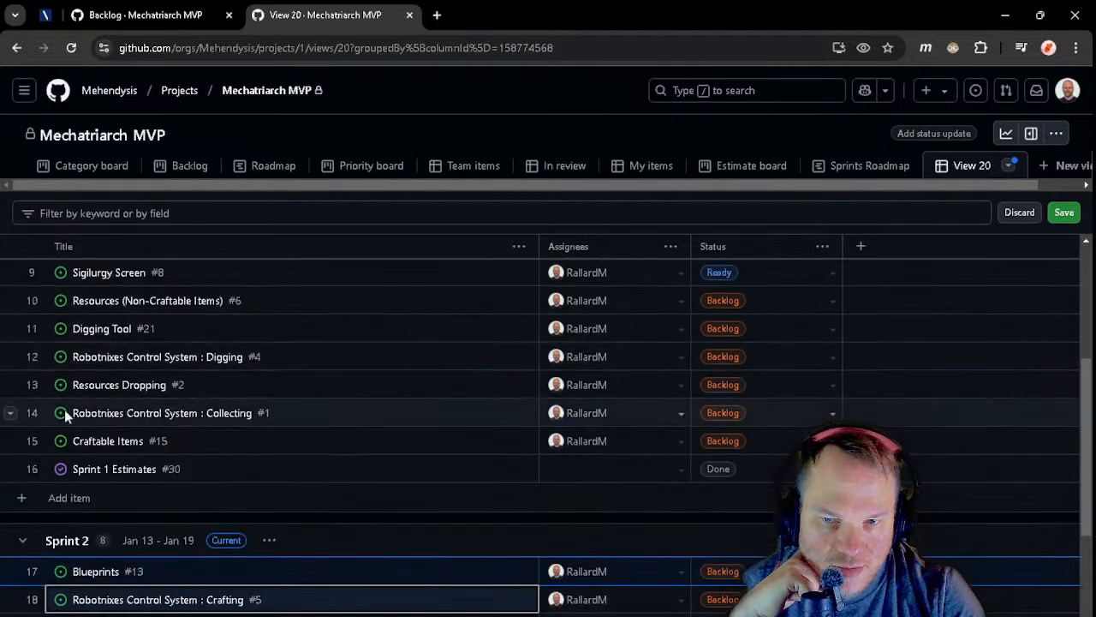
drag(32, 441, 111, 561)
drag(37, 414, 102, 482)
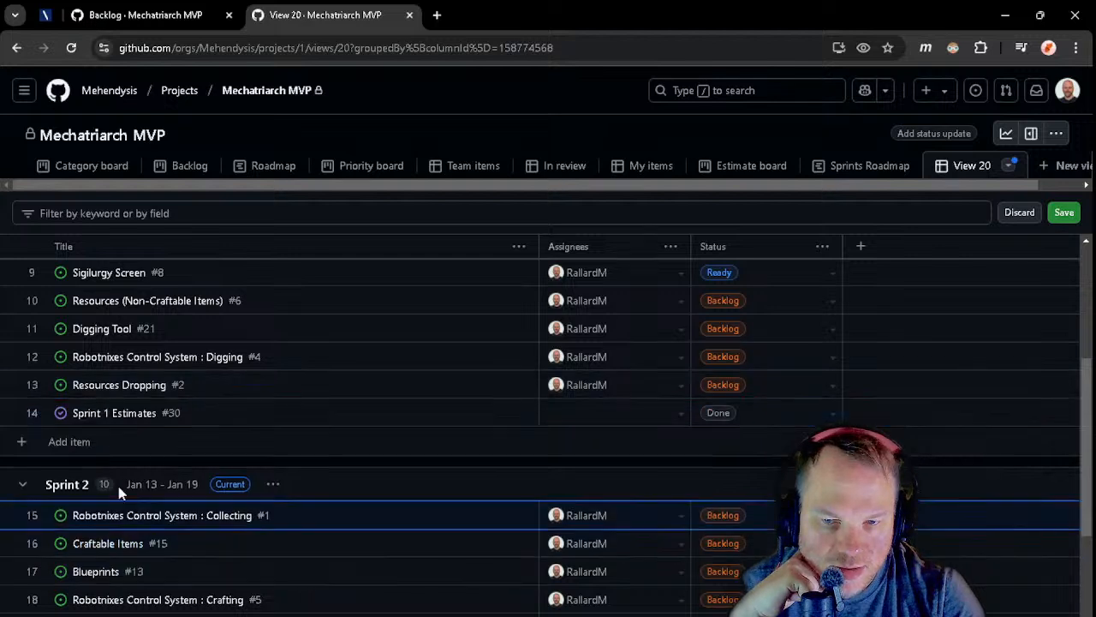
drag(28, 388, 120, 507)
drag(37, 356, 86, 363)
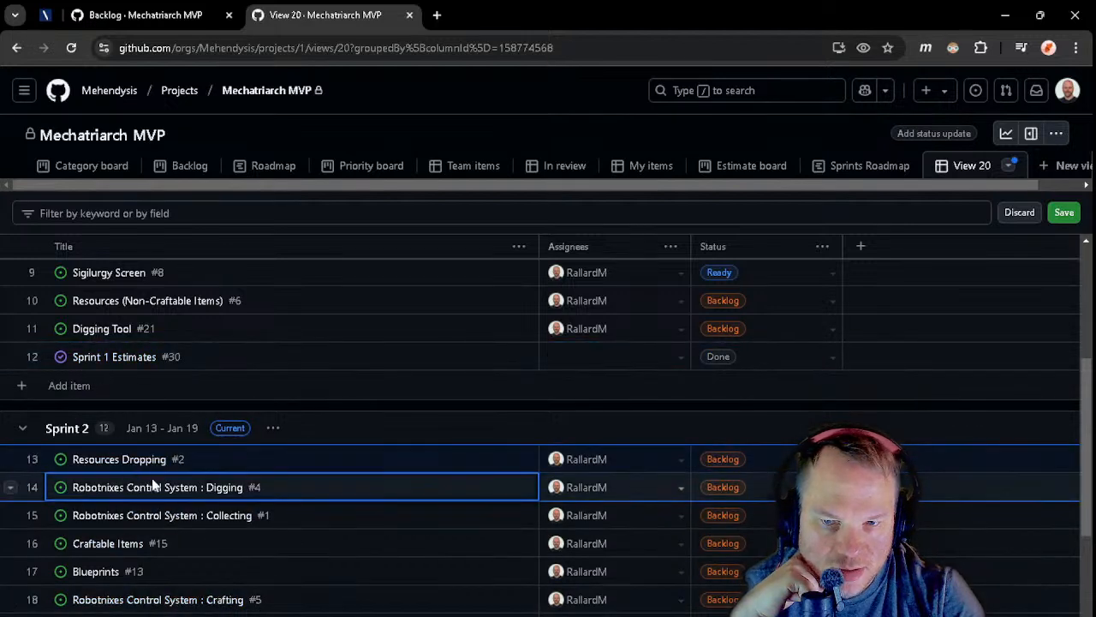
- Move Digging Tool, Resources (Non-Craftable Items), Sigilurgy Screen and Robotnixes Control System : Attacking from Sprint 1 to Sprint 2
click(69, 332)
shift+click(168, 353)
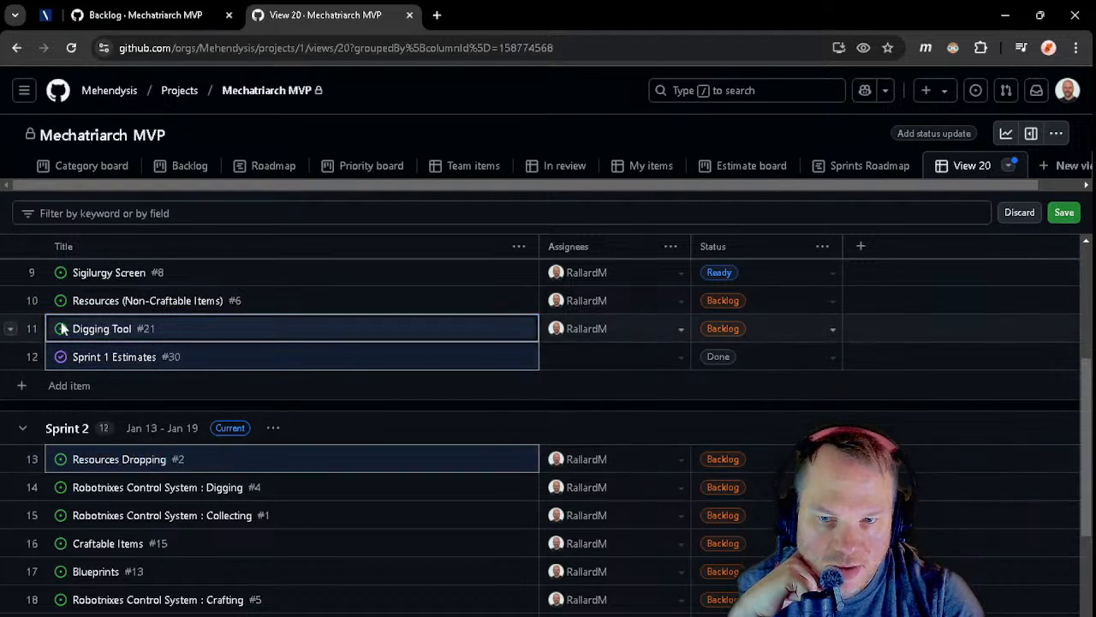
drag(27, 326, 77, 445)
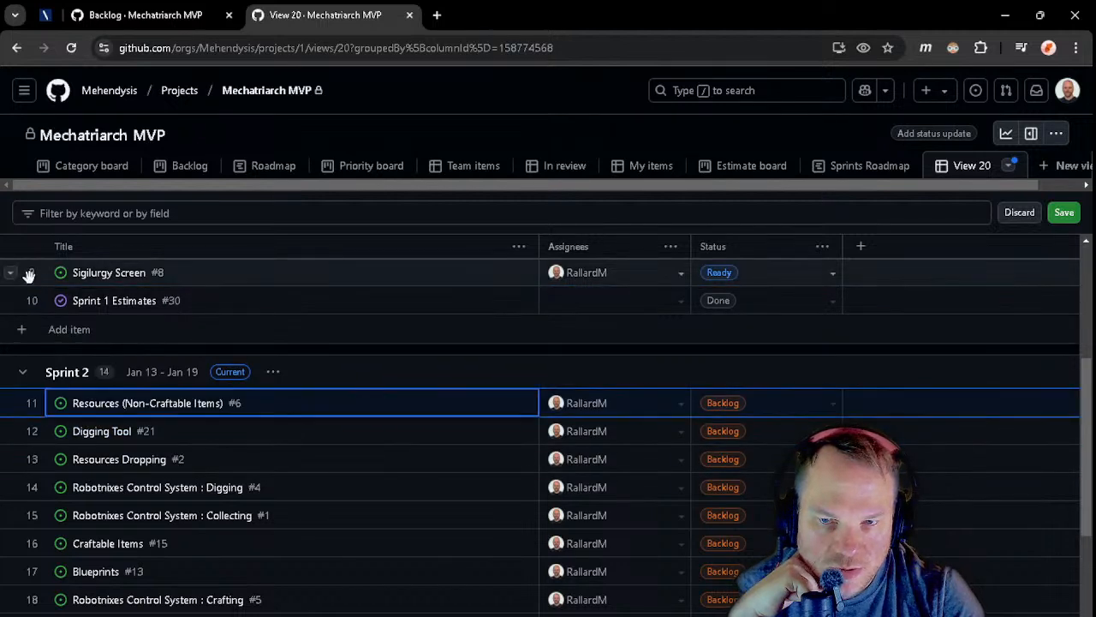
drag(28, 274, 100, 386)
scroll(15, 330, up, 1)
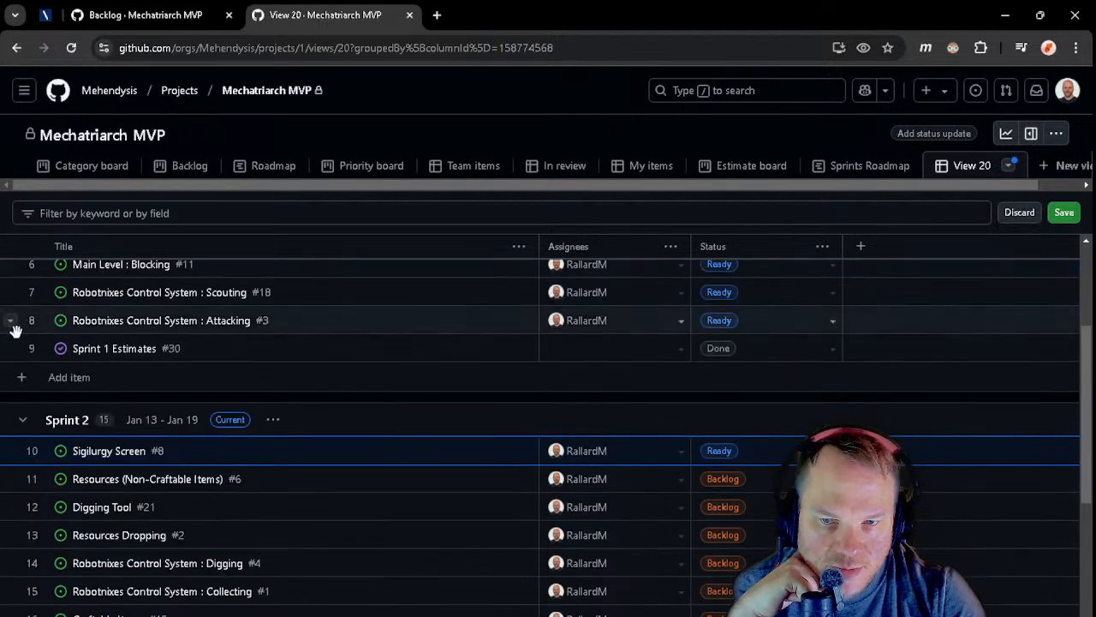
drag(28, 320, 102, 420)
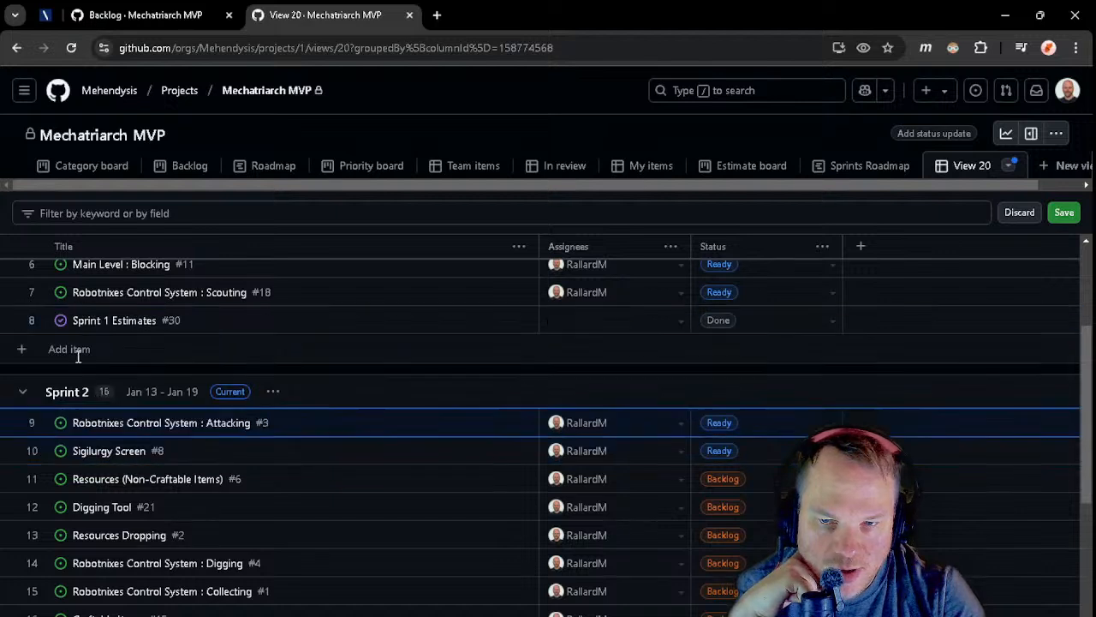
- Move Robotnixes Control System : Scouting, Main Level : Blocking, Sigilurgy and Robotnixes GameObject from Sprint 1 to Sprint 2
drag(19, 291, 149, 410)
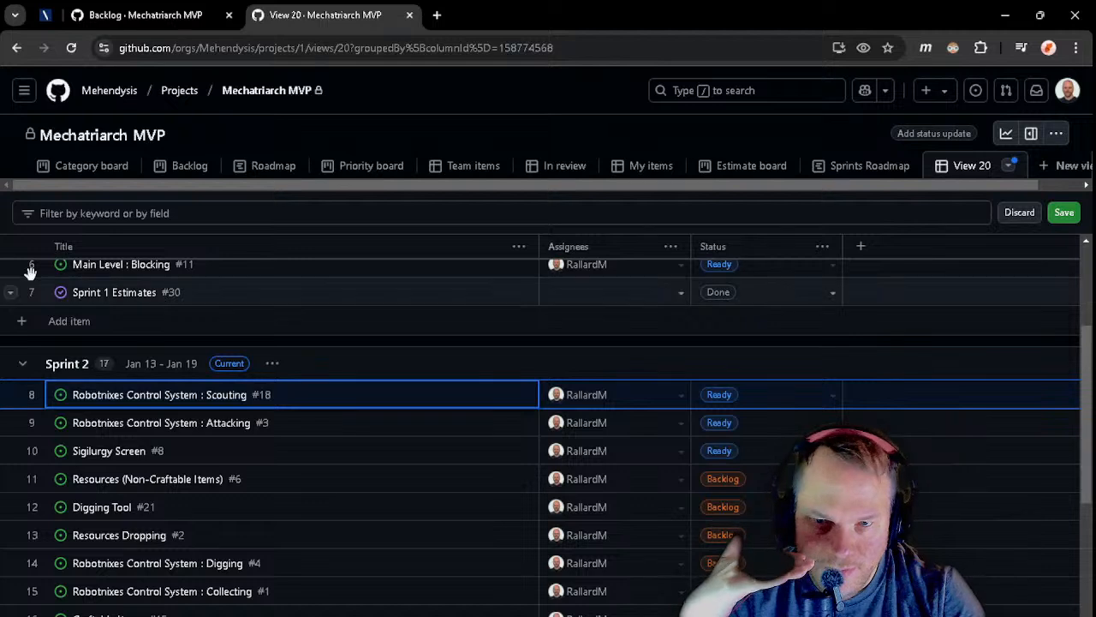
drag(32, 268, 74, 387)
scroll(72, 294, up, 1)
drag(29, 311, 100, 428)
drag(29, 284, 119, 401)
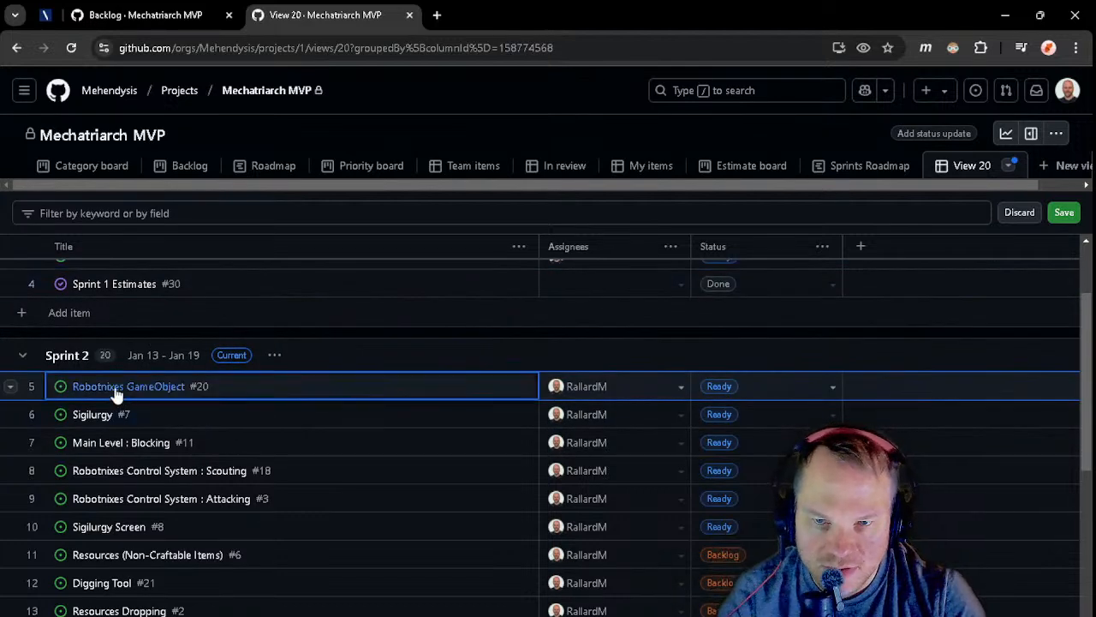
- Move the Guards, Concept Art : Main Level and 3D Modeling : Characters issues from Sprint 1 to Sprint 2
scroll(61, 330, up, 1)
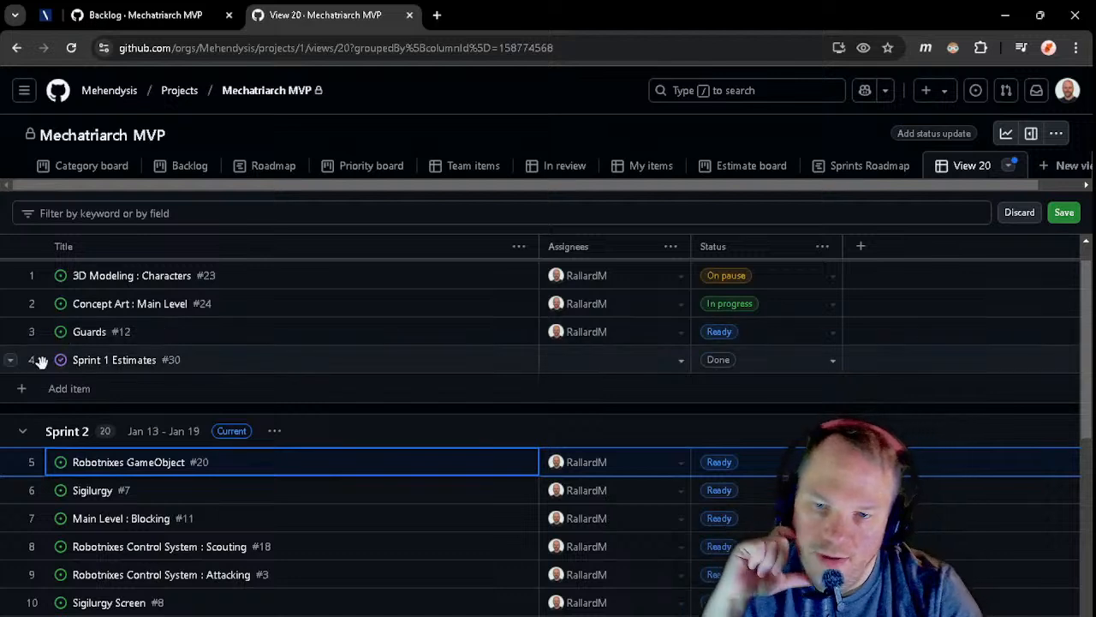
drag(64, 335, 57, 423)
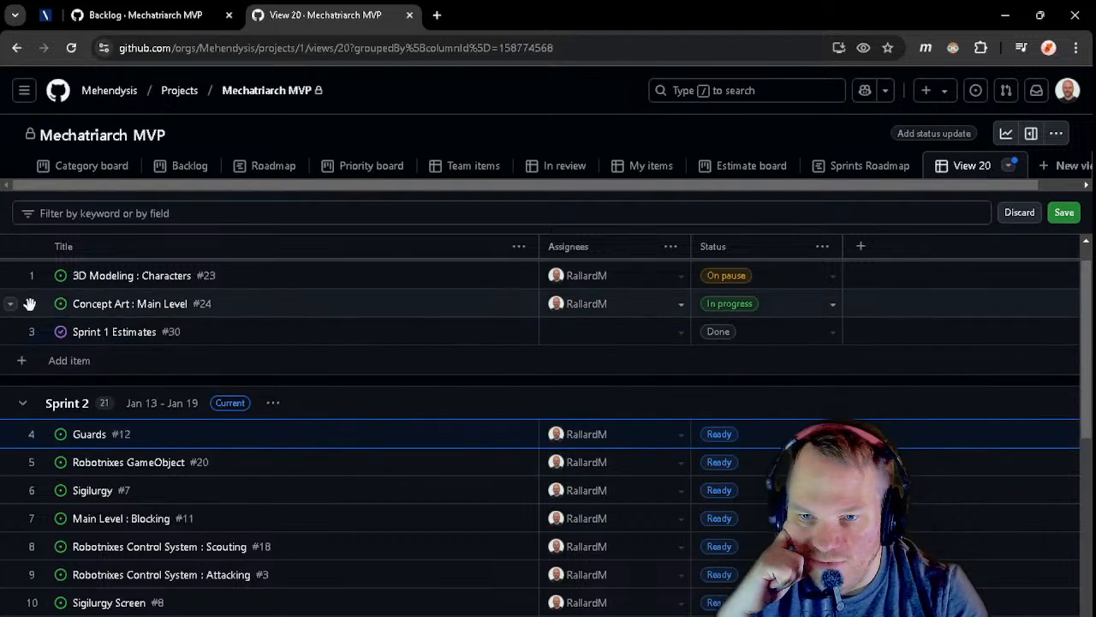
drag(29, 303, 49, 403)
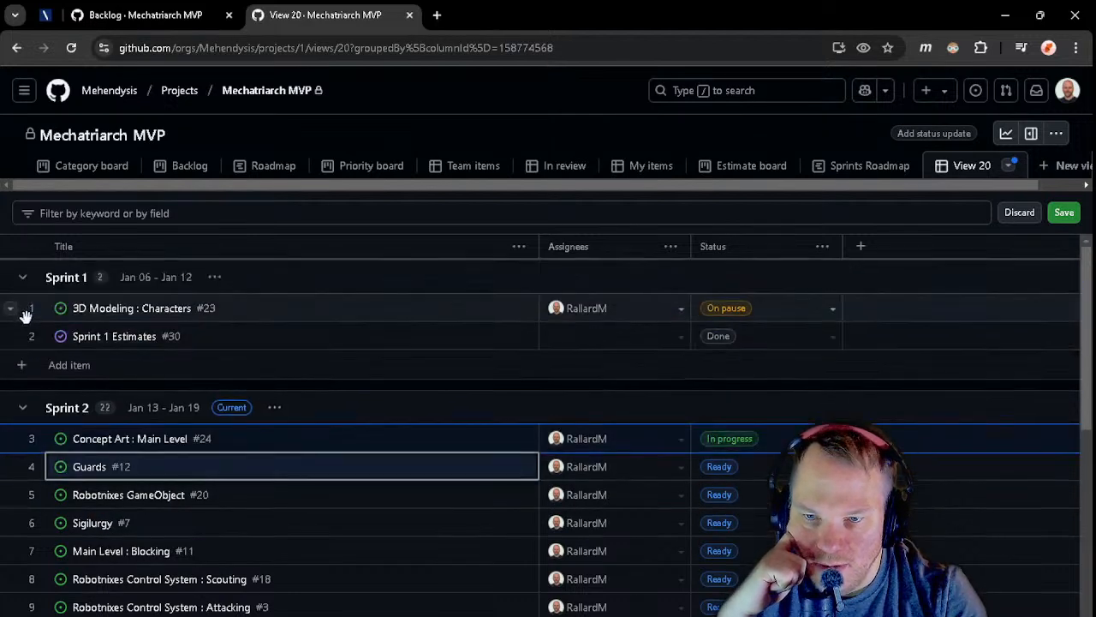
drag(38, 308, 127, 418)
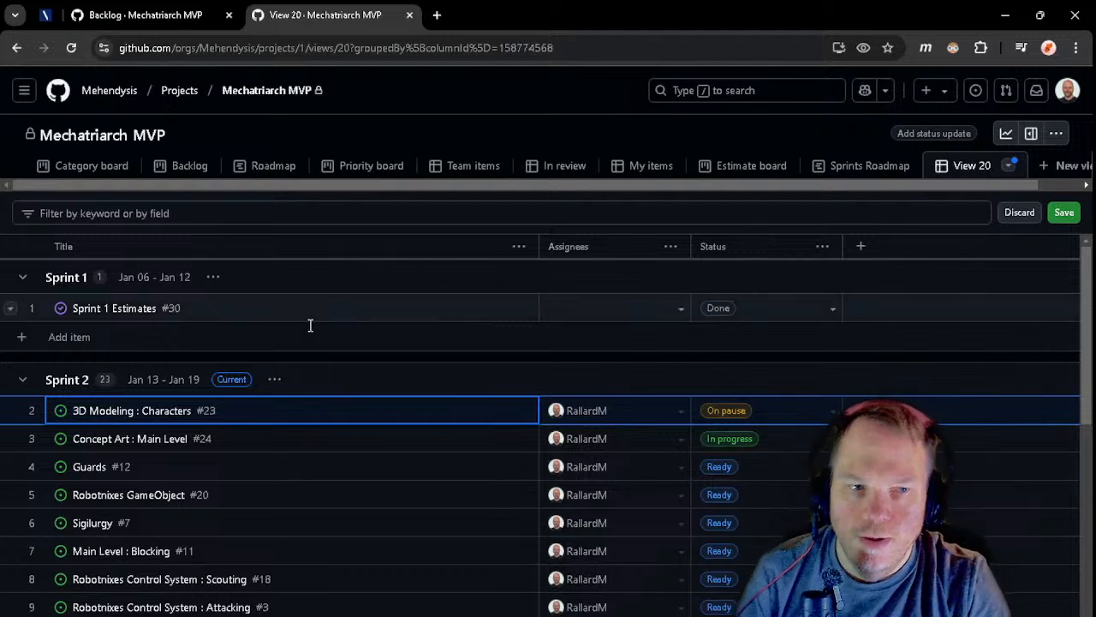
- Rename the current project view as Sprints Table
click(1011, 169)
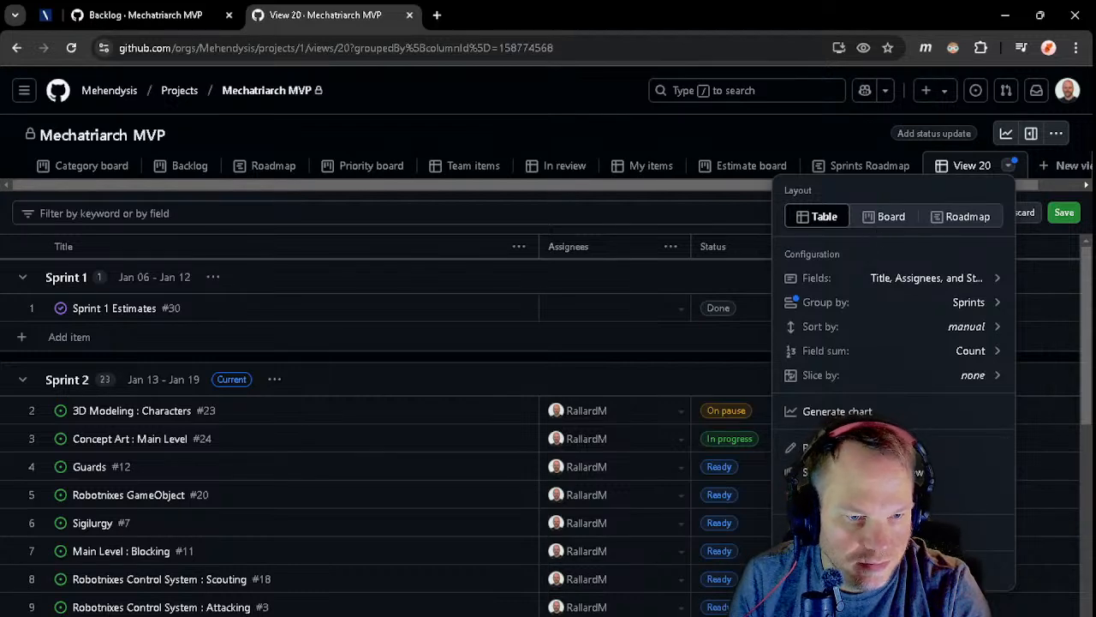
click(822, 447)
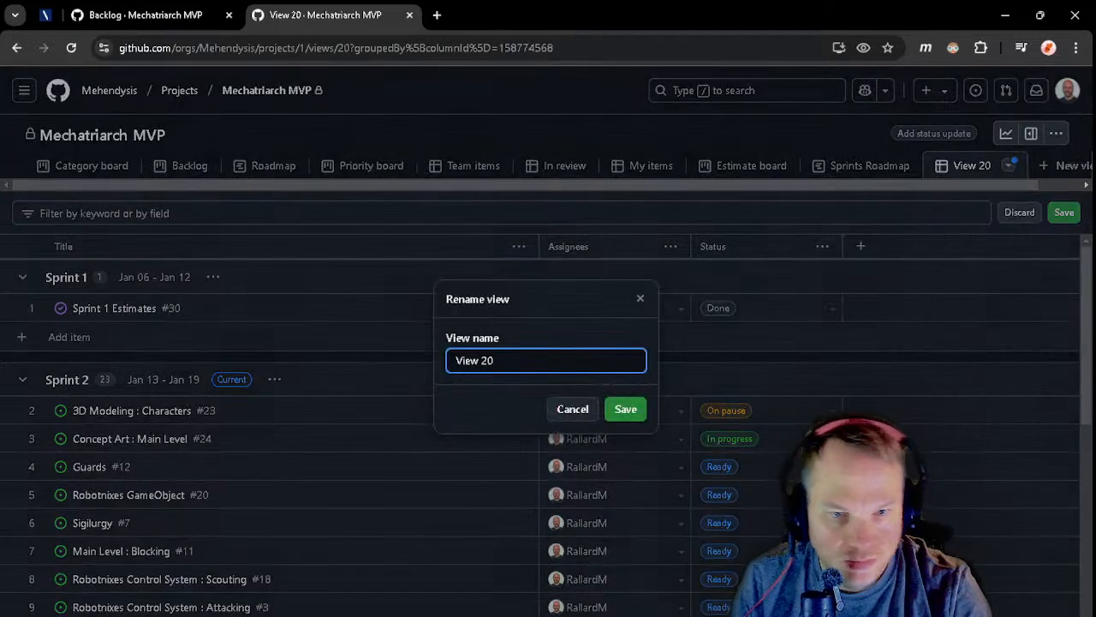
key(BackSpace)
key(BackSpace)
key(BackSpace)
key(BackSpace)
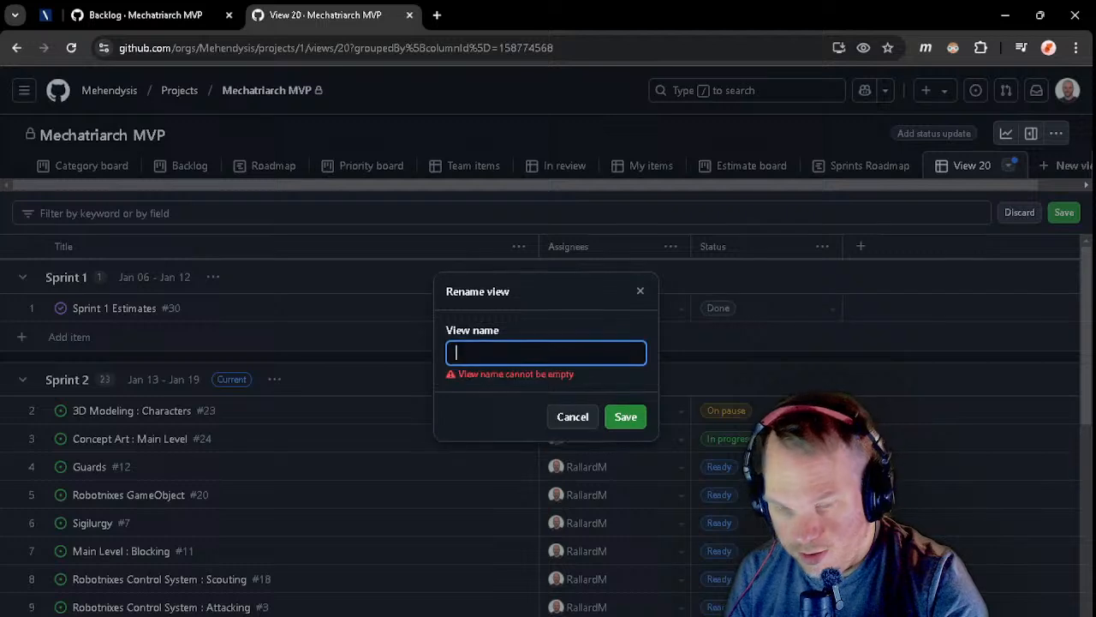
text(Sprint )
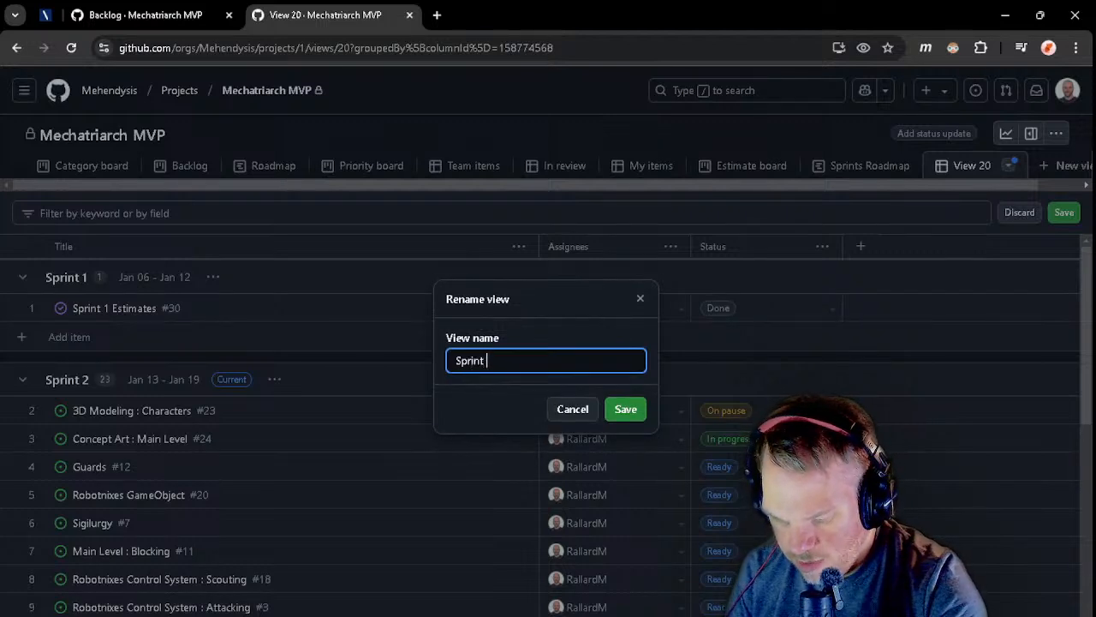
text(Table)
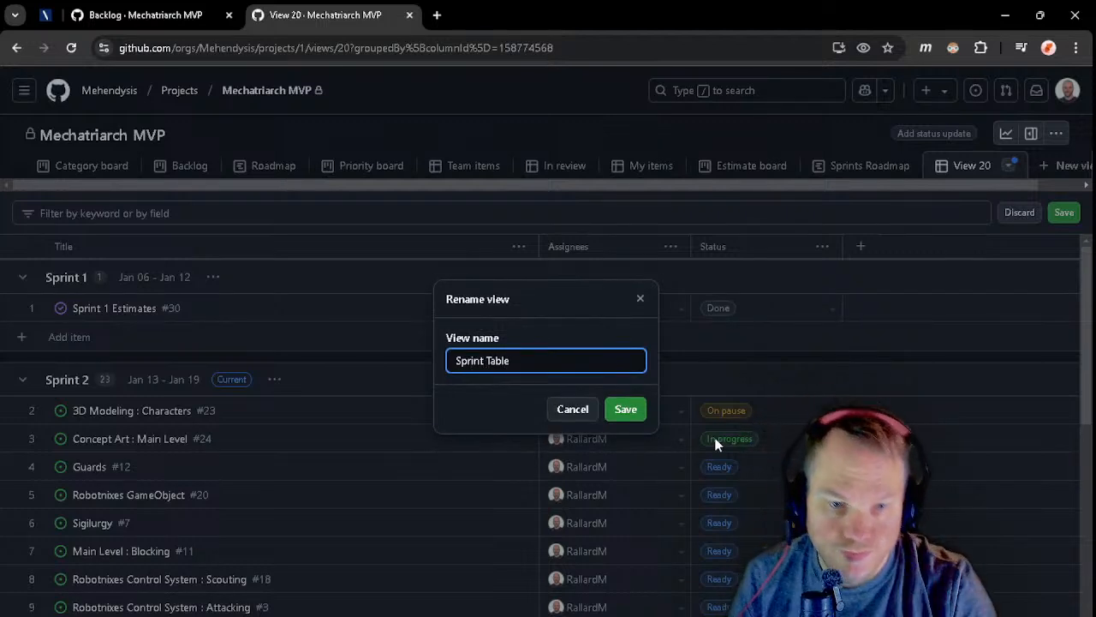
click(624, 409)
- Look over the regrouped sprint items and open the project's Insights charts
scroll(206, 580, down, 2)
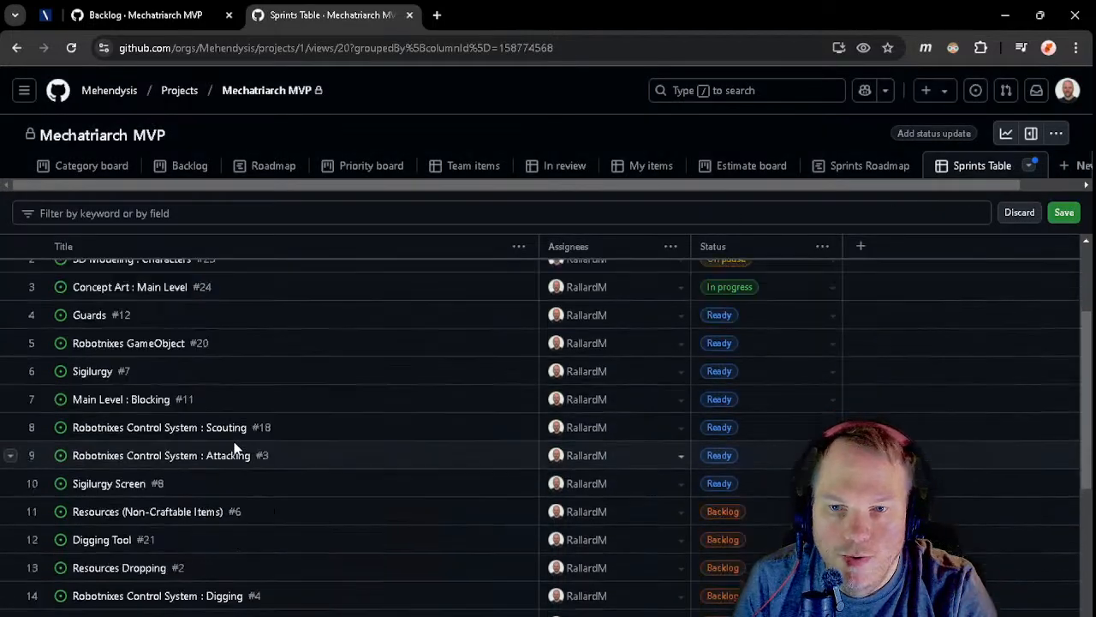
scroll(238, 450, up, 2)
click(1006, 133)
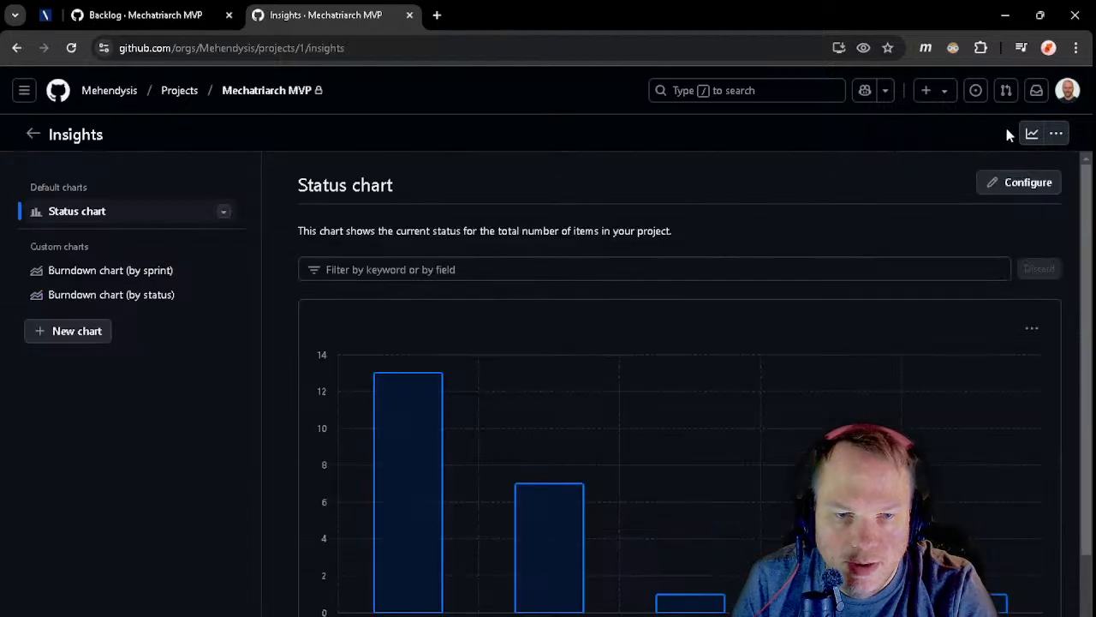
- View the Burndown chart (by sprint) and set its Group by option to None
click(142, 270)
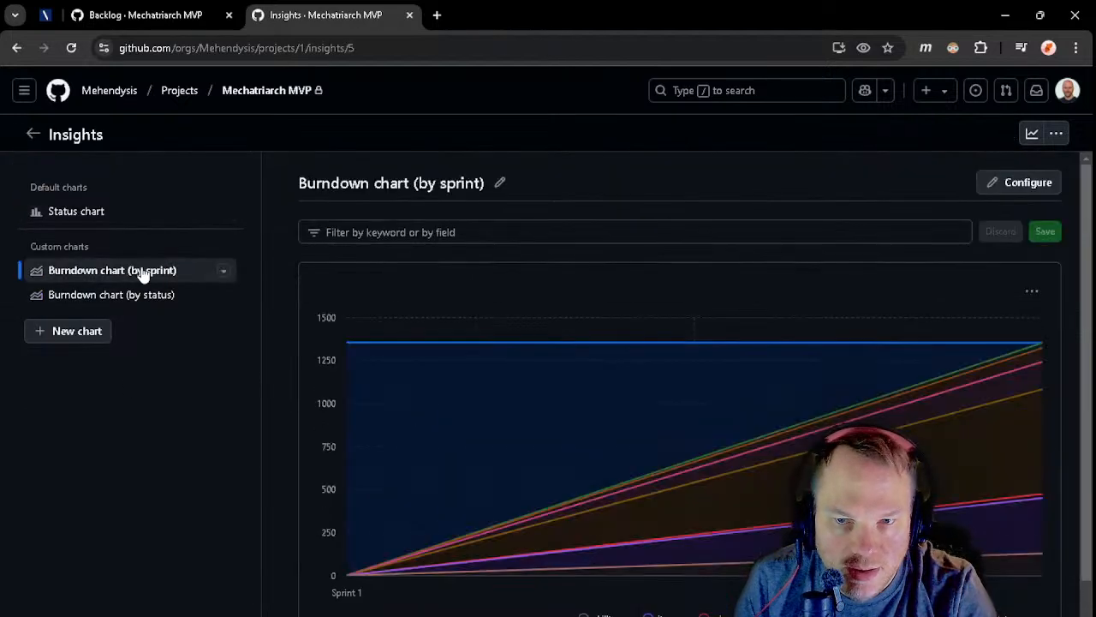
mouse_move(347, 344)
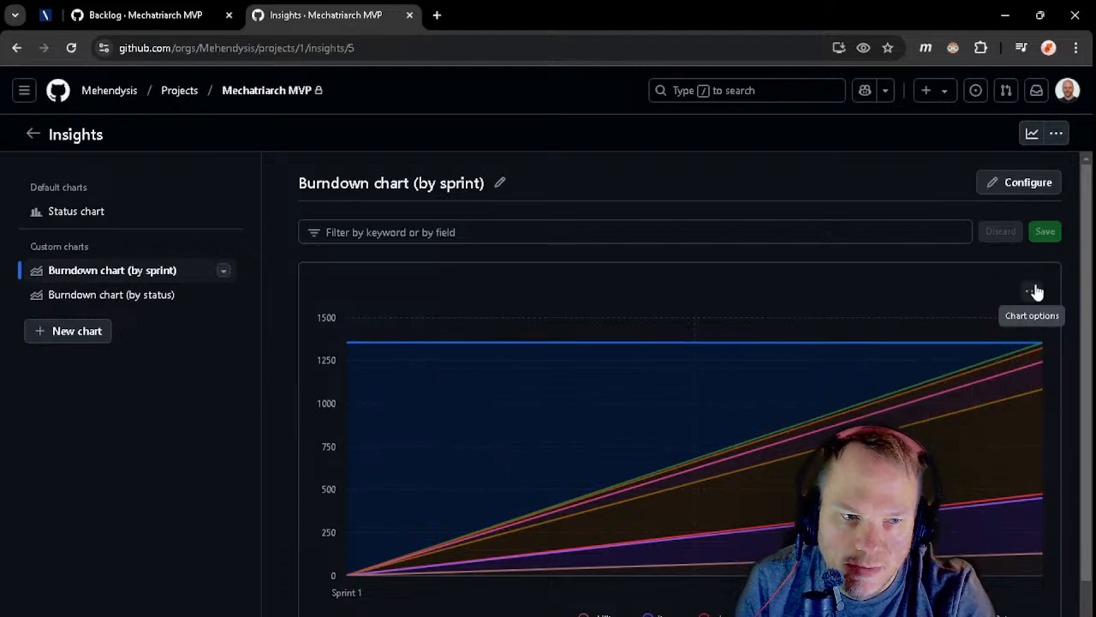
click(1028, 182)
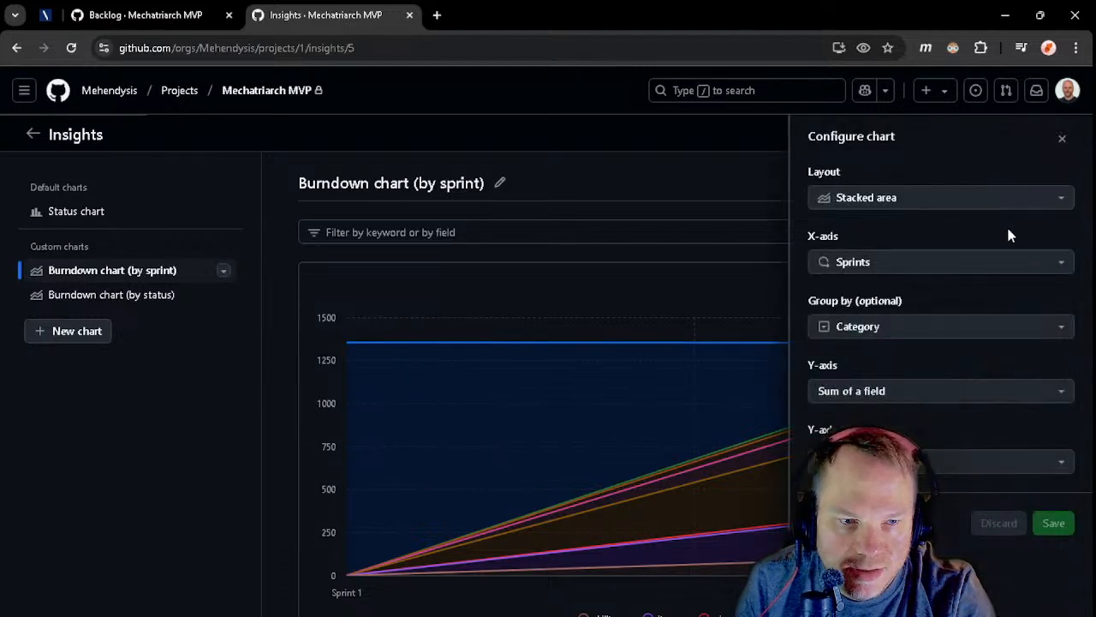
click(927, 333)
click(854, 357)
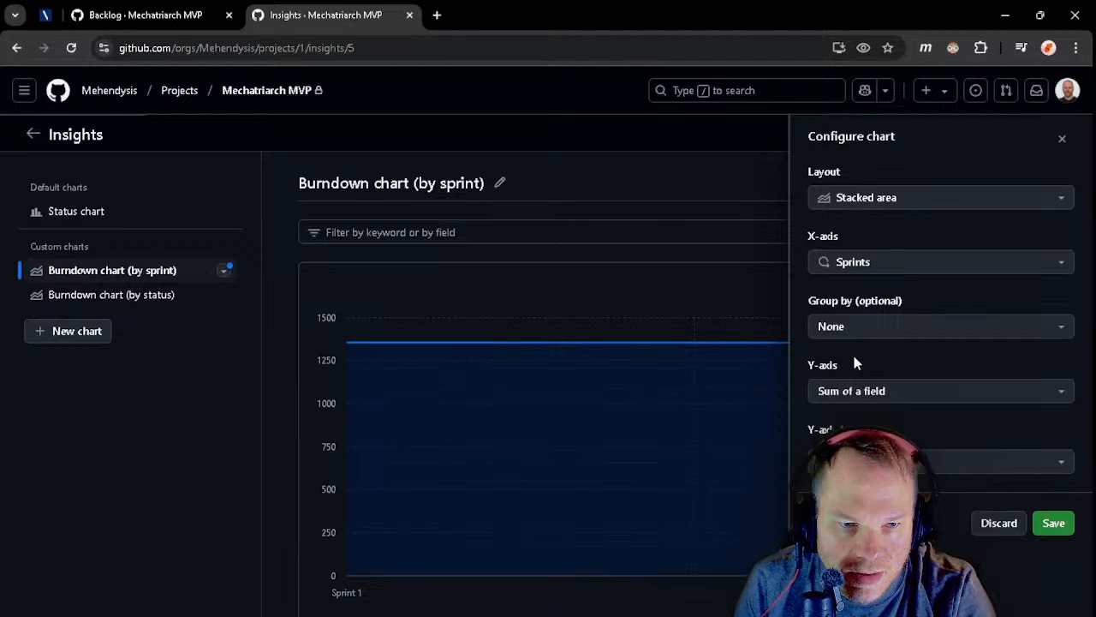
click(584, 301)
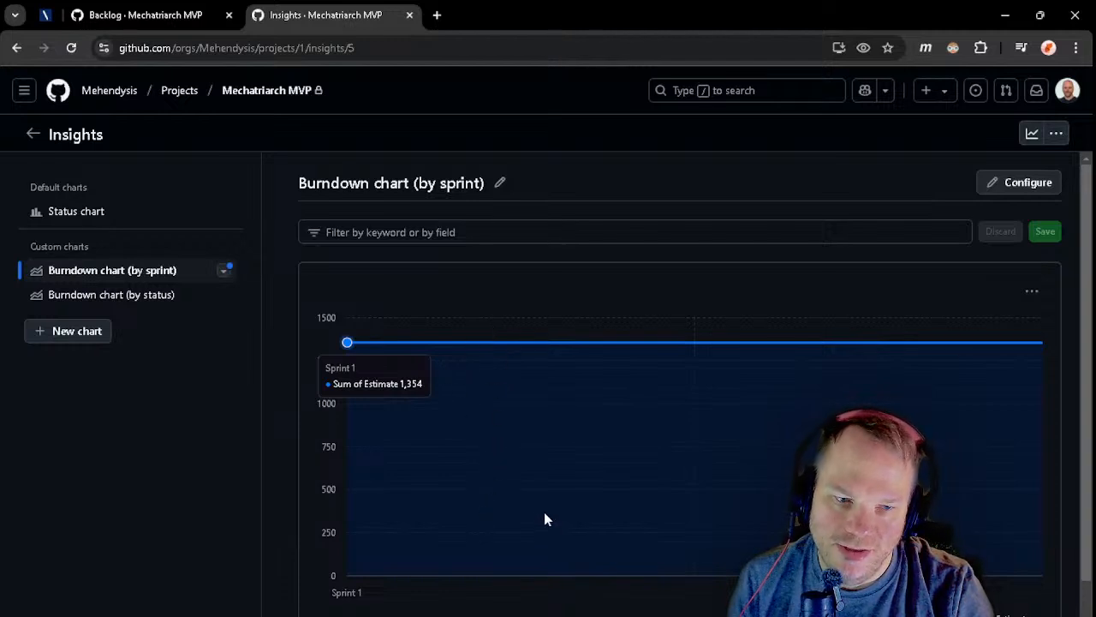
- Return to the maximized Backlog board and examine its status columns, issue cards and estimates
click(143, 14)
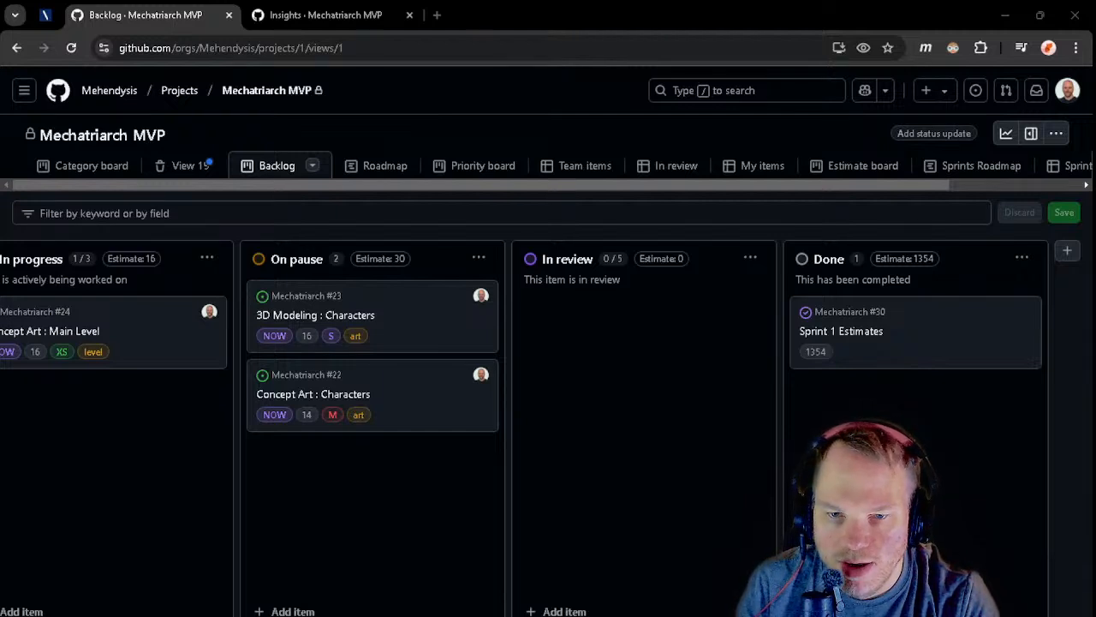
click(308, 615)
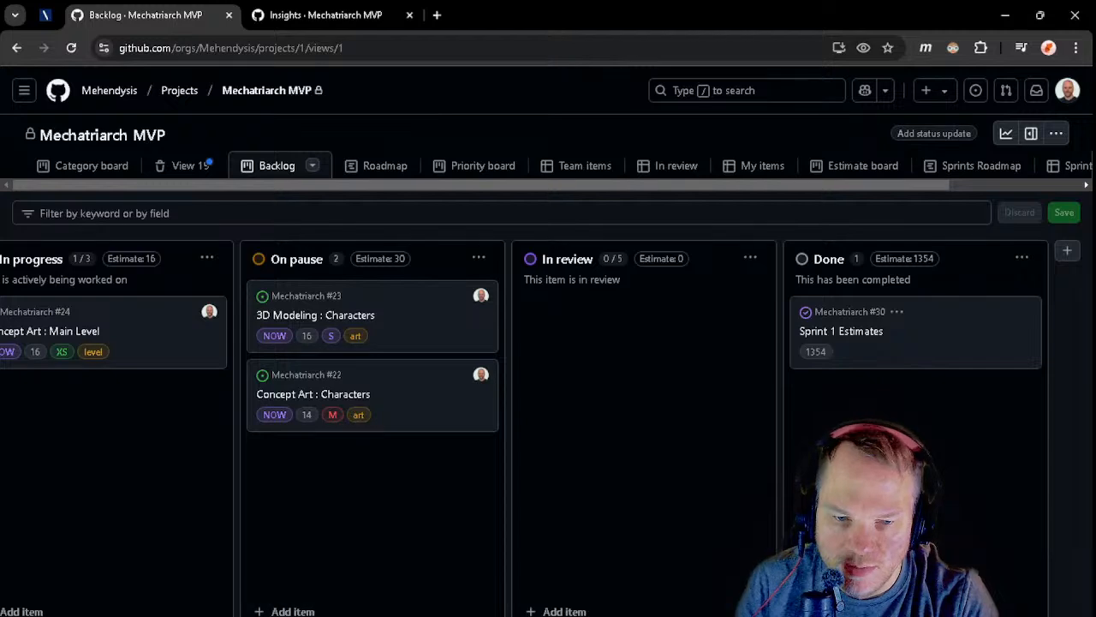
mouse_move(566, 616)
mouse_down()
mouse_move(184, 615)
mouse_move(565, 615)
mouse_up()
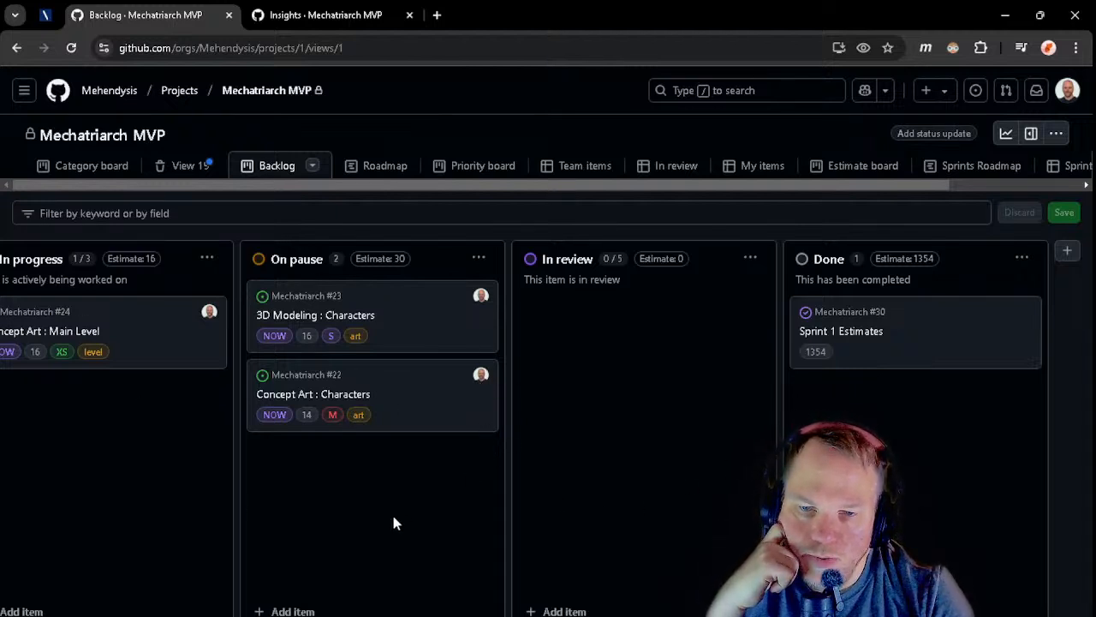
scroll(548, 428, left, 5)
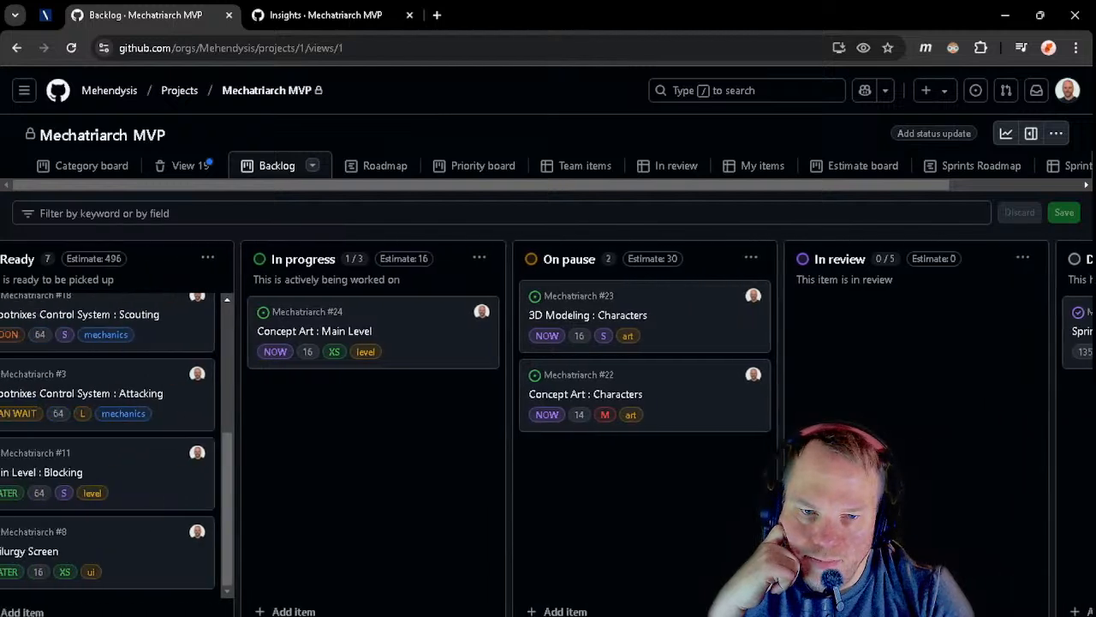
scroll(548, 429, right, 5)
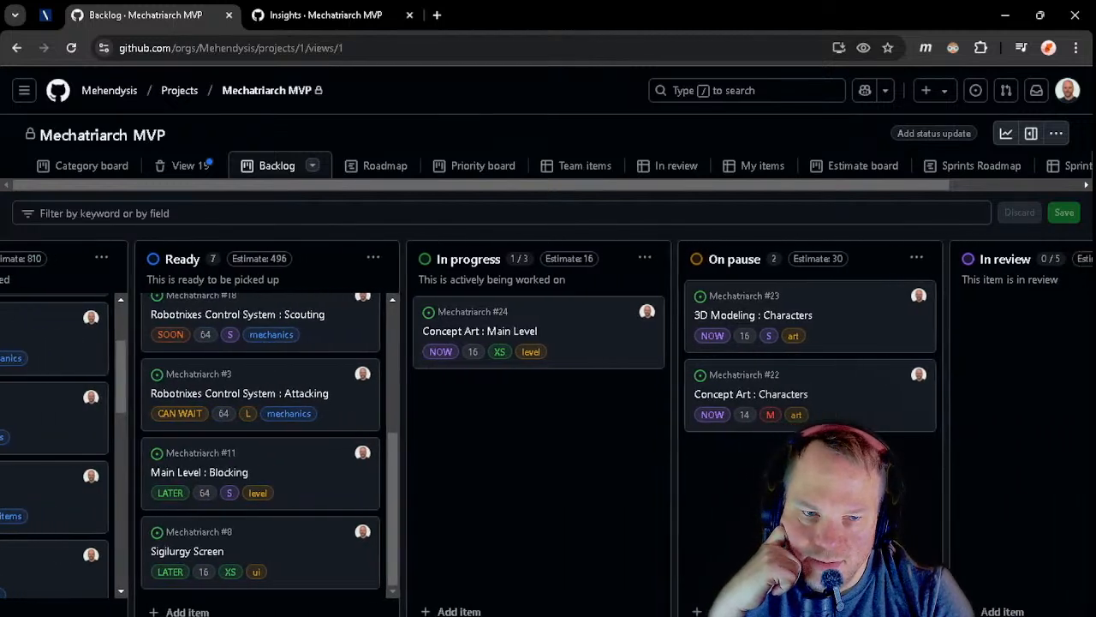
scroll(549, 429, left, 6)
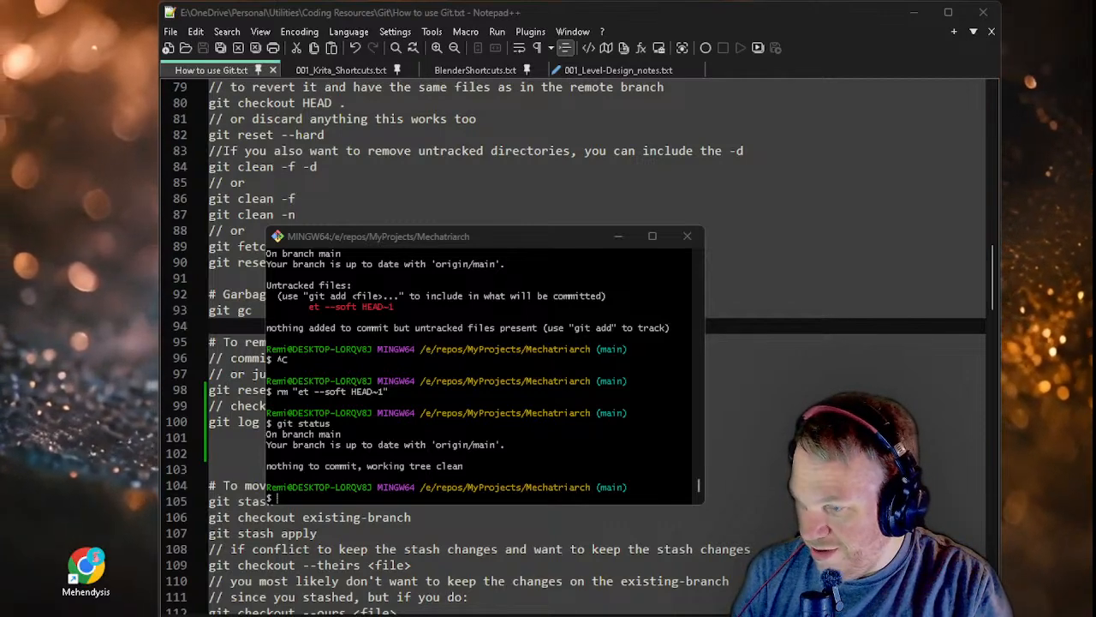
drag(0, 193, 588, 193)
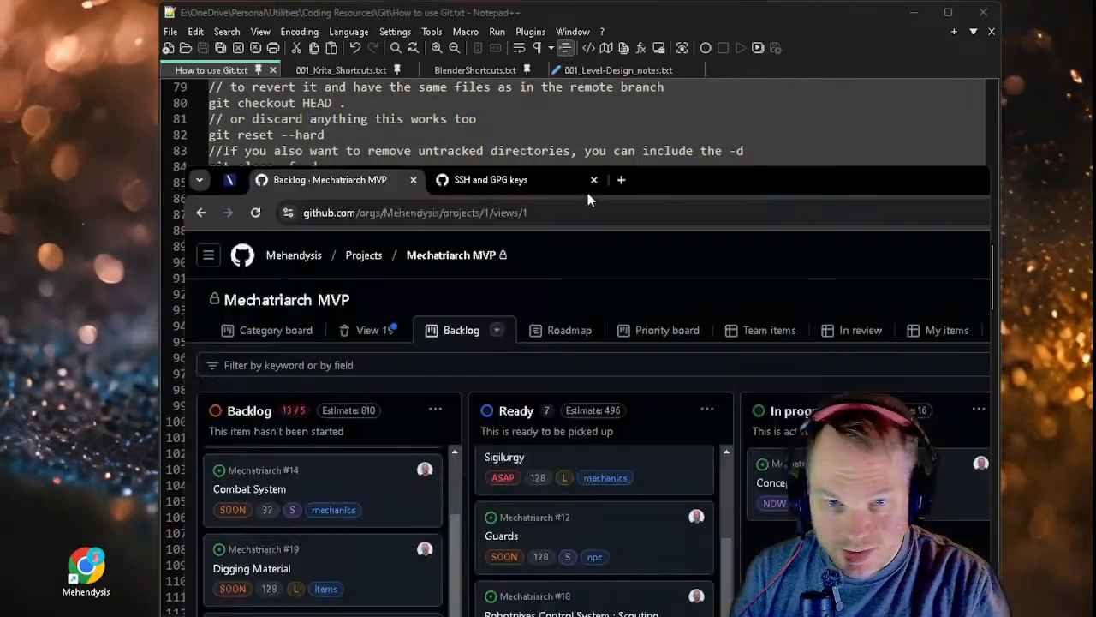
double_click(768, 187)
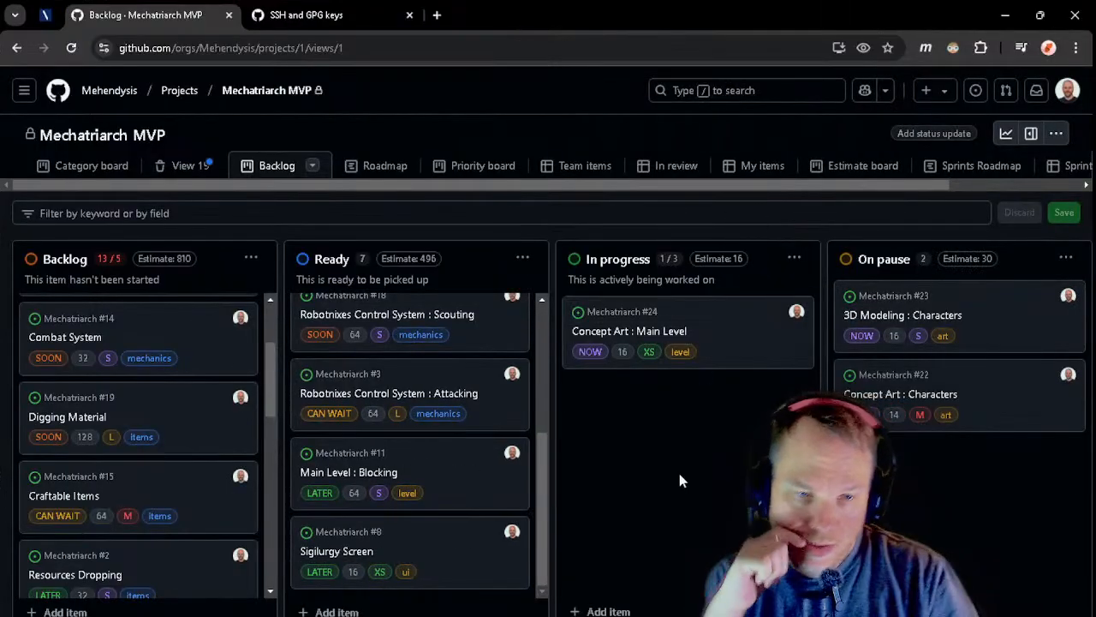
- In the Roadmap view, shift the Guards issue to Jan 17 – Jan 23, 2025
click(368, 171)
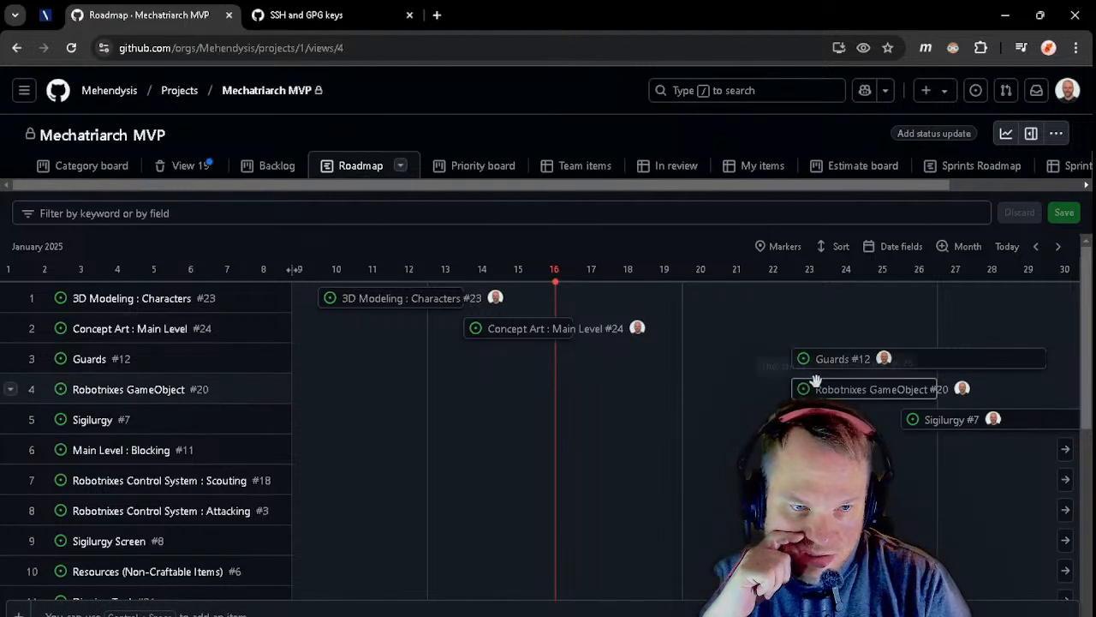
drag(932, 358, 717, 350)
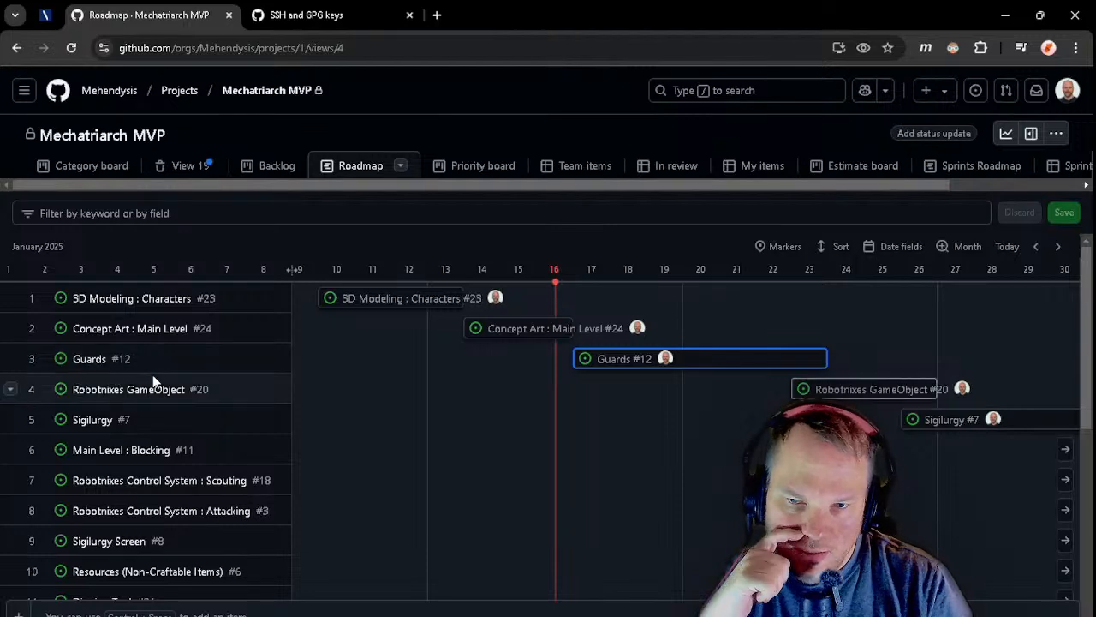
- Check the 3D Modeling : Characters details, then place it below Concept Art : Main Level and shift its start to Jan 17
click(160, 305)
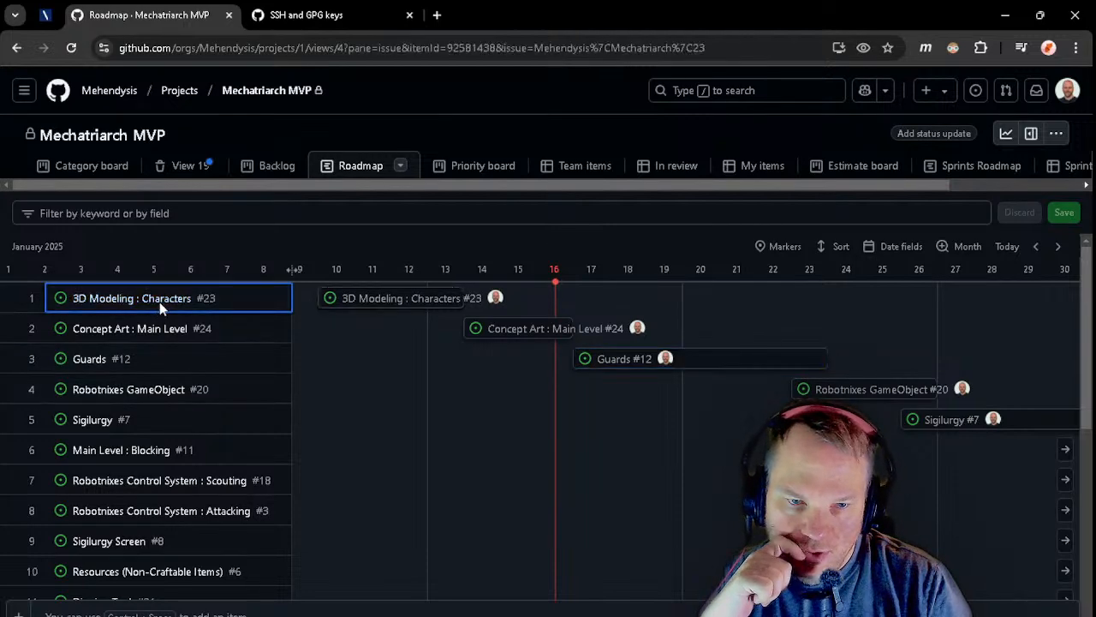
click(1047, 149)
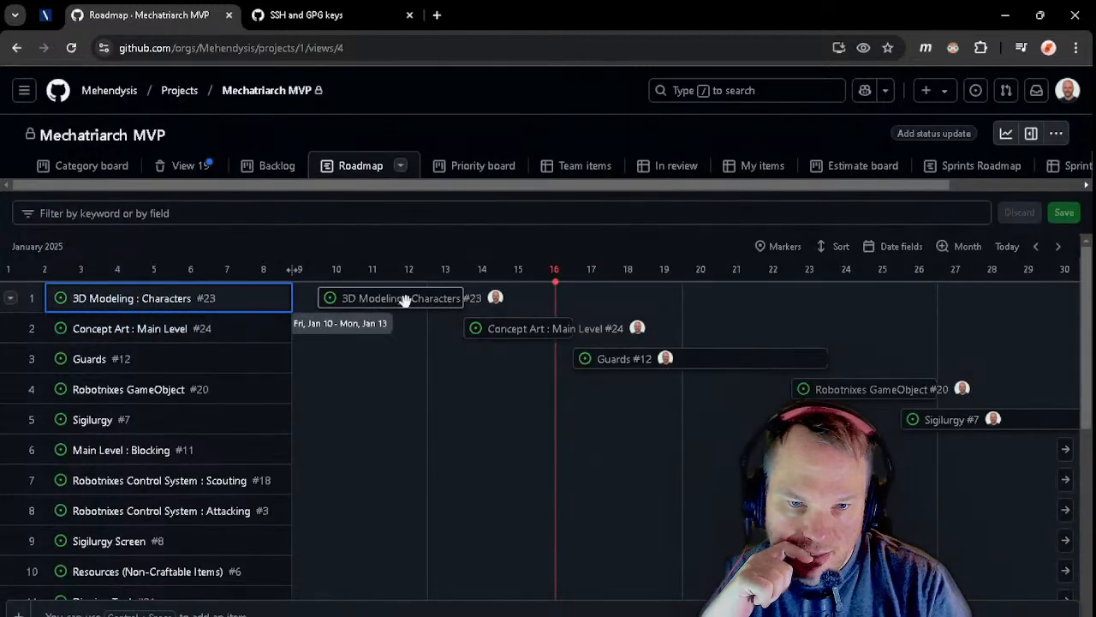
click(404, 299)
scroll(1019, 483, down, 3)
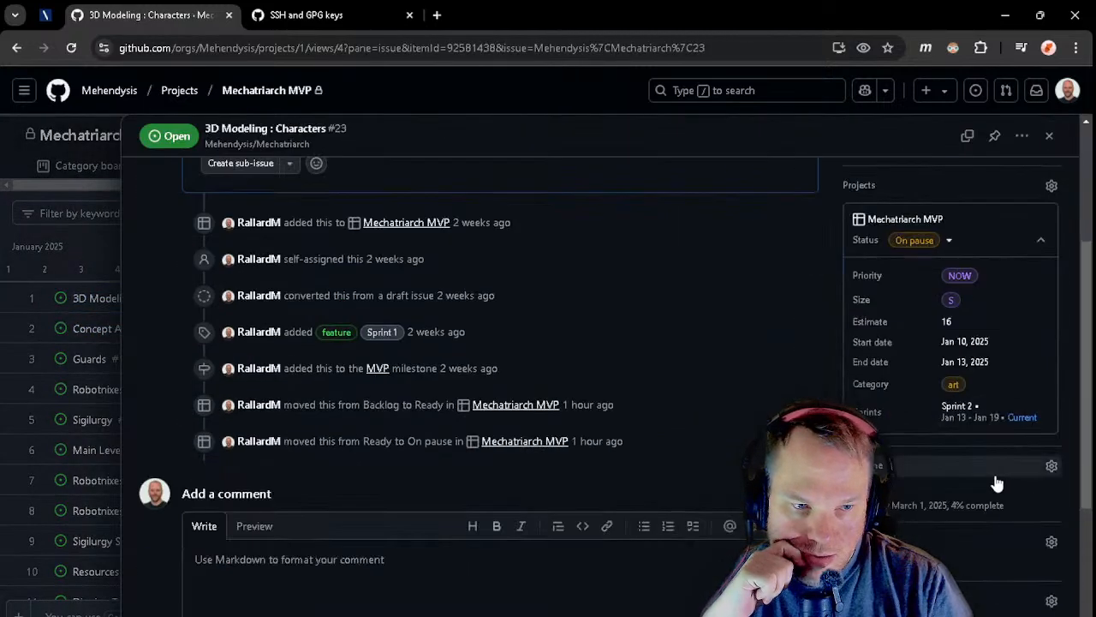
scroll(996, 483, up, 3)
click(1052, 151)
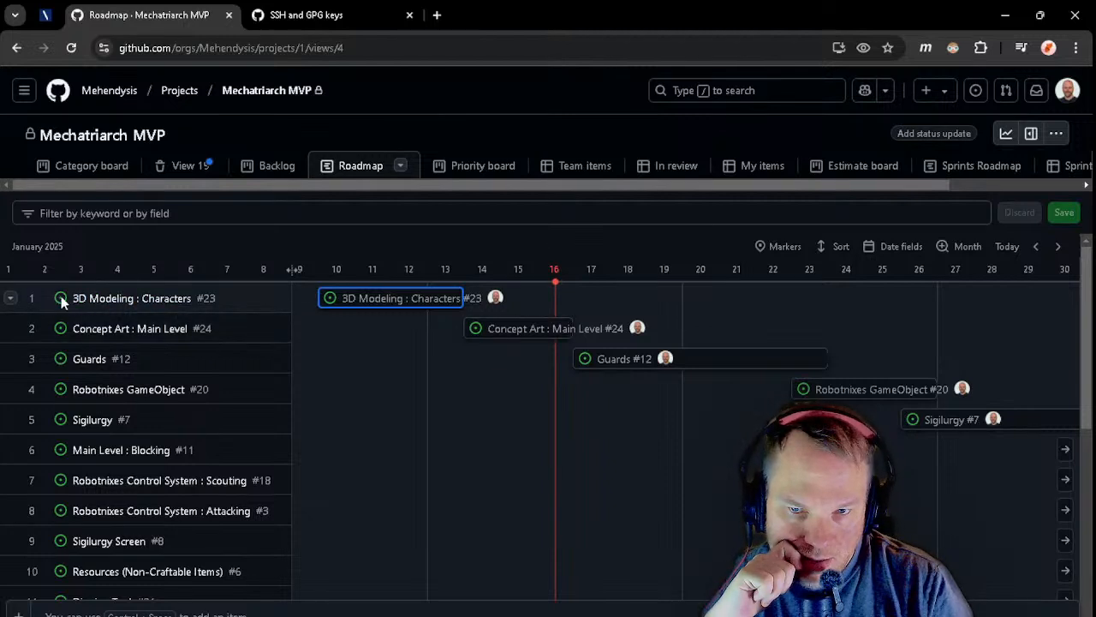
drag(45, 298, 54, 344)
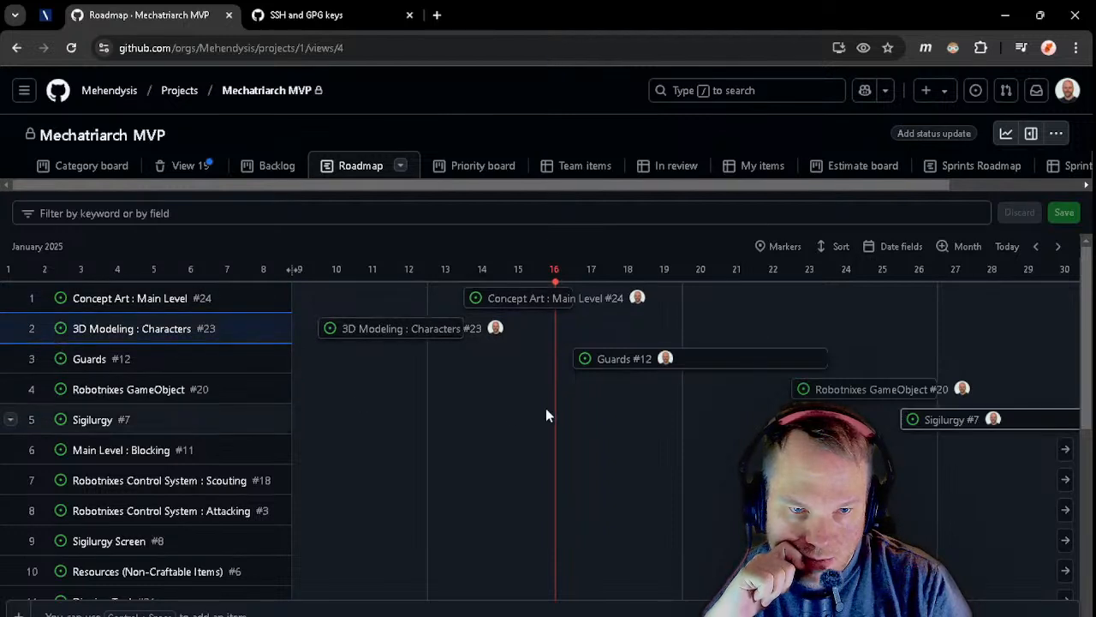
drag(408, 332, 704, 360)
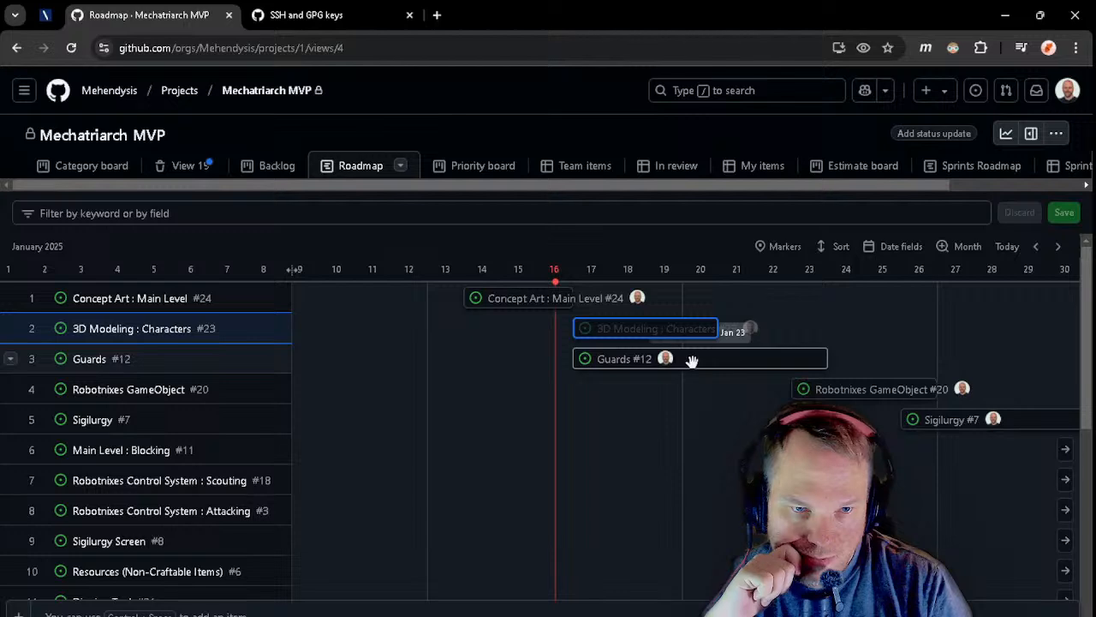
- Set 3D Modeling : Characters (#23) as the parent issue of Guards
click(644, 359)
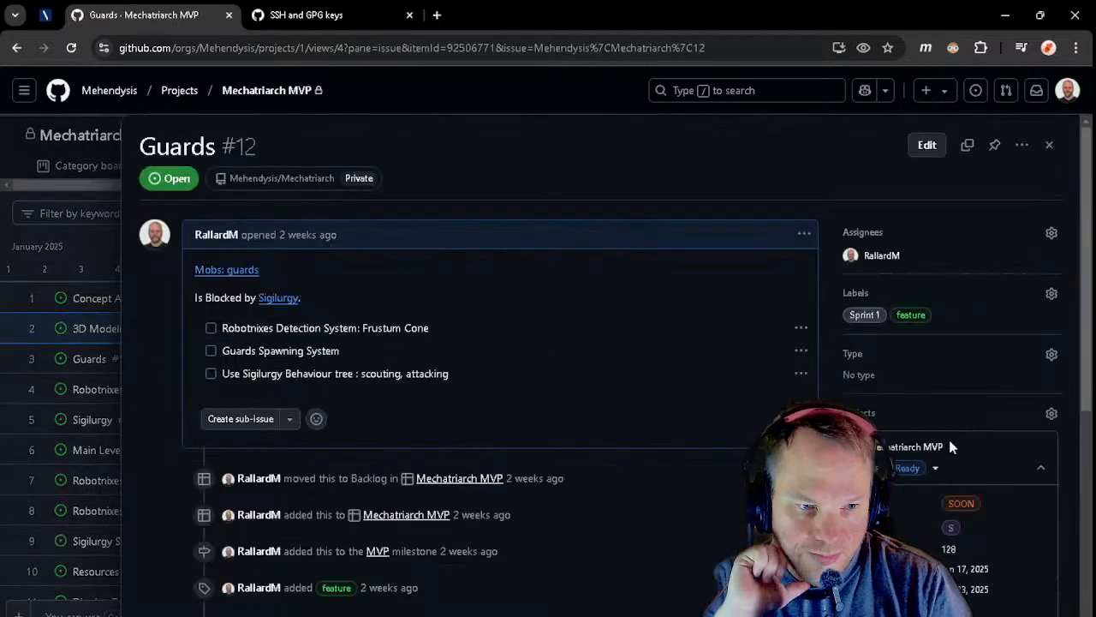
scroll(949, 440, down, 5)
scroll(911, 539, down, 1)
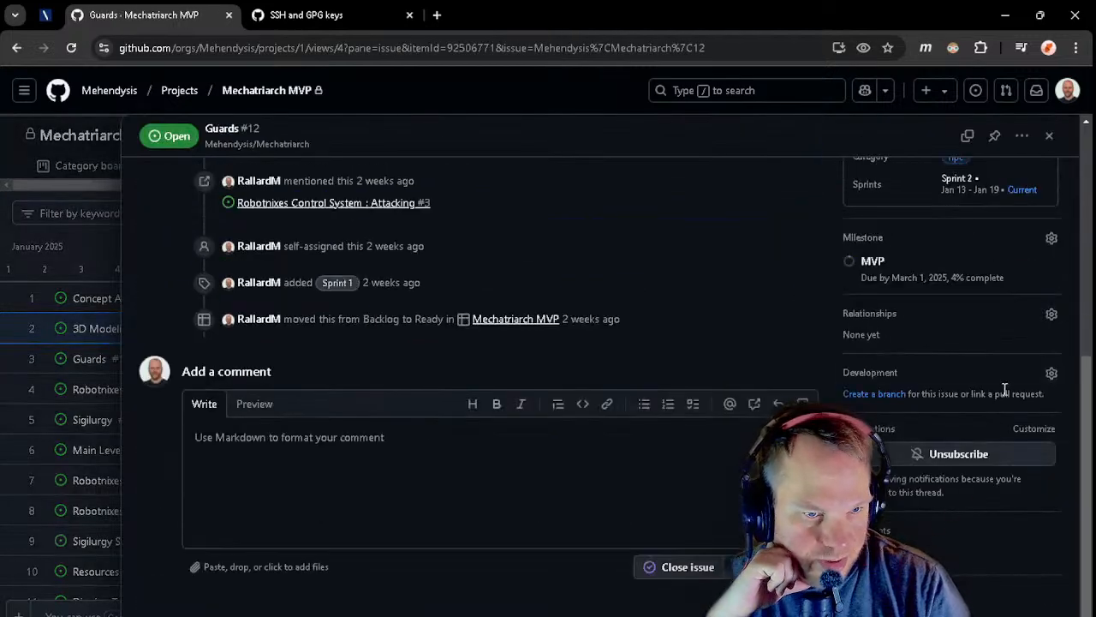
click(1051, 315)
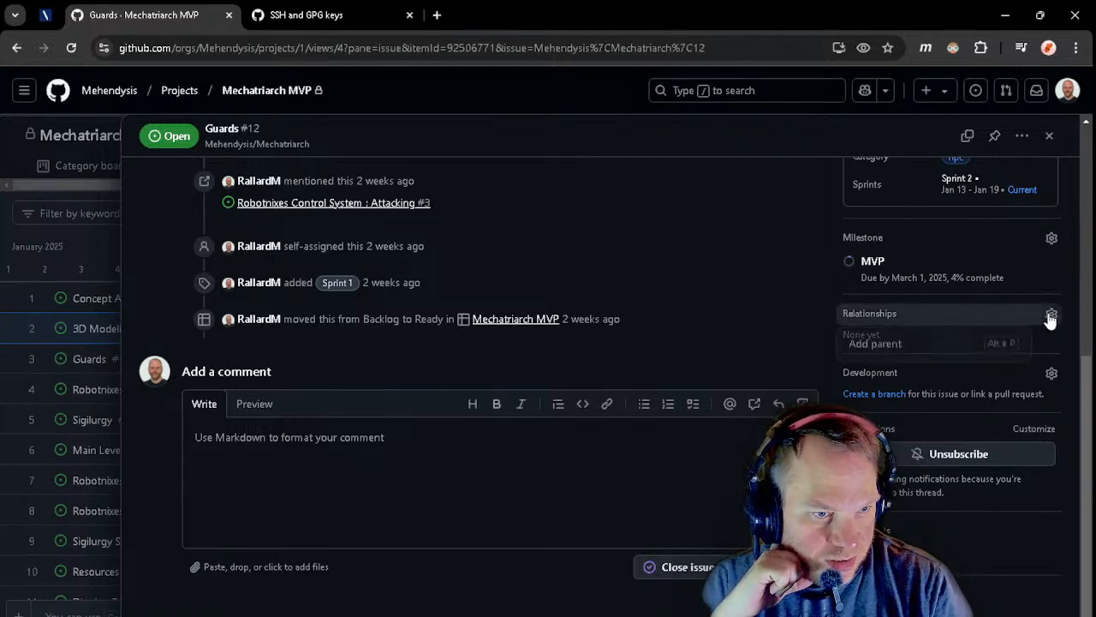
click(893, 352)
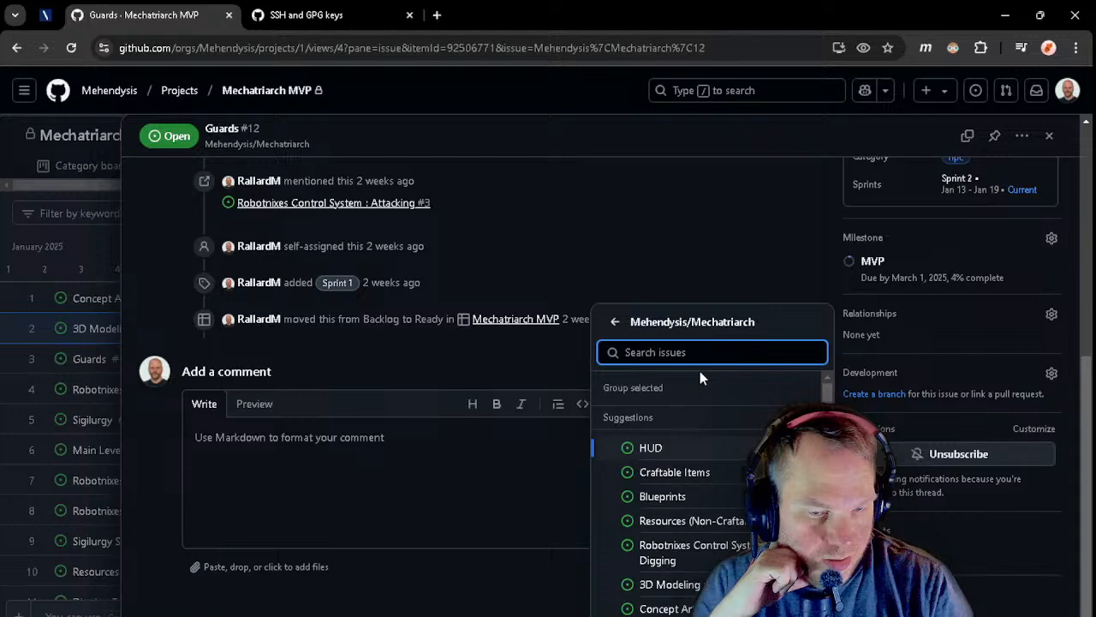
scroll(714, 587, down, 1)
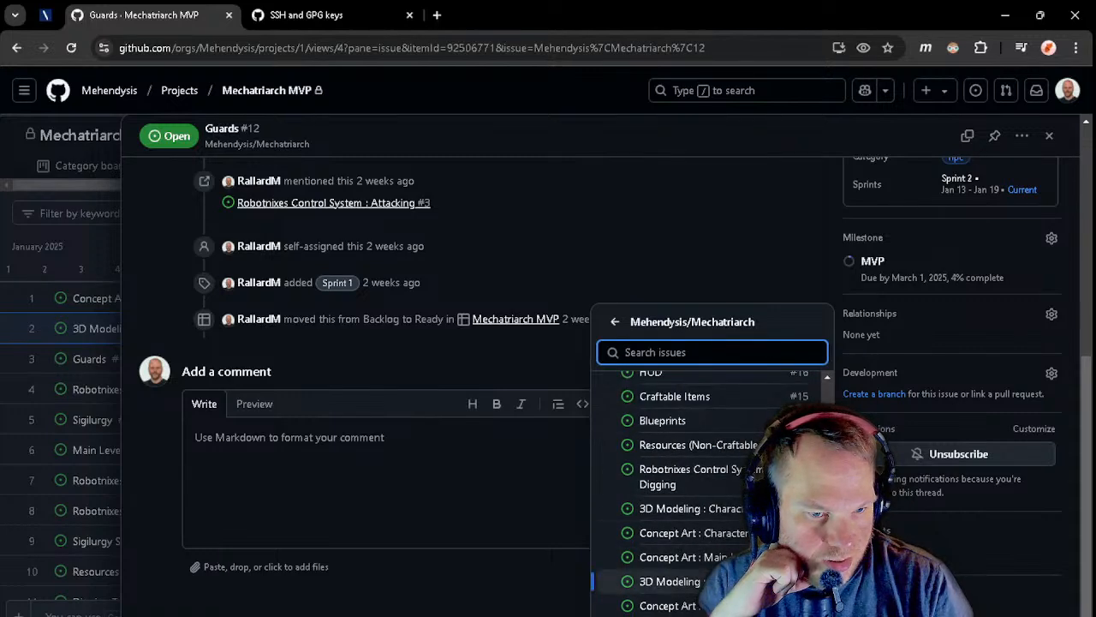
click(702, 581)
scroll(927, 402, up, 4)
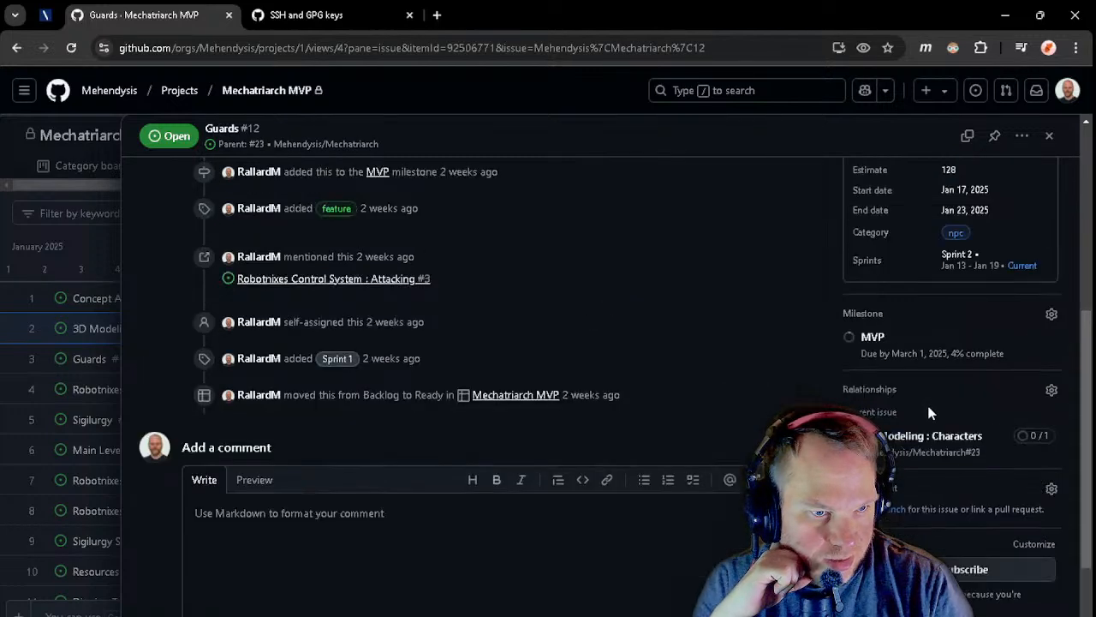
scroll(992, 518, down, 1)
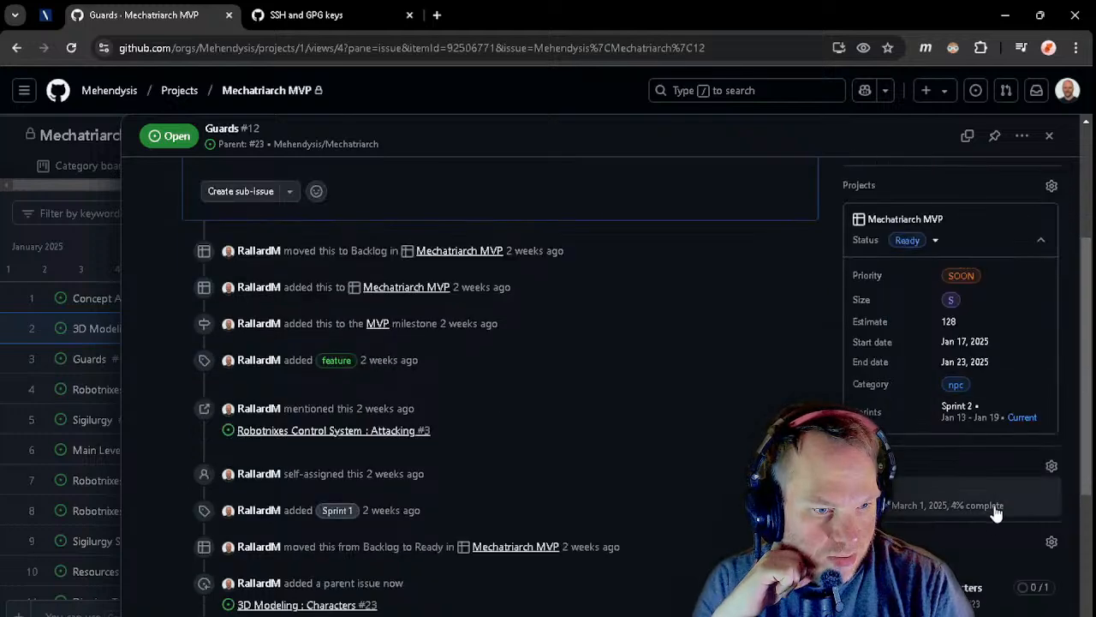
click(1050, 138)
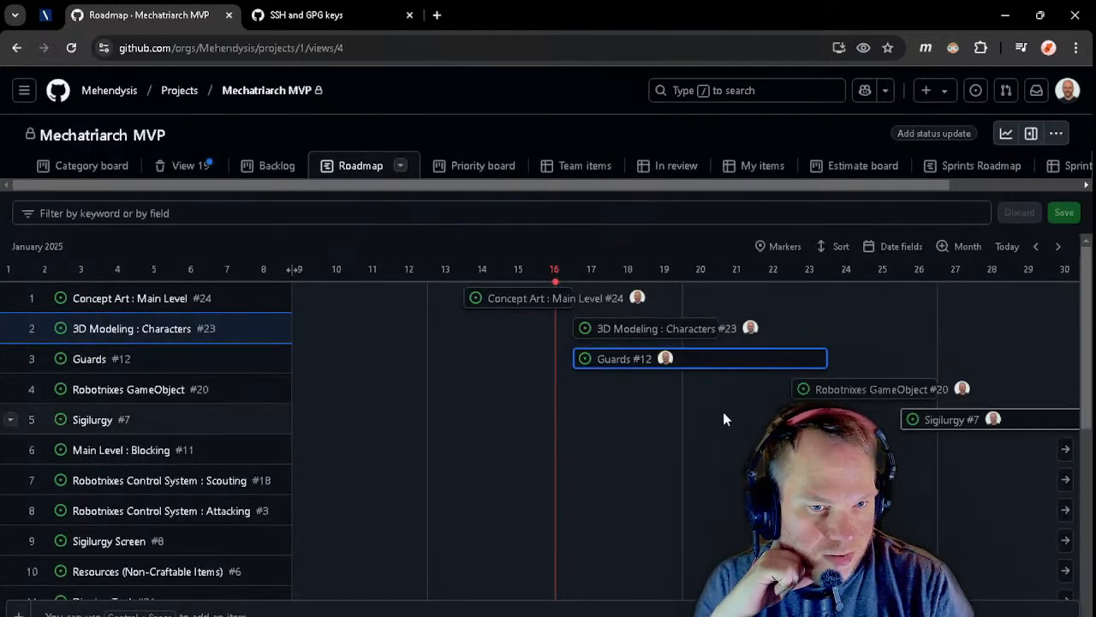
- Shift Robotnixes GameObject to Jan 17 – Jan 20, 2025, and set 3D Modeling : Characters 002 (#29) as its parent issue
drag(827, 397, 635, 391)
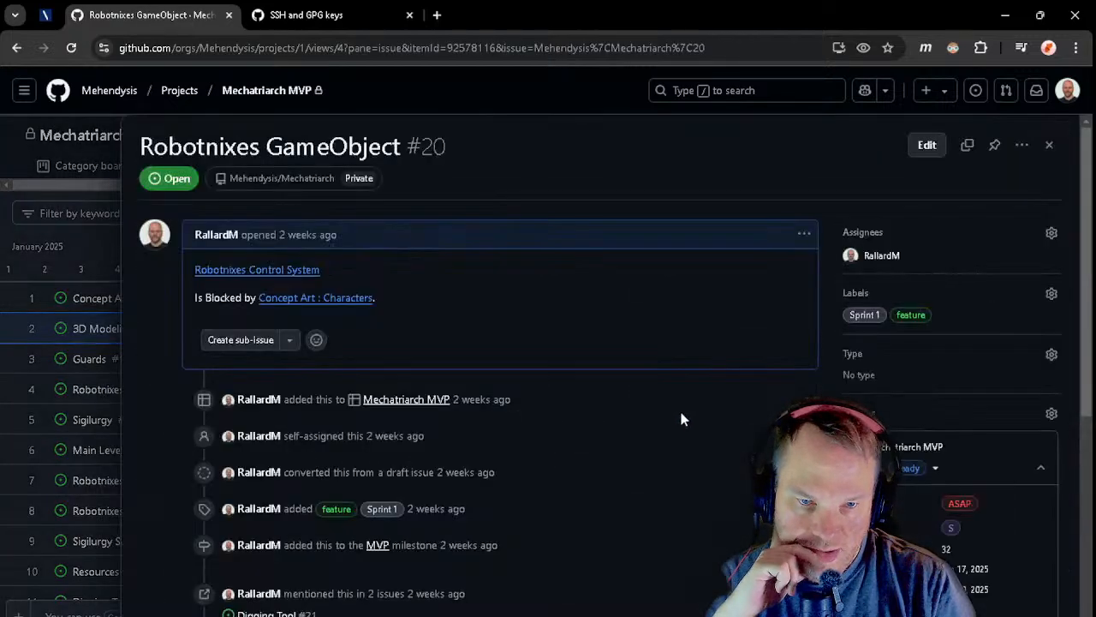
scroll(969, 485, down, 3)
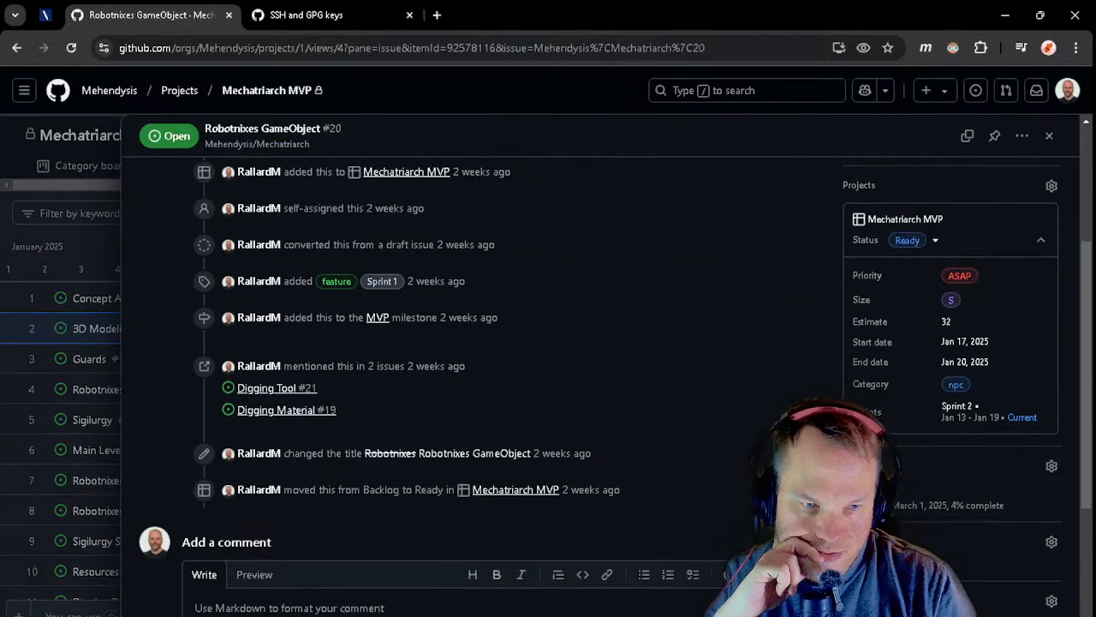
scroll(950, 478, down, 1)
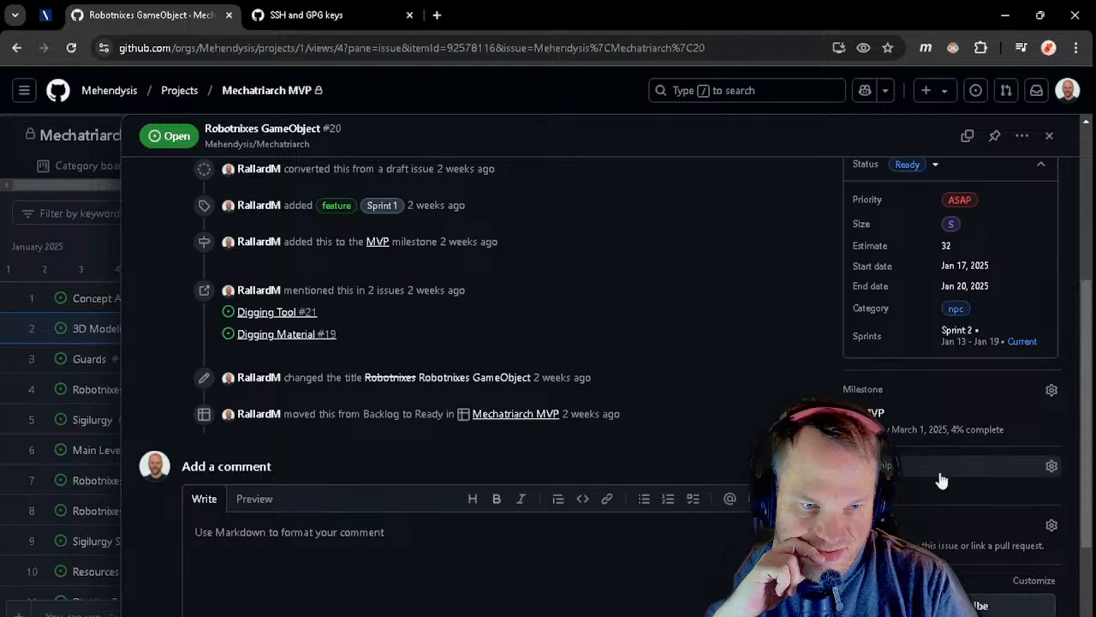
click(1046, 468)
click(896, 498)
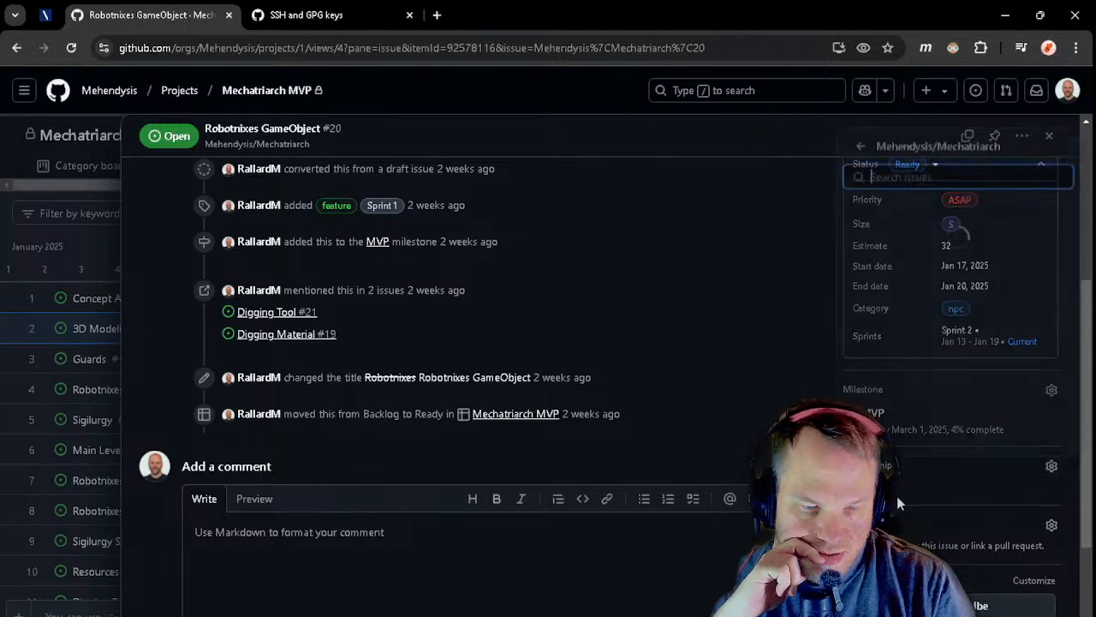
scroll(935, 386, down, 1)
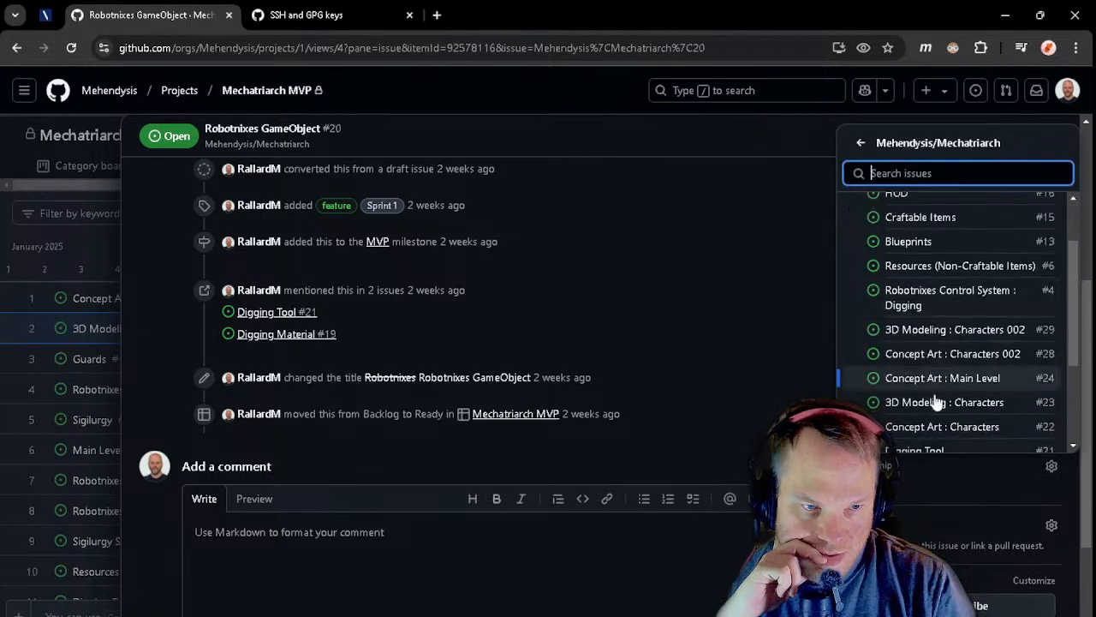
click(949, 335)
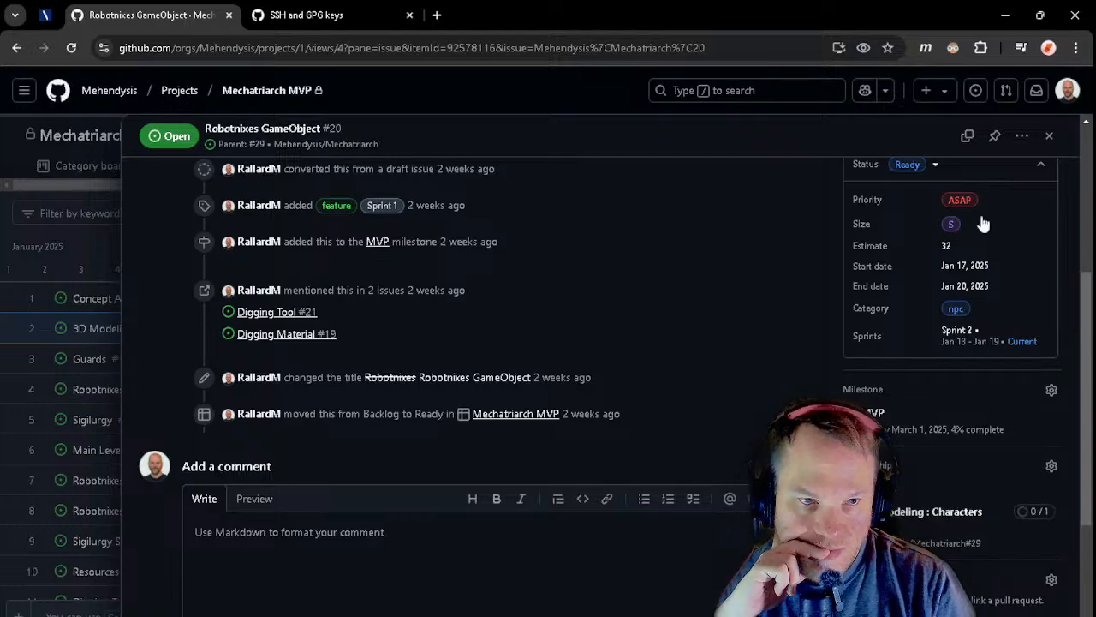
- Open the 3D Modeling : Characters issue (#23) and review its project fields and sub-issues
click(1051, 136)
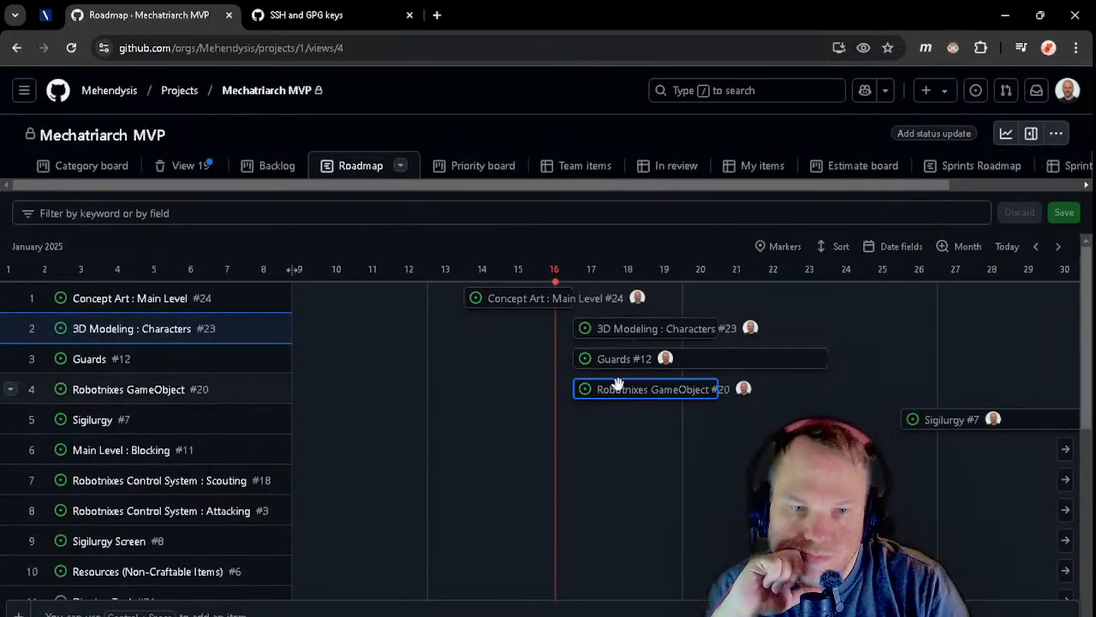
click(646, 331)
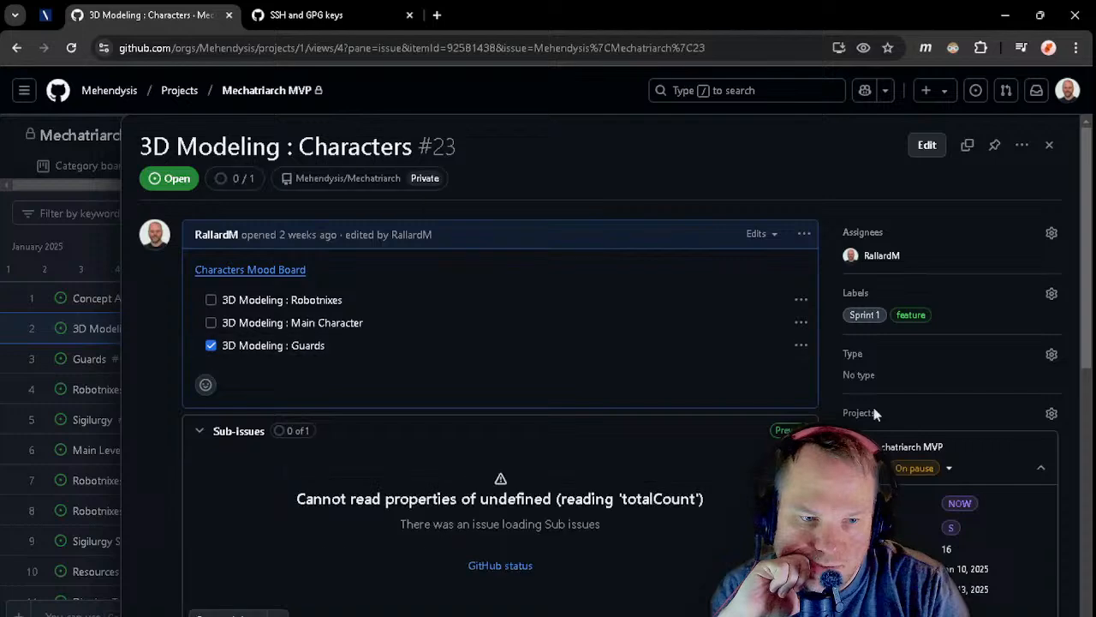
scroll(946, 428, down, 4)
scroll(946, 428, up, 2)
scroll(945, 428, up, 2)
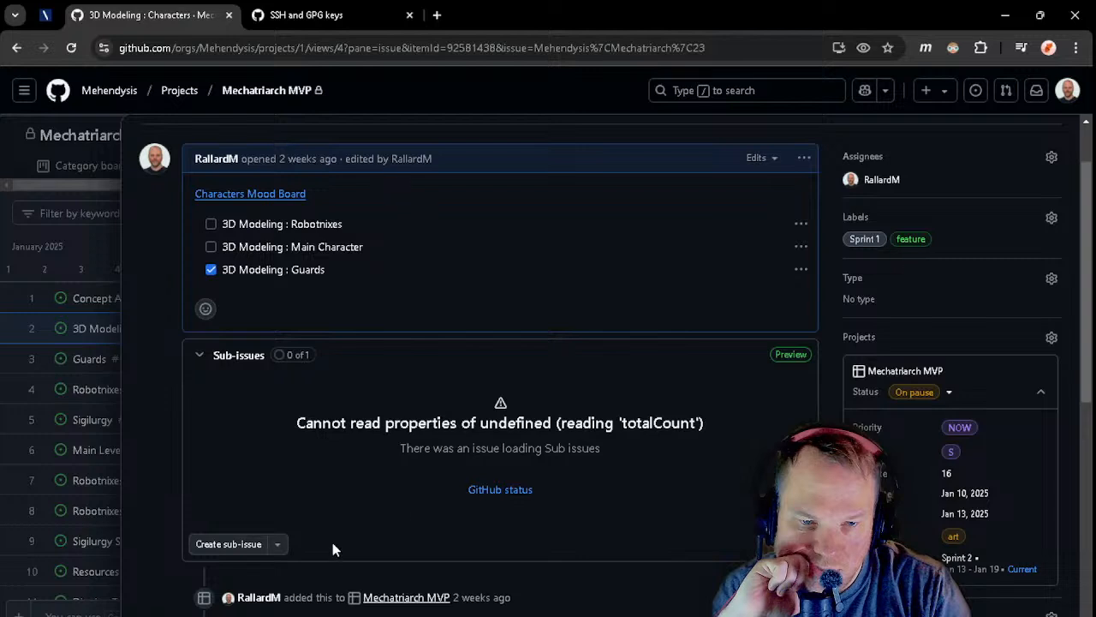
click(276, 548)
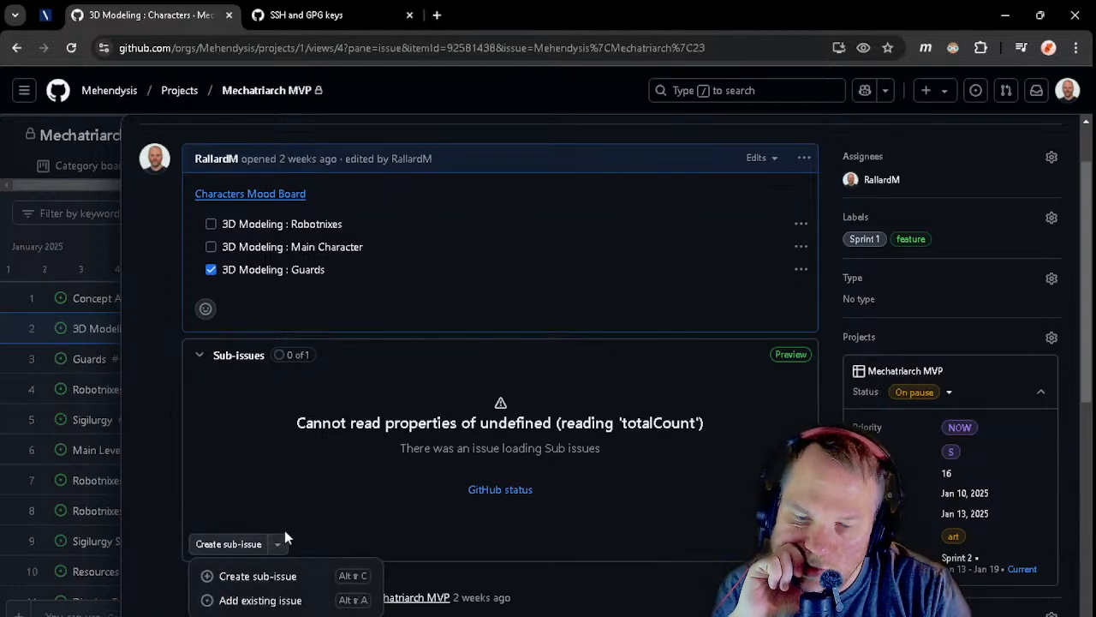
click(260, 598)
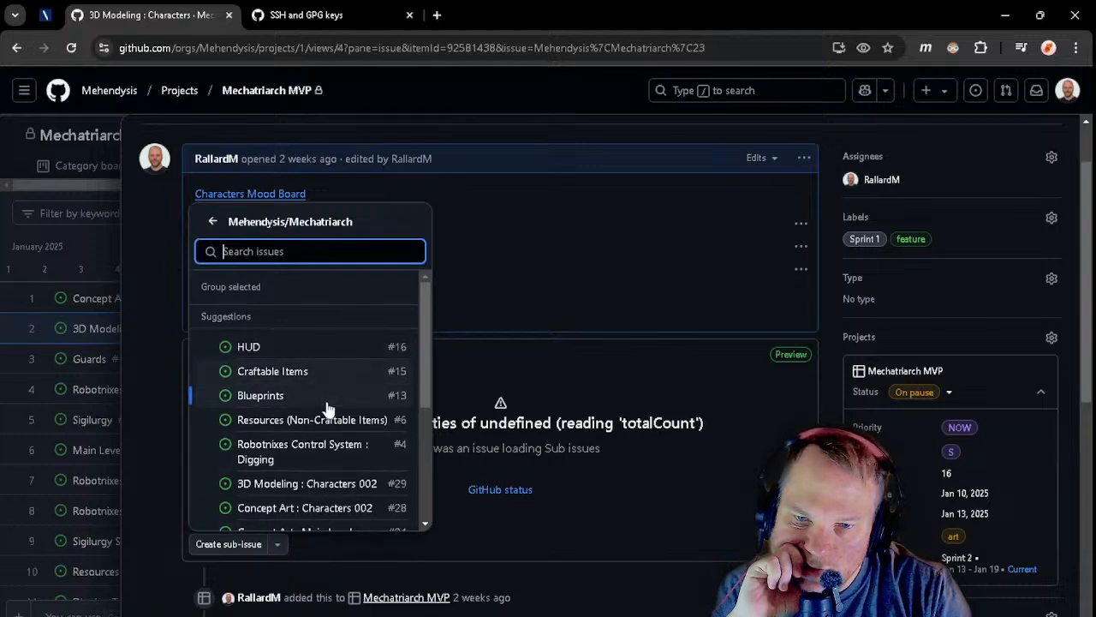
scroll(318, 428, down, 2)
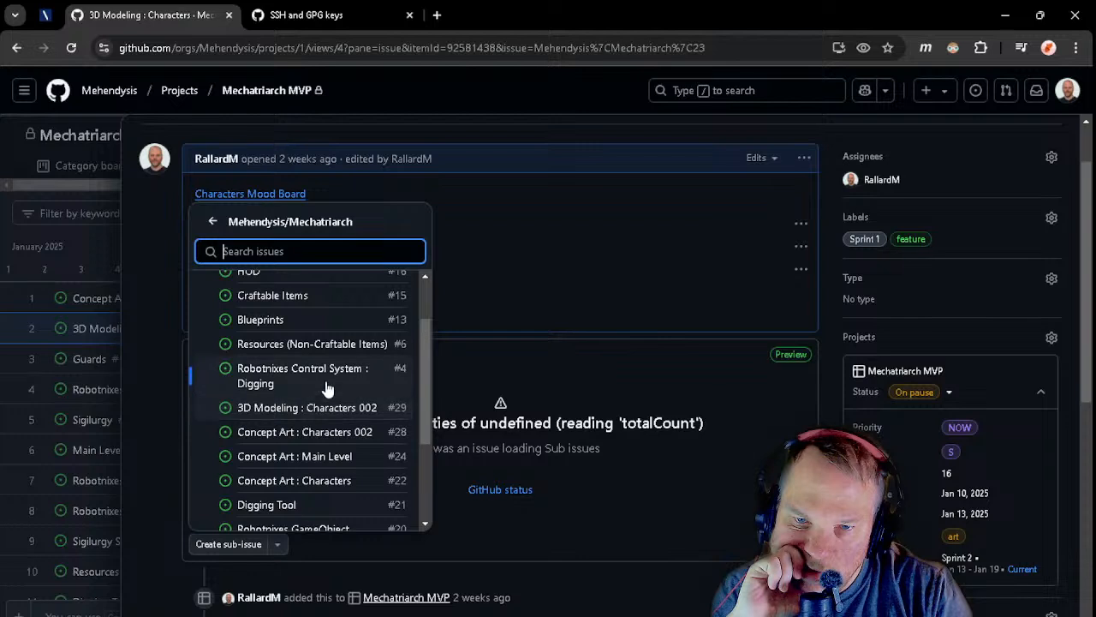
scroll(330, 464, down, 2)
scroll(330, 464, down, 2)
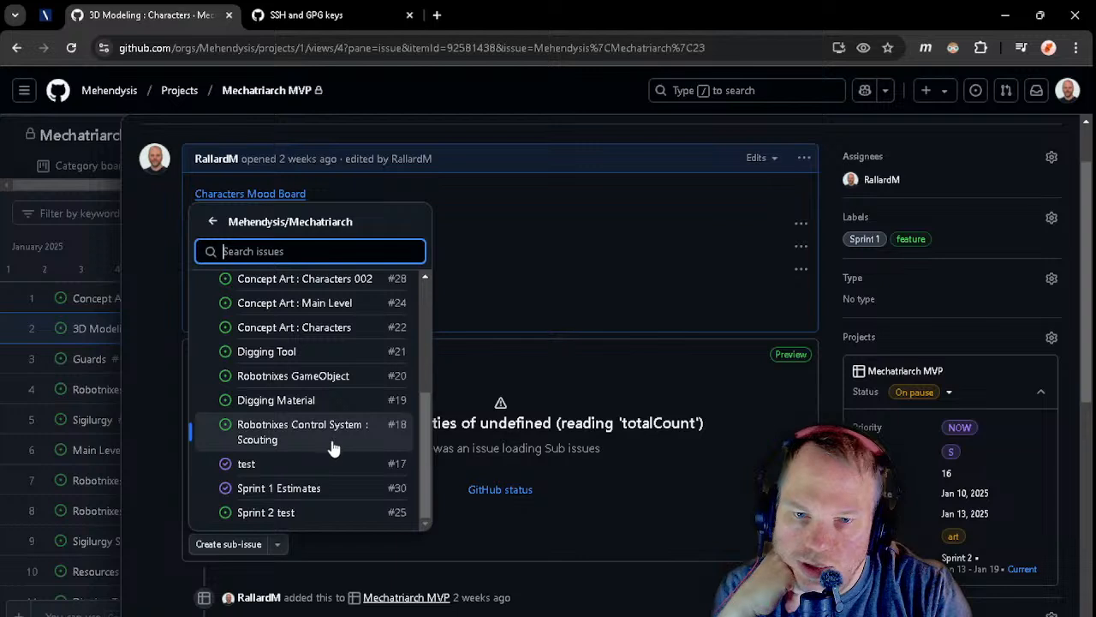
scroll(341, 433, up, 2)
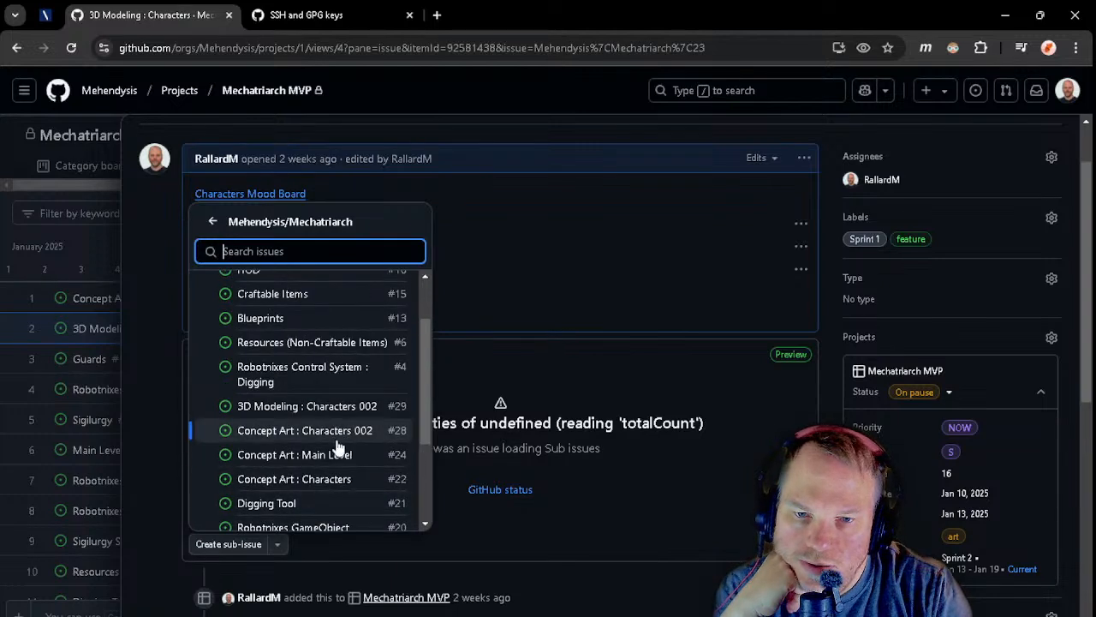
scroll(343, 429, down, 1)
scroll(347, 405, up, 1)
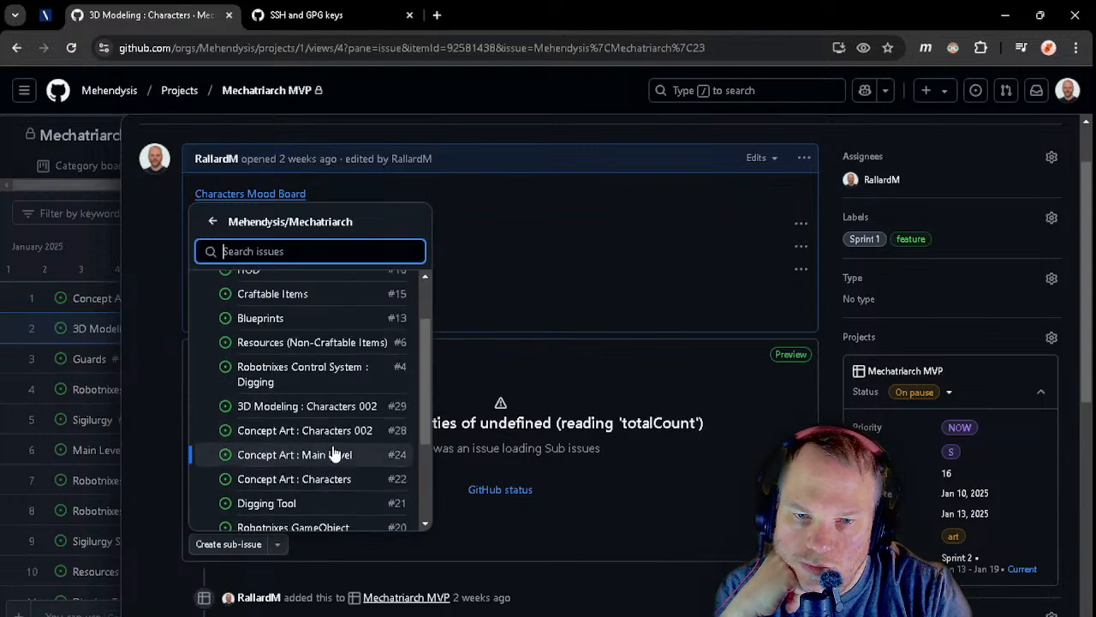
scroll(364, 394, up, 1)
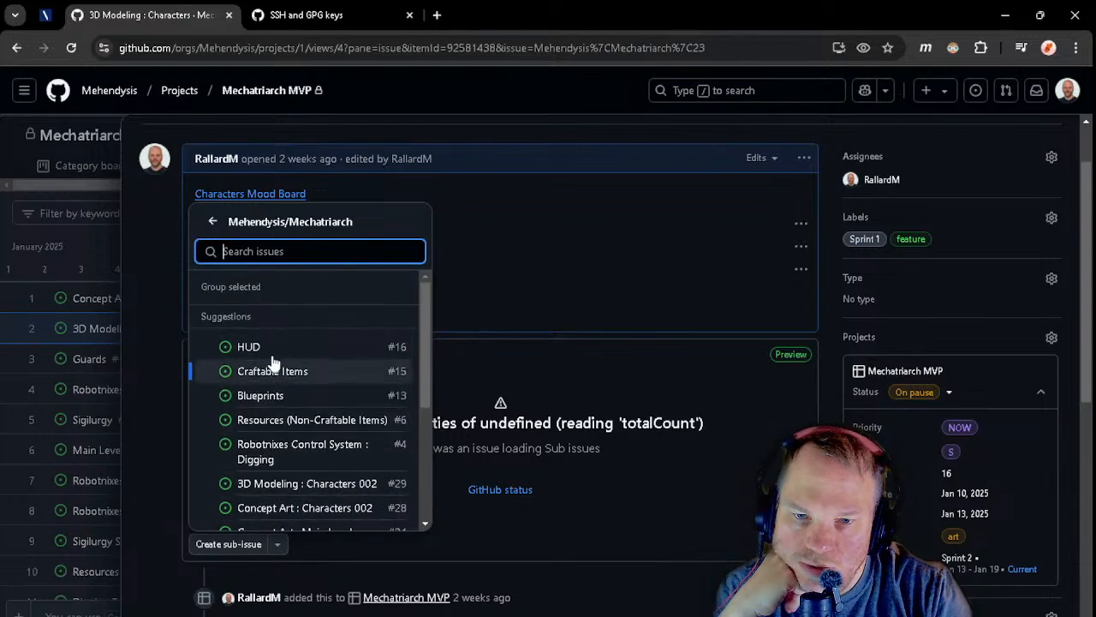
scroll(324, 400, down, 1)
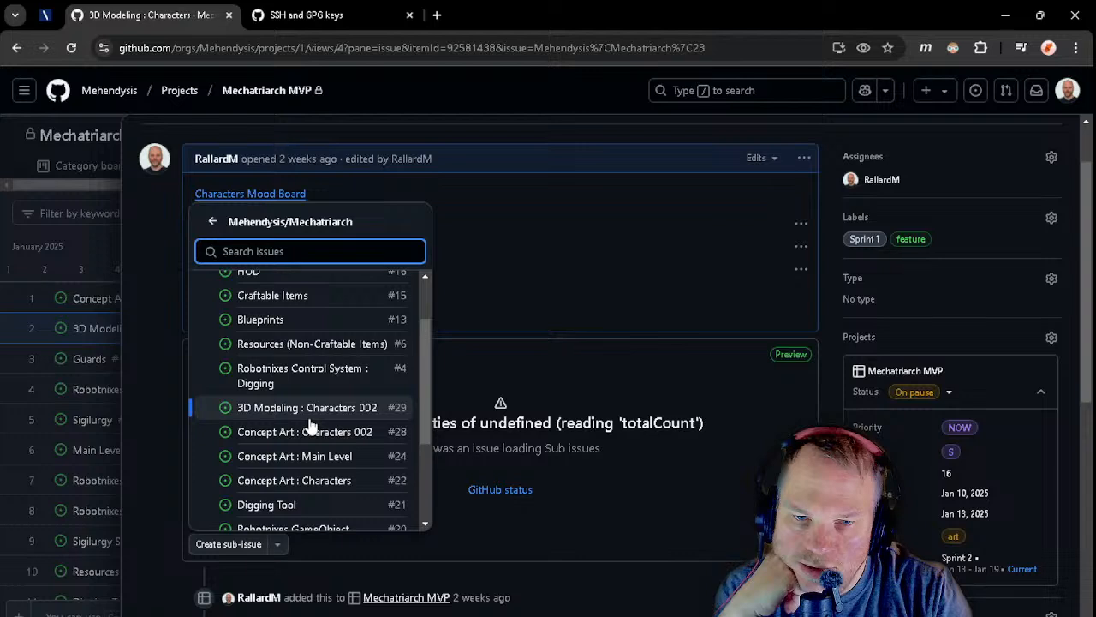
scroll(310, 426, down, 1)
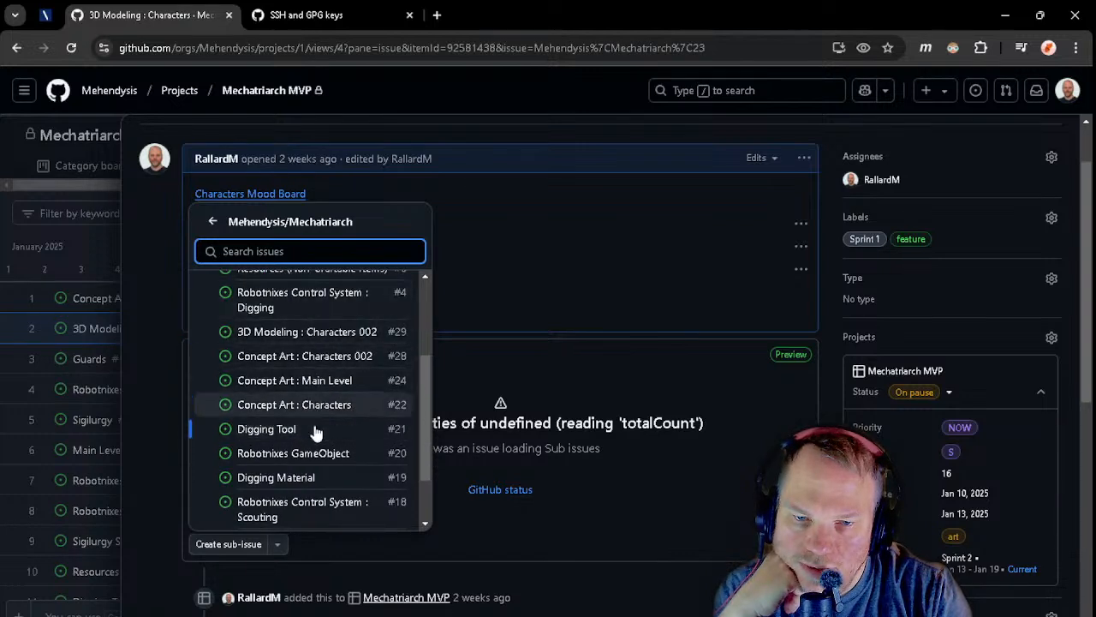
scroll(324, 454, down, 1)
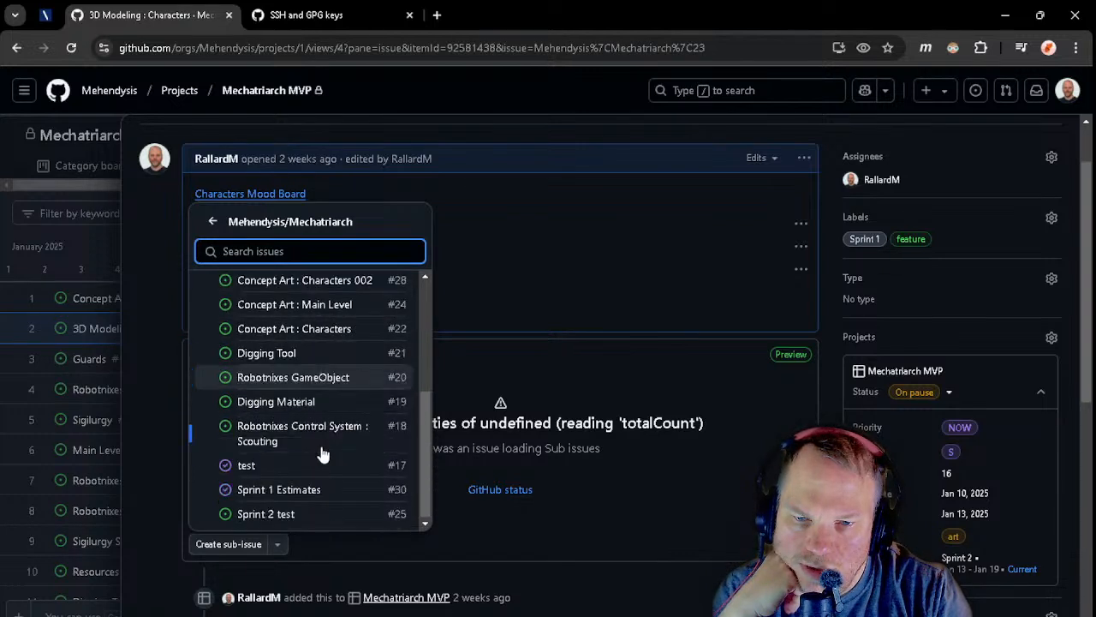
click(336, 380)
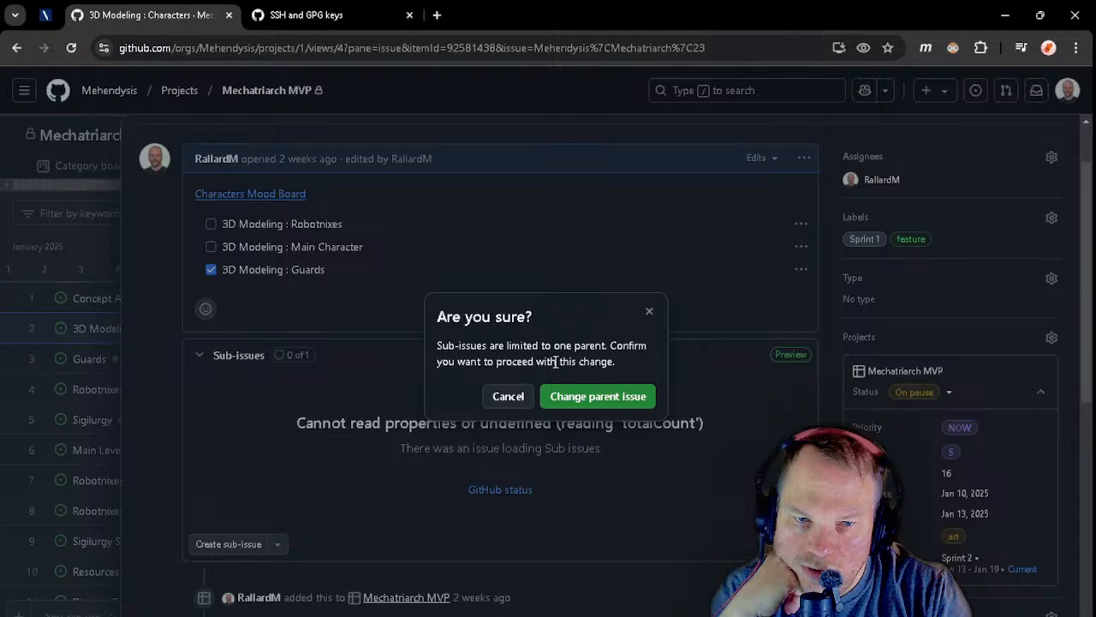
click(650, 312)
scroll(377, 431, down, 1)
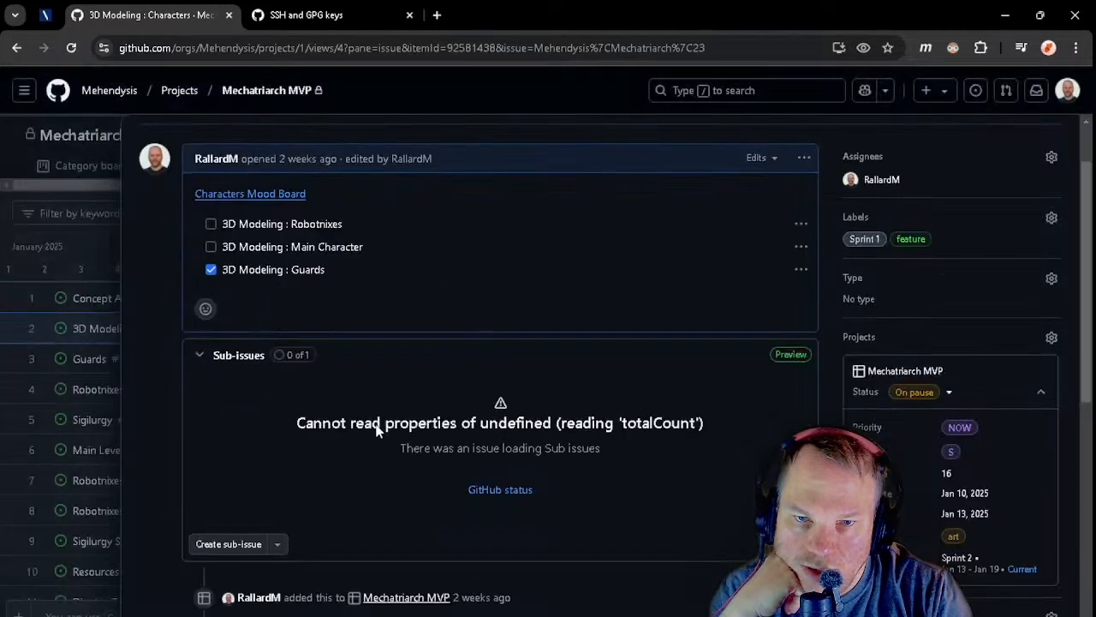
click(228, 543)
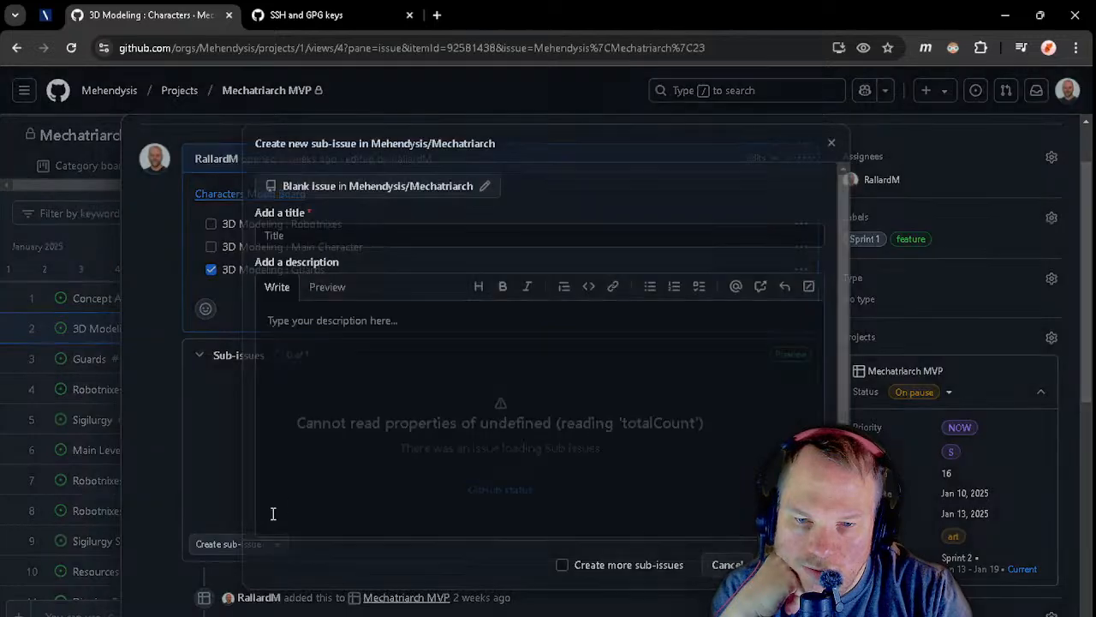
click(733, 565)
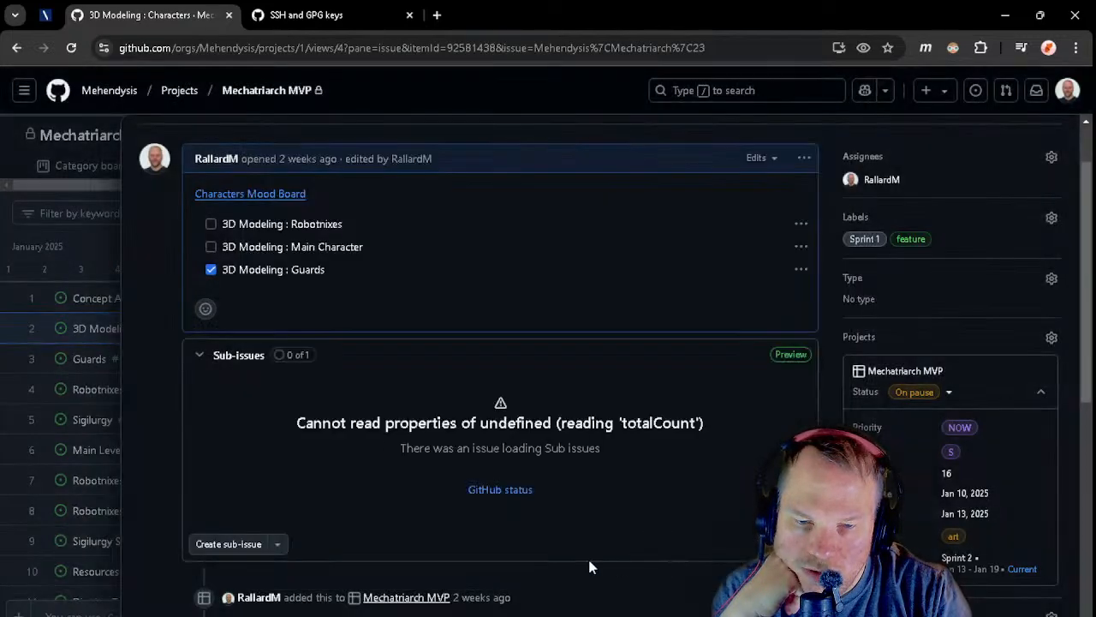
- Add the existing issue Robotnixes GameObject (#20) as a sub-issue of 3D Modeling : Characters, changing its parent issue
click(281, 549)
click(250, 598)
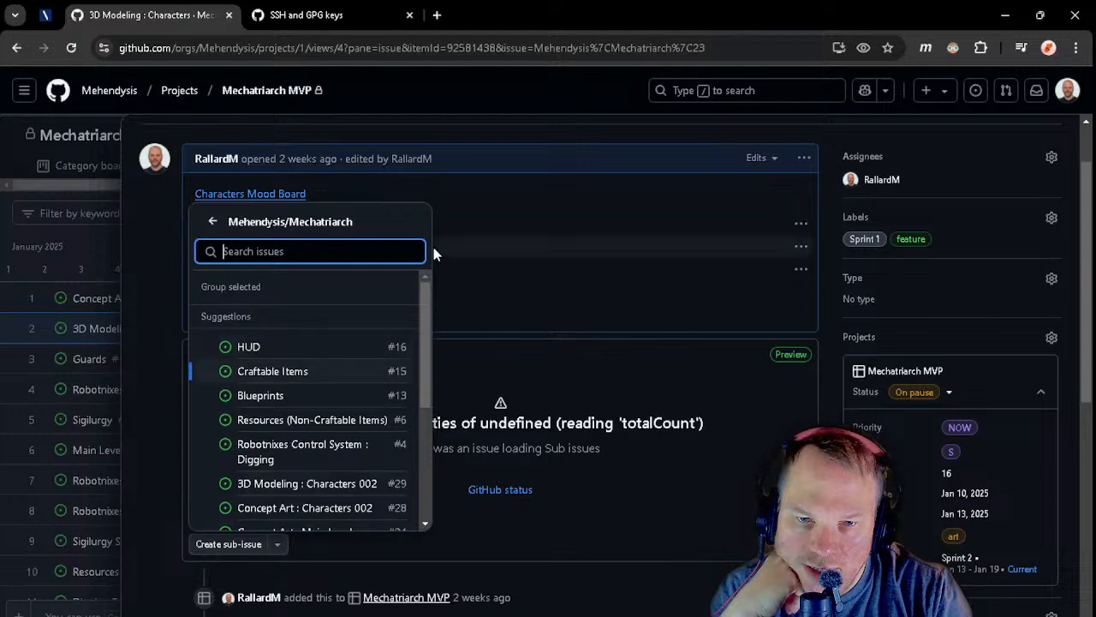
scroll(288, 423, down, 2)
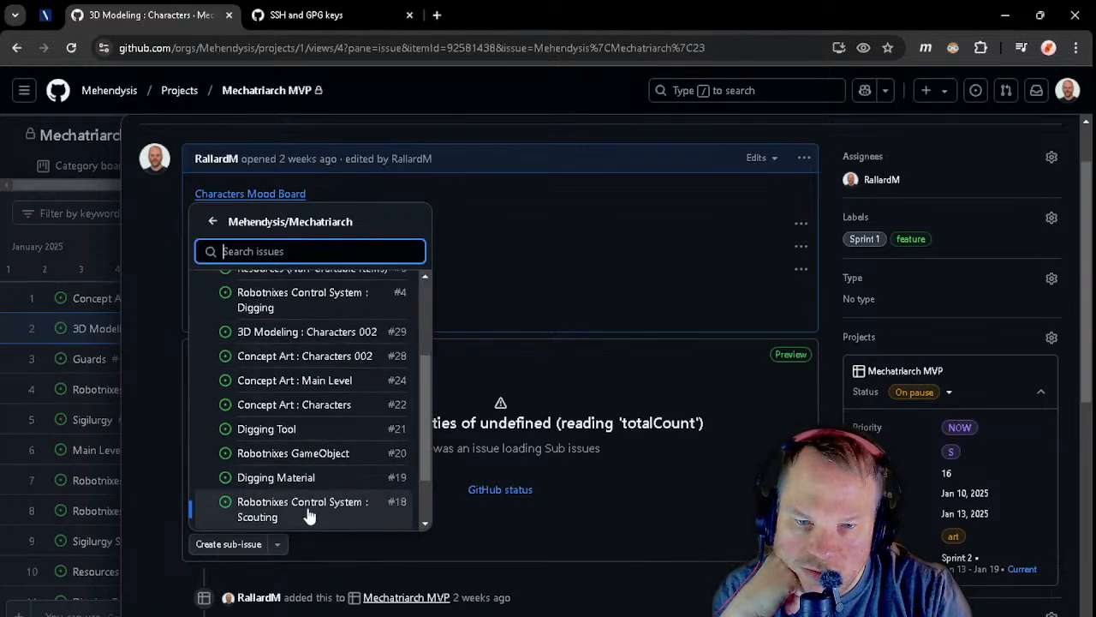
scroll(310, 514, down, 2)
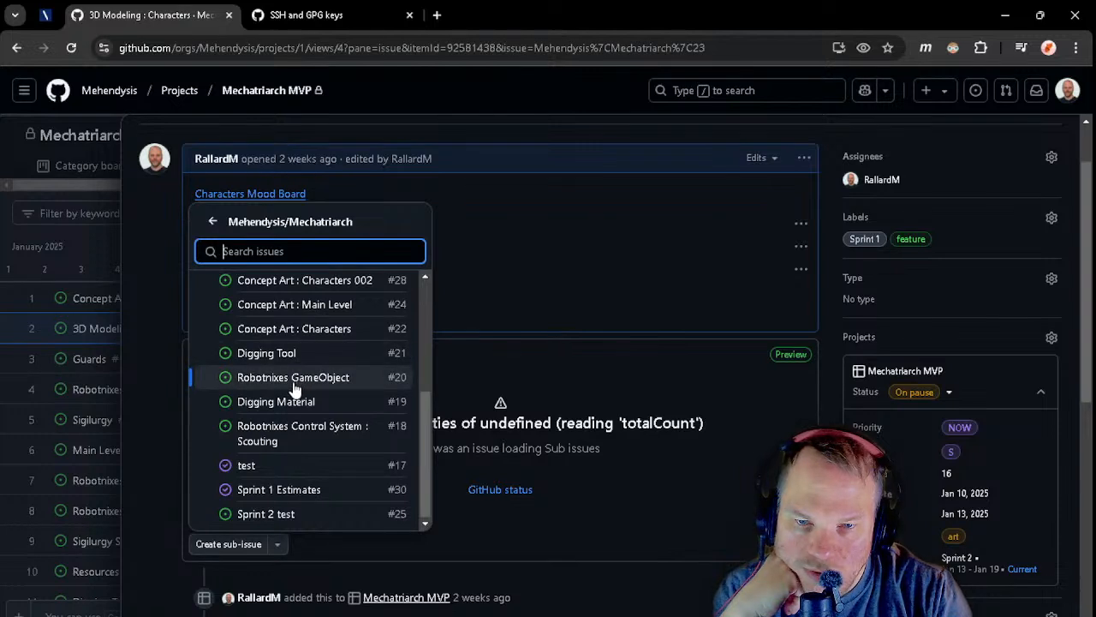
scroll(303, 370, up, 1)
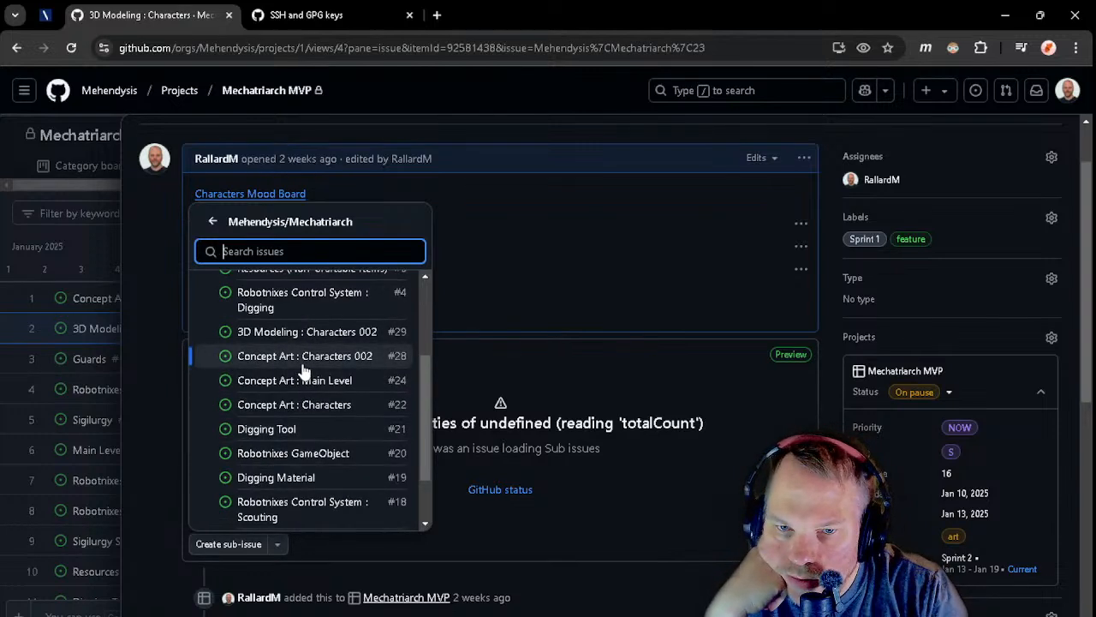
scroll(304, 368, up, 1)
scroll(308, 394, up, 1)
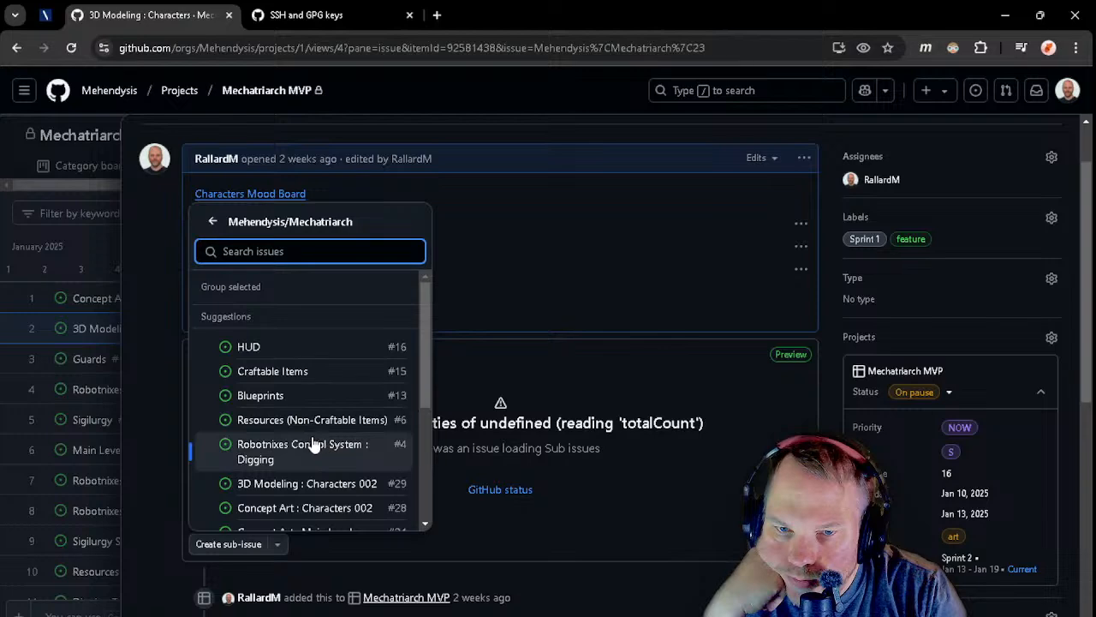
scroll(285, 452, down, 2)
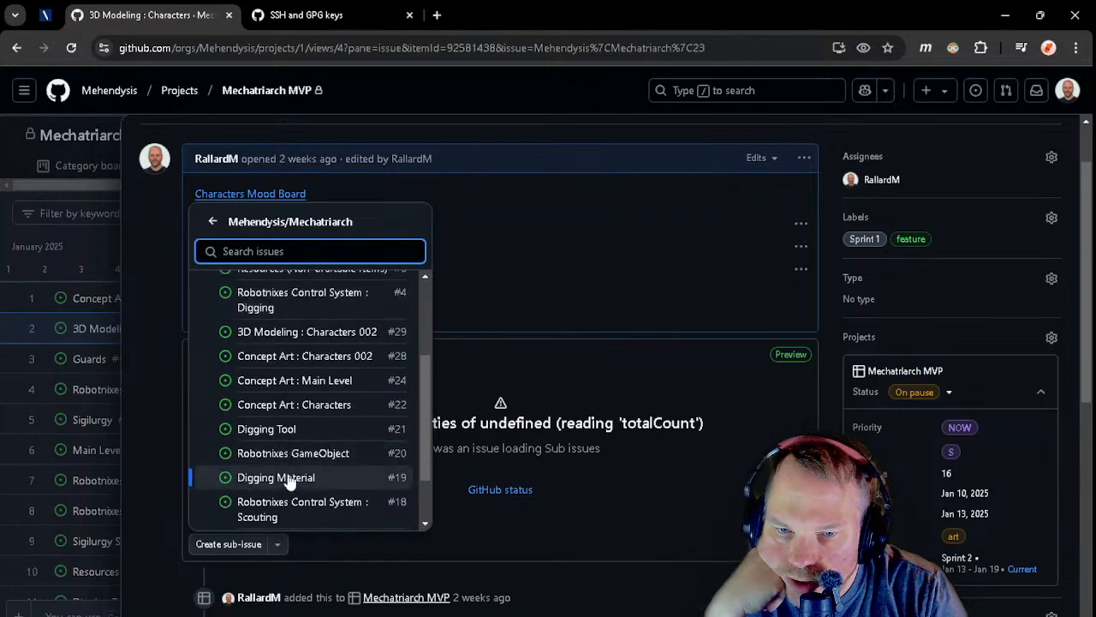
click(294, 454)
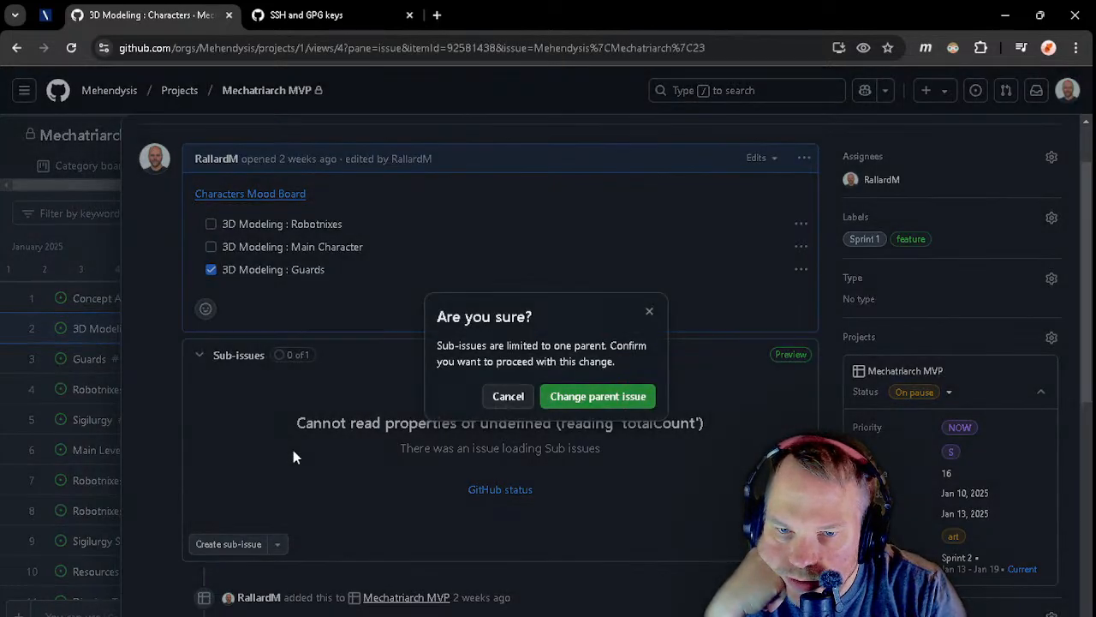
click(583, 409)
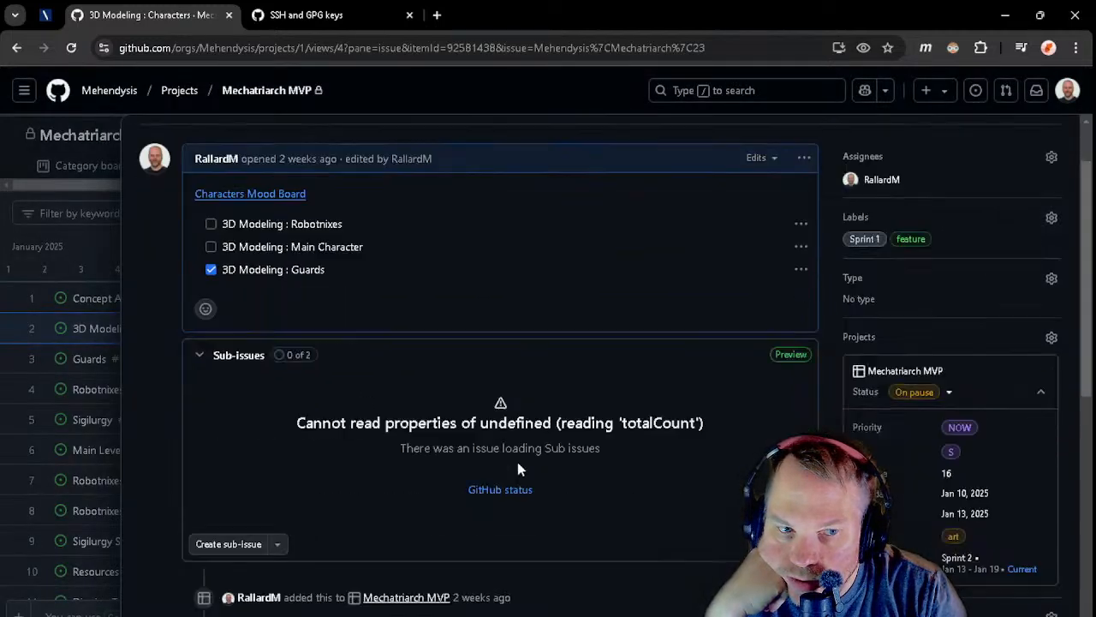
- Reload the 3D Modeling : Characters issue, check its sub-issues and dates, and return to the Roadmap
scroll(768, 445, down, 4)
scroll(555, 394, up, 5)
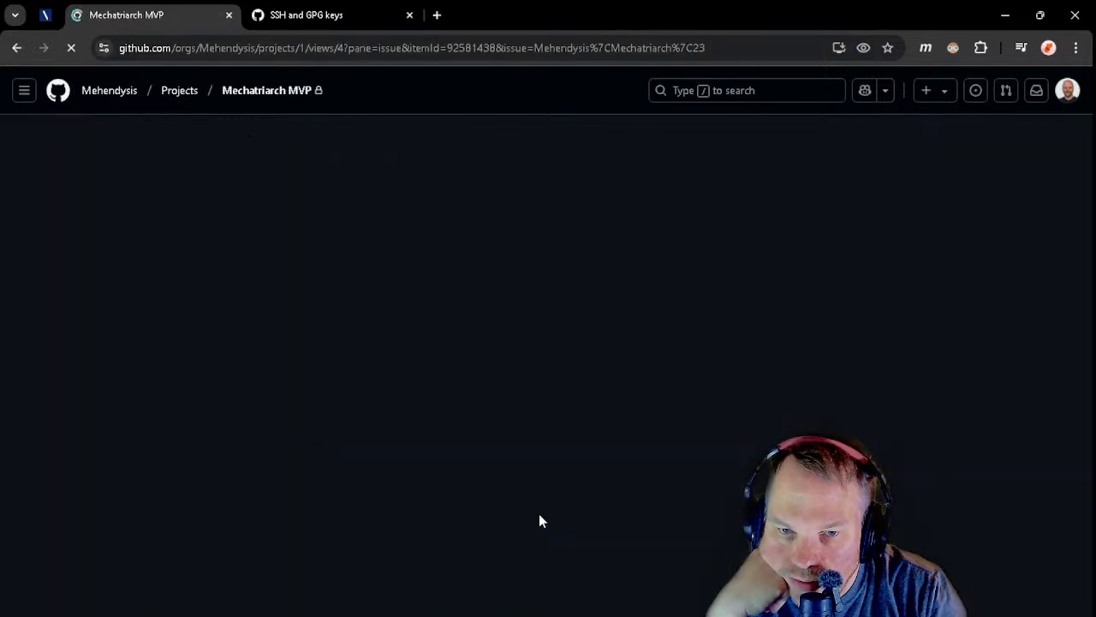
scroll(438, 412, down, 3)
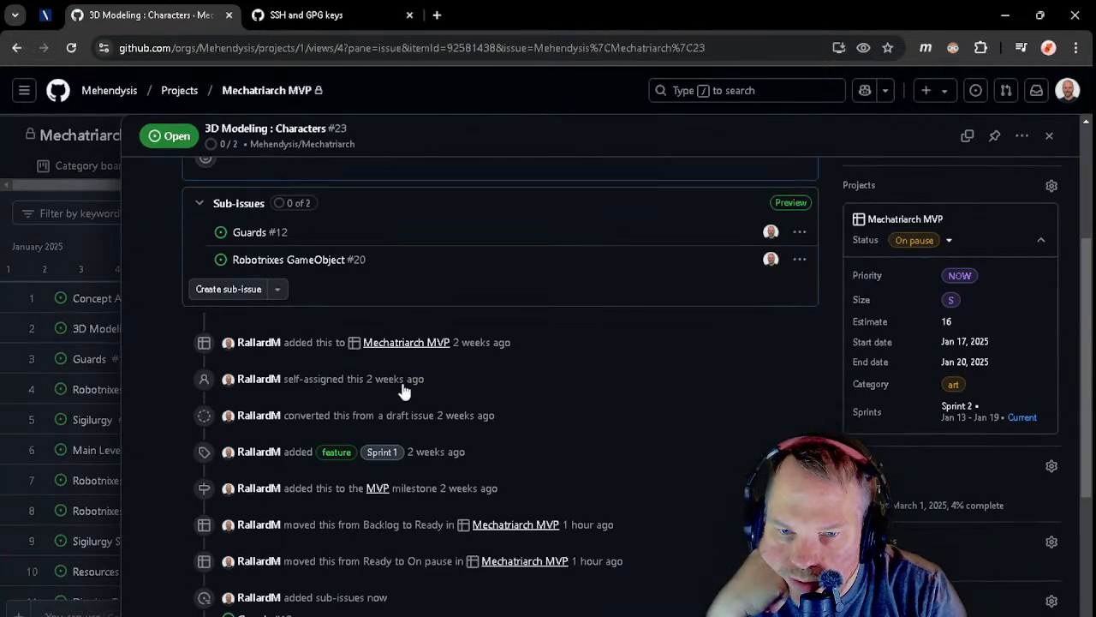
scroll(403, 385, up, 2)
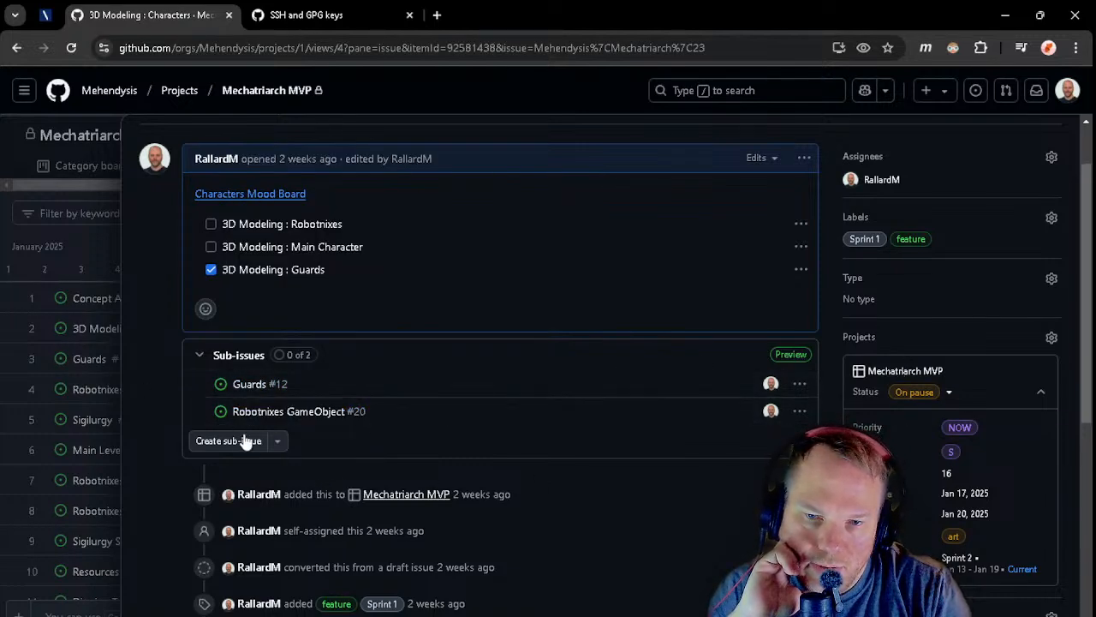
scroll(506, 374, down, 1)
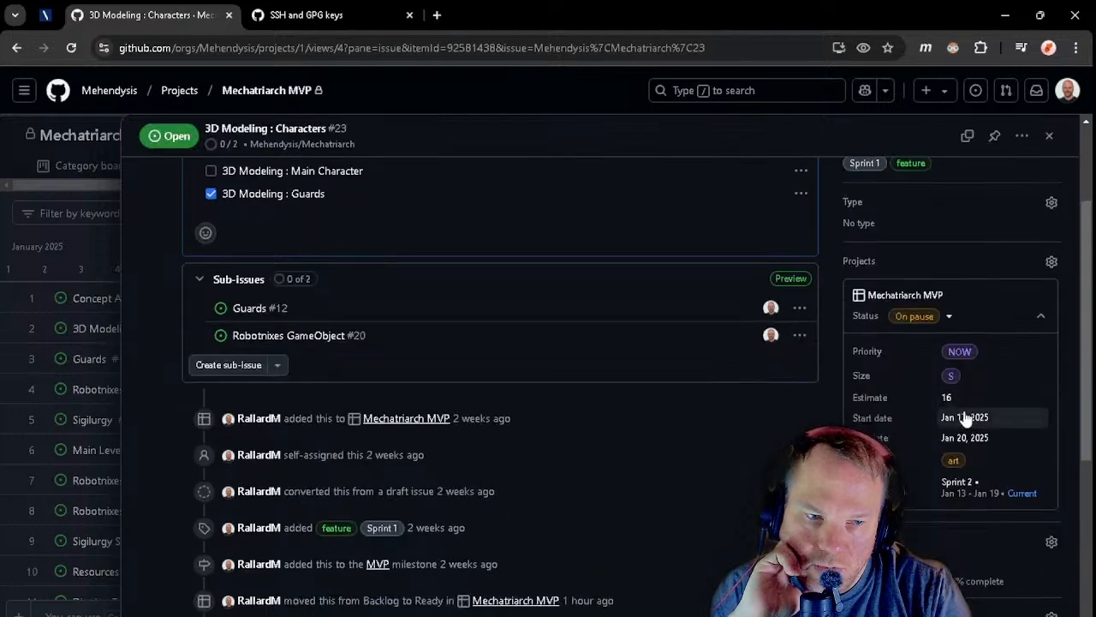
scroll(633, 392, up, 3)
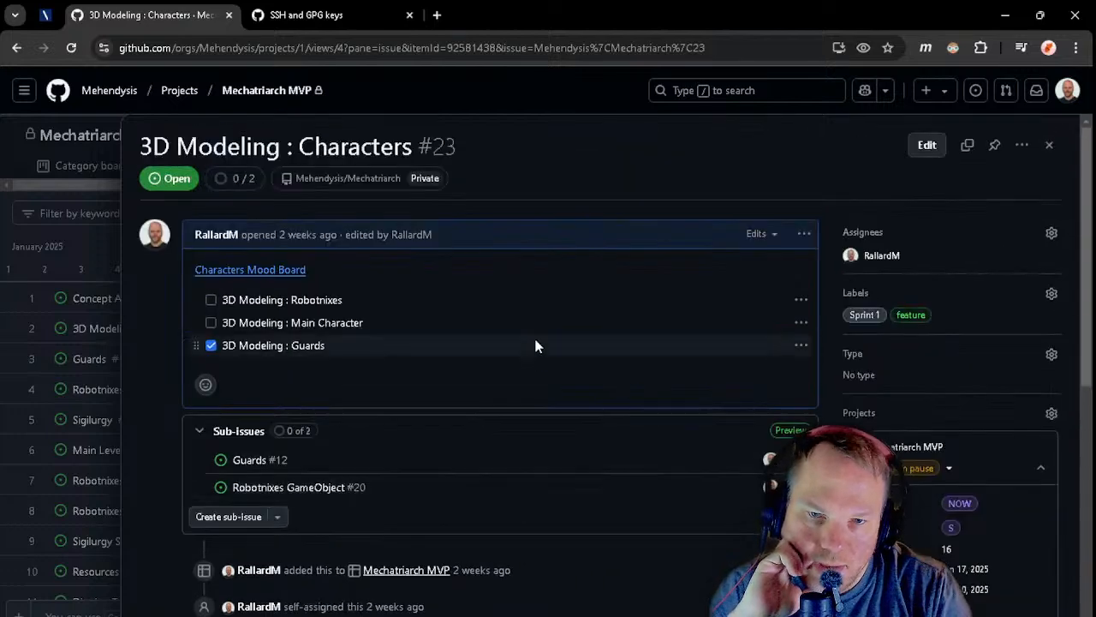
click(1049, 144)
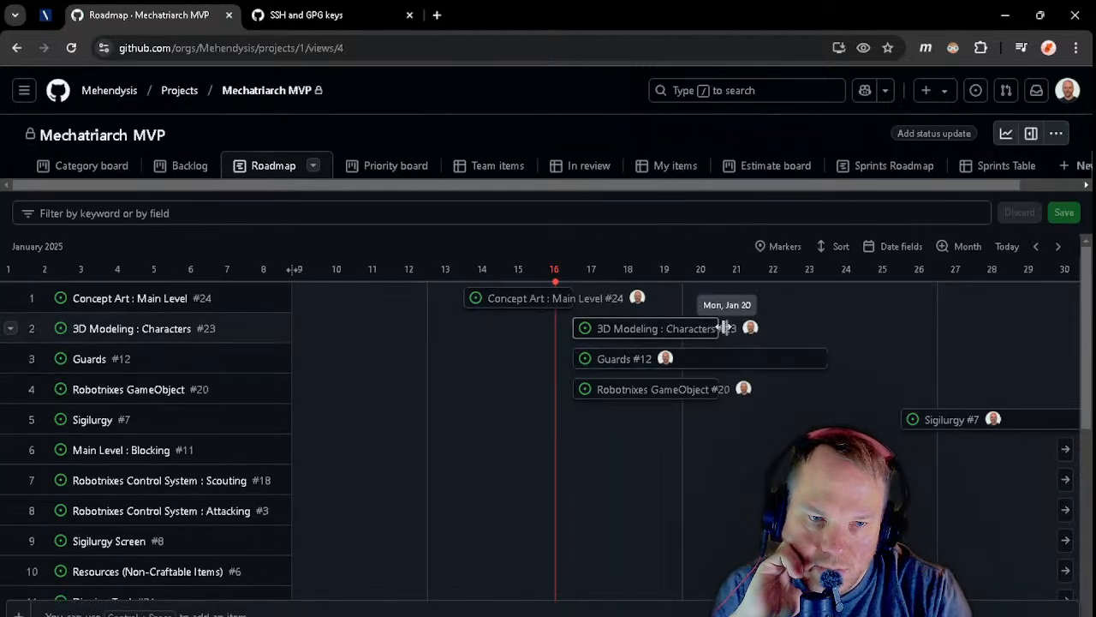
- Extend the 3D Modeling : Characters issue on the Roadmap so that it ends on Jan 25
drag(726, 328, 861, 330)
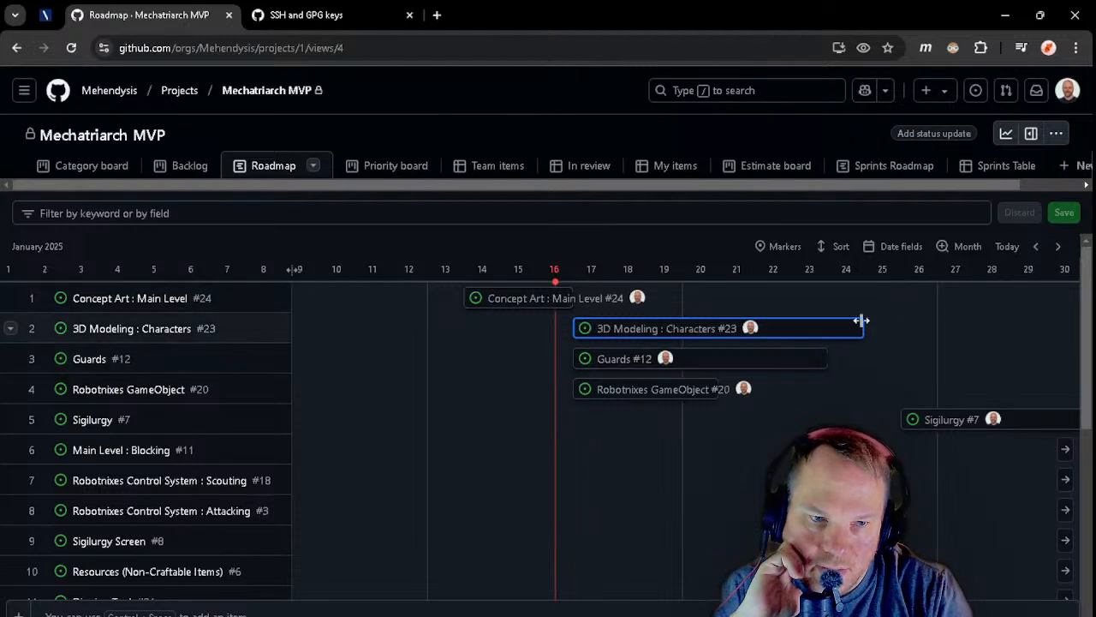
drag(867, 328, 899, 329)
- Reschedule Guards to Jan 22 – Jan 25 and shorten Robotnixes GameObject to end on Jan 19
drag(762, 358, 836, 351)
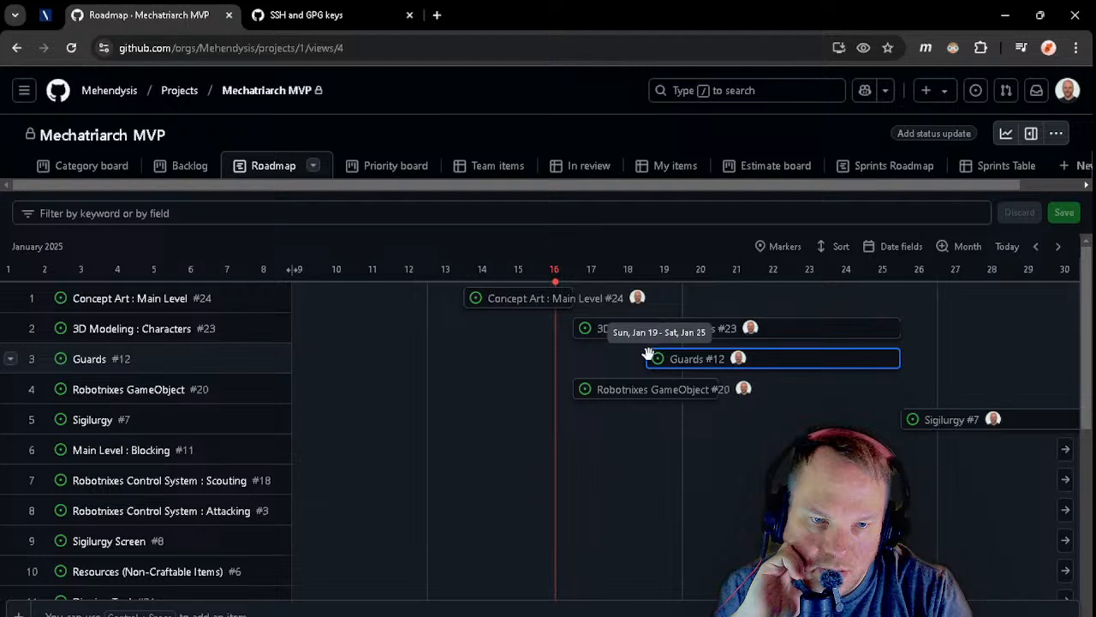
drag(641, 360, 724, 367)
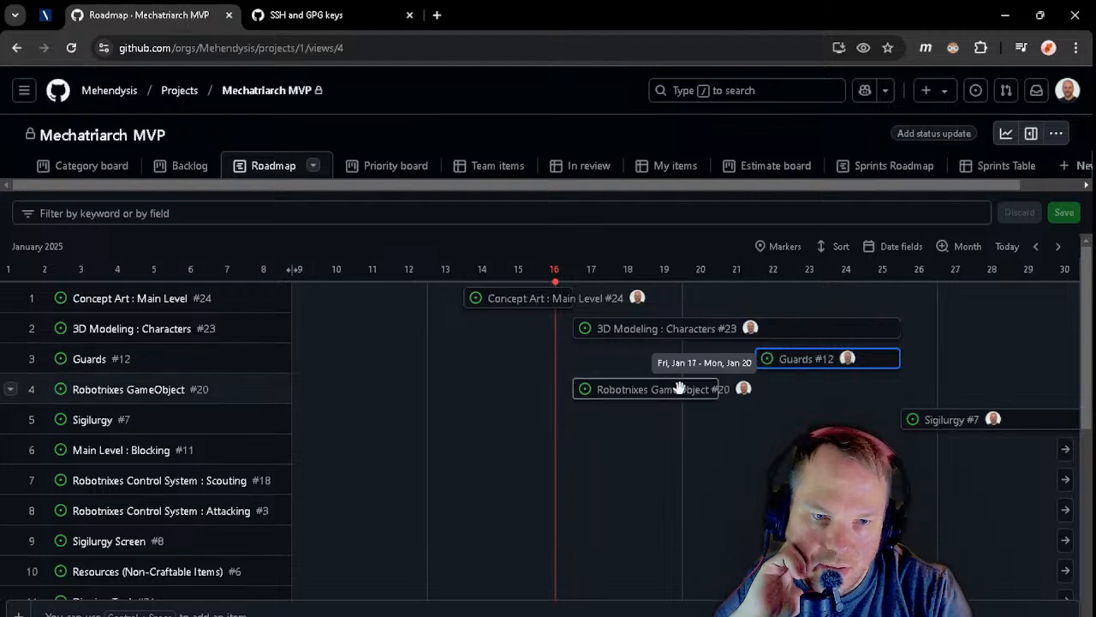
drag(722, 392, 684, 396)
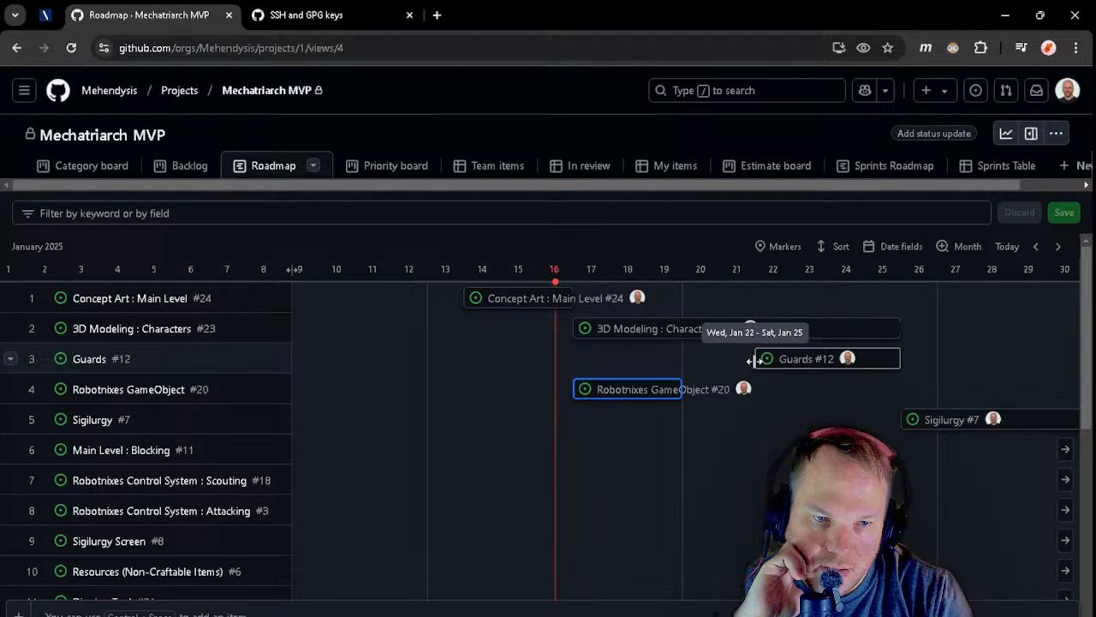
- Extend Guards on the Roadmap to start on Jan 20, reviewing the details of its parent issue 3D Modeling : Characters
drag(752, 360, 692, 358)
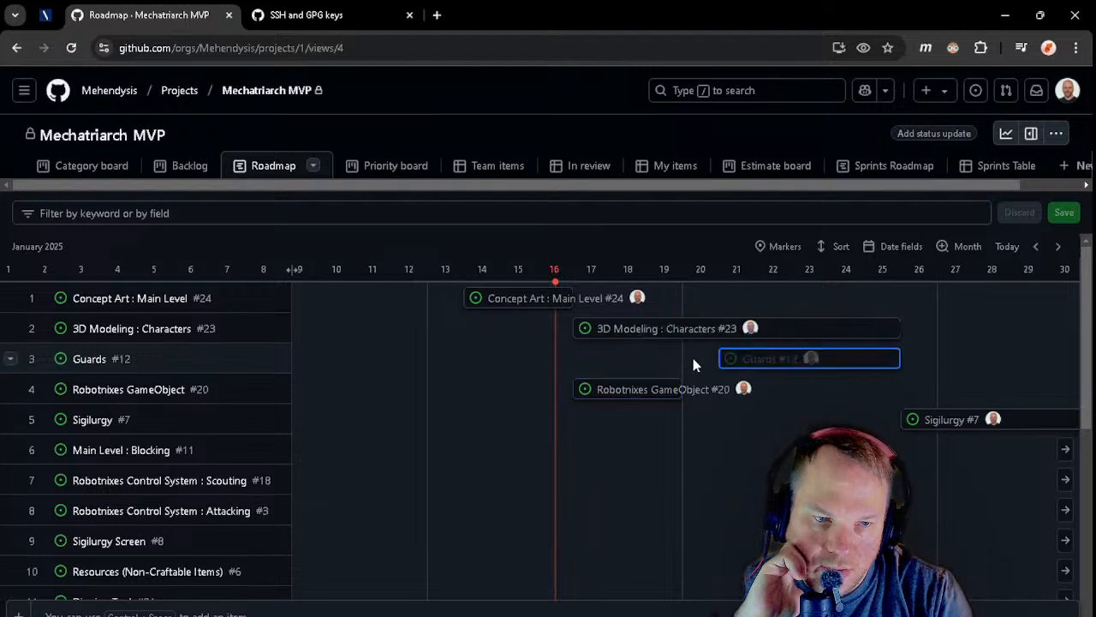
click(809, 333)
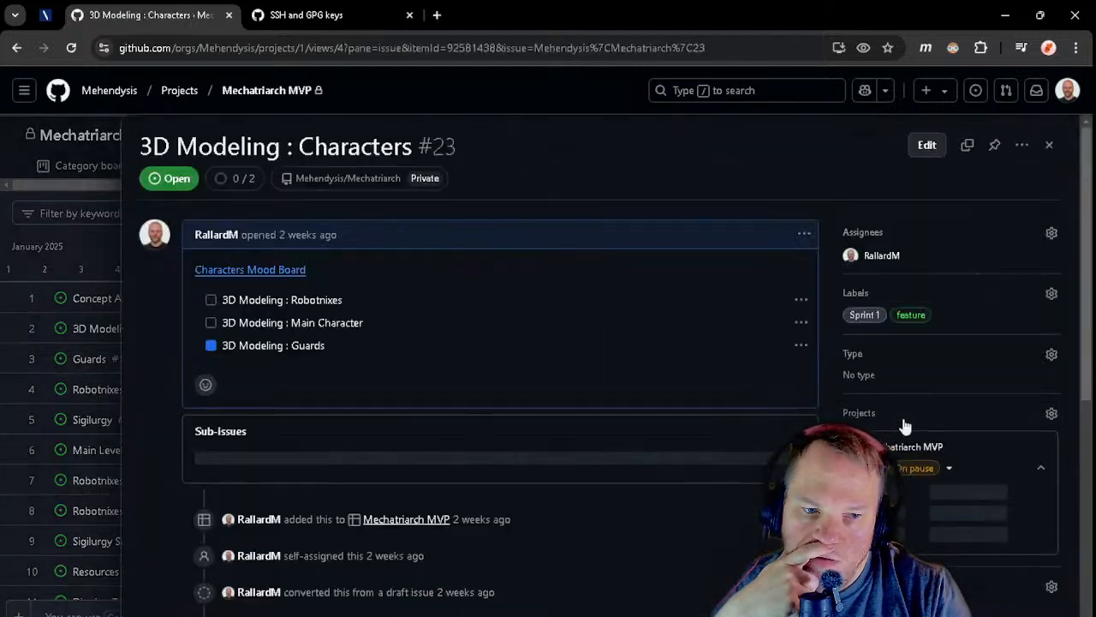
scroll(873, 425, down, 2)
scroll(942, 417, up, 2)
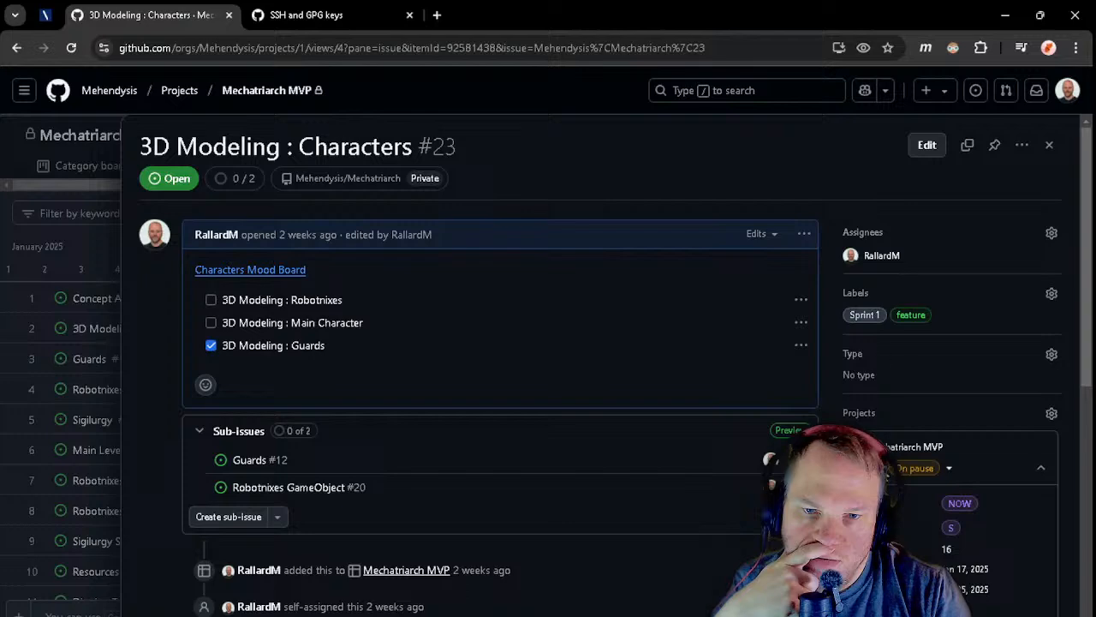
scroll(955, 539, down, 1)
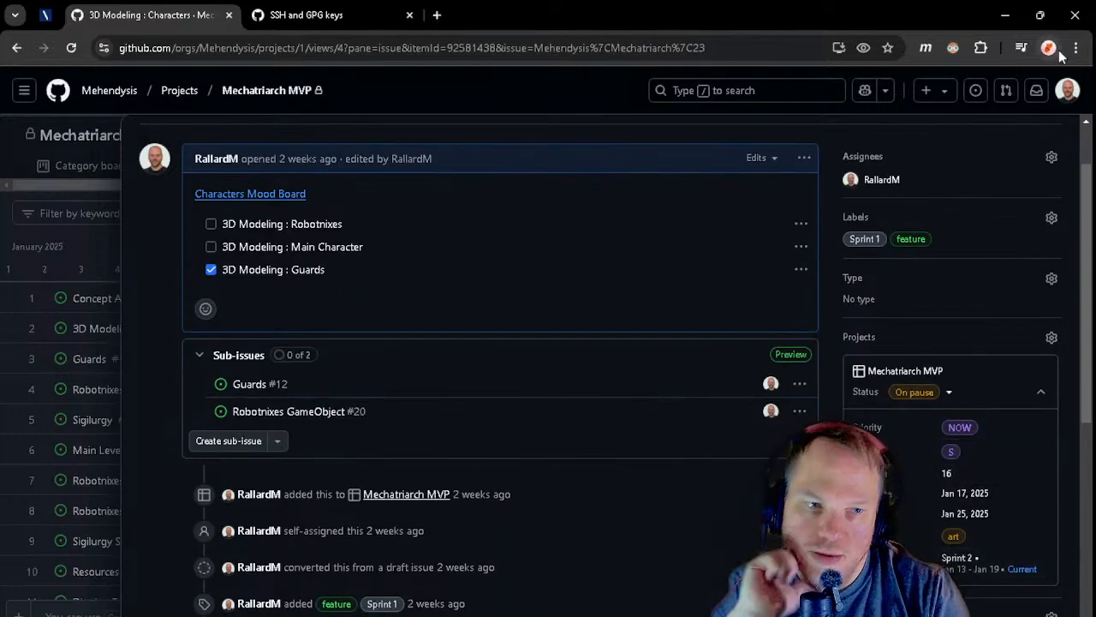
scroll(1011, 244, up, 1)
click(1049, 145)
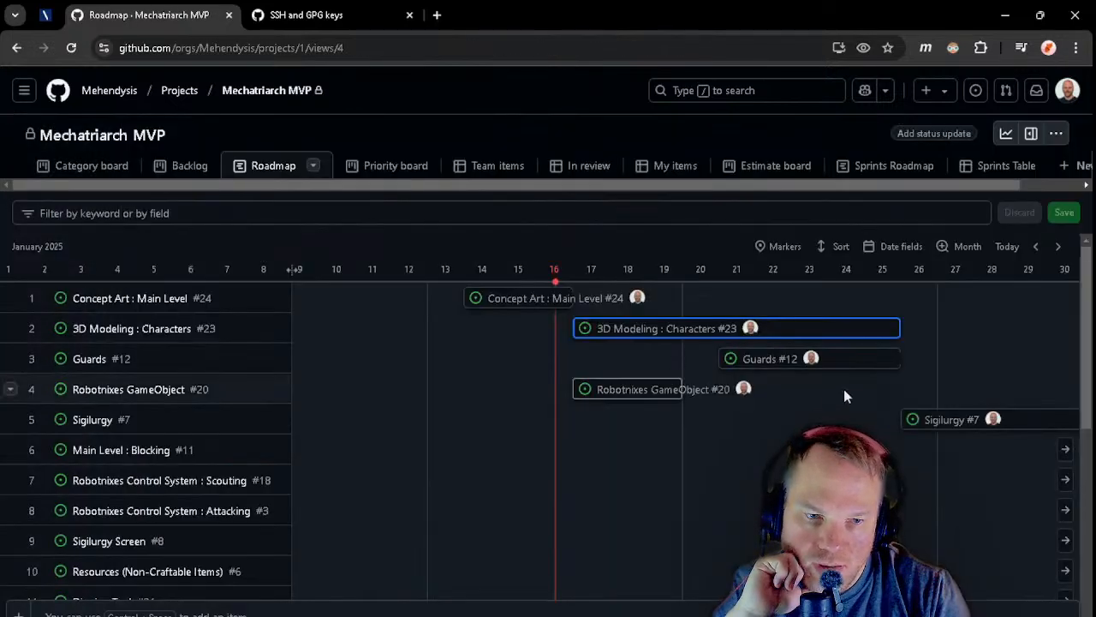
drag(709, 357, 681, 356)
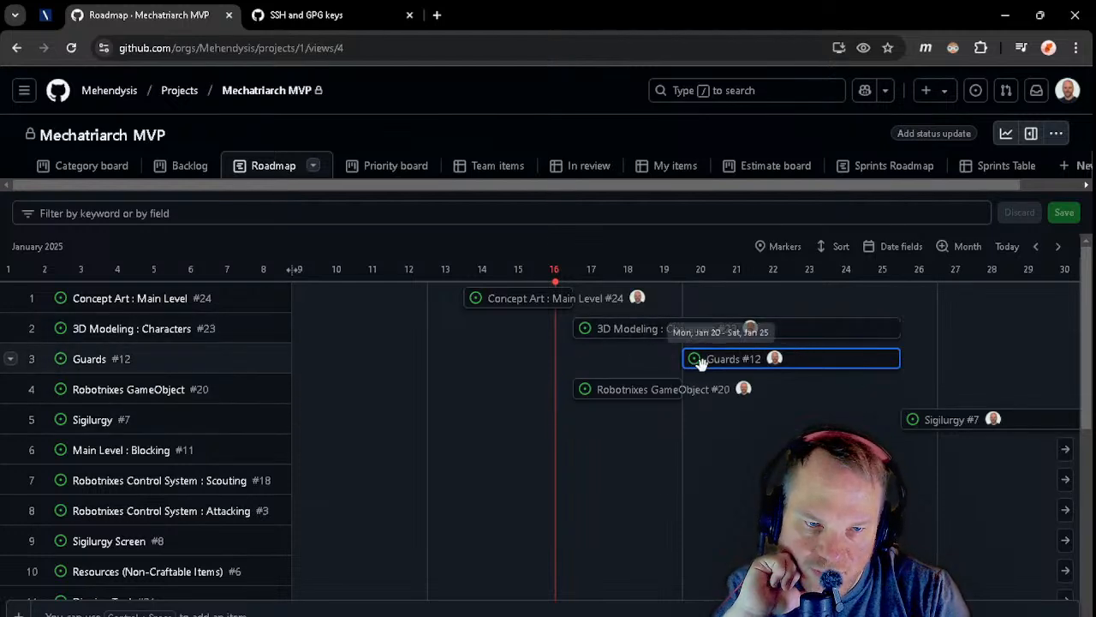
- Start creating a development branch for the 3D Modeling : Characters issue and name it 23-characters
click(718, 328)
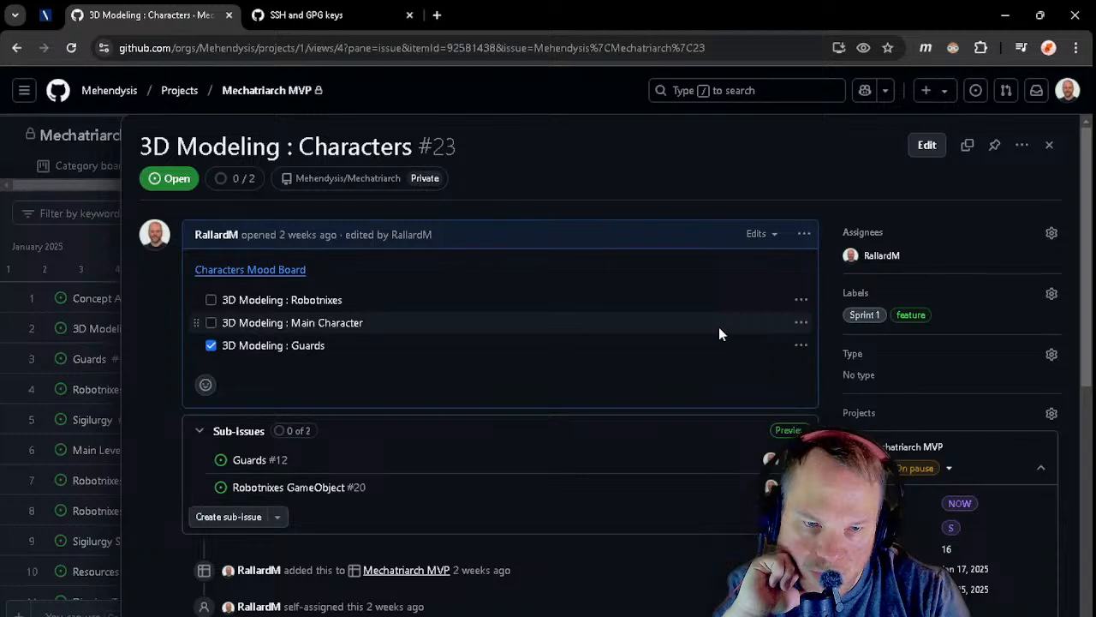
scroll(545, 382, down, 1)
scroll(544, 382, down, 3)
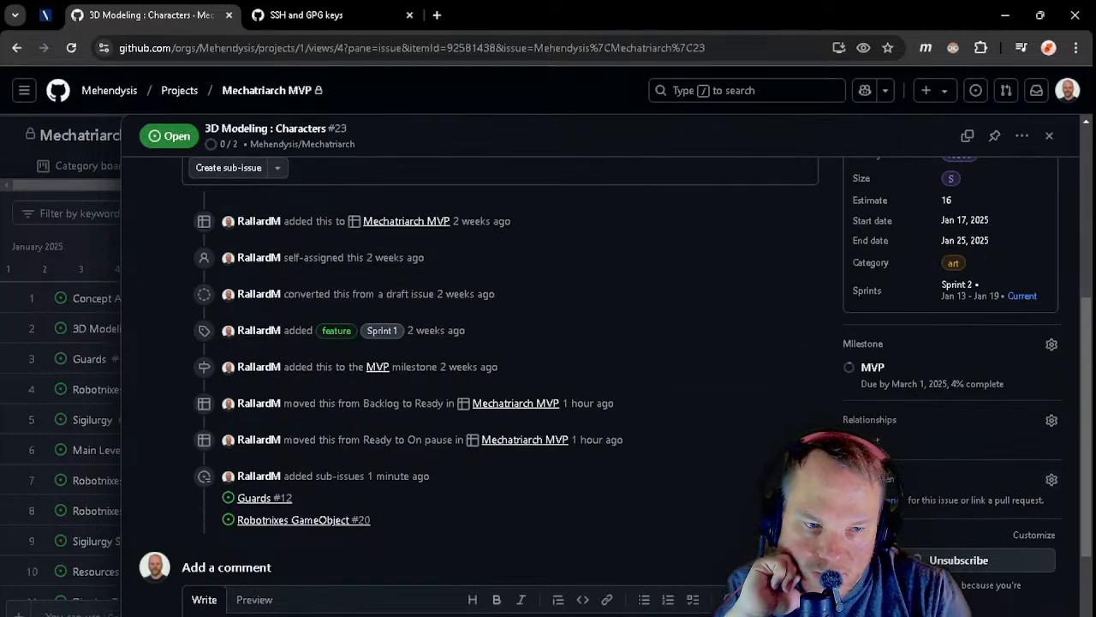
click(874, 500)
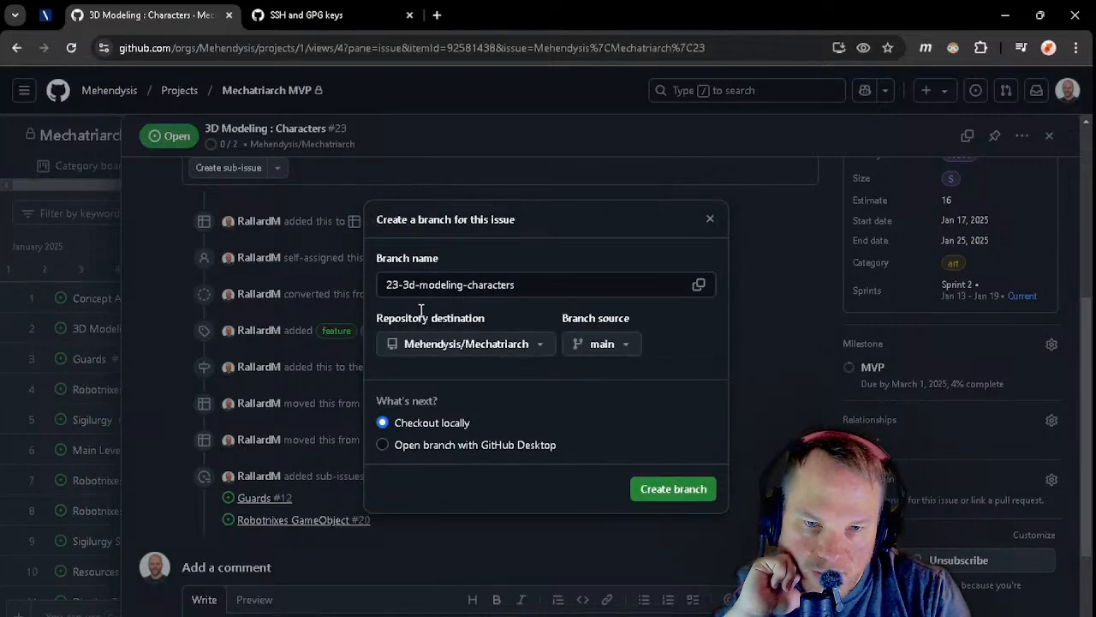
click(417, 288)
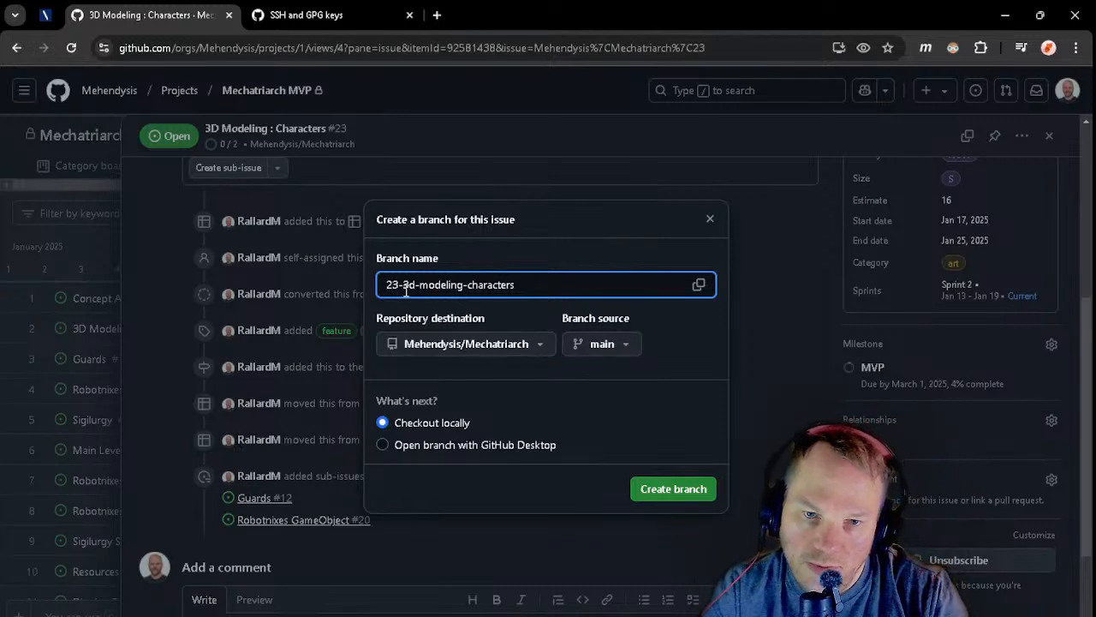
drag(402, 288, 457, 299)
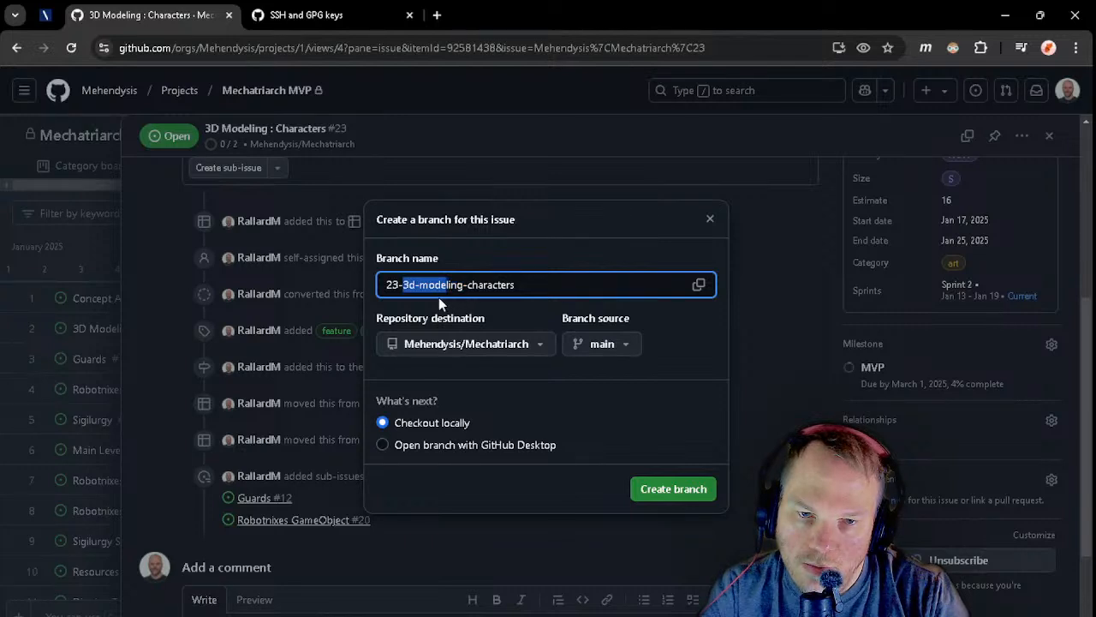
drag(417, 297, 422, 302)
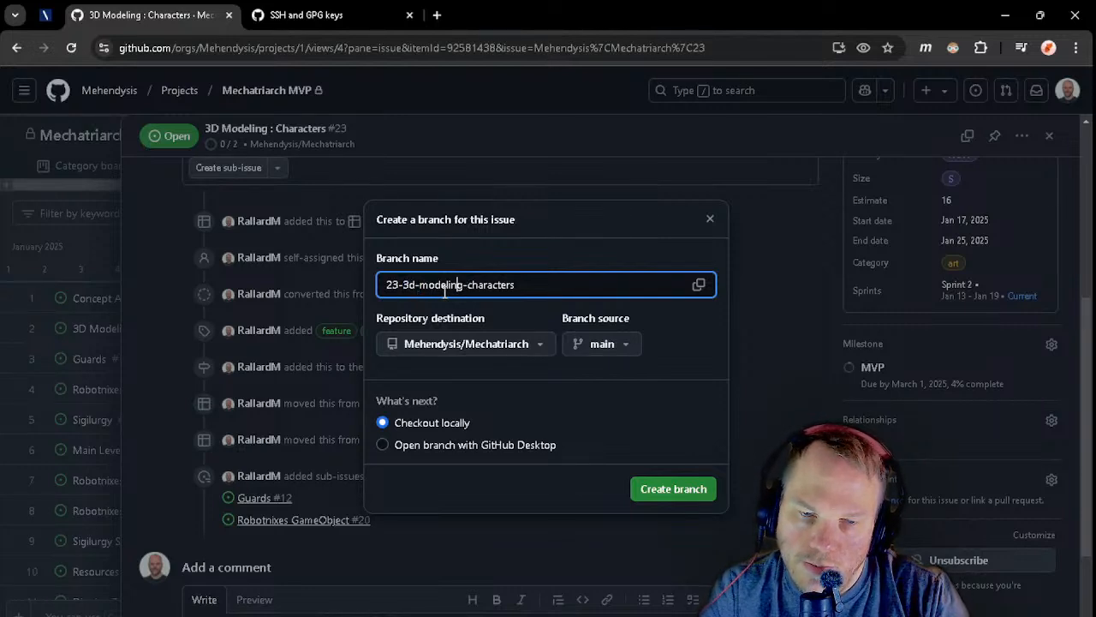
drag(464, 286, 399, 286)
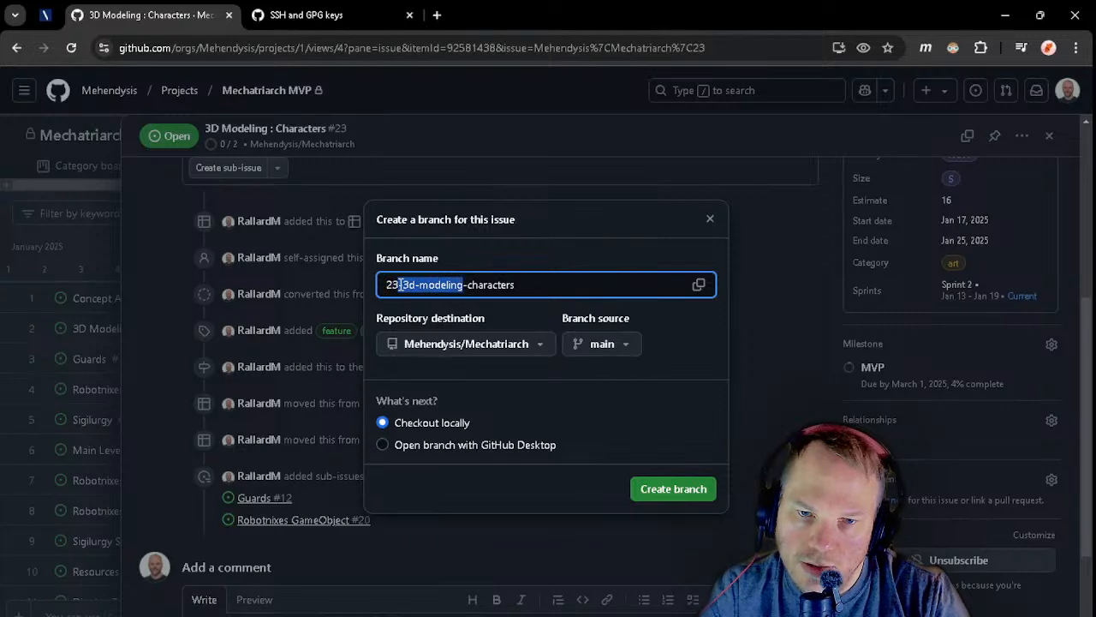
key(BackSpace)
key(BackSpace)
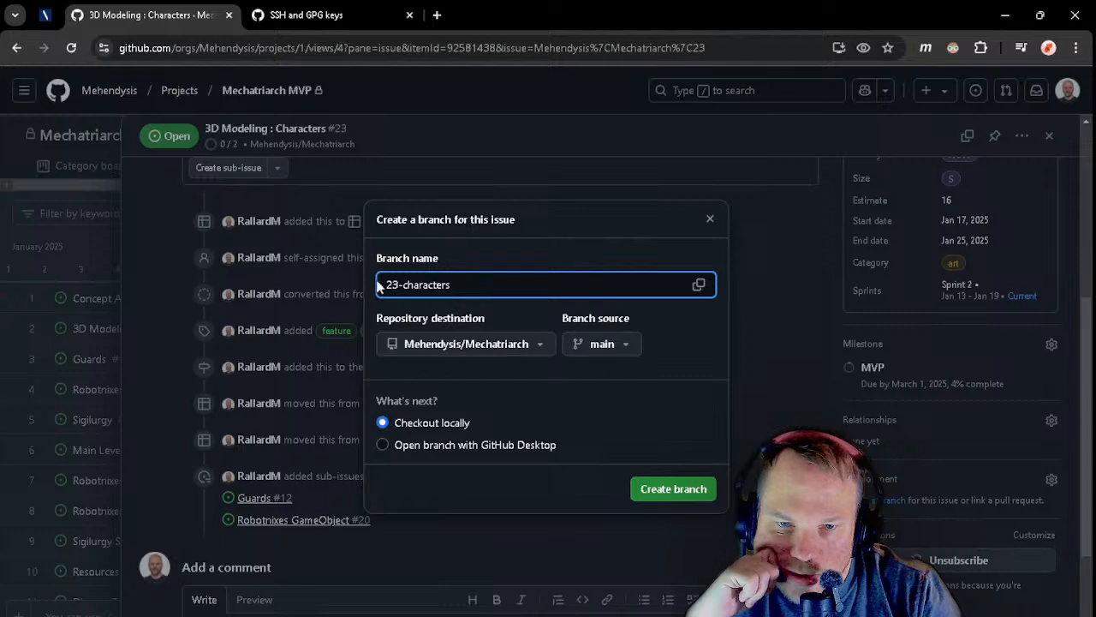
key(ctrl+a)
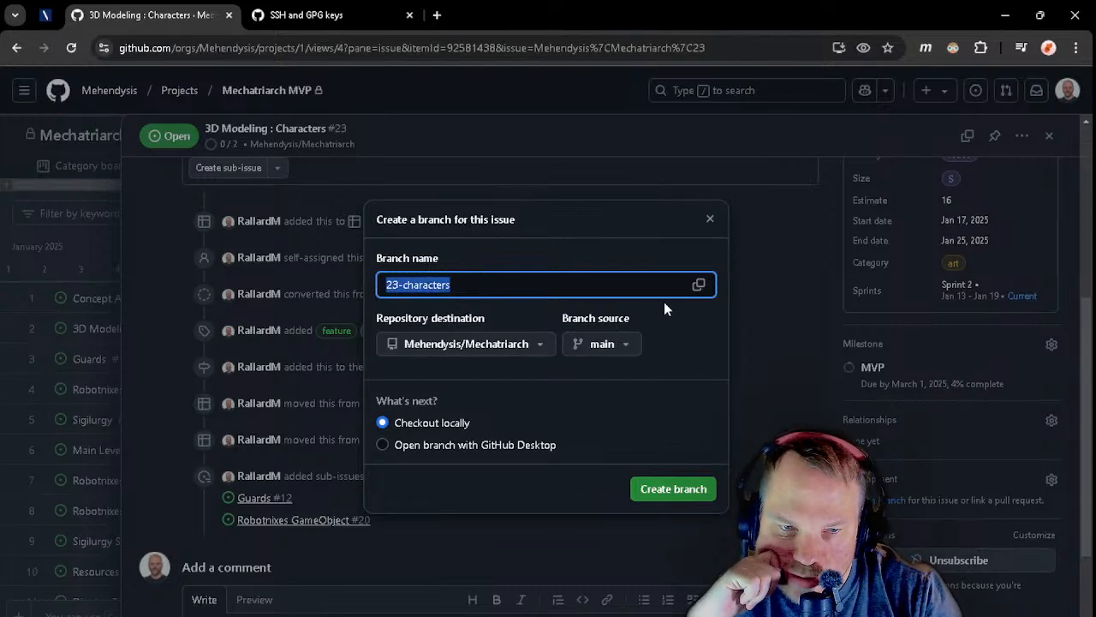
click(684, 360)
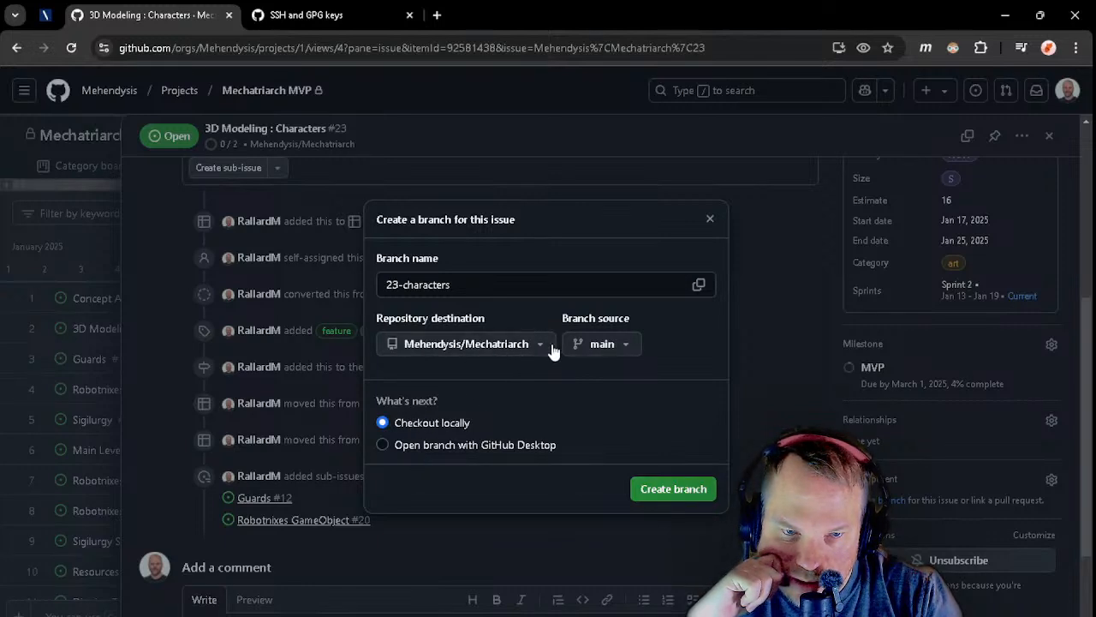
- Set the branch source to project-setup and create the 23-characters branch for local checkout
click(604, 344)
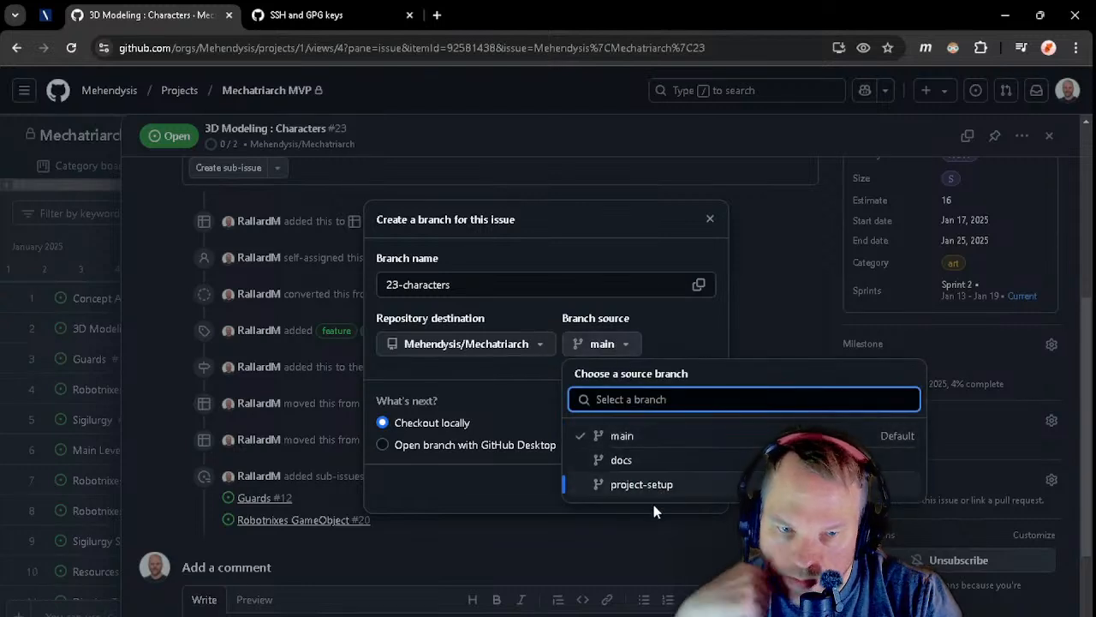
click(656, 486)
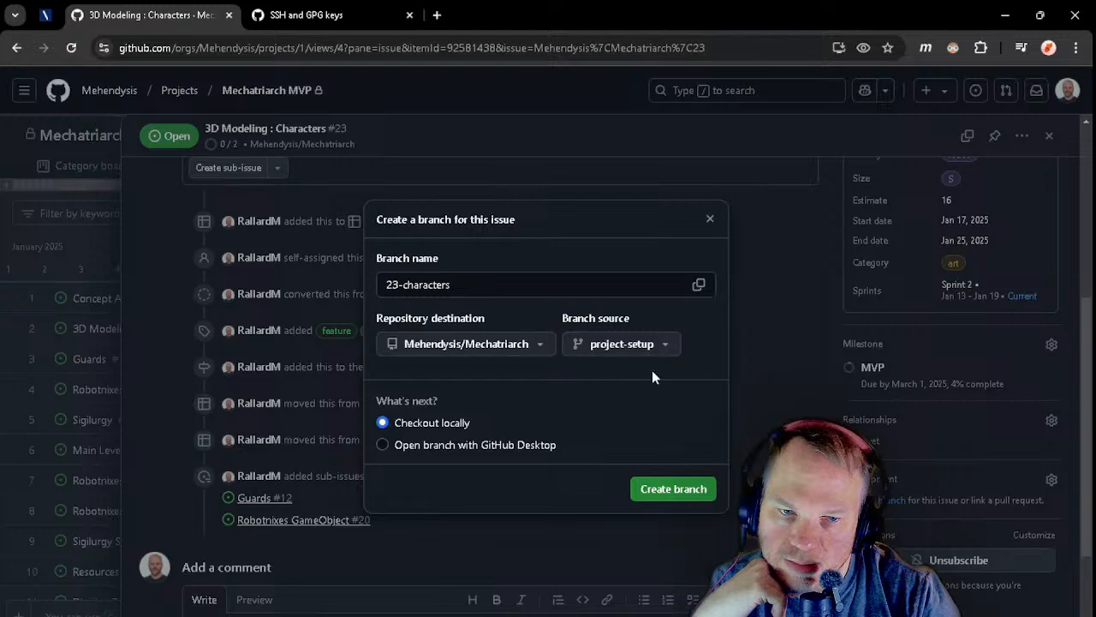
click(671, 489)
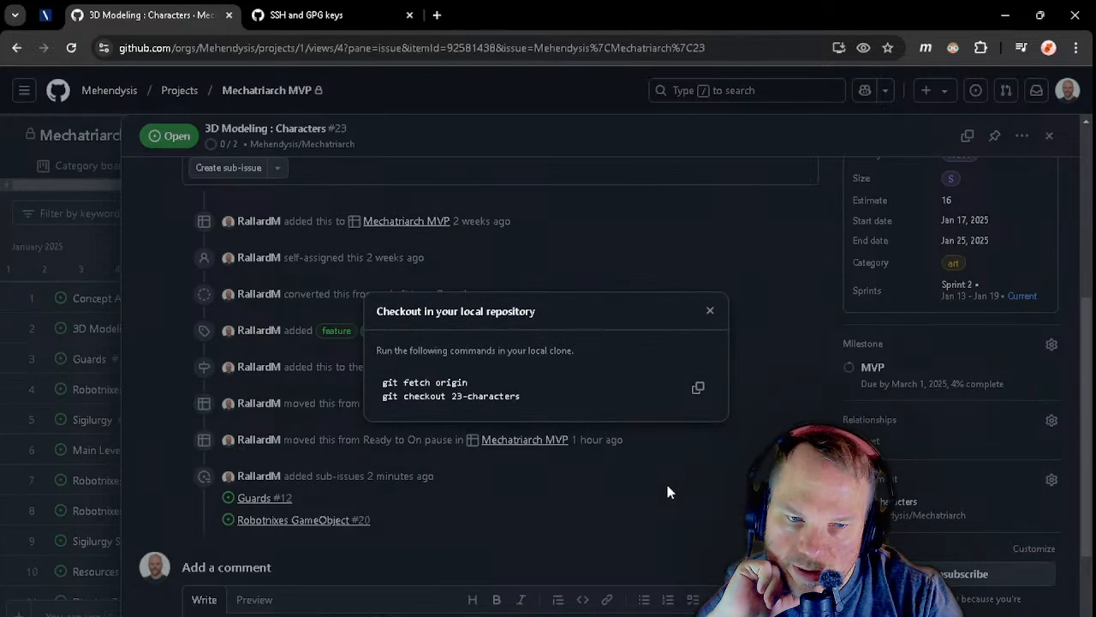
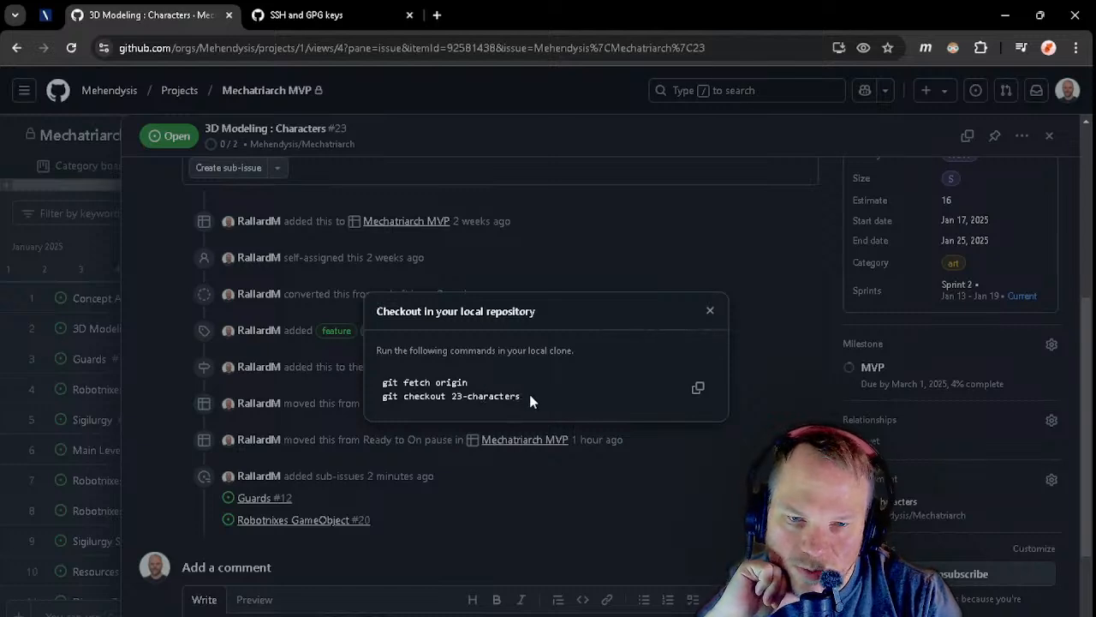
- Copy the suggested fetch and checkout commands for 23-characters and try to run them in the Git Bash terminal
drag(529, 396, 404, 382)
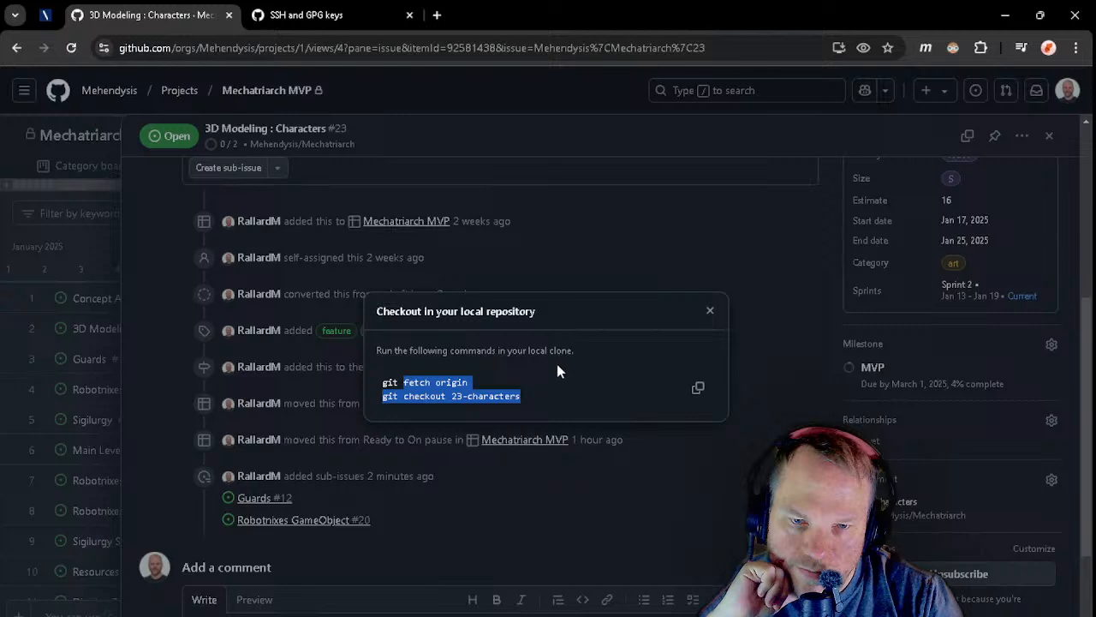
click(535, 387)
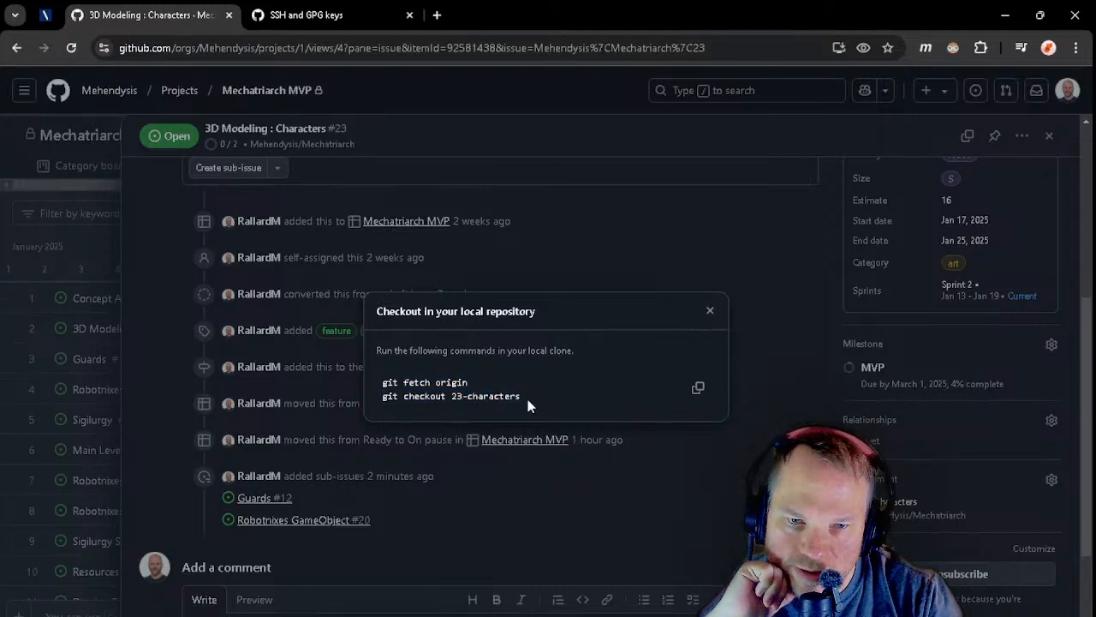
drag(529, 405, 376, 381)
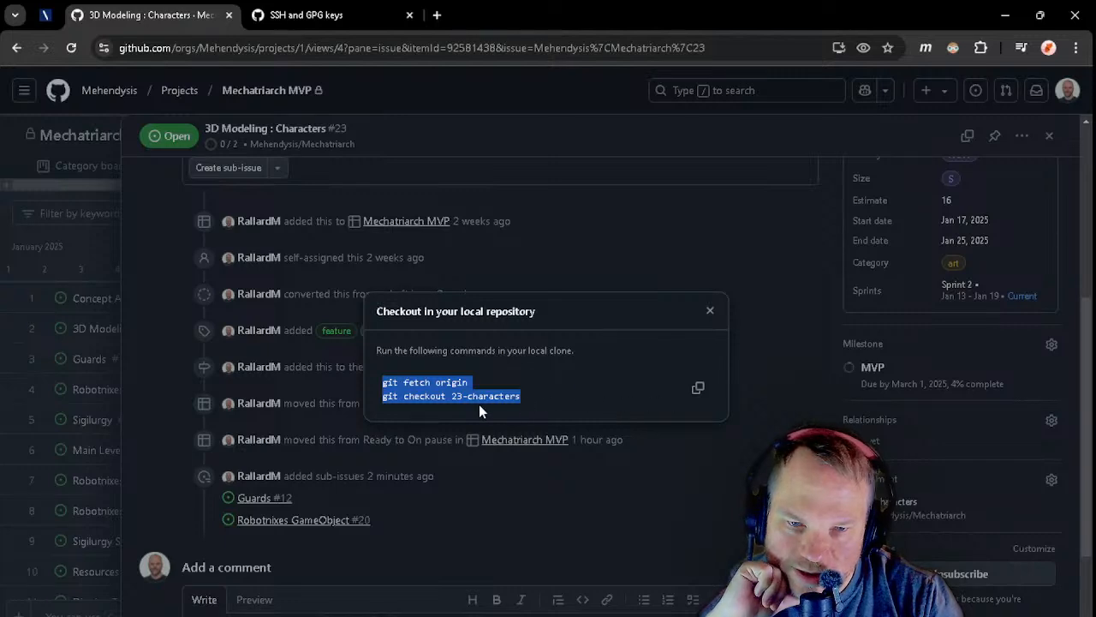
click(698, 387)
key(alt+Tab)
key(shift+Insert)
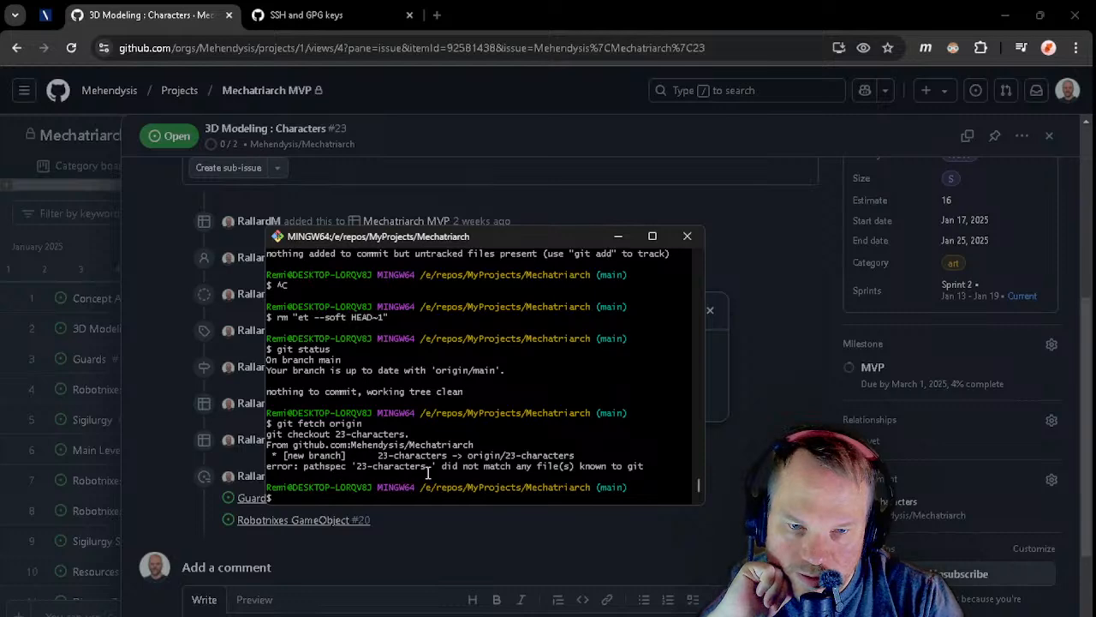
- Switch back to the browser, reload the 3D Modeling : Characters issue and check its linked development branch
key(alt+Tab)
click(749, 406)
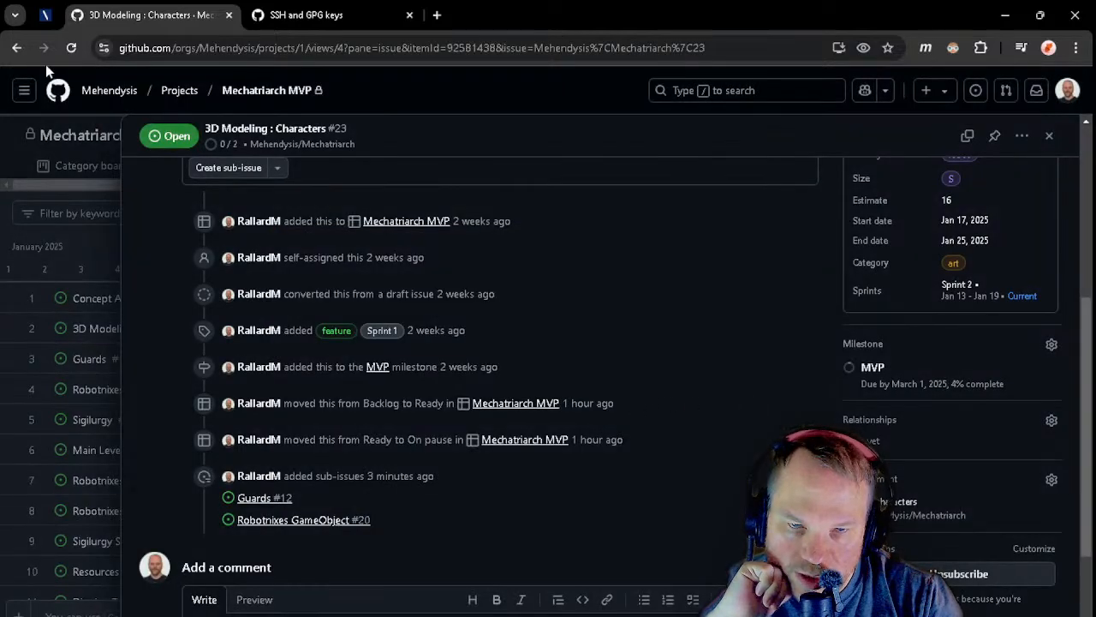
click(71, 47)
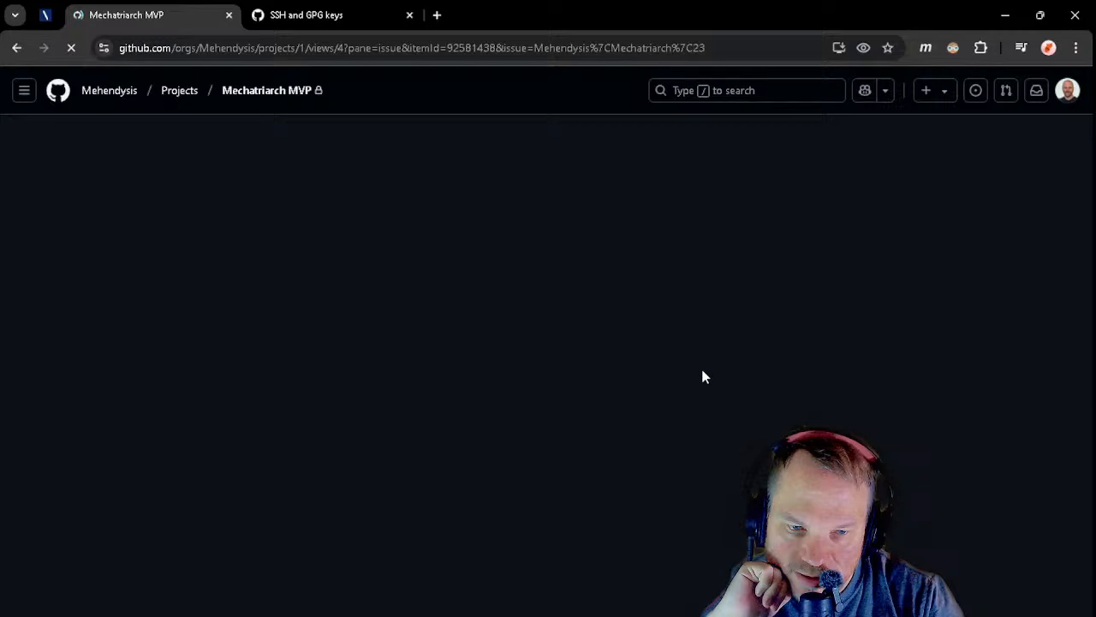
mouse_move(193, 616)
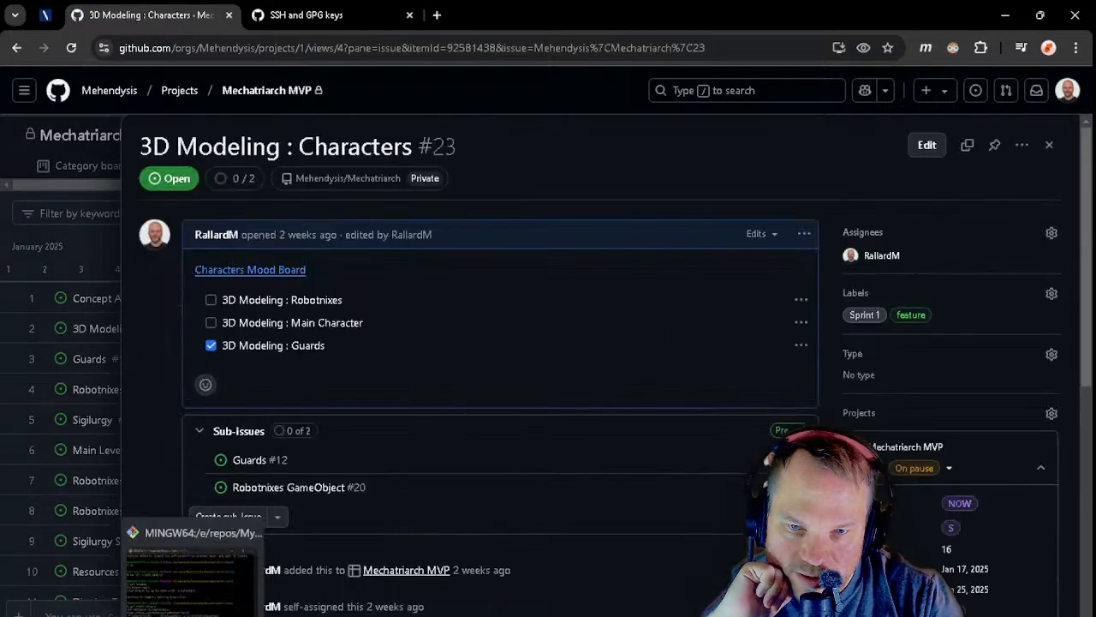
scroll(605, 503, down, 4)
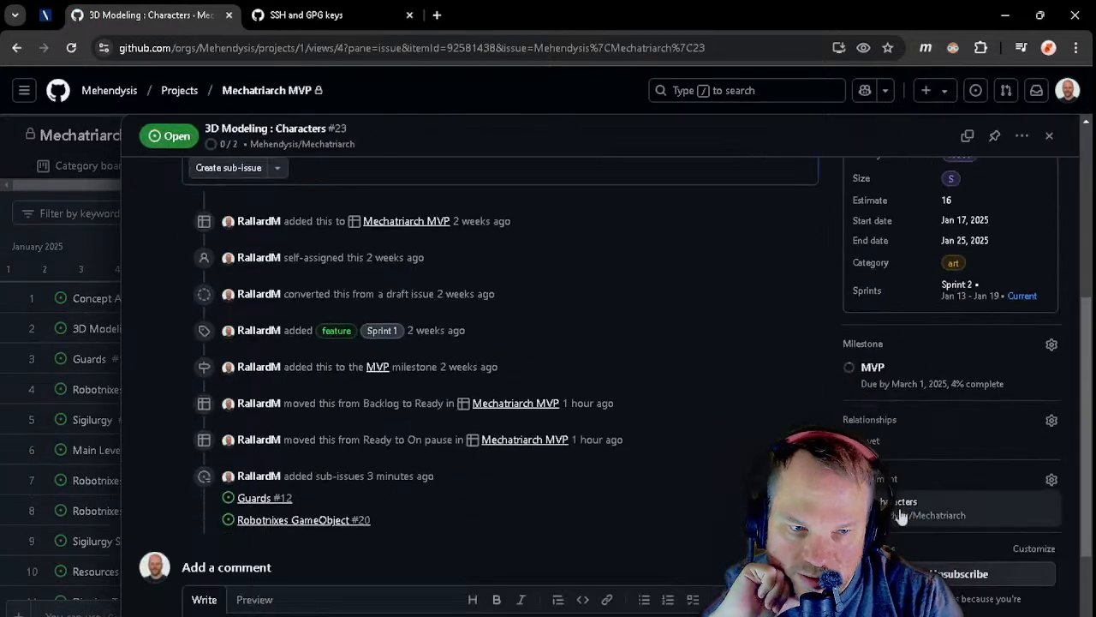
- Run git fetch origin and git checkout 23-characters in the Mechatriarch repository from the Git Bash terminal
click(193, 616)
middle_click(432, 372)
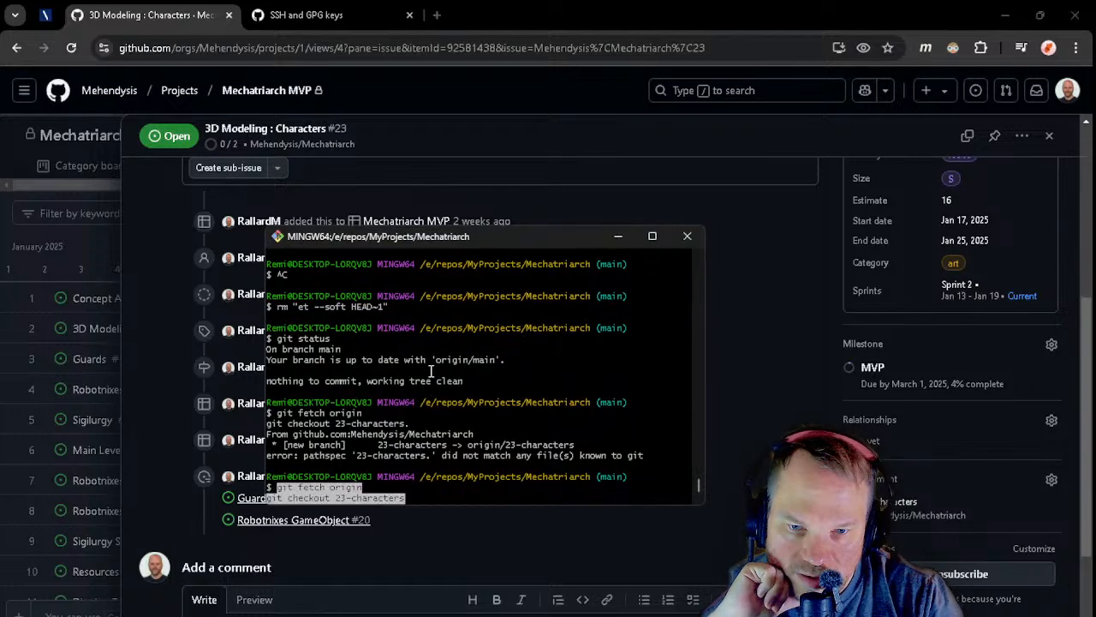
key(Return)
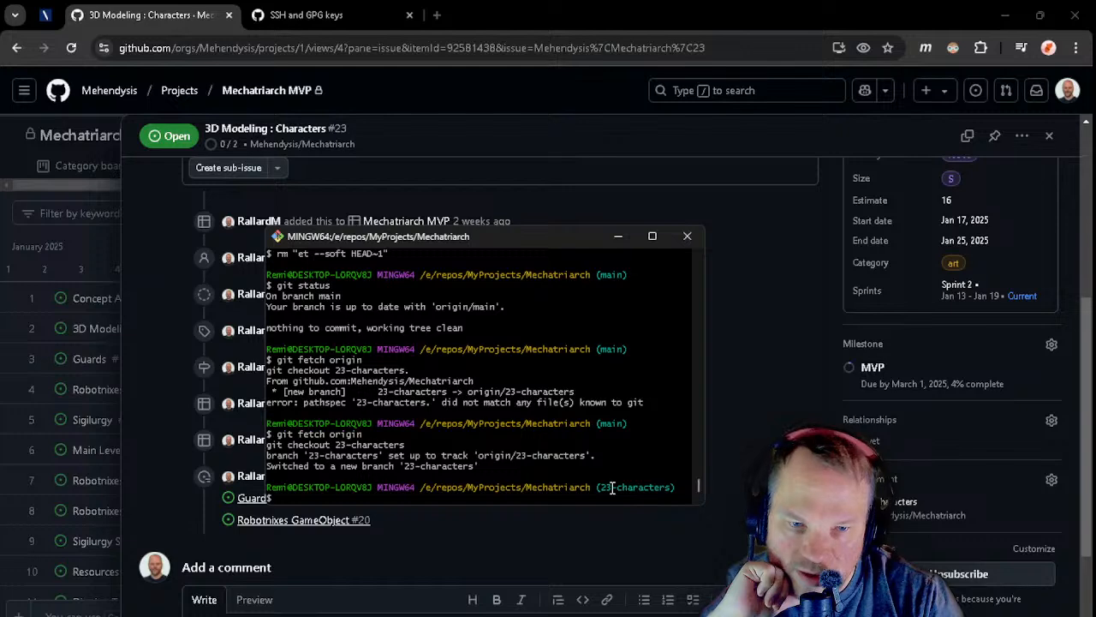
- Open the issue's linked 23-characters branch on GitHub, look through its files and show the repository's branch list
click(890, 458)
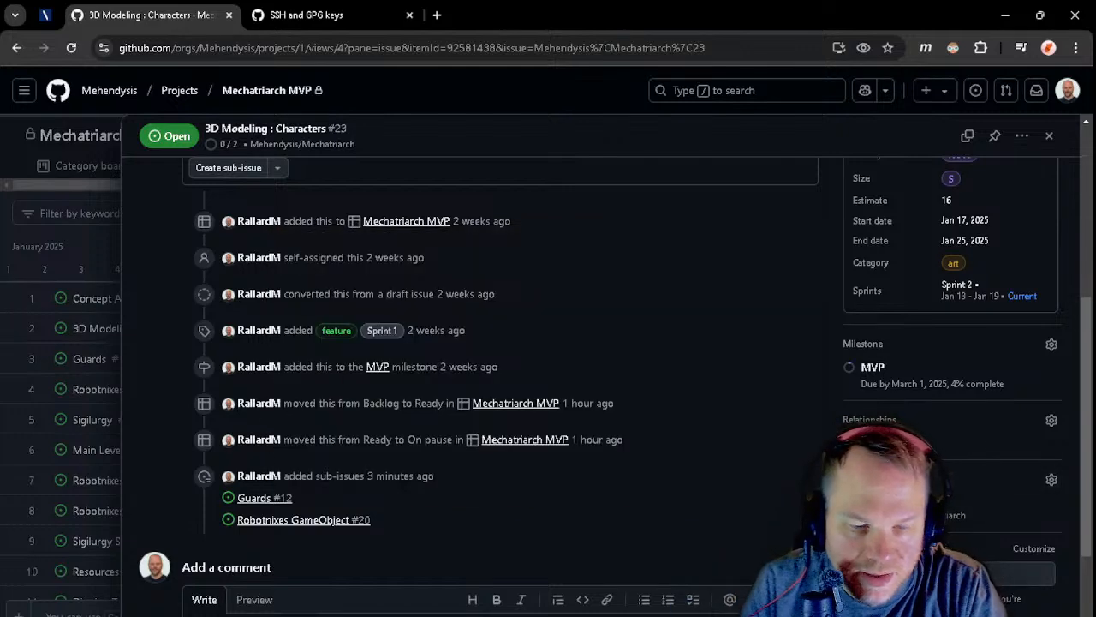
click(891, 502)
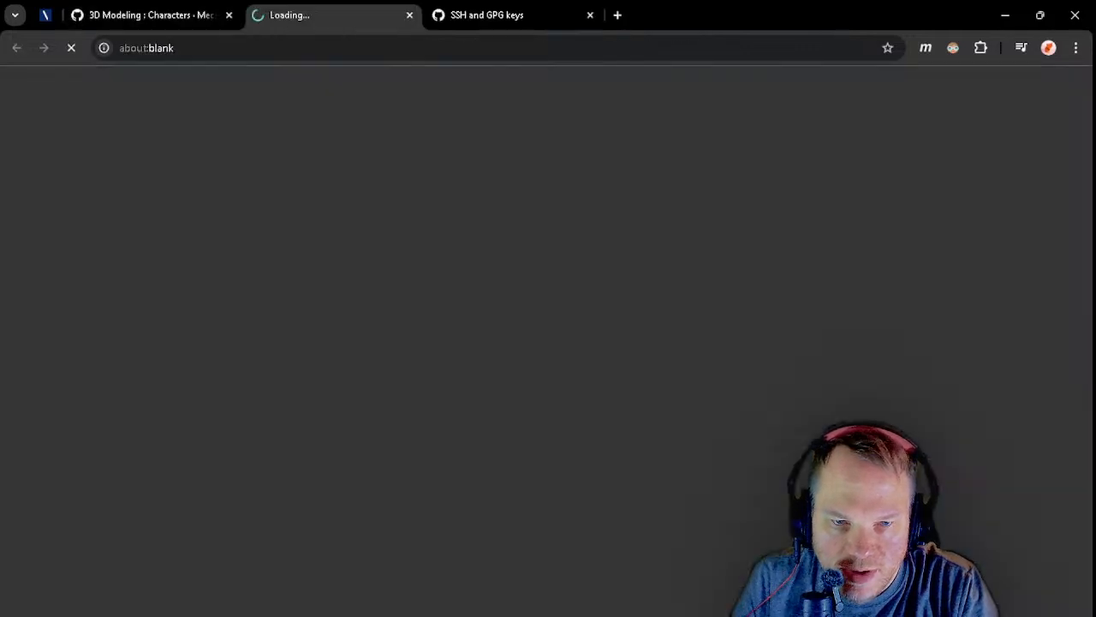
scroll(134, 377, down, 10)
scroll(96, 409, up, 8)
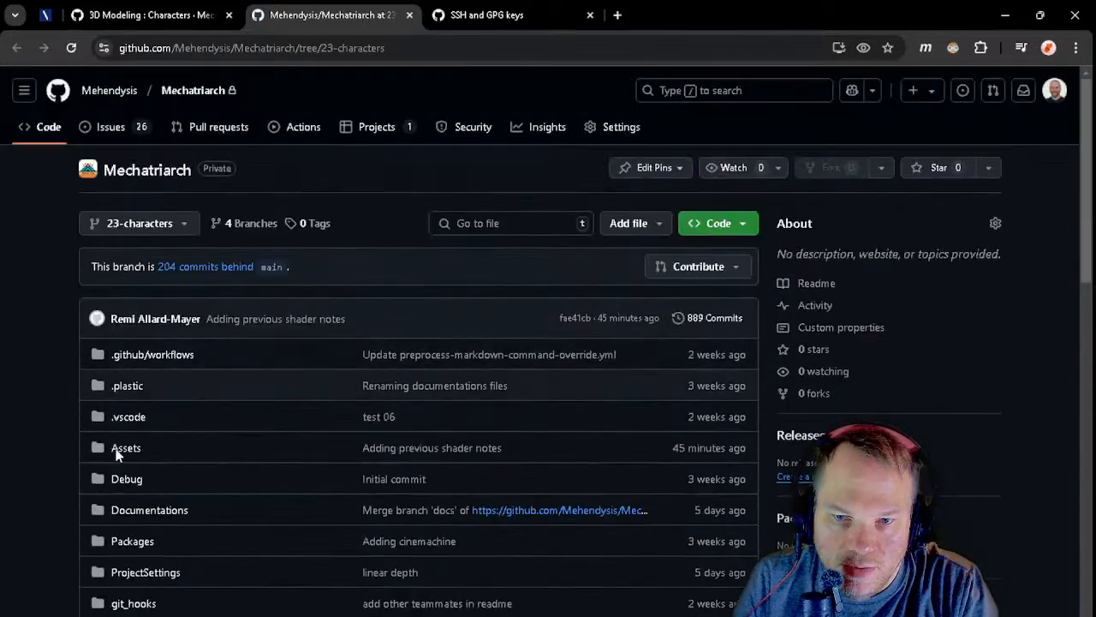
scroll(143, 379, down, 3)
scroll(120, 374, up, 3)
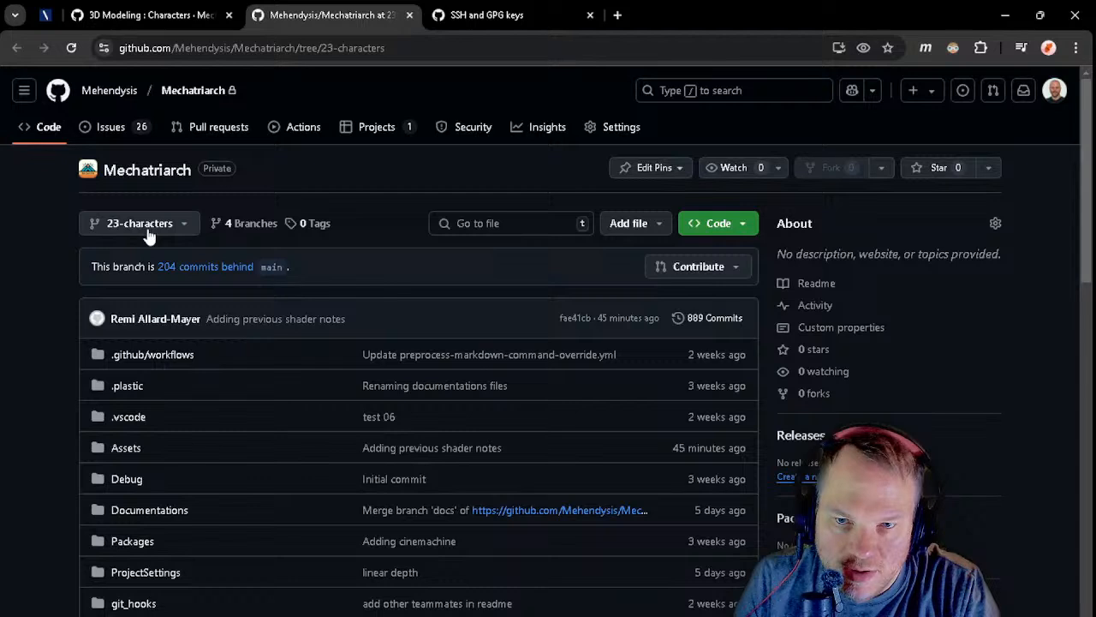
click(171, 220)
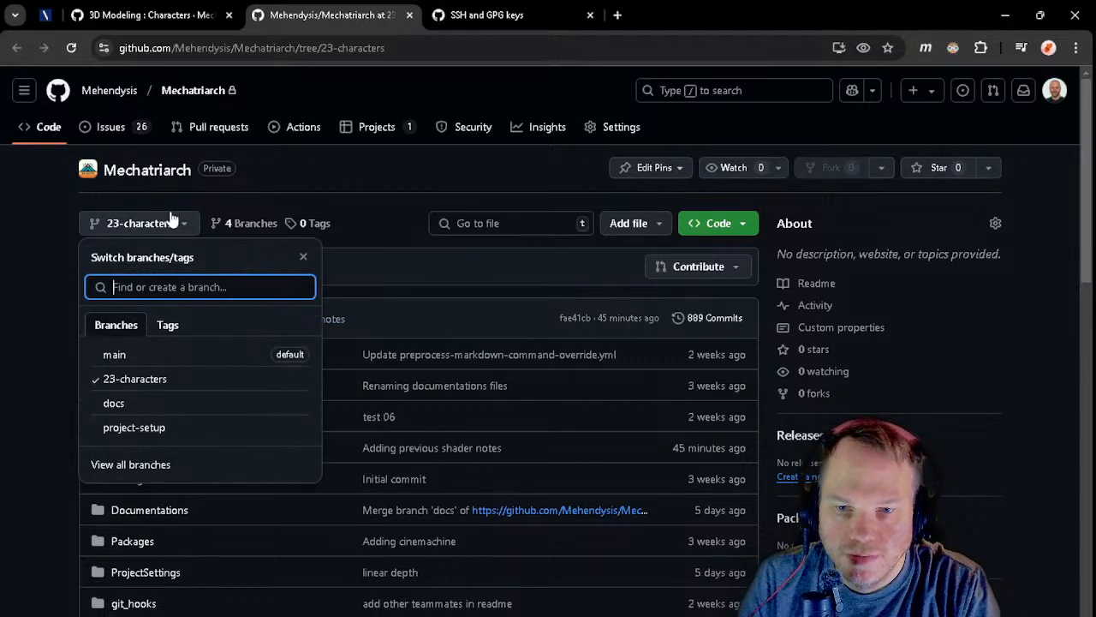
- Return to the 3D Modeling : Characters issue, review its task checklist, sub-issues, project fields and linked branch, and close it
click(25, 327)
click(172, 15)
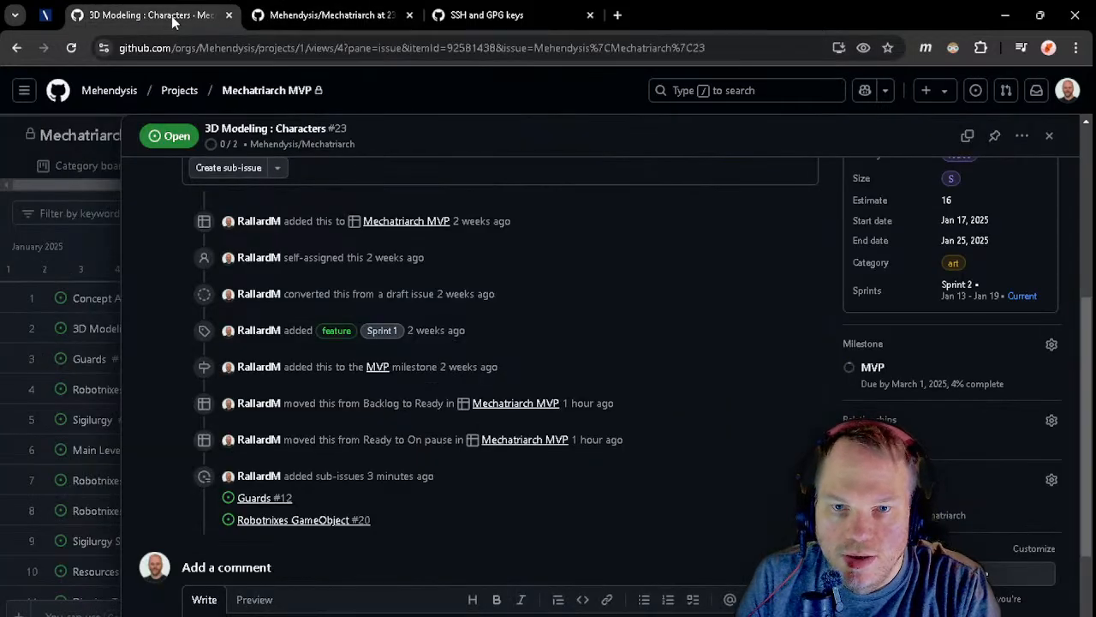
scroll(608, 394, up, 5)
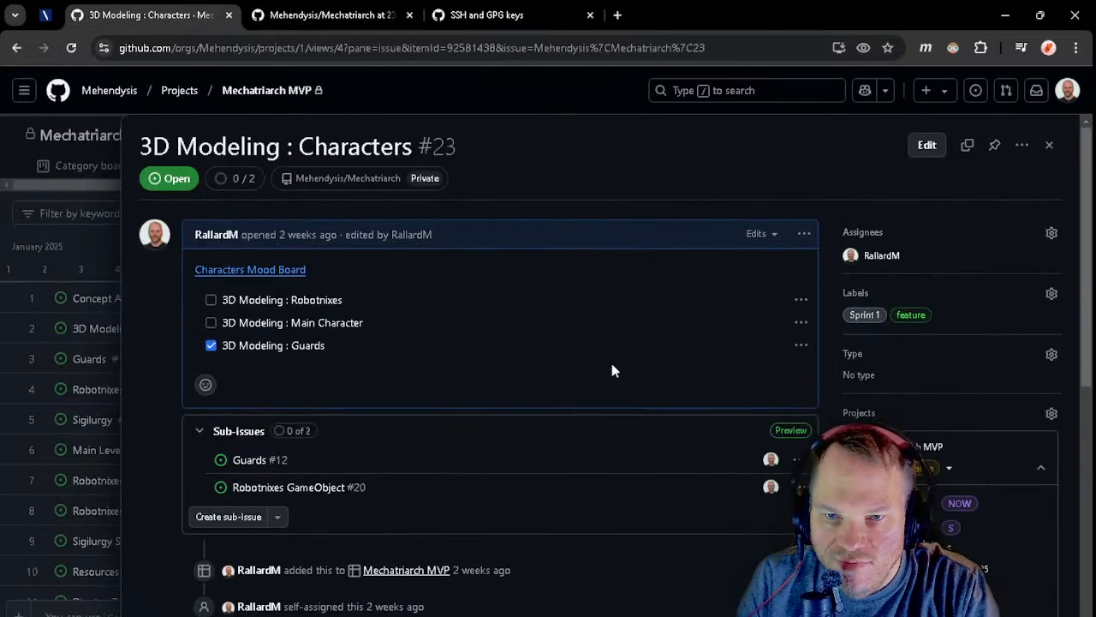
scroll(224, 339, down, 2)
scroll(224, 339, up, 2)
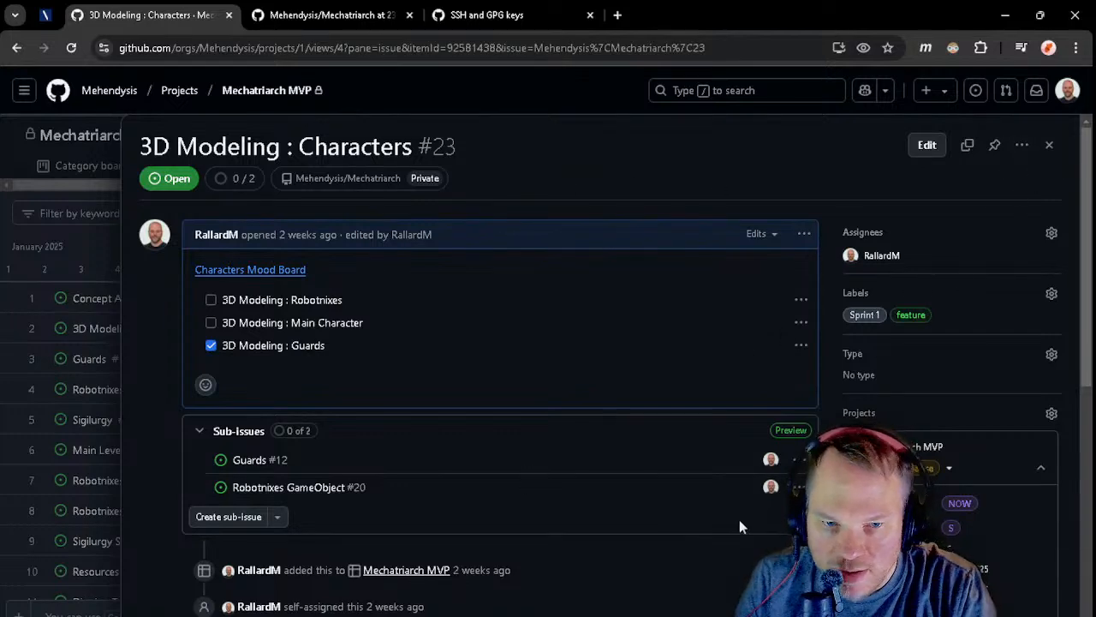
scroll(597, 469, down, 3)
scroll(597, 468, down, 2)
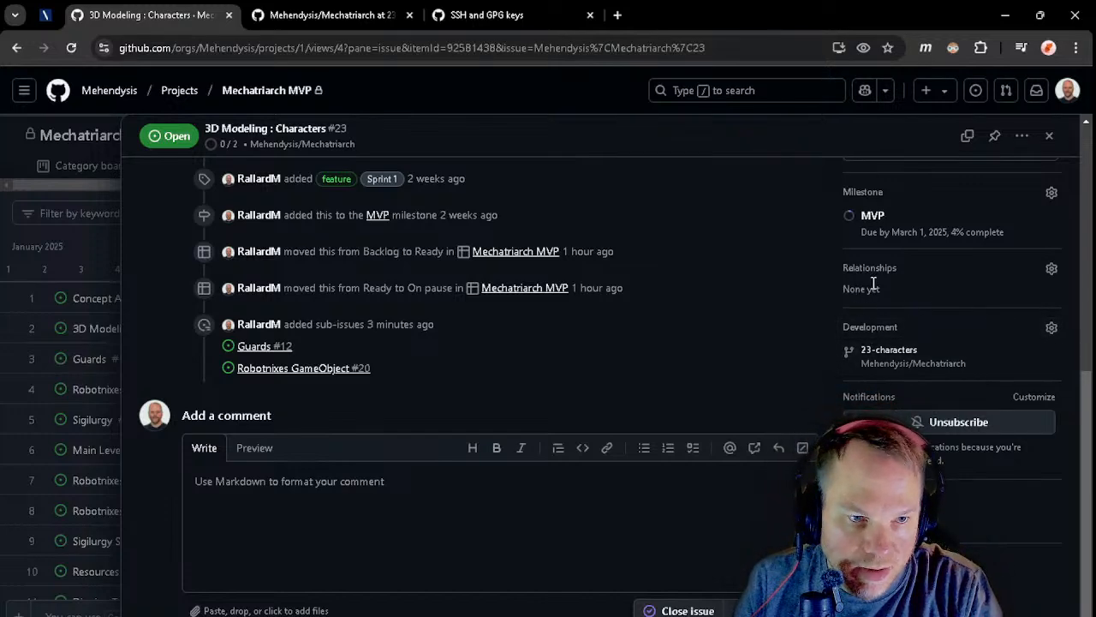
scroll(687, 389, up, 5)
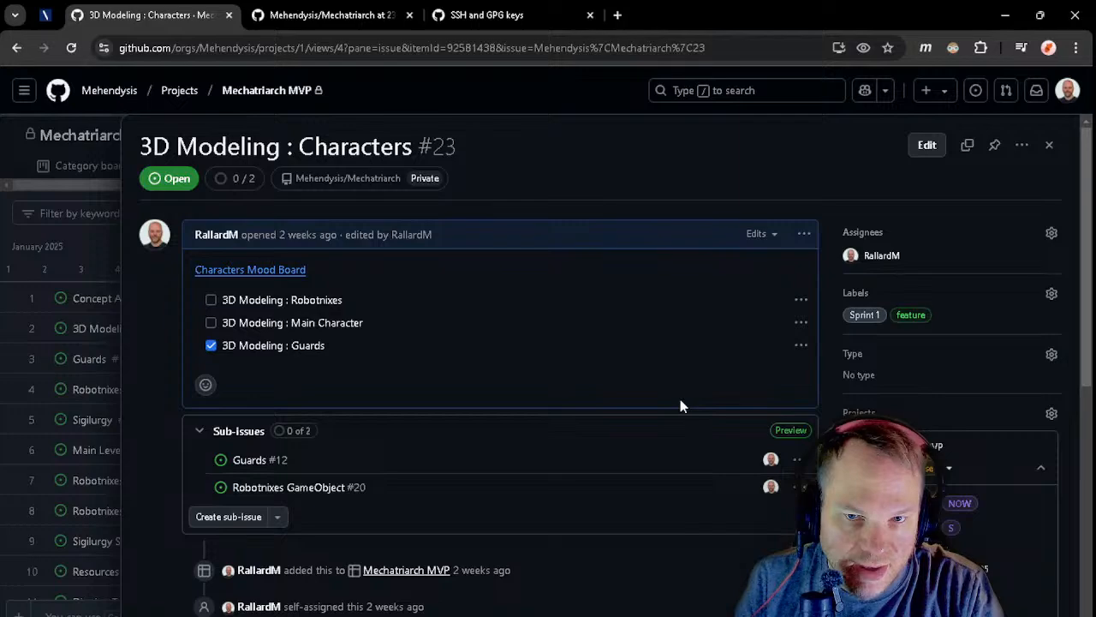
scroll(678, 396, down, 4)
scroll(677, 398, up, 5)
scroll(639, 496, down, 5)
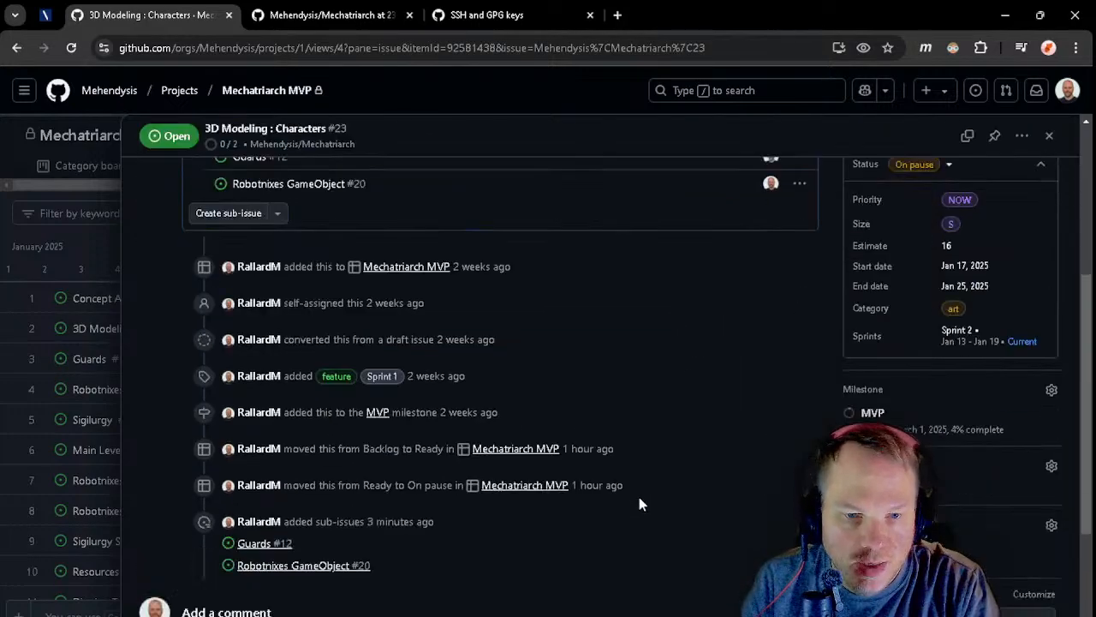
scroll(565, 441, up, 5)
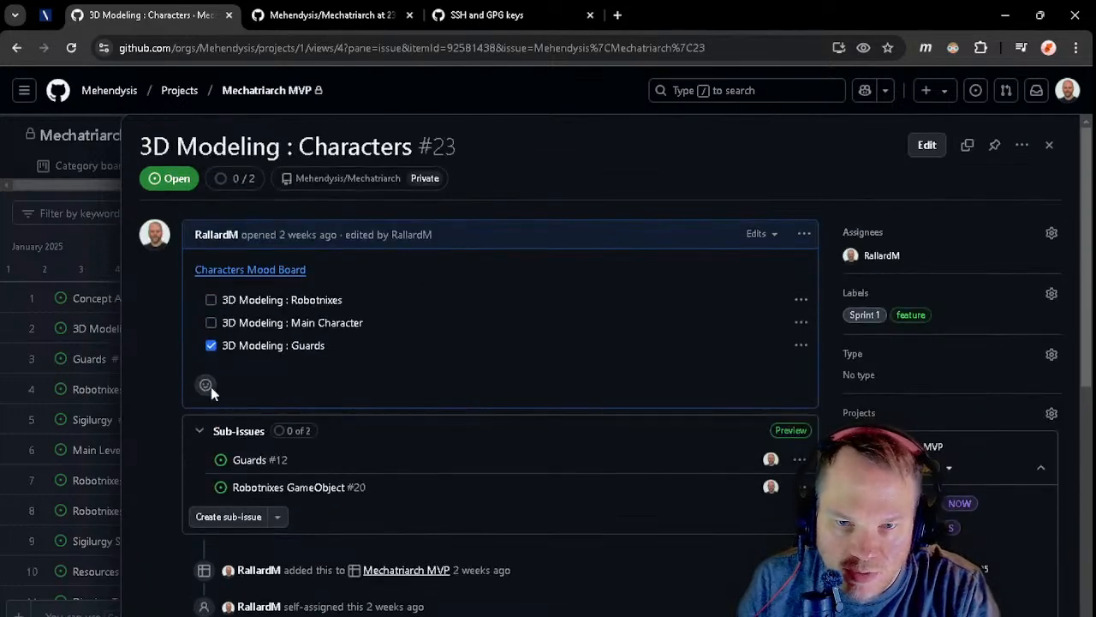
scroll(451, 443, down, 2)
scroll(450, 443, down, 5)
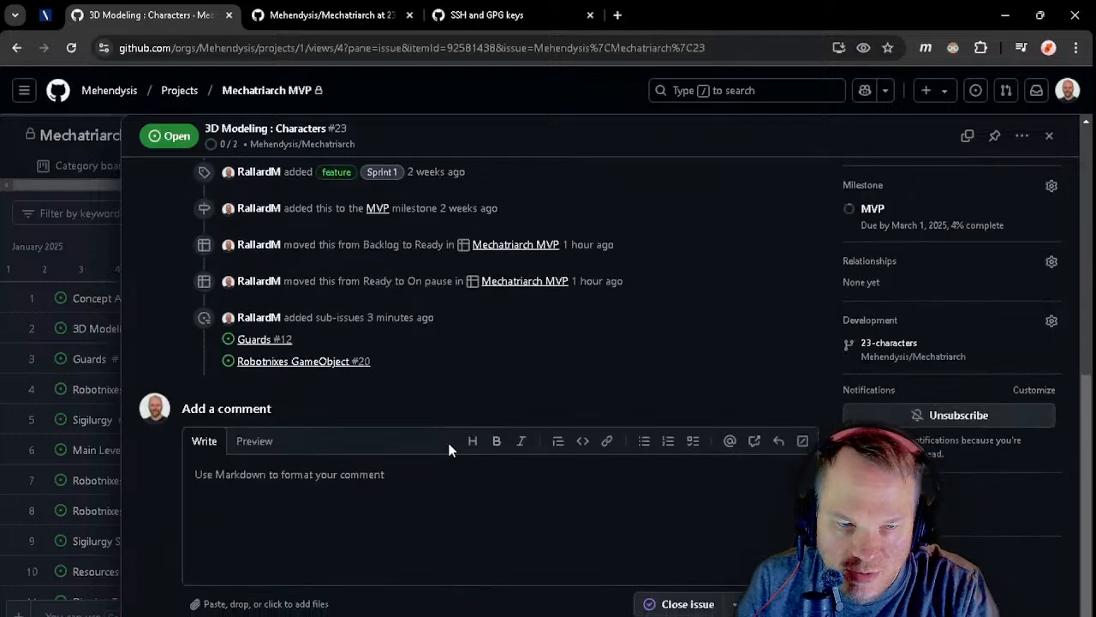
scroll(531, 454, up, 2)
scroll(628, 482, down, 2)
scroll(708, 472, up, 5)
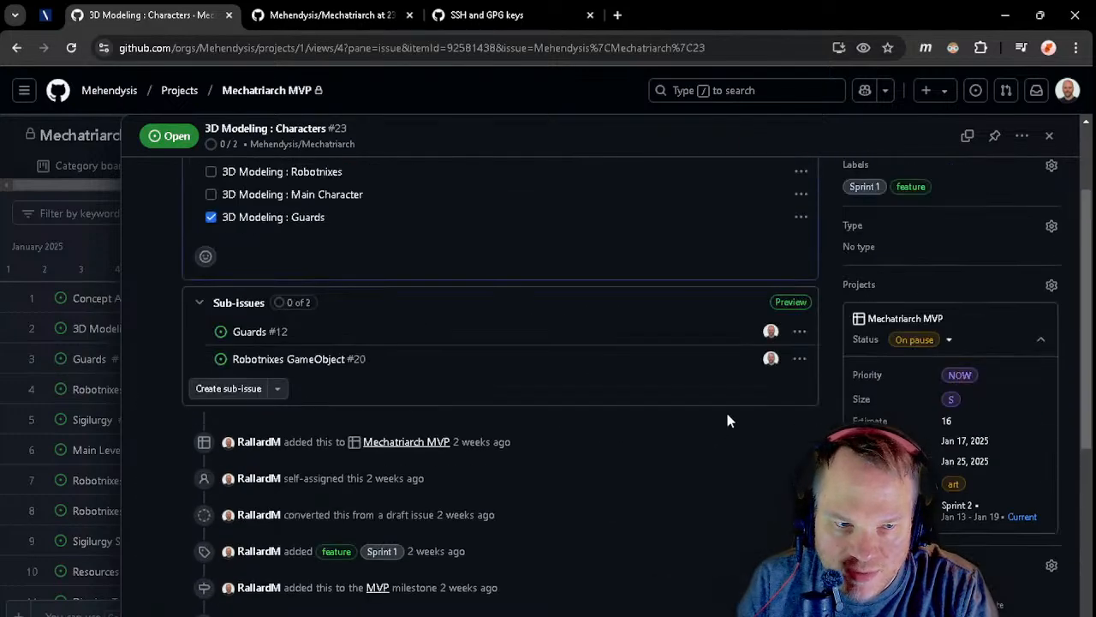
scroll(775, 411, up, 2)
scroll(908, 480, down, 5)
scroll(1028, 385, up, 4)
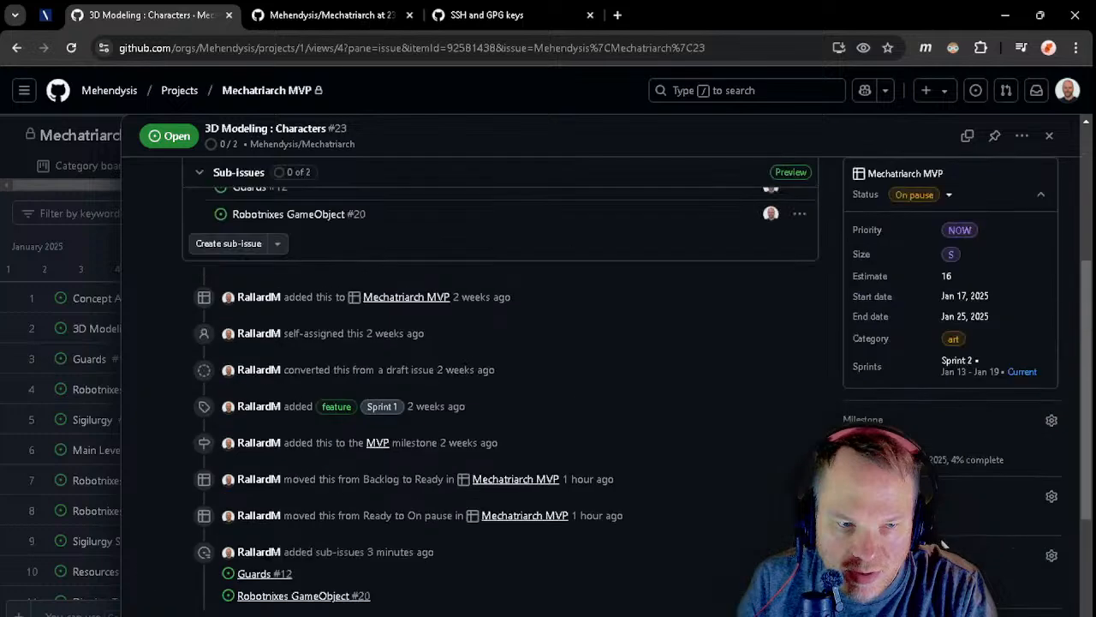
scroll(1049, 159, up, 2)
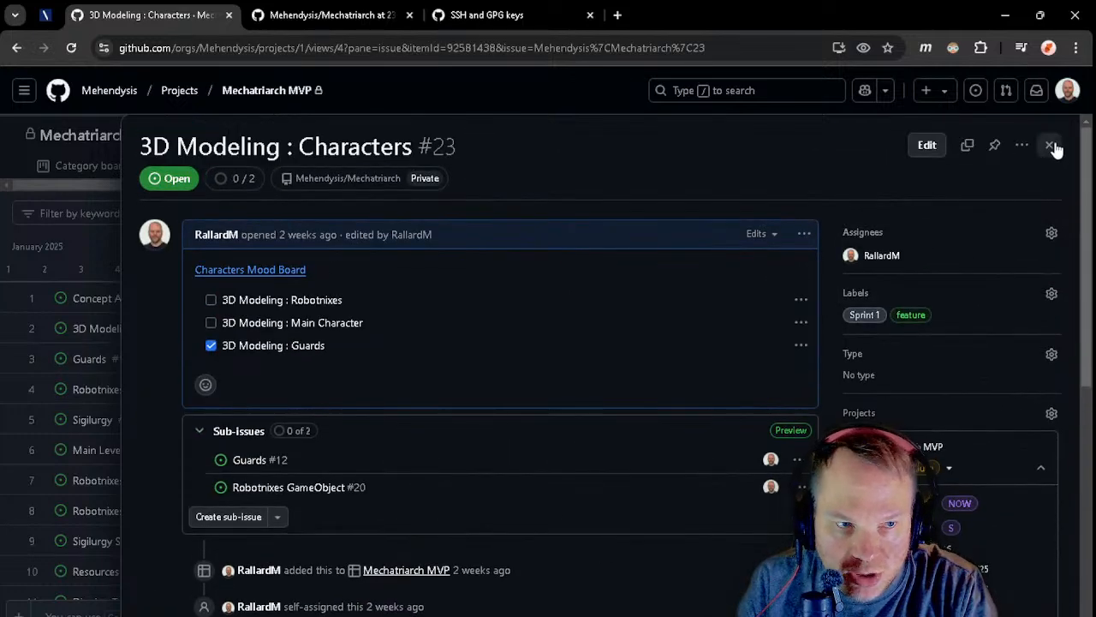
click(1048, 147)
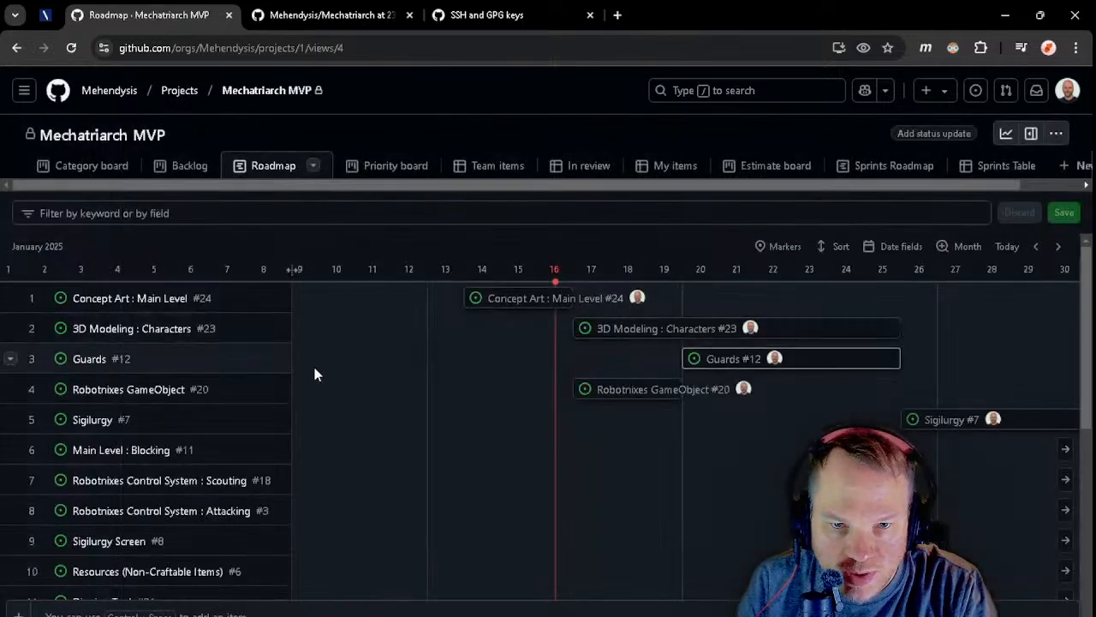
- Open the Guards issue, start creating a branch for it and examine the available source branches
click(742, 358)
scroll(605, 318, down, 10)
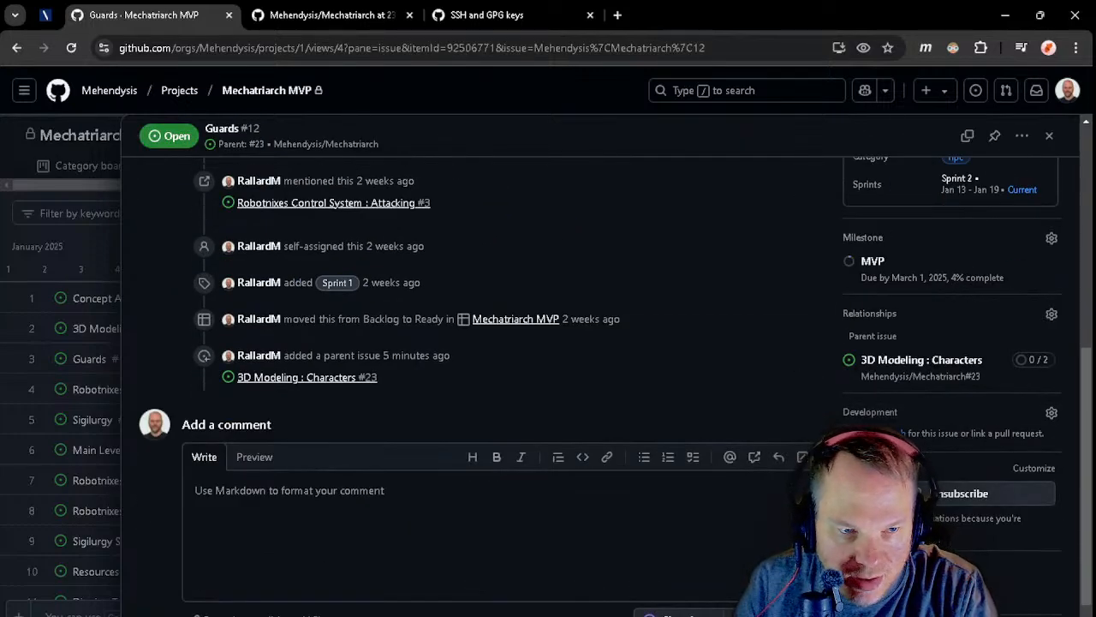
click(869, 432)
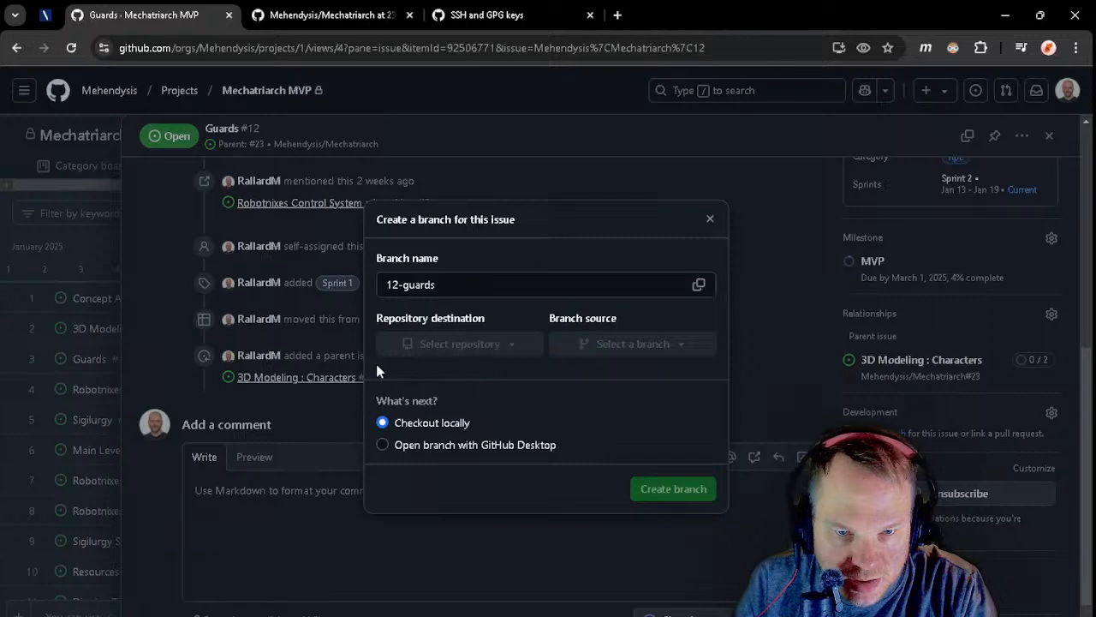
click(613, 351)
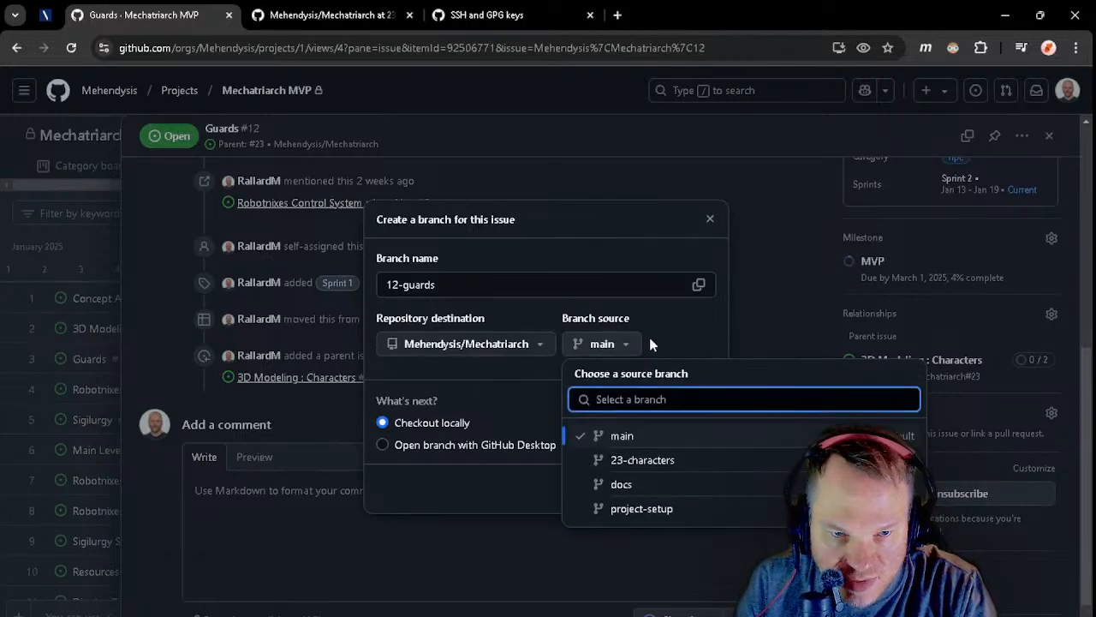
click(599, 344)
click(599, 345)
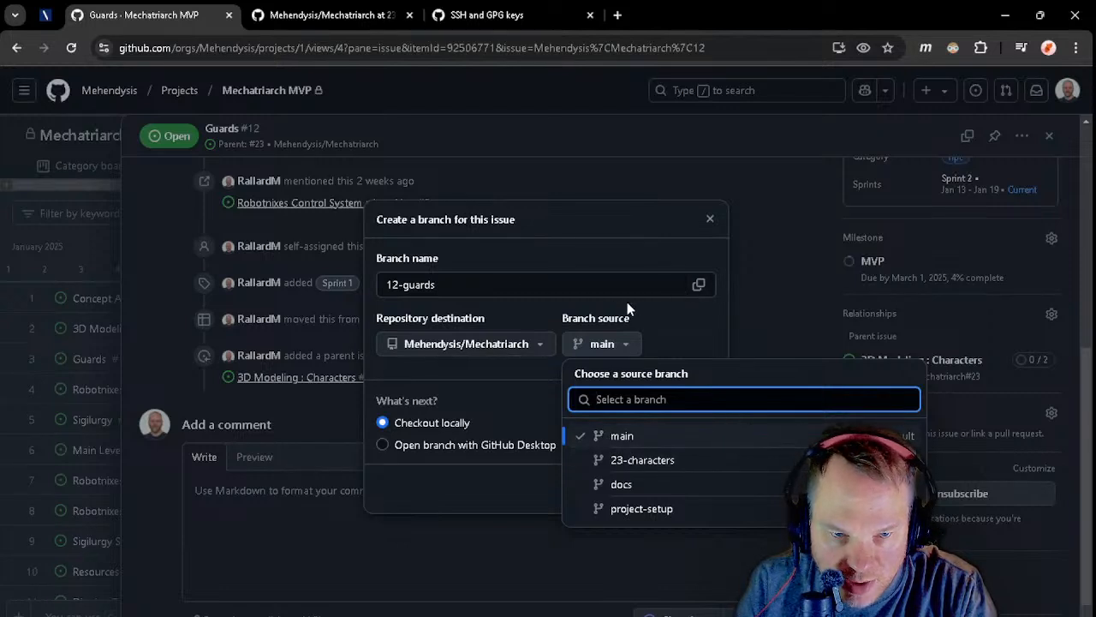
click(651, 311)
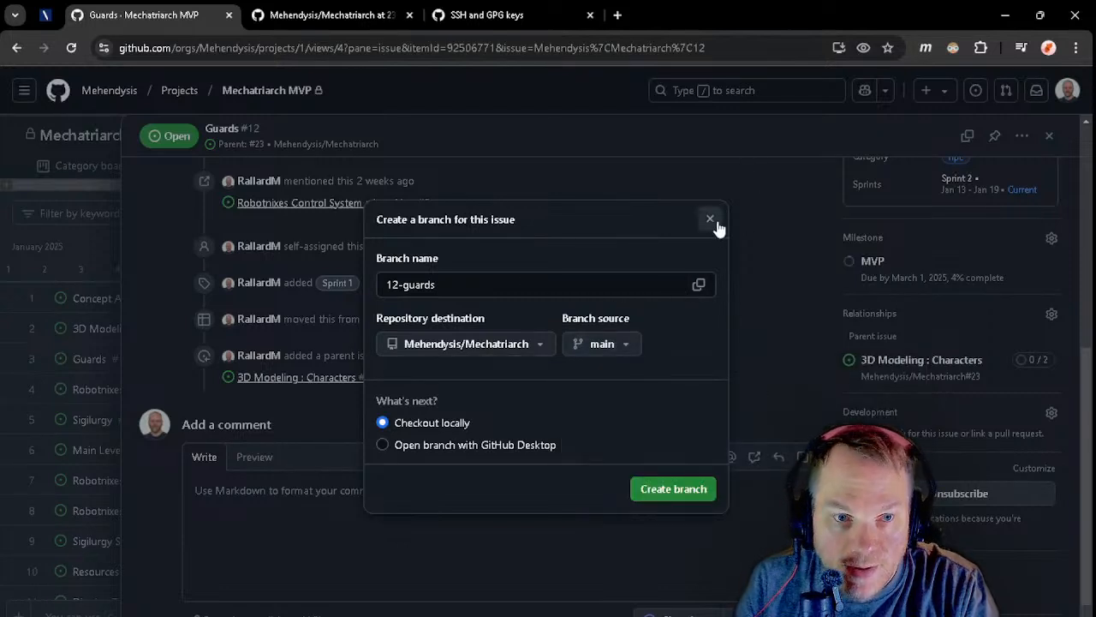